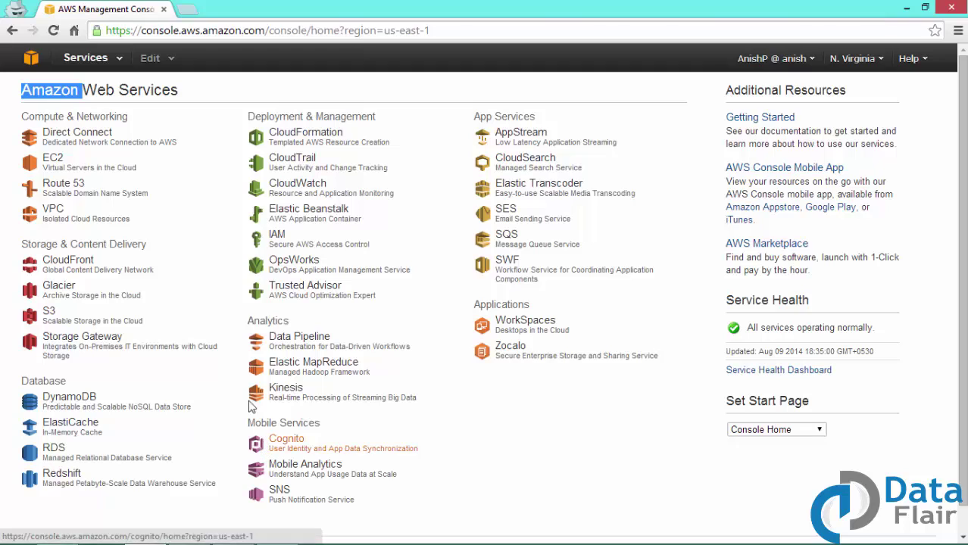
Step: Open the EC2 service console from the list of Amazon Web Services
click(206, 95)
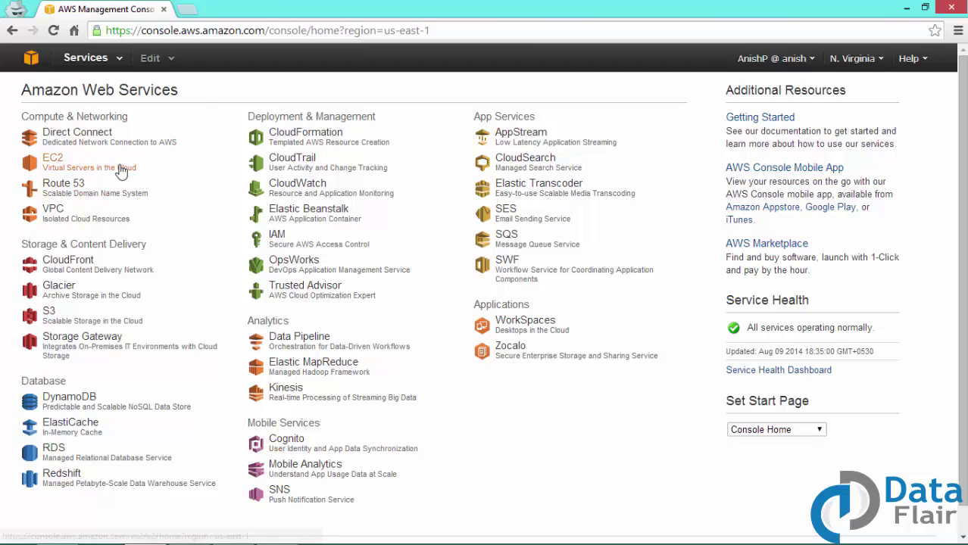
click(53, 164)
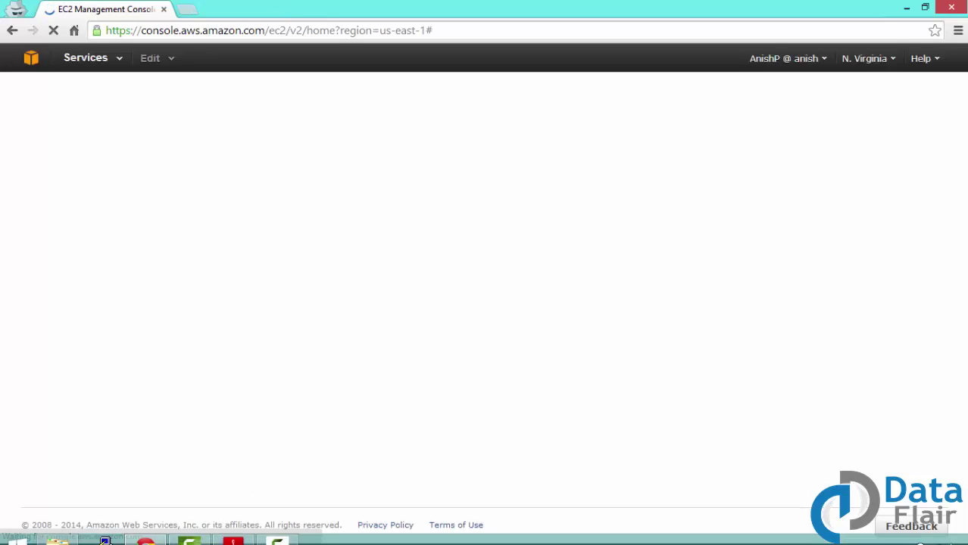
click(277, 527)
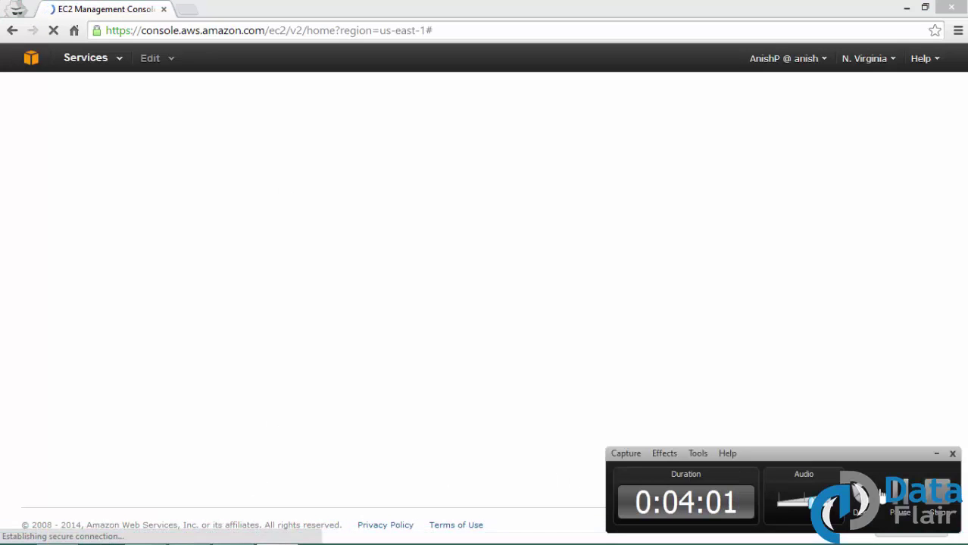
click(712, 432)
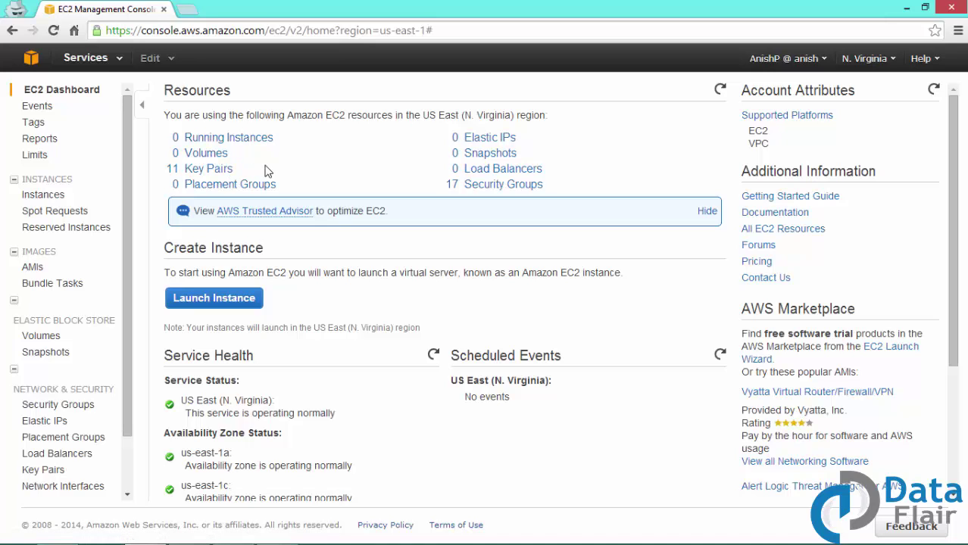
Step: Start launching a new instance using the Ubuntu Server 14.04 LTS (HVM), SSD Volume Type machine image
click(222, 300)
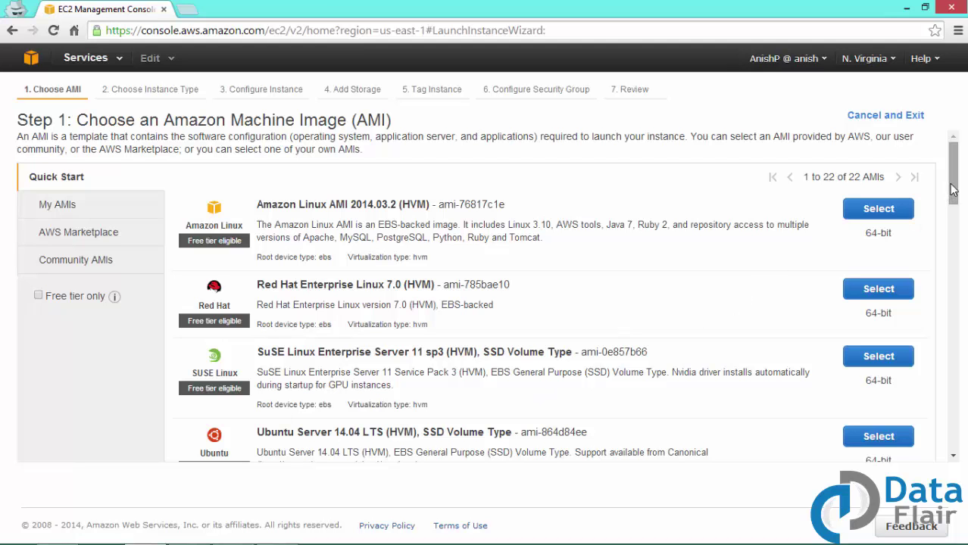
drag(953, 191, 956, 203)
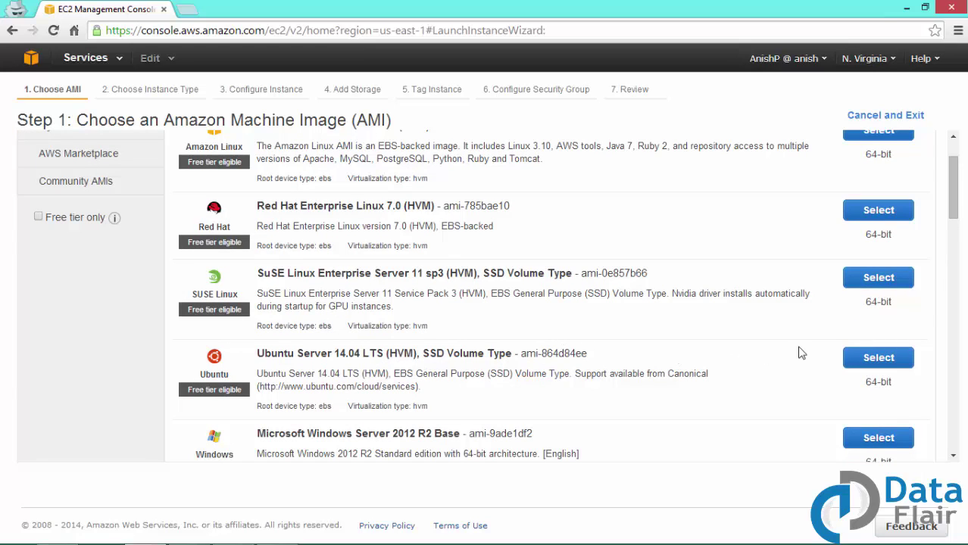
click(877, 359)
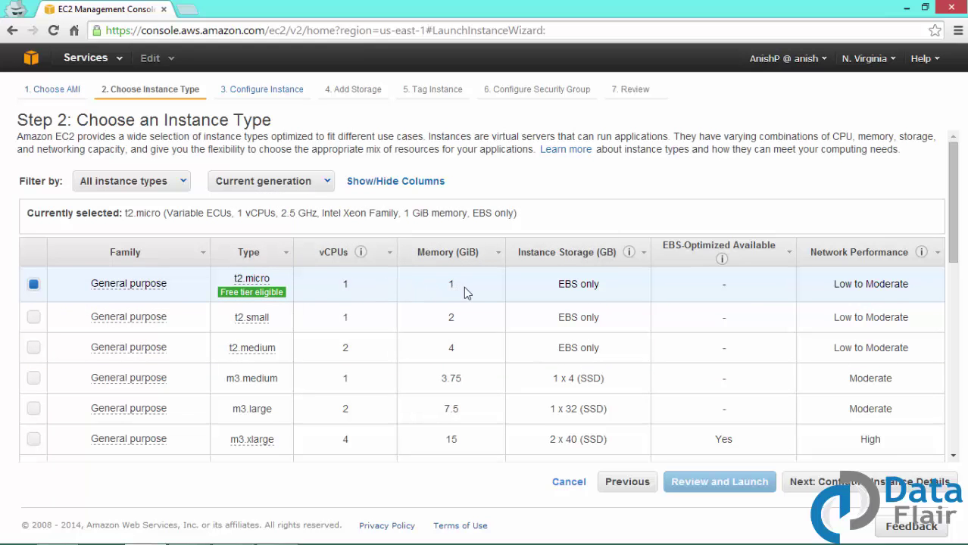
Step: Choose the m3.medium instance type and set the number of instances to 3, continuing to the storage settings
click(352, 387)
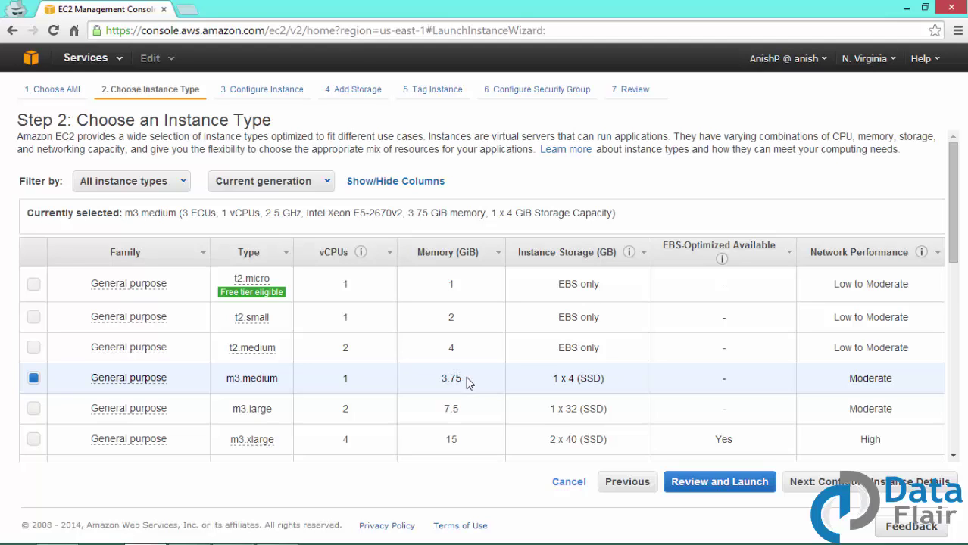
click(850, 489)
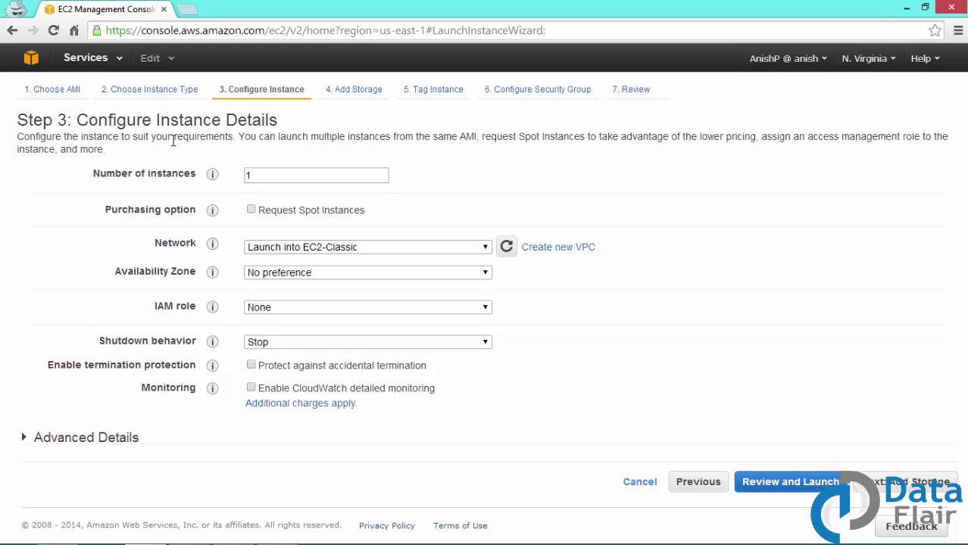
double_click(269, 171)
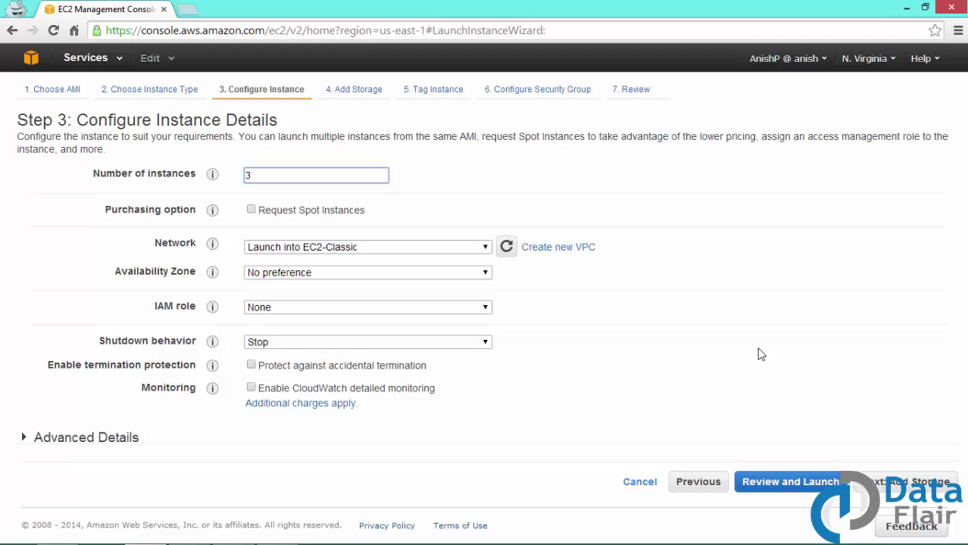
click(880, 485)
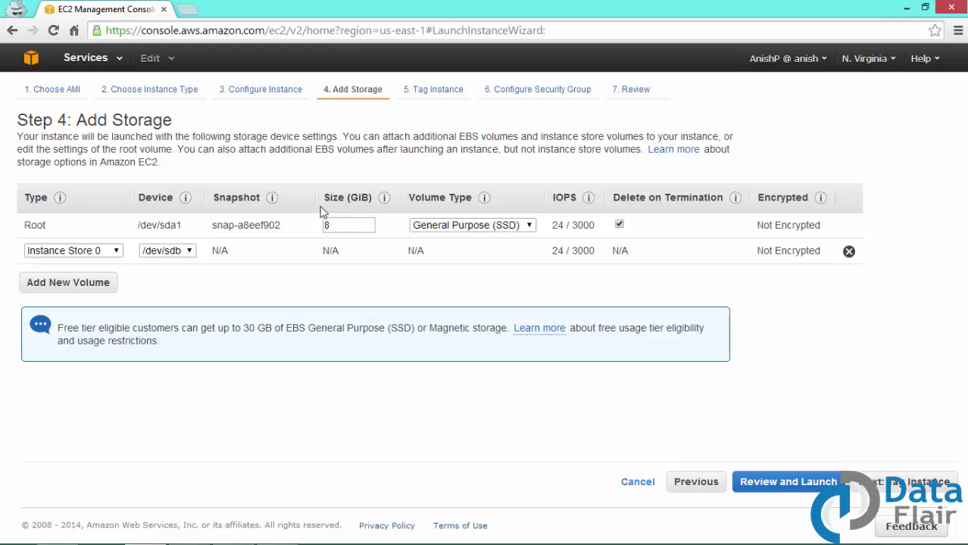
Step: Set the root volume size to 8 GiB and continue past tagging to the security group configuration
key(BackSpace)
text(8)
click(895, 486)
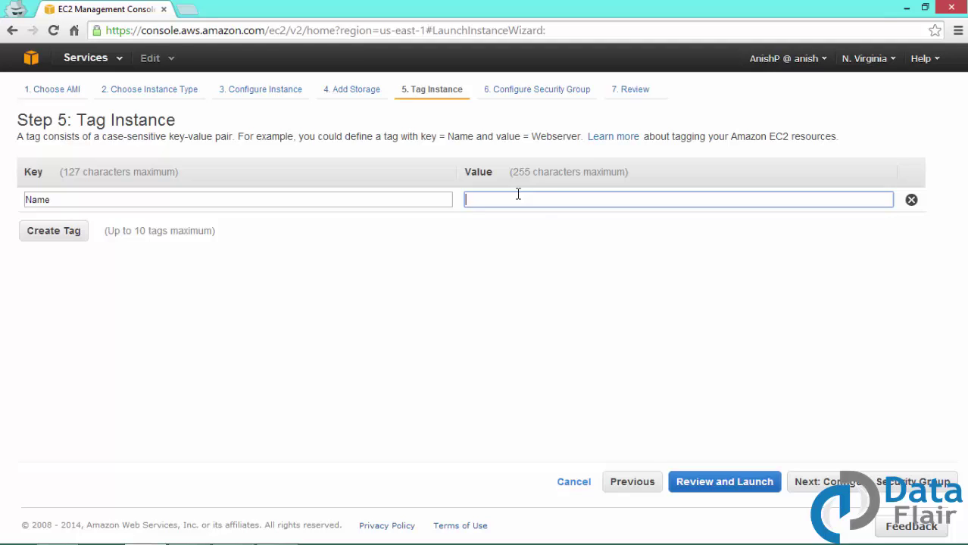
click(824, 483)
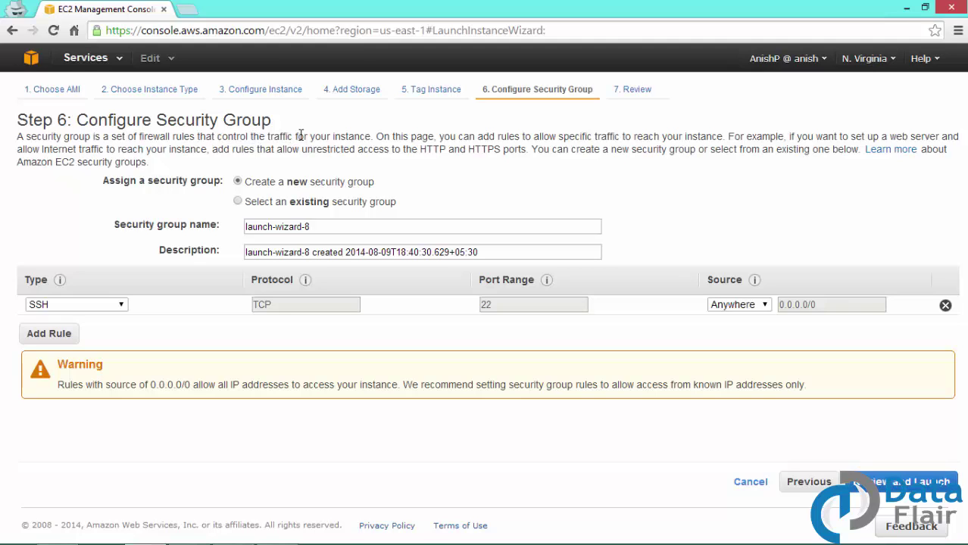
Step: Review the inbound rules of the existing Hadoop_Tr security group and return to creating a new group
click(238, 203)
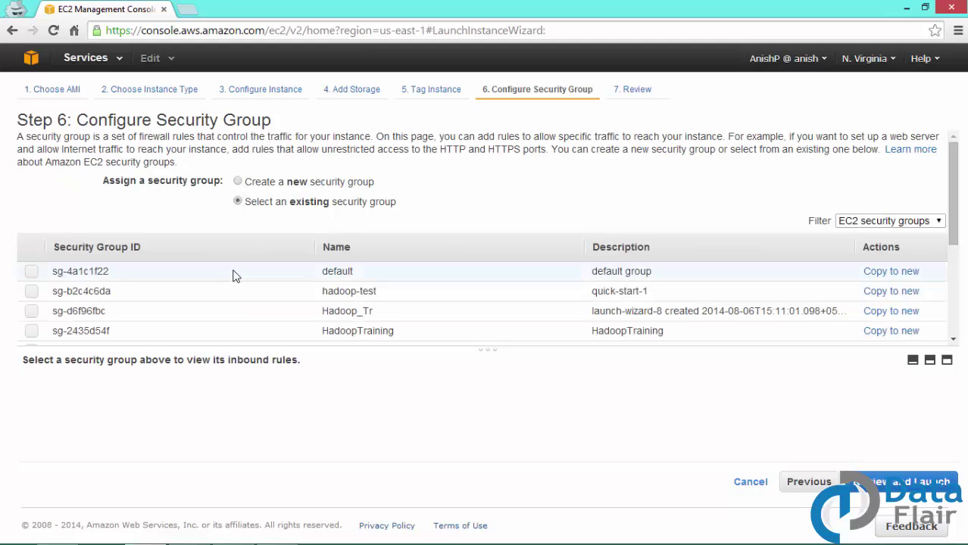
click(30, 313)
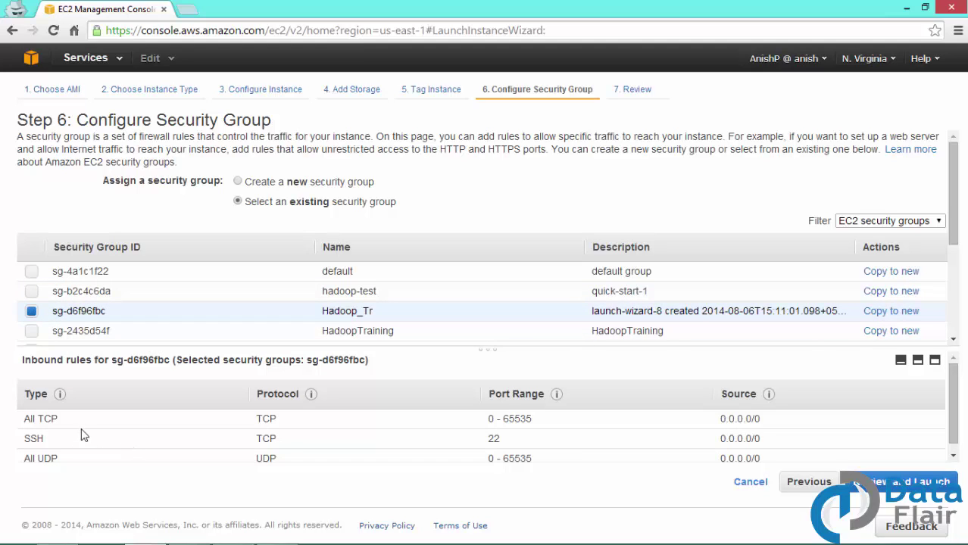
click(237, 182)
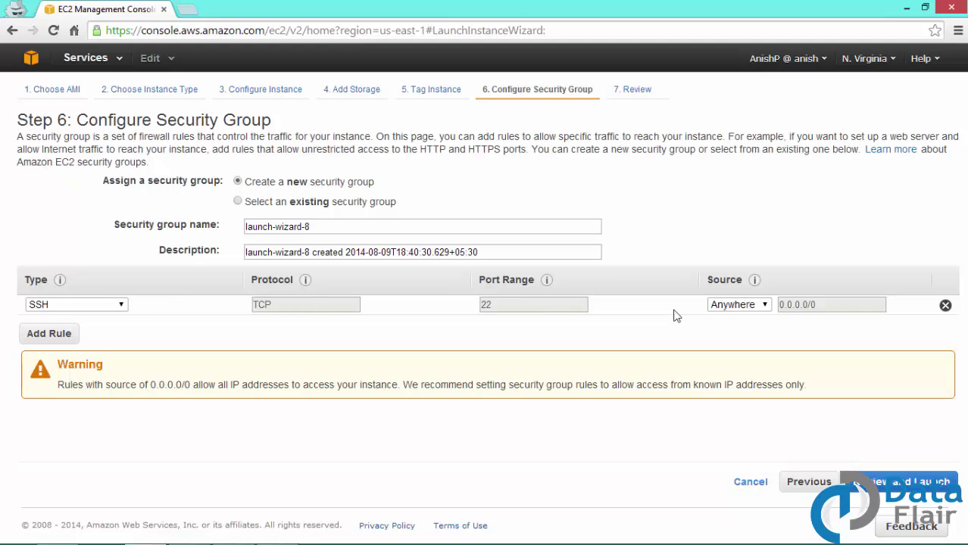
click(741, 308)
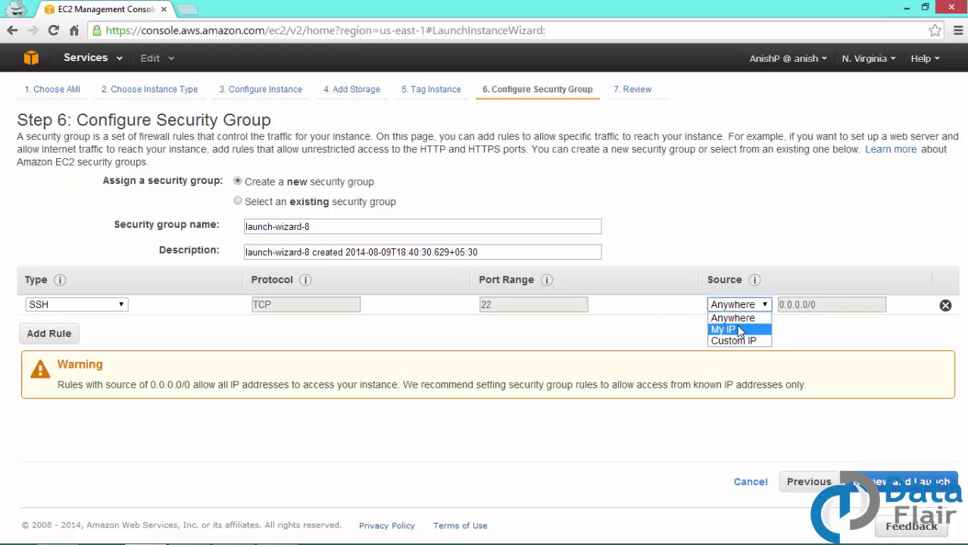
click(735, 340)
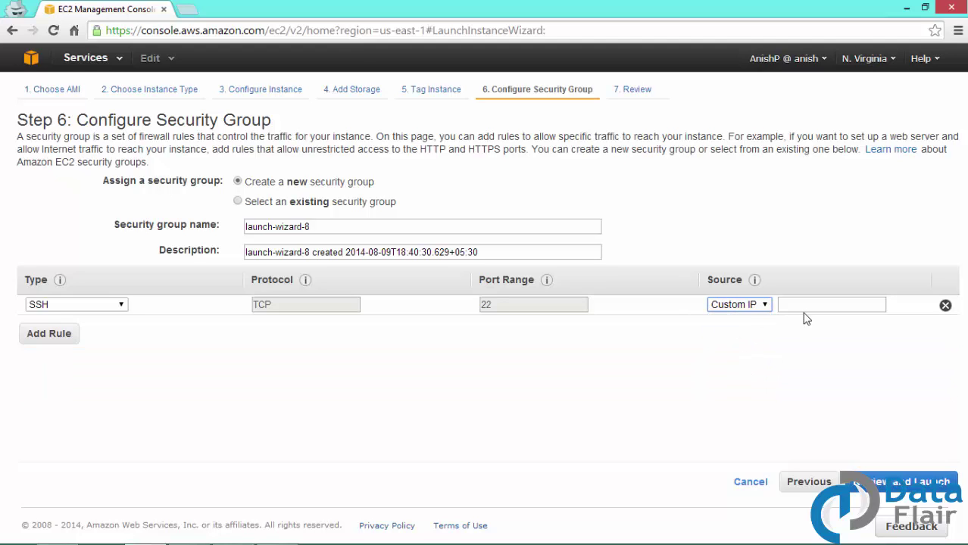
click(802, 307)
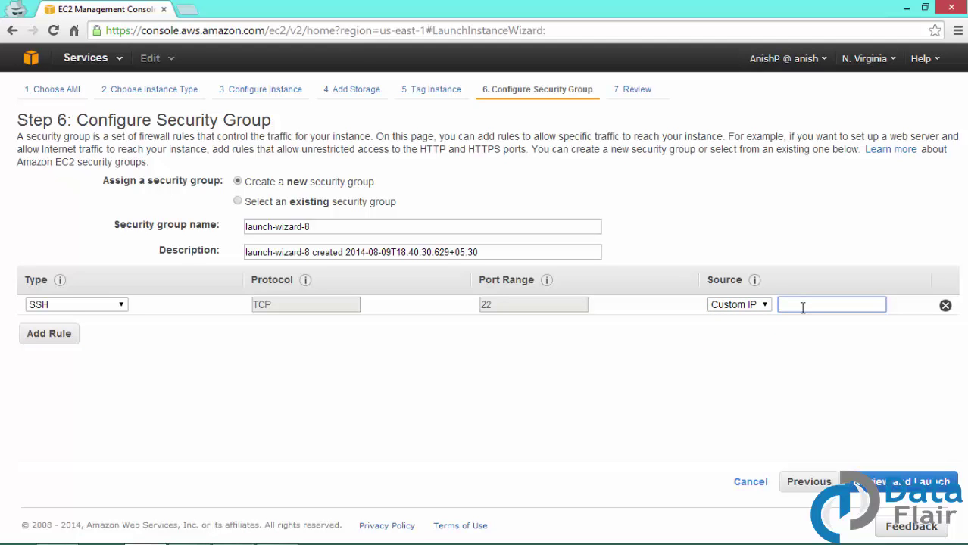
click(746, 306)
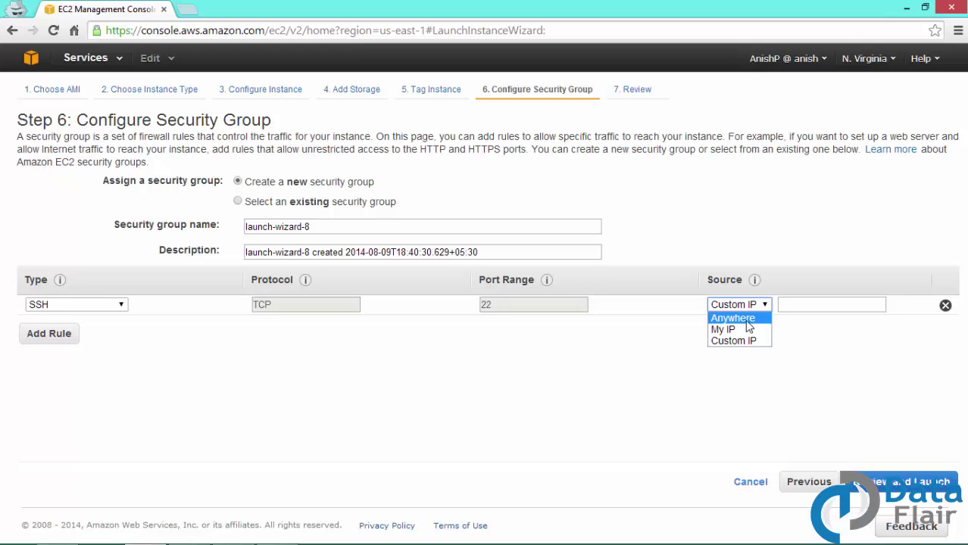
click(732, 318)
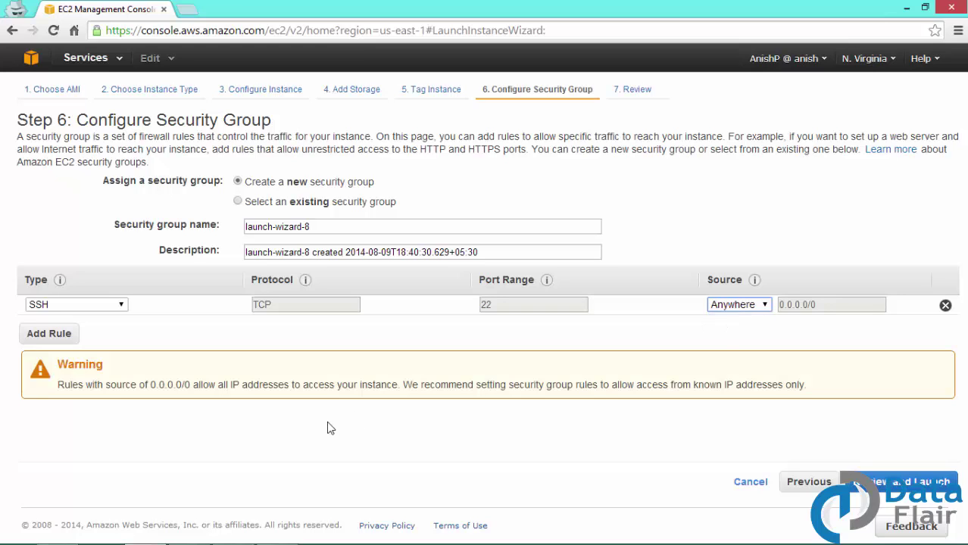
Step: Add a second inbound rule of type Custom TCP Rule for port 8080 with a Custom IP source
click(49, 338)
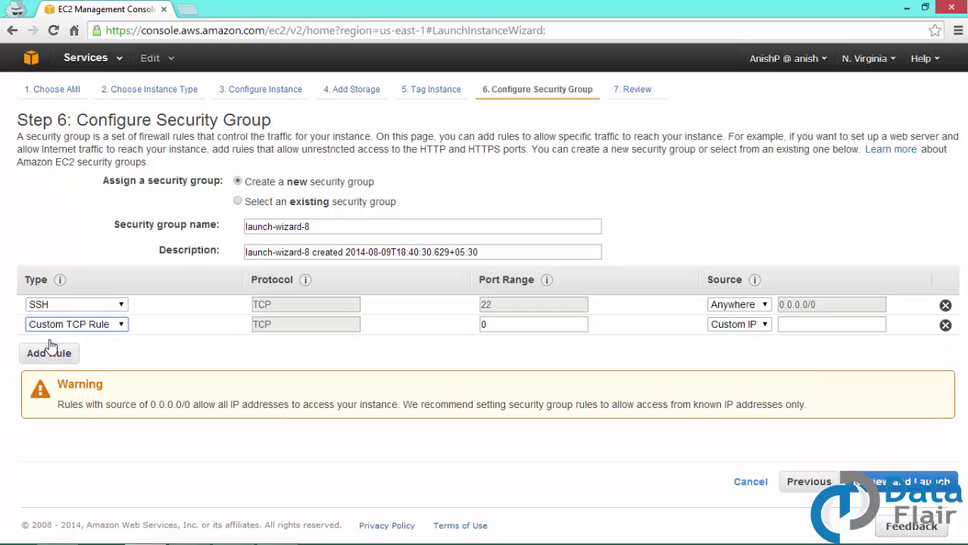
click(82, 326)
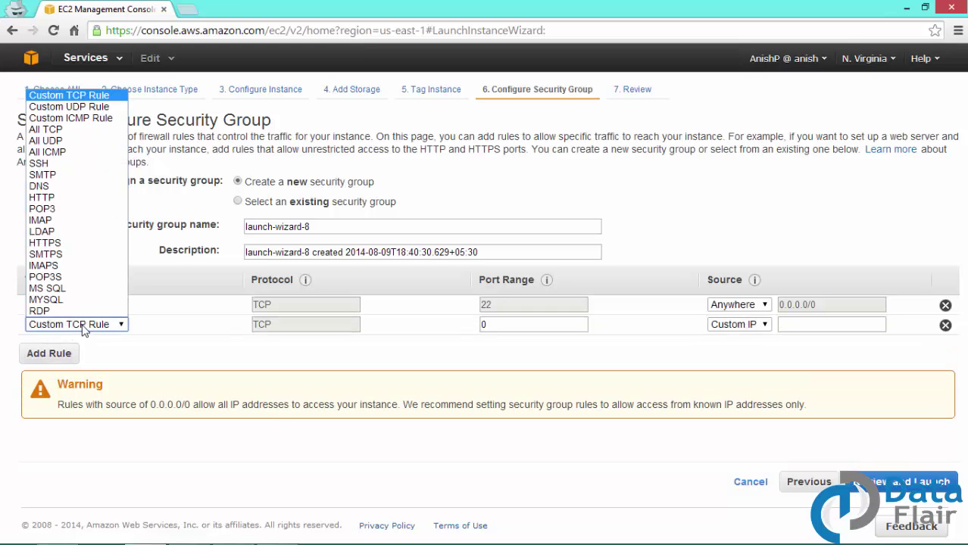
click(82, 328)
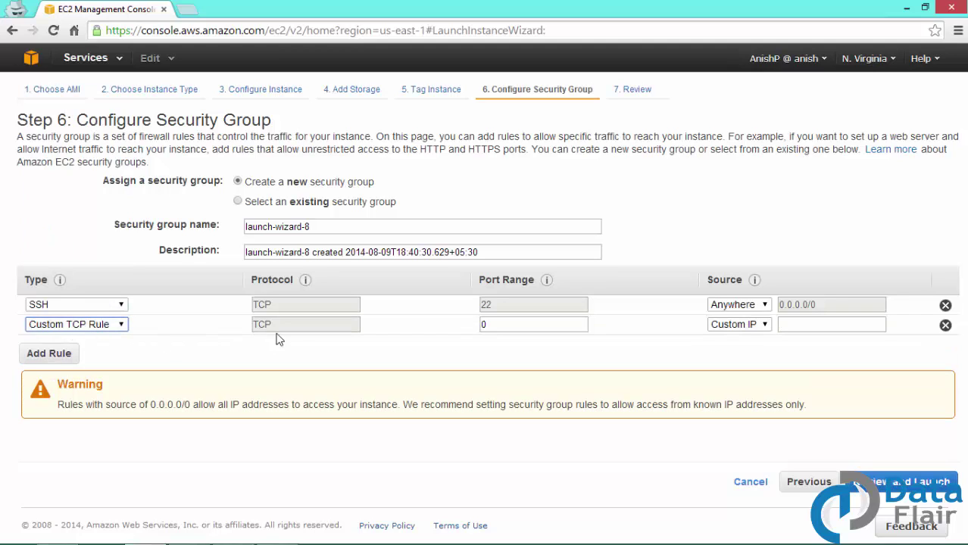
click(503, 323)
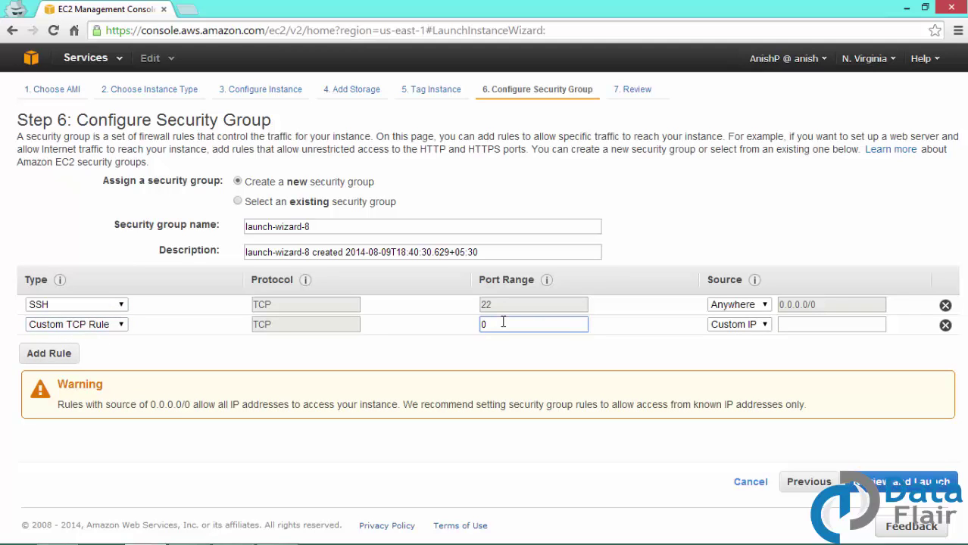
key(BackSpace)
text(8080)
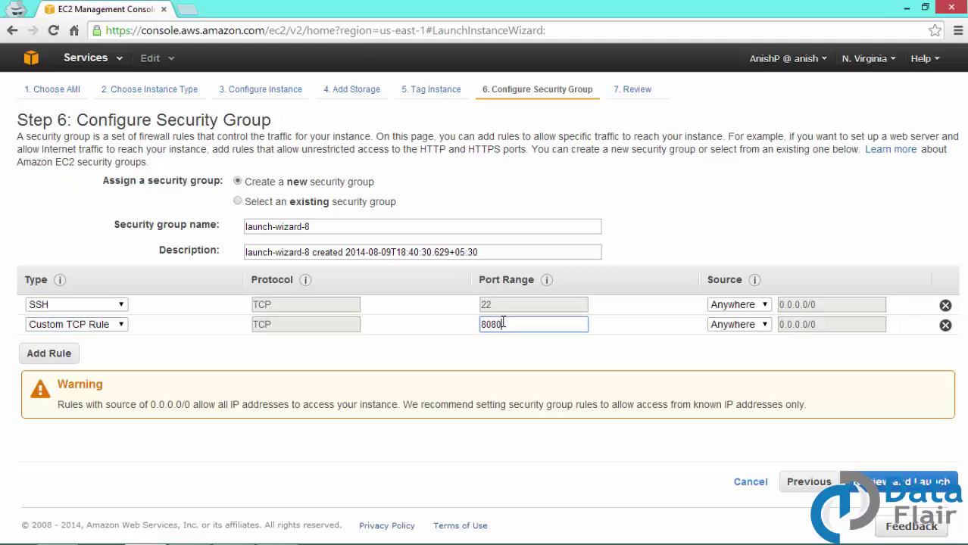
click(738, 325)
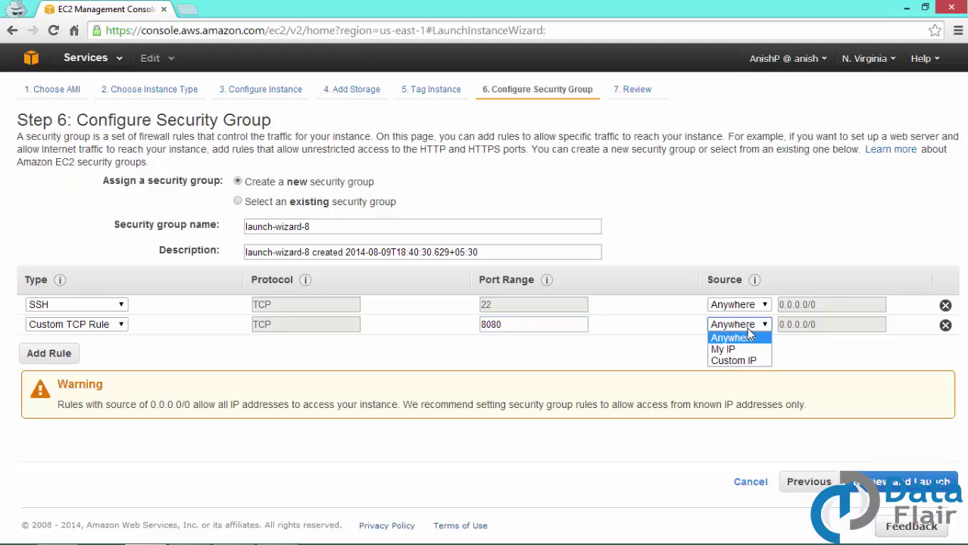
click(750, 361)
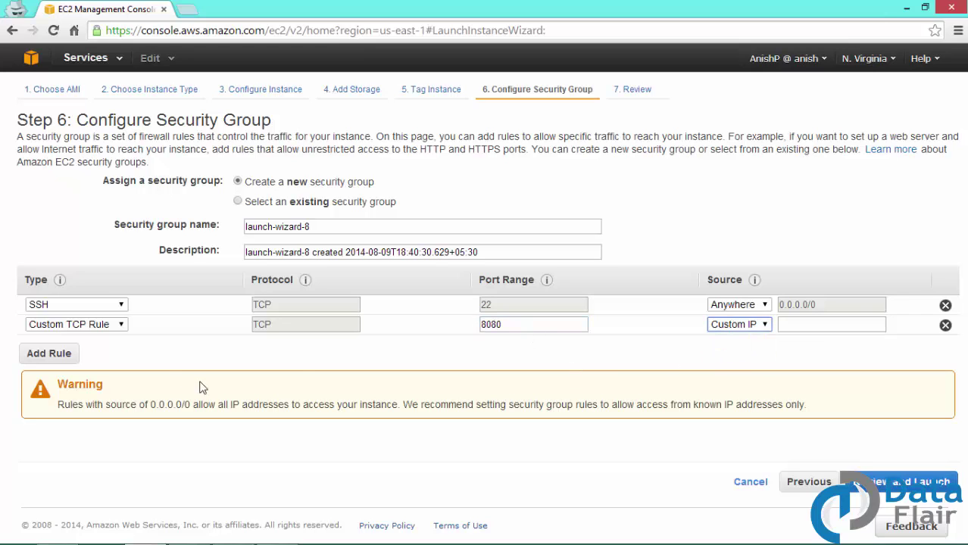
Step: Change the second inbound rule's type to All TCP and its source to Anywhere
click(91, 324)
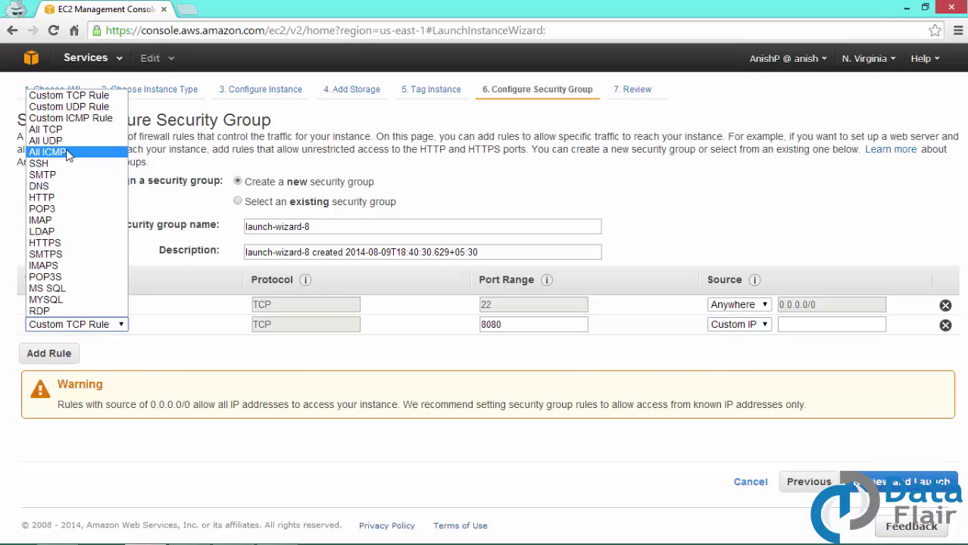
click(45, 129)
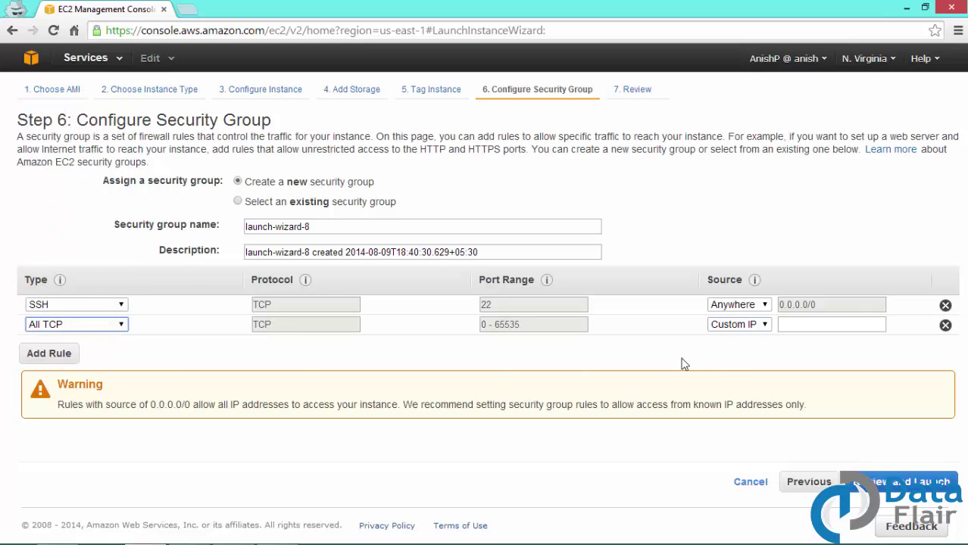
click(727, 327)
click(725, 338)
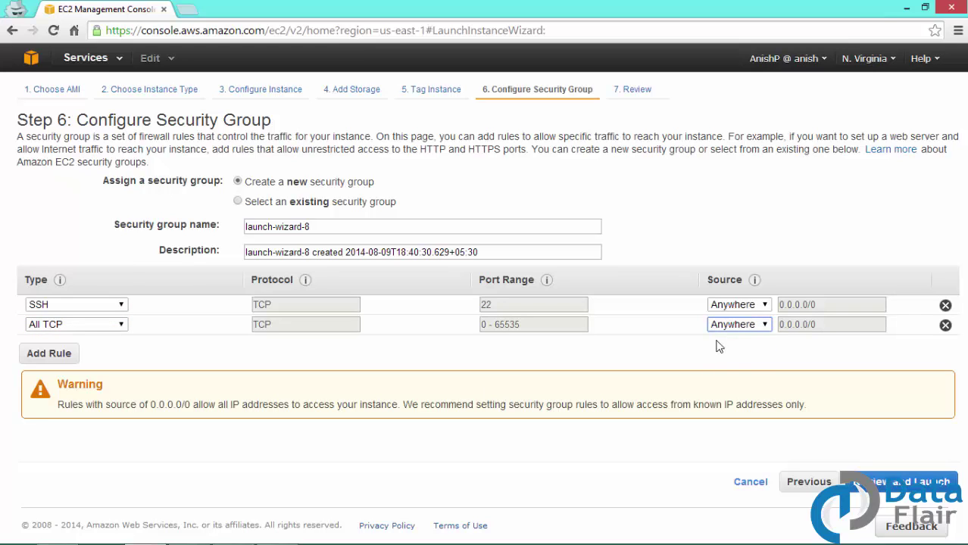
Step: Add a third inbound rule of type All UDP with its source set to Anywhere
click(49, 353)
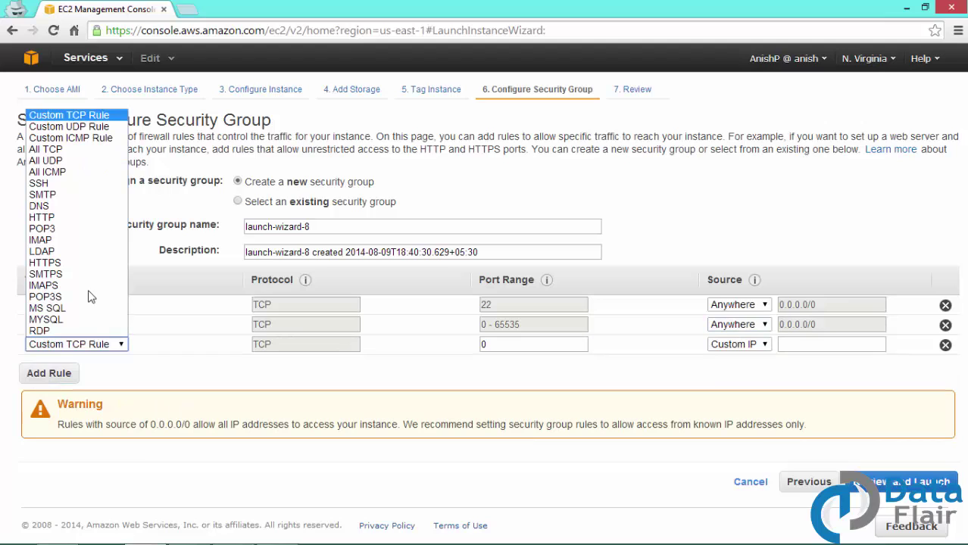
click(76, 160)
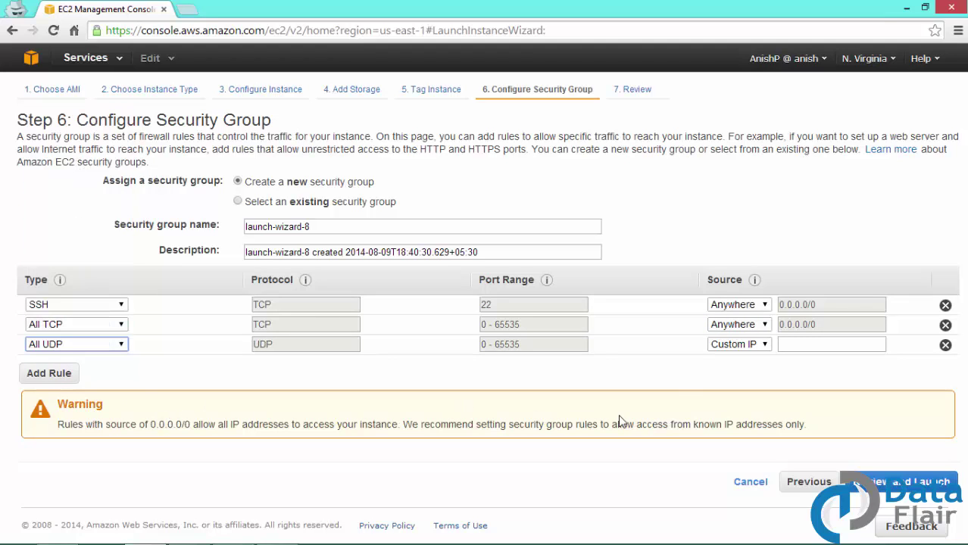
click(722, 347)
click(723, 357)
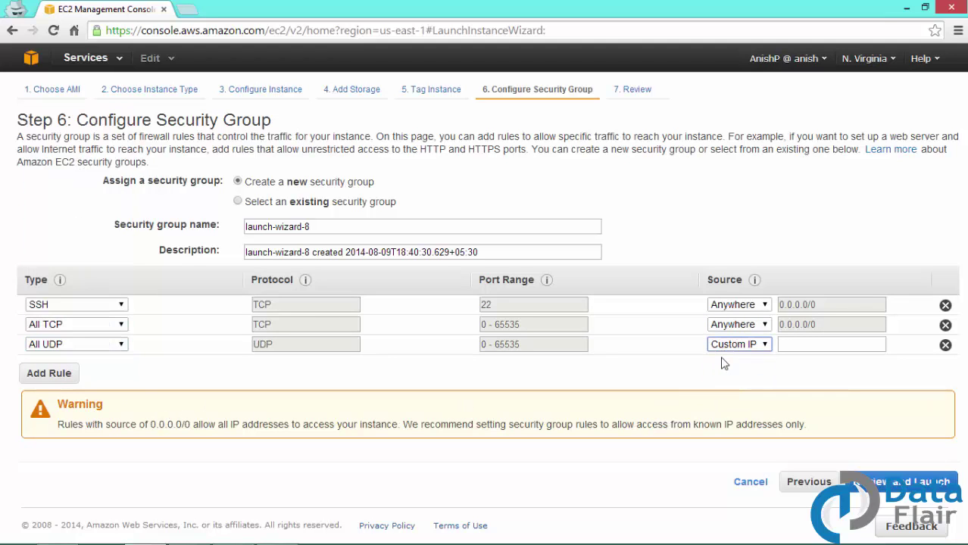
Step: Name the new security group HD_Tr_01
triple_click(352, 225)
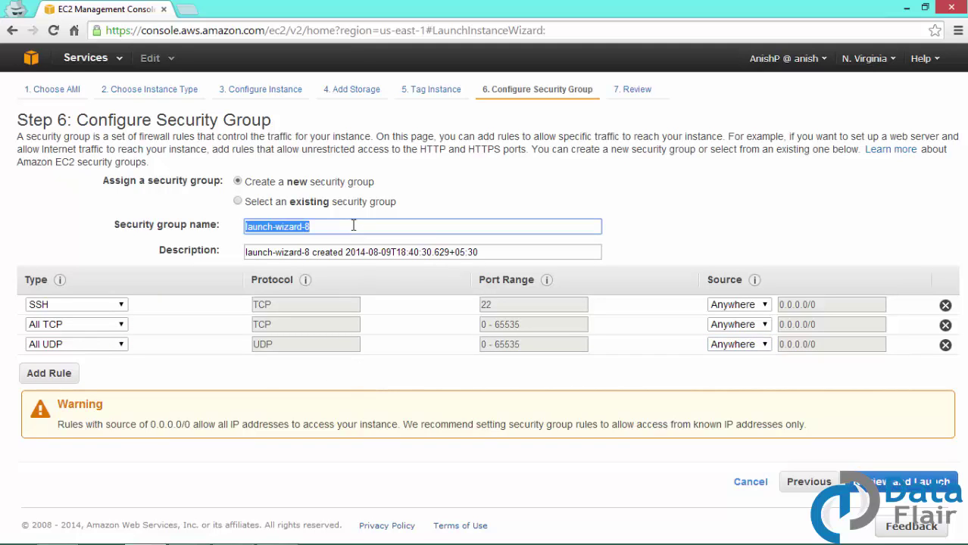
text(HD)
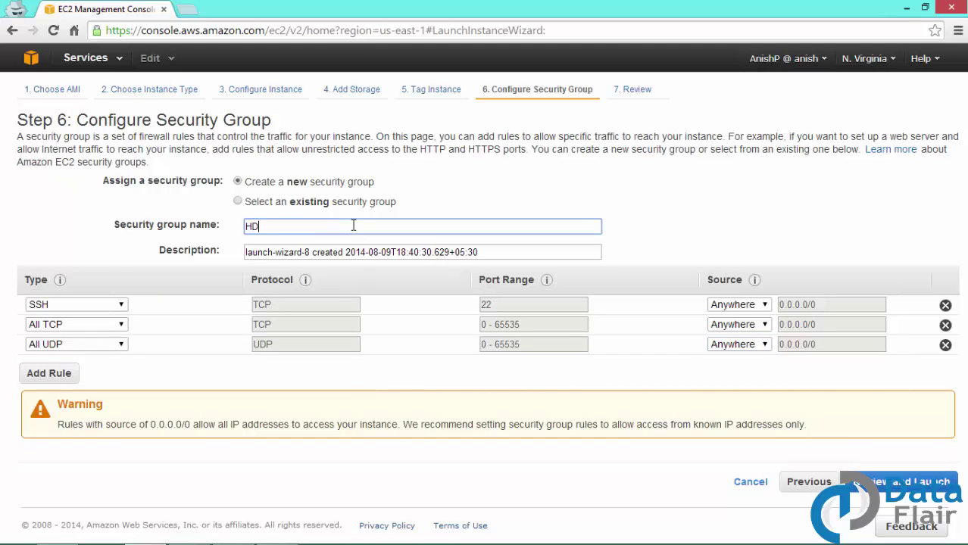
text(_Tr_01)
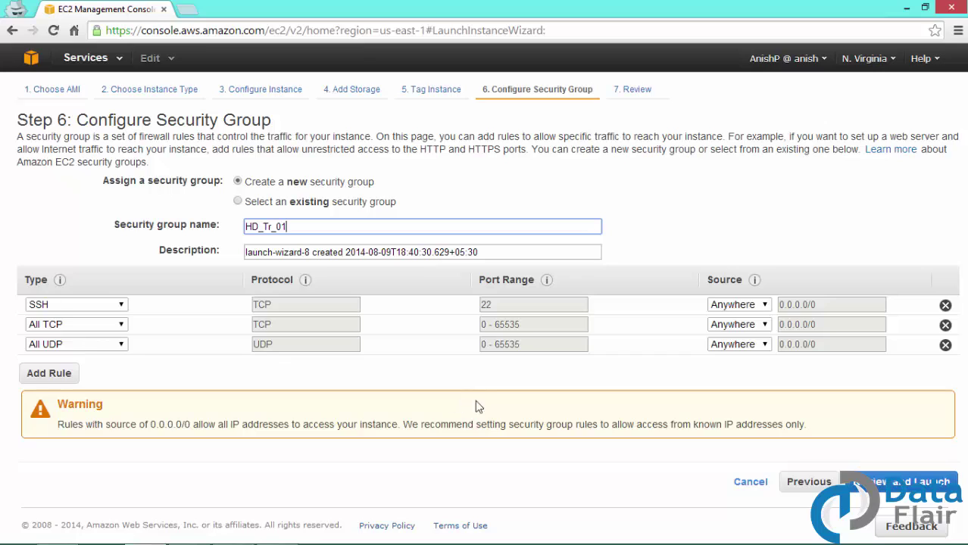
Step: Review the launch summary down to the security group rules and proceed with the launch to the key pair selection
click(911, 487)
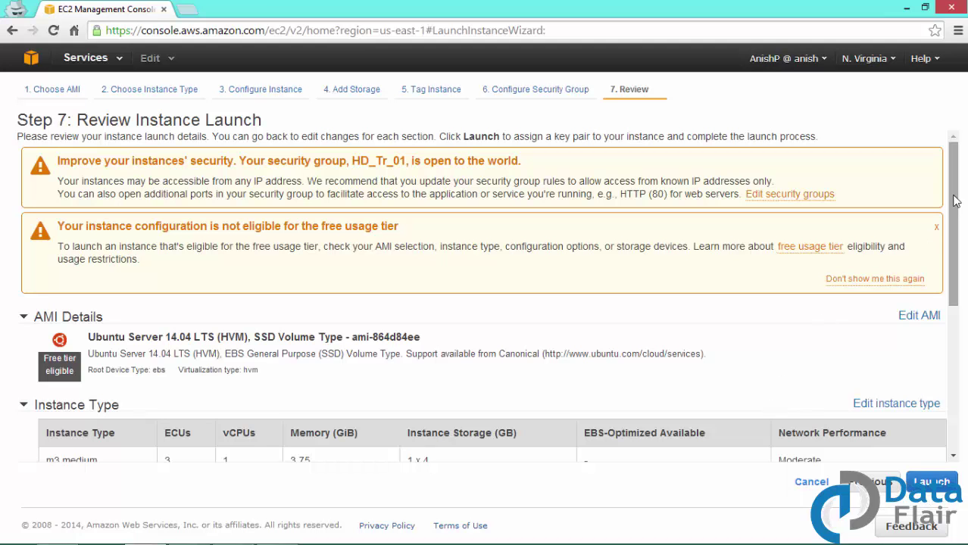
drag(954, 203, 955, 356)
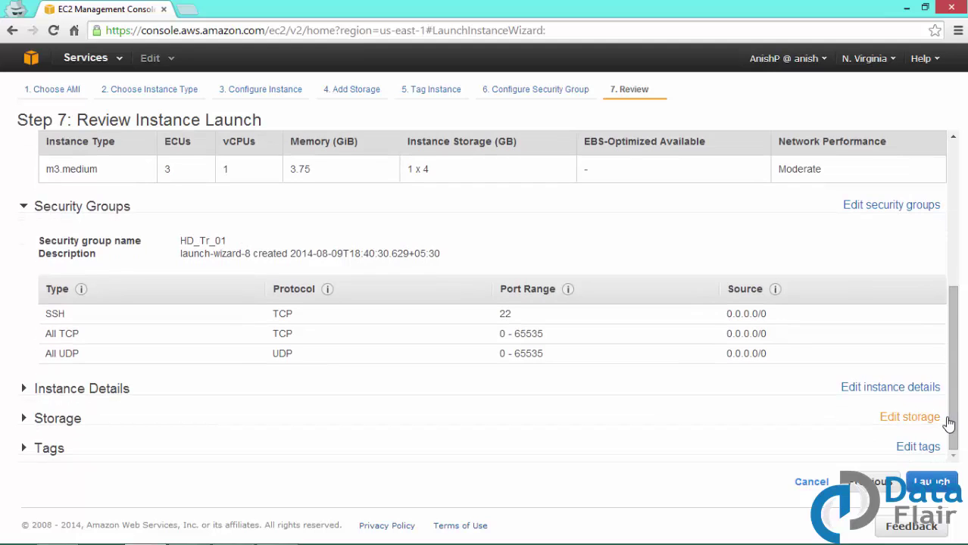
click(939, 481)
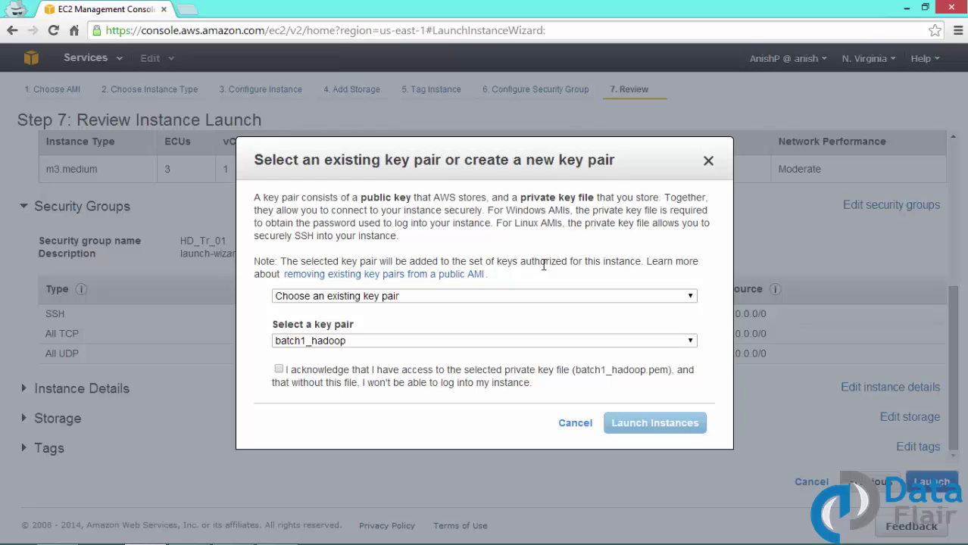
click(488, 297)
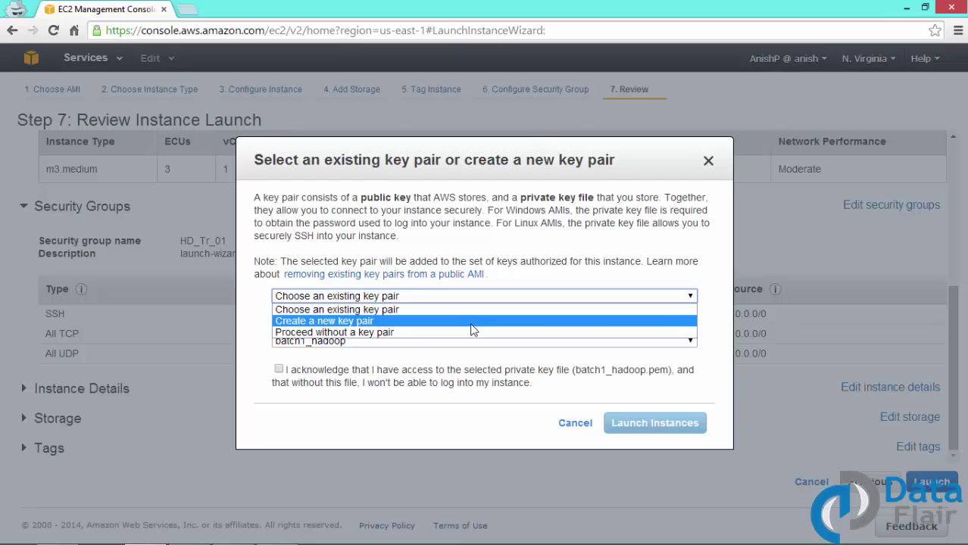
click(471, 321)
click(454, 340)
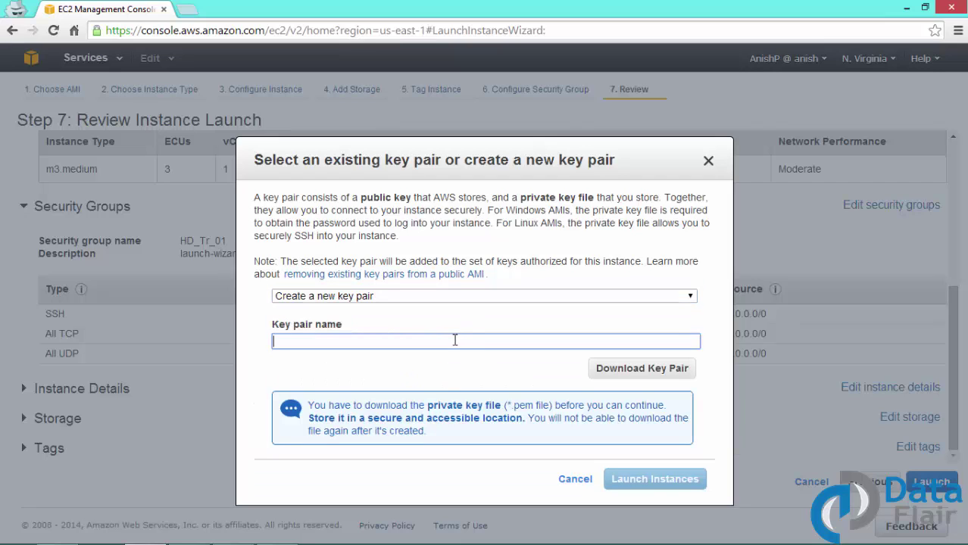
click(542, 302)
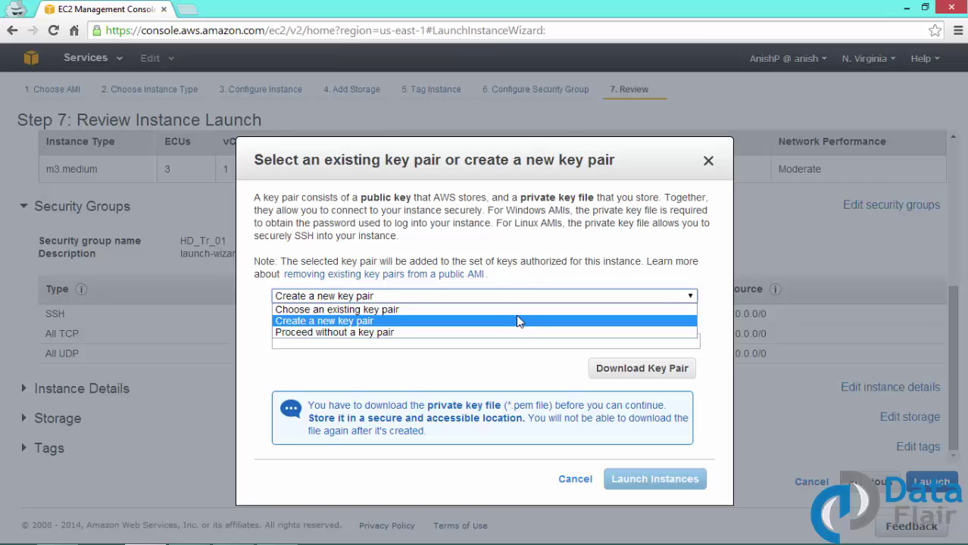
click(518, 310)
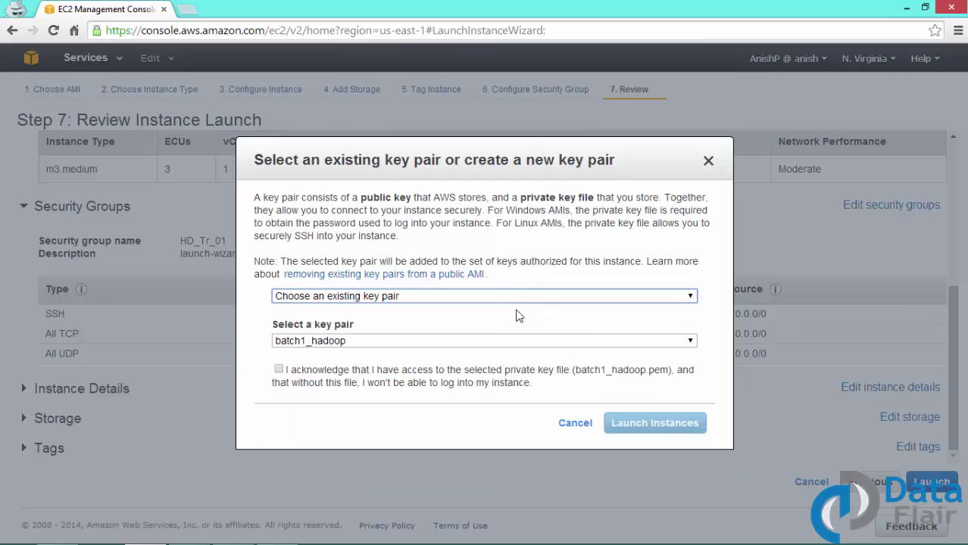
Step: Select the existing key pair test_2, acknowledge access to its private key file, and launch the instances
click(493, 342)
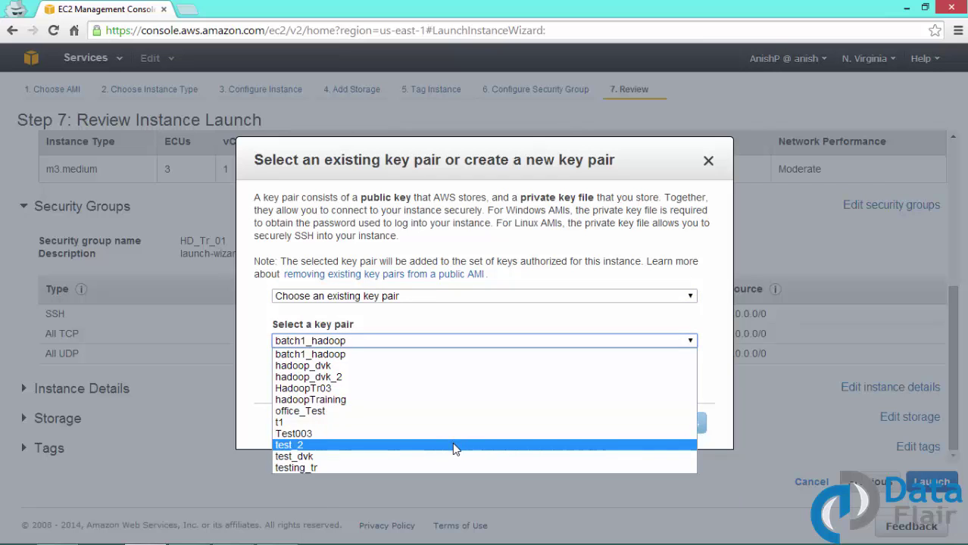
click(454, 445)
click(278, 370)
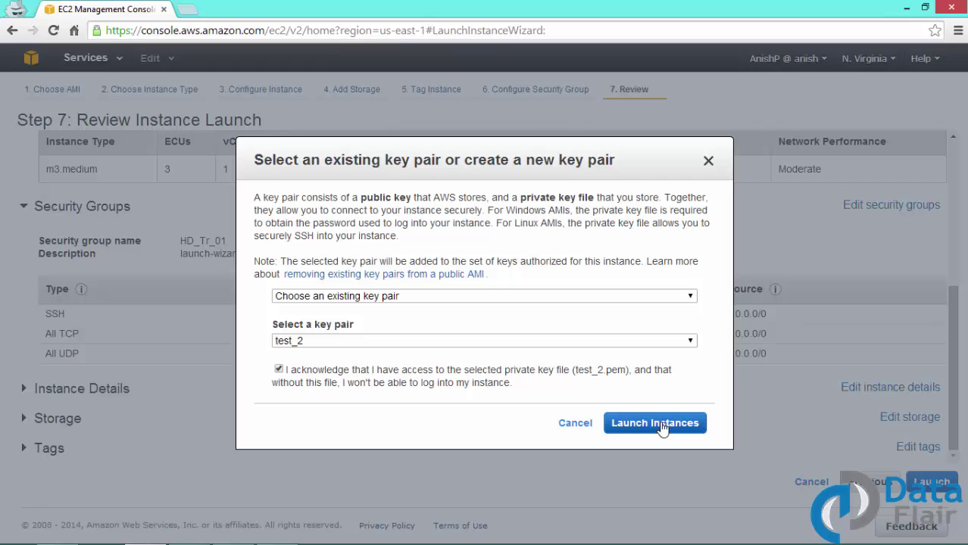
click(662, 427)
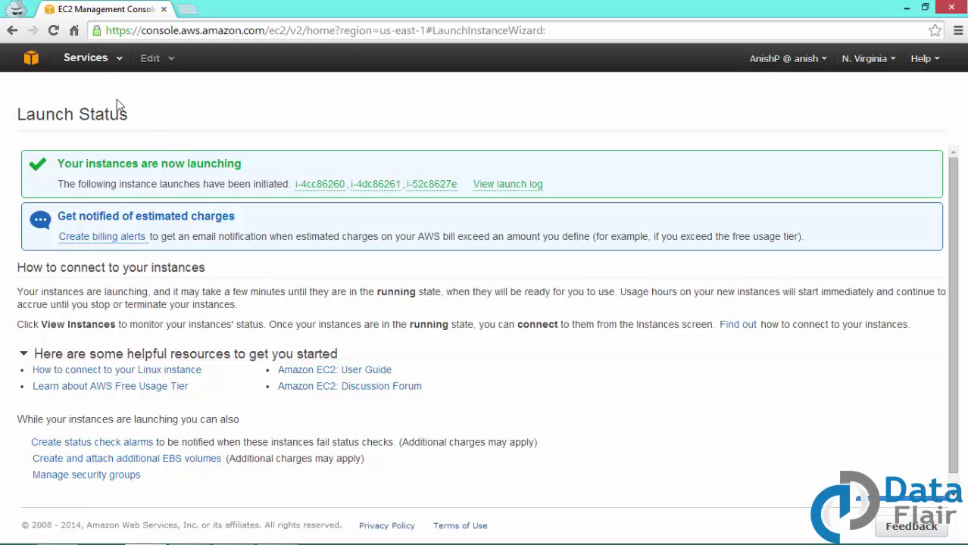
Step: Open the running instances list from the EC2 dashboard and refresh the instance states
click(91, 60)
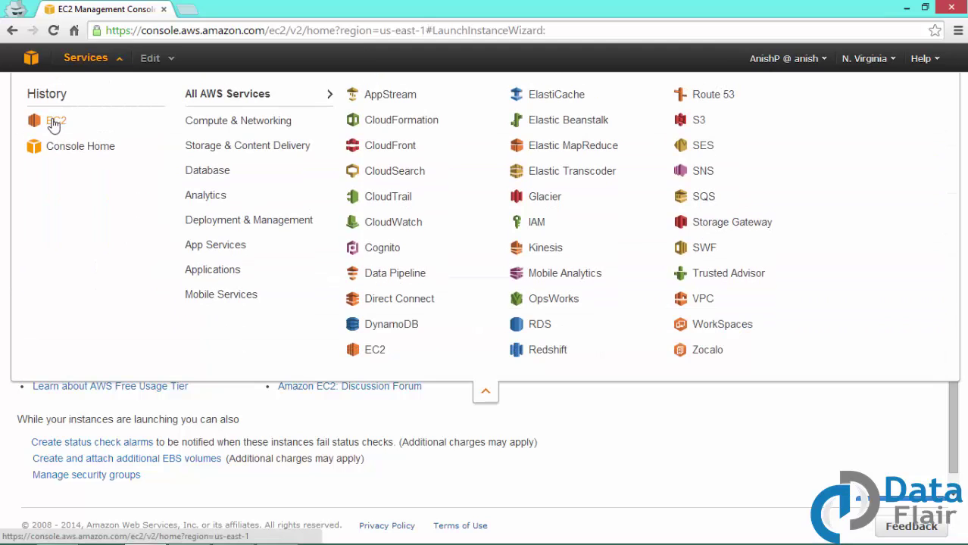
click(54, 124)
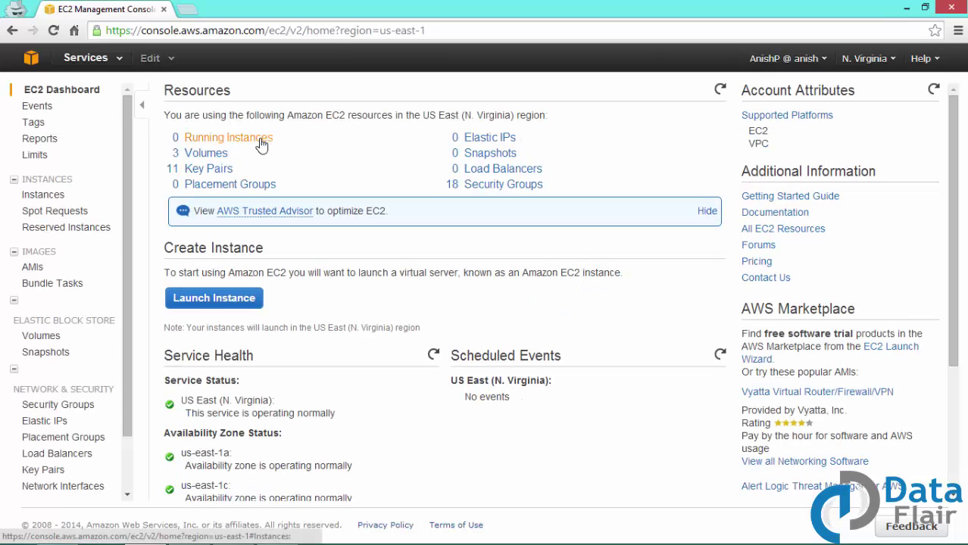
click(261, 140)
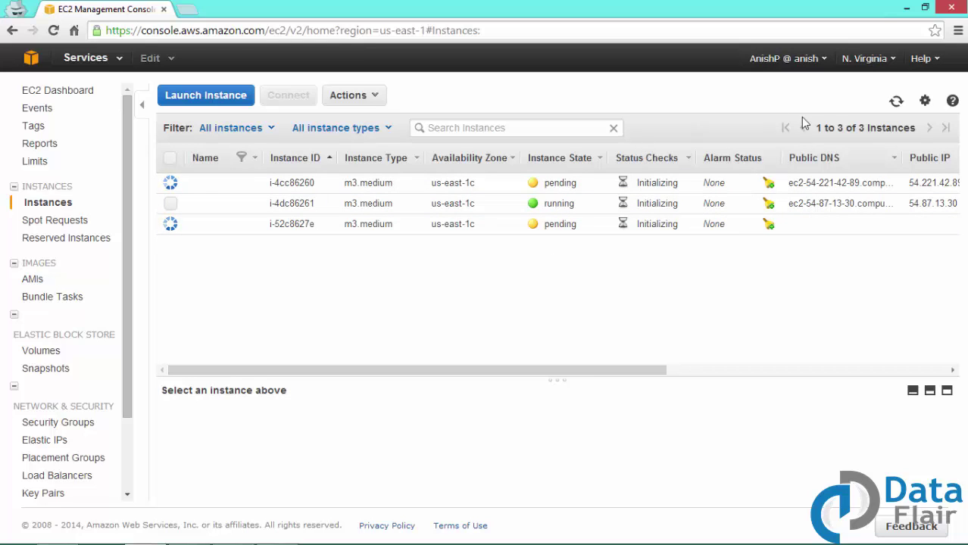
click(895, 103)
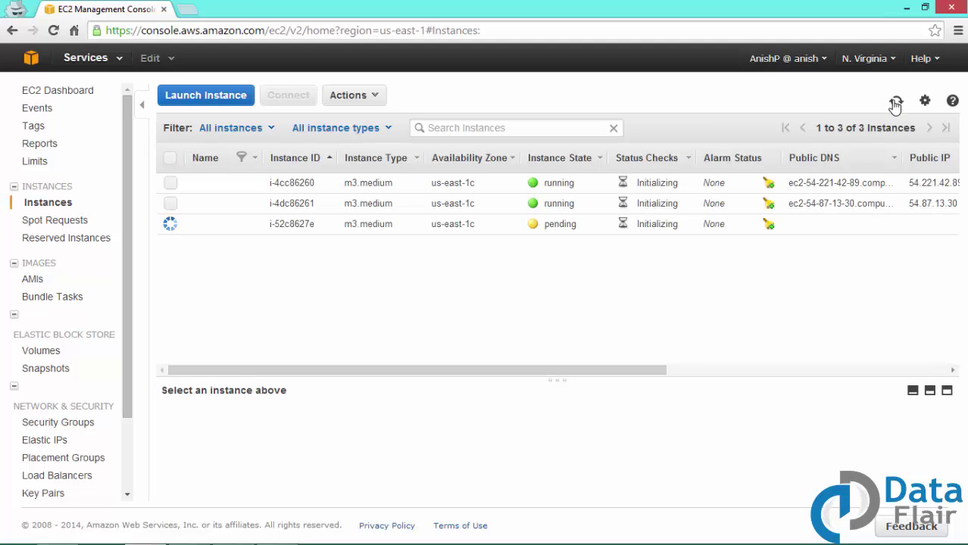
click(895, 102)
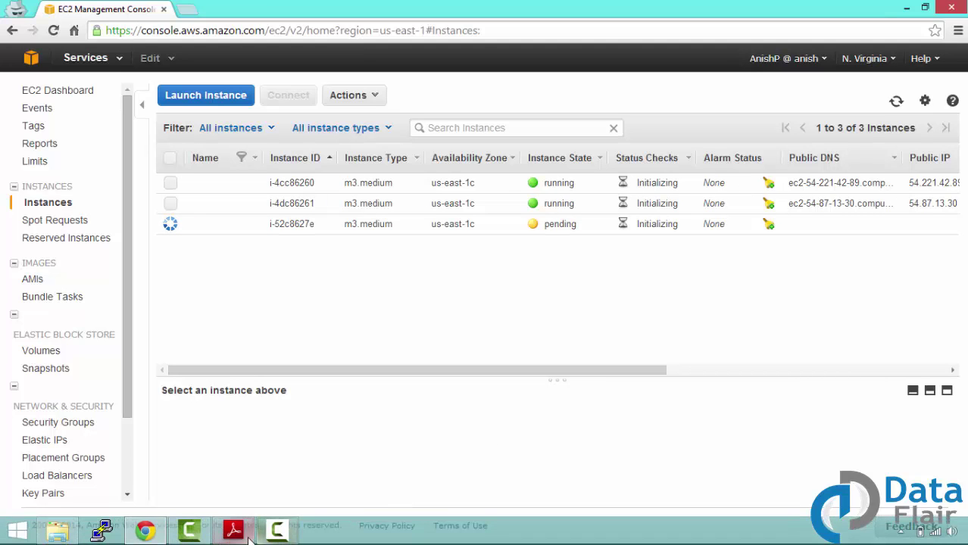
click(277, 530)
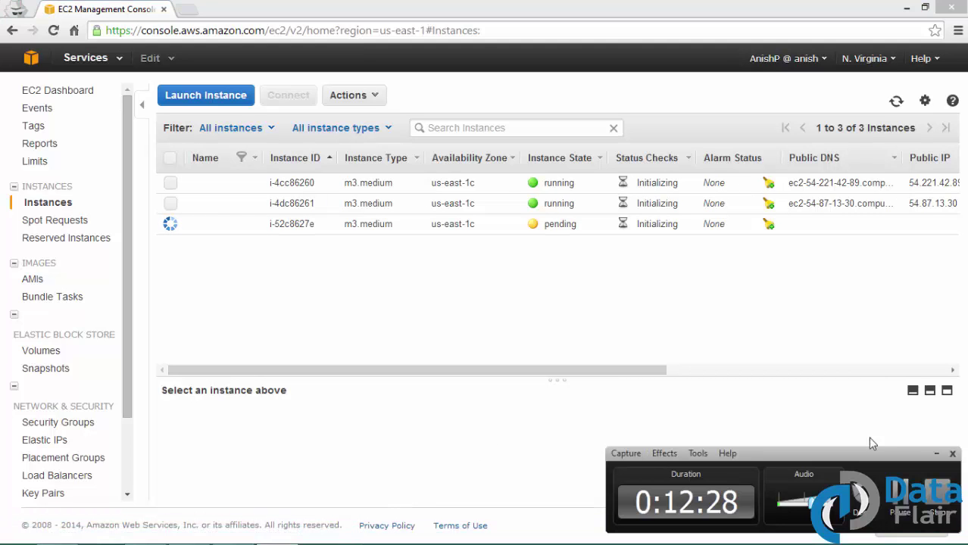
click(936, 453)
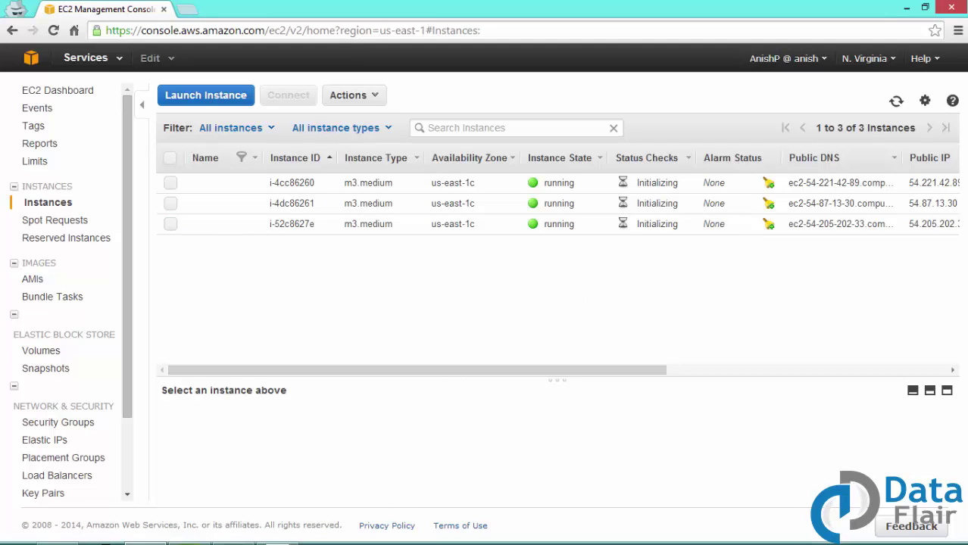
mouse_move(335, 534)
click(277, 531)
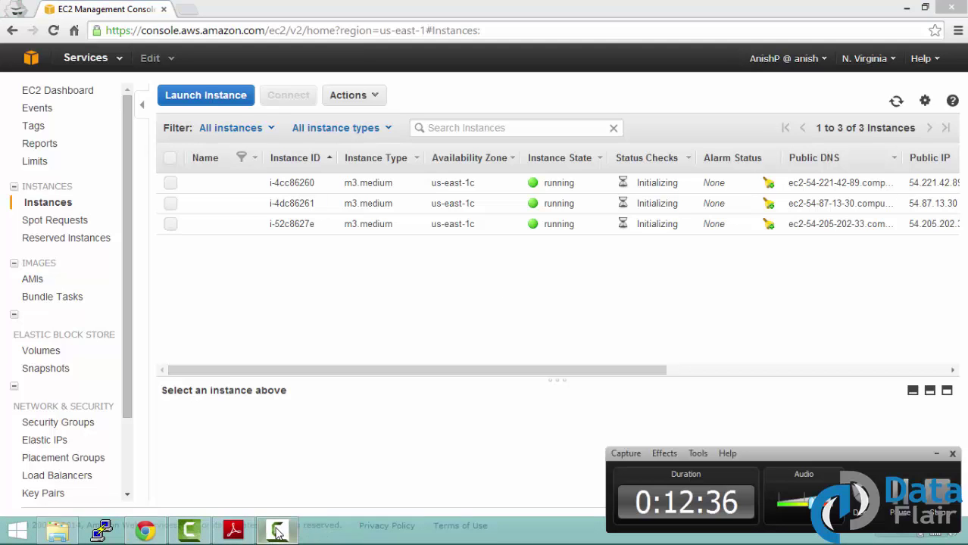
click(277, 531)
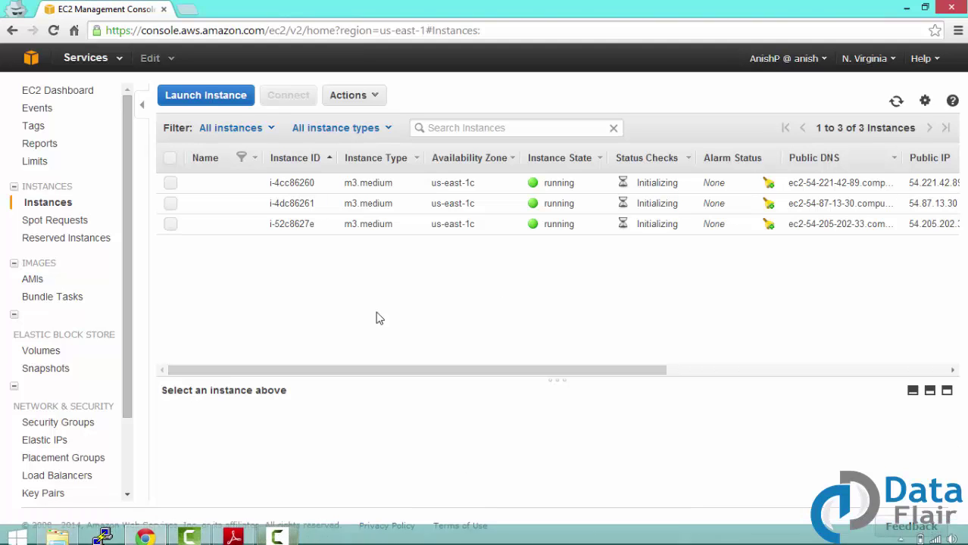
Step: Name the first instance in the list master
click(248, 188)
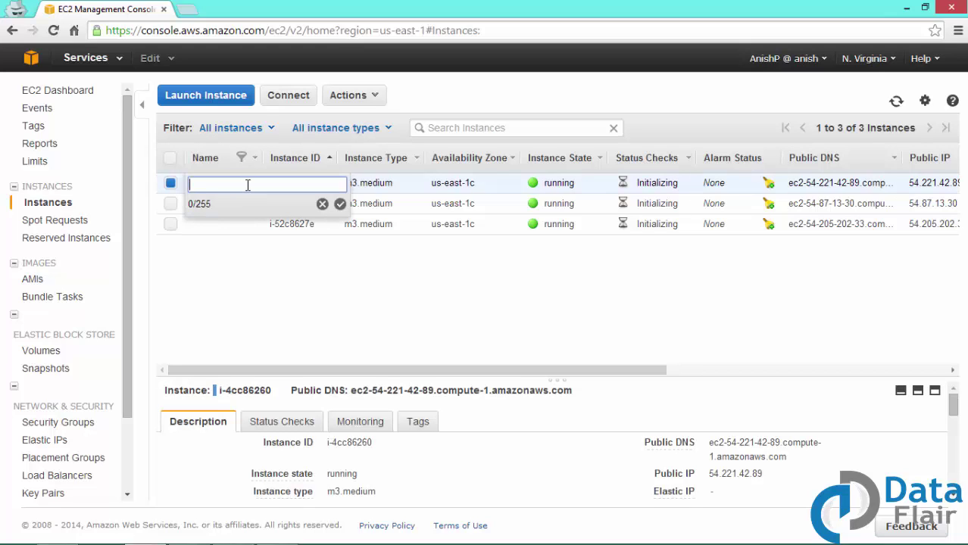
text(master)
click(340, 203)
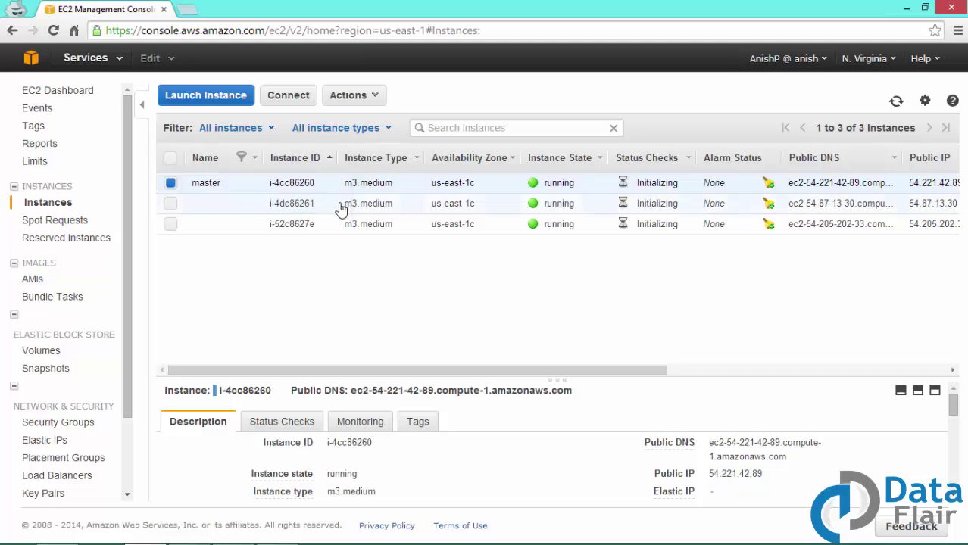
Step: Name the second instance in the list slave-01
click(250, 204)
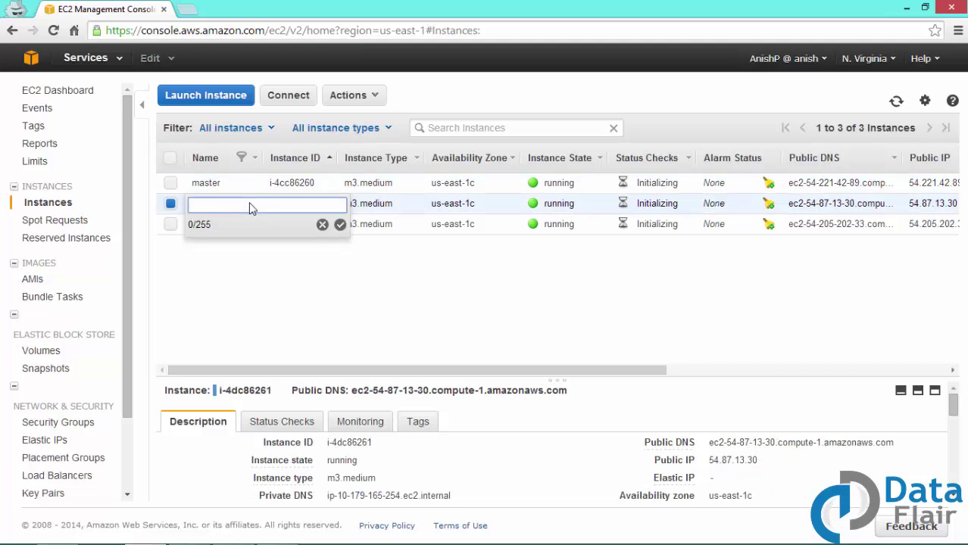
text(slave-01)
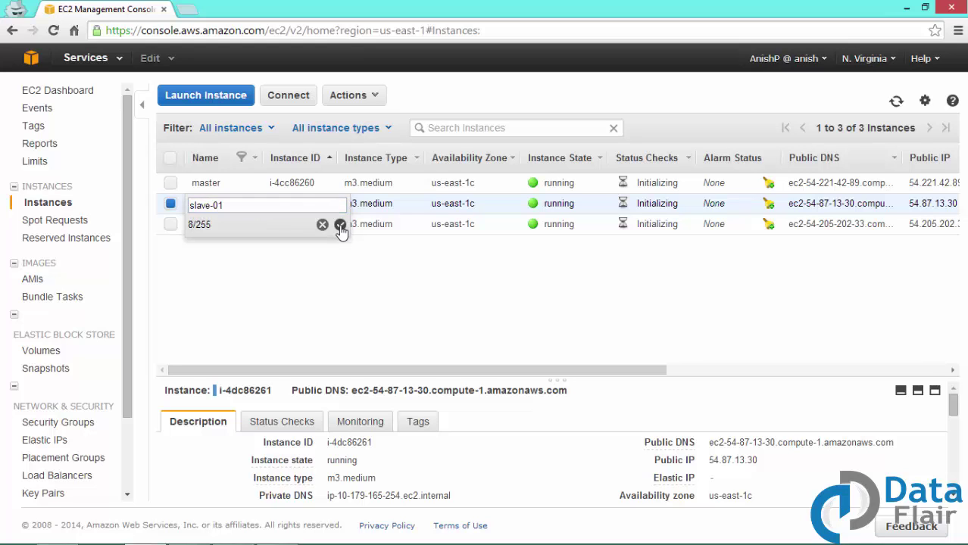
click(340, 224)
Step: Name the third instance in the list slave-02
click(254, 227)
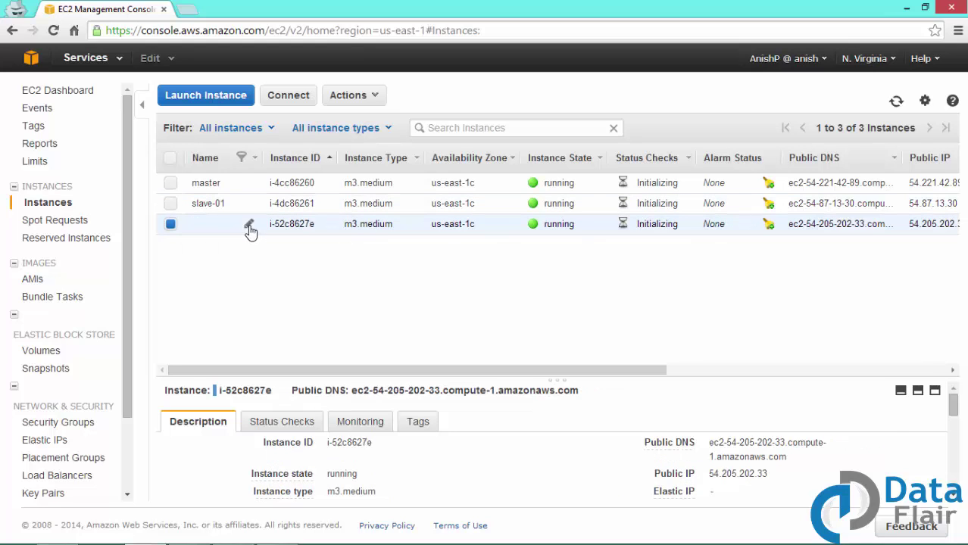
click(248, 228)
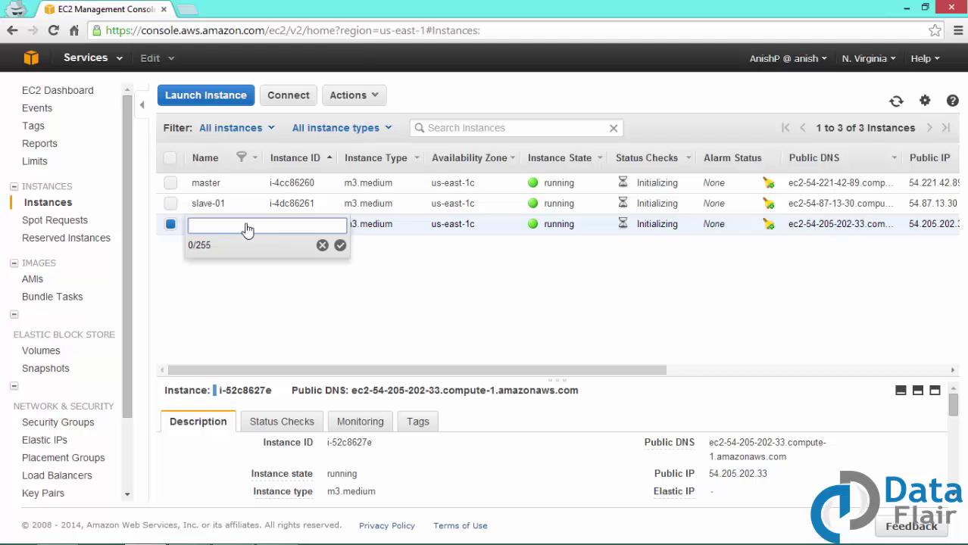
text(slave-02)
click(340, 247)
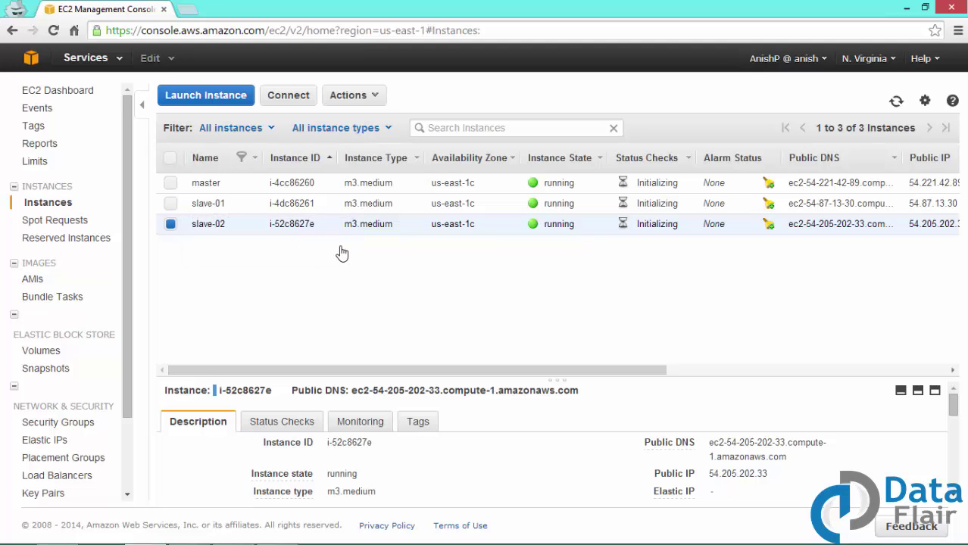
Step: Show the master instance's details in an enlarged description area and copy its public IP address
click(444, 185)
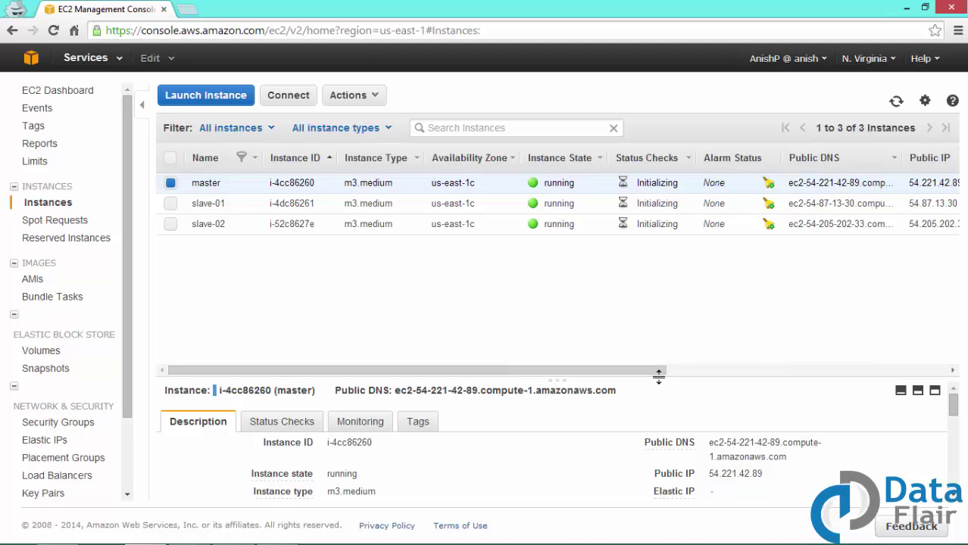
drag(658, 377, 648, 309)
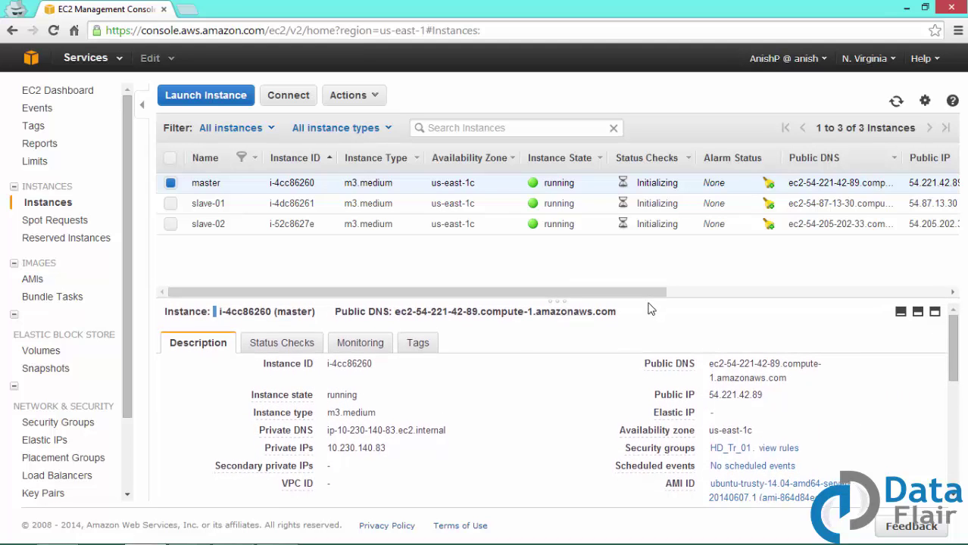
double_click(718, 395)
key(ctrl+c)
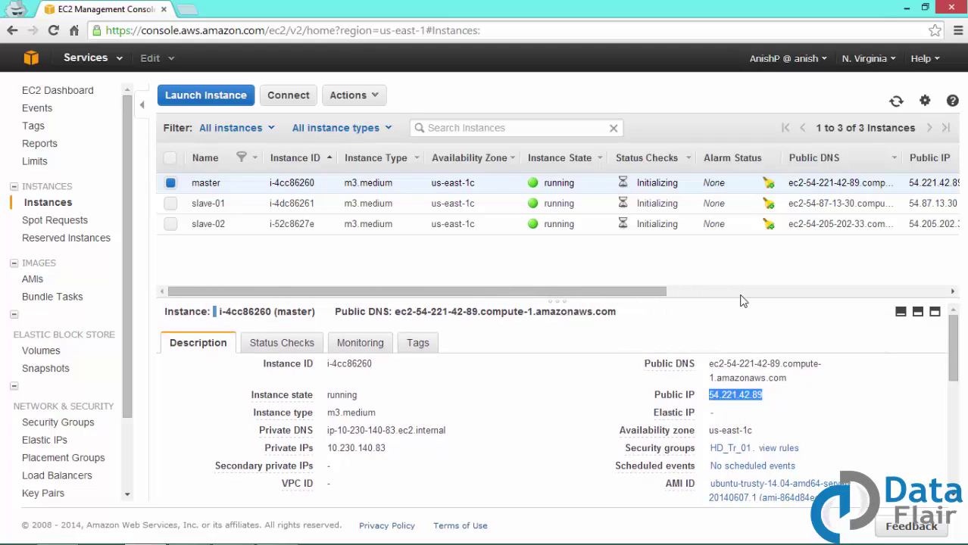
Step: Paste the master's public IP into a new Notepad document and return to the EC2 console in the browser
key(super)
text(notepad)
key(Return)
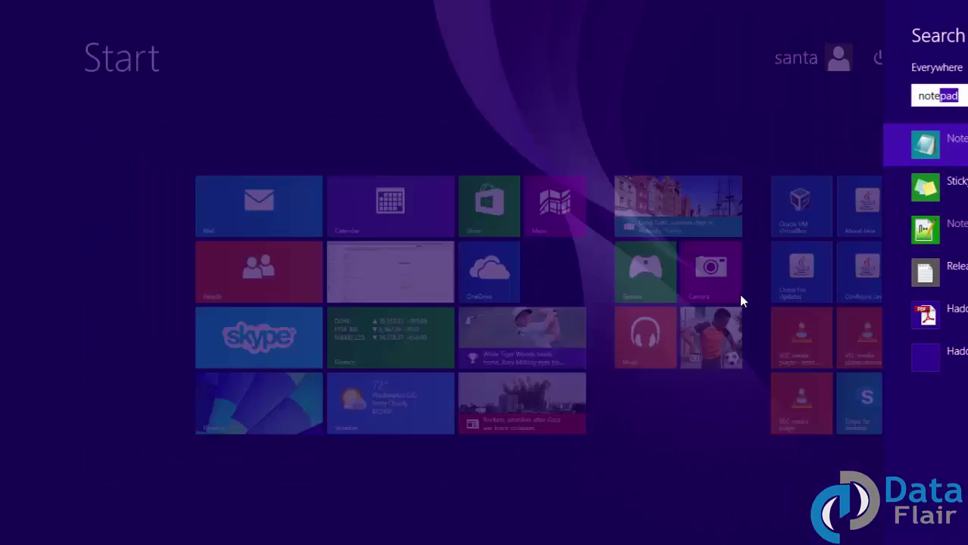
key(ctrl+v)
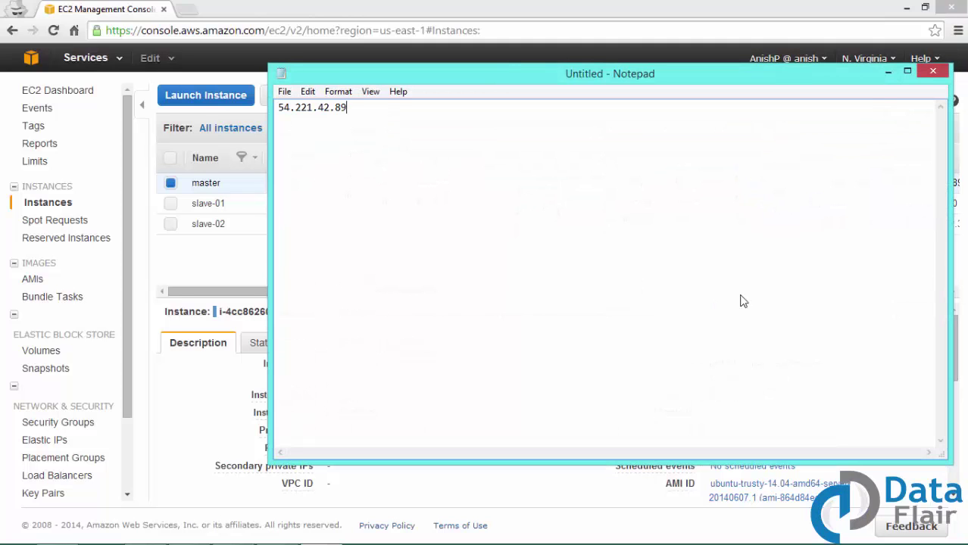
key(alt+Tab)
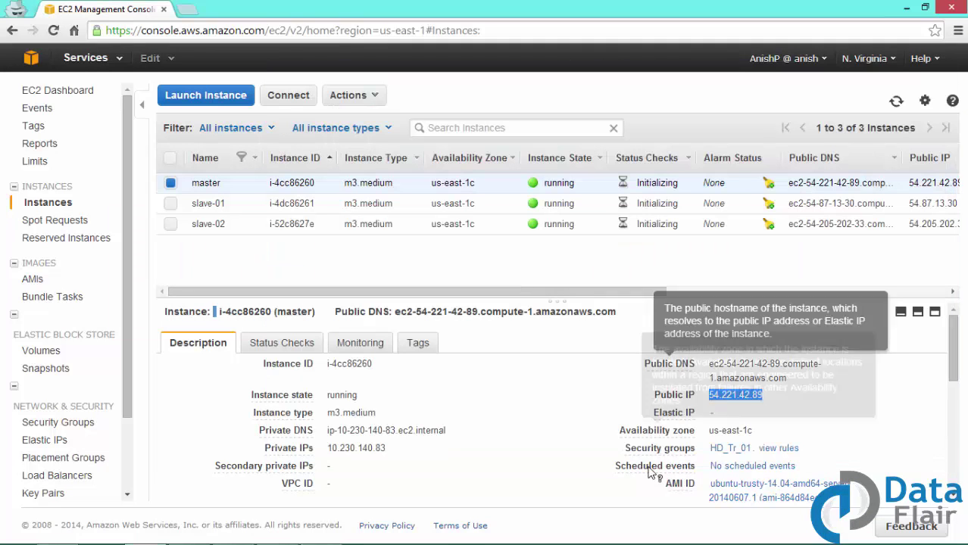
Step: Copy the master's private IP, 10.230.140.83, into Notepad three lines below its public IP and return to the EC2 console
click(333, 447)
double_click(332, 447)
key(ctrl+c)
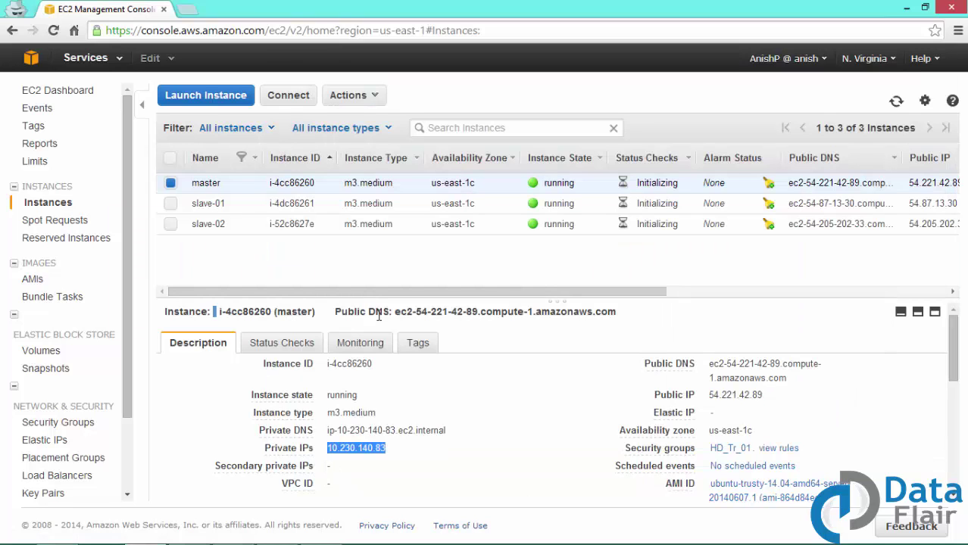
key(alt+Tab)
key(Return)
key(Return)
key(Return)
key(ctrl+v)
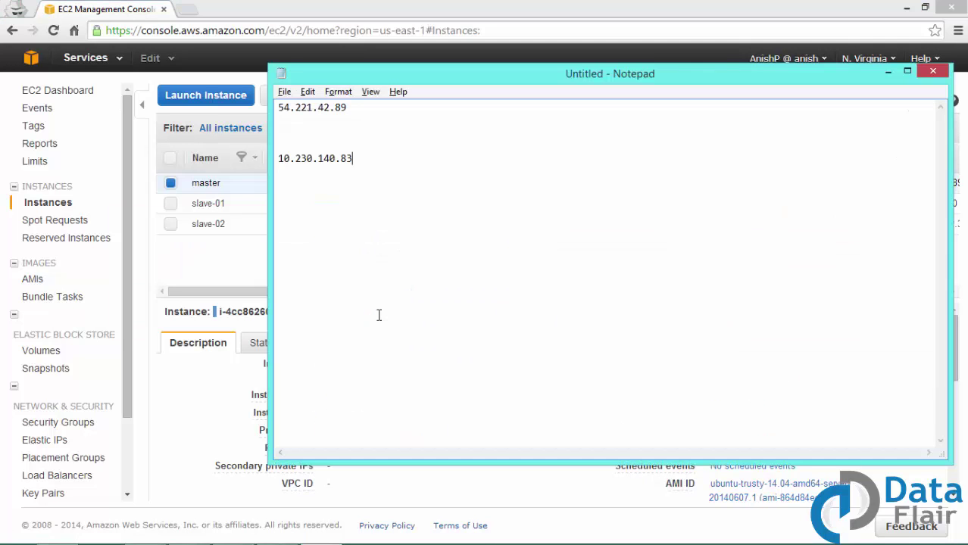
key(Return)
key(alt+Tab)
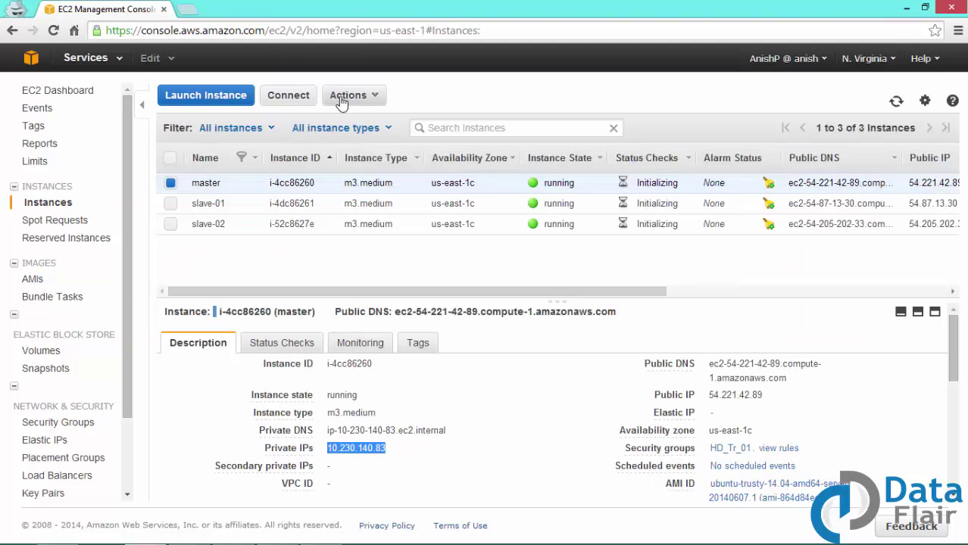
Step: Copy slave-01's public IP, 54.87.13.30, into Notepad directly under the master's public IP and return to the EC2 console
click(357, 202)
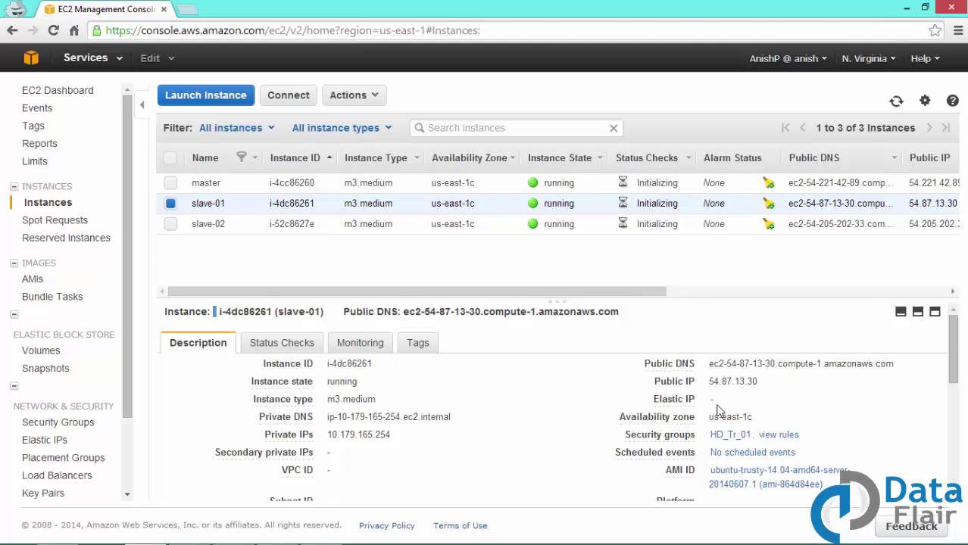
double_click(716, 381)
key(ctrl+c)
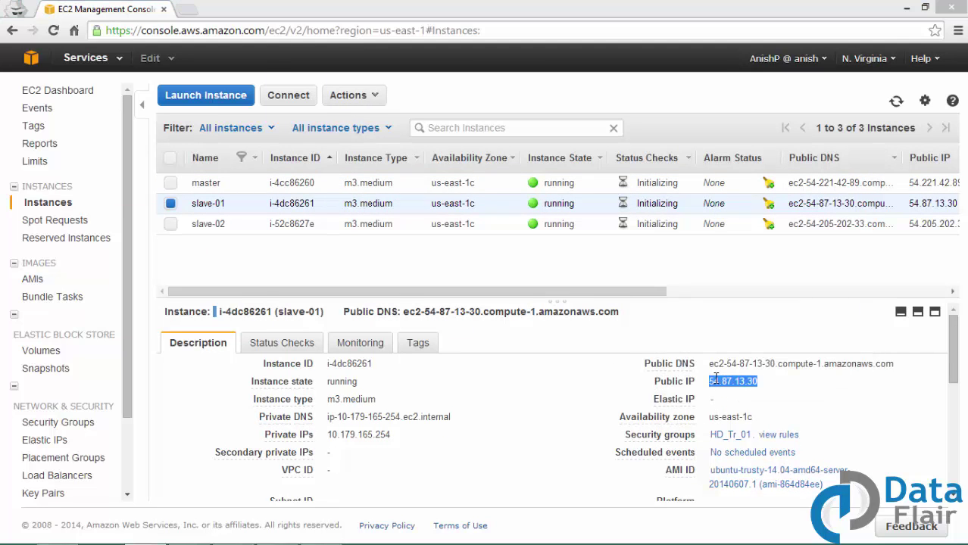
key(alt+Tab)
key(ctrl+Home)
key(Down)
key(ctrl+v)
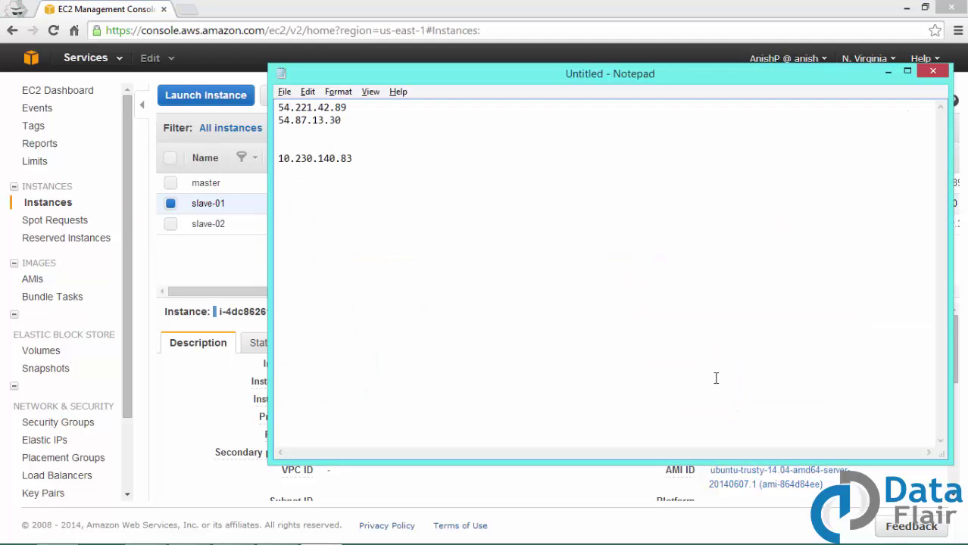
key(ctrl+End)
key(alt+Tab)
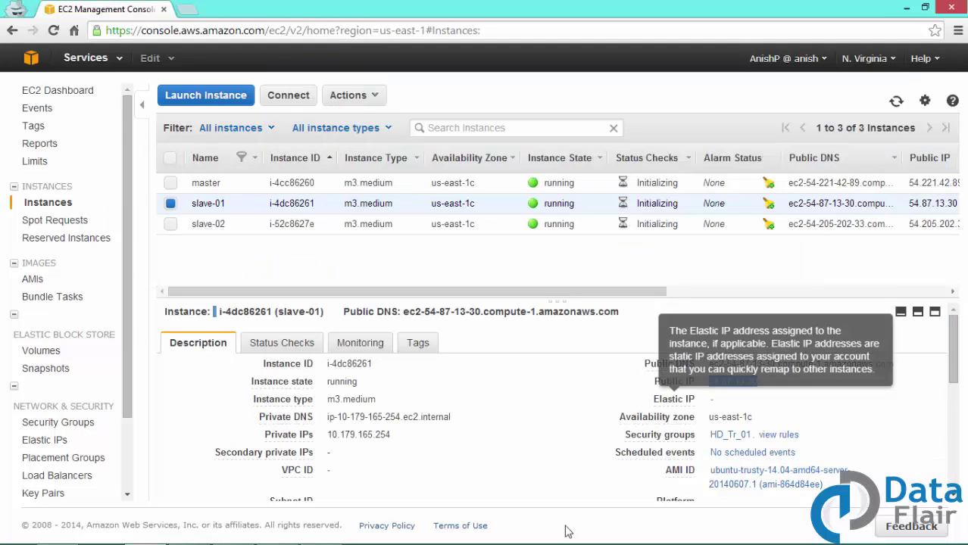
Step: Try to copy slave-01's private IP into Notepad below the master's private IP
double_click(334, 433)
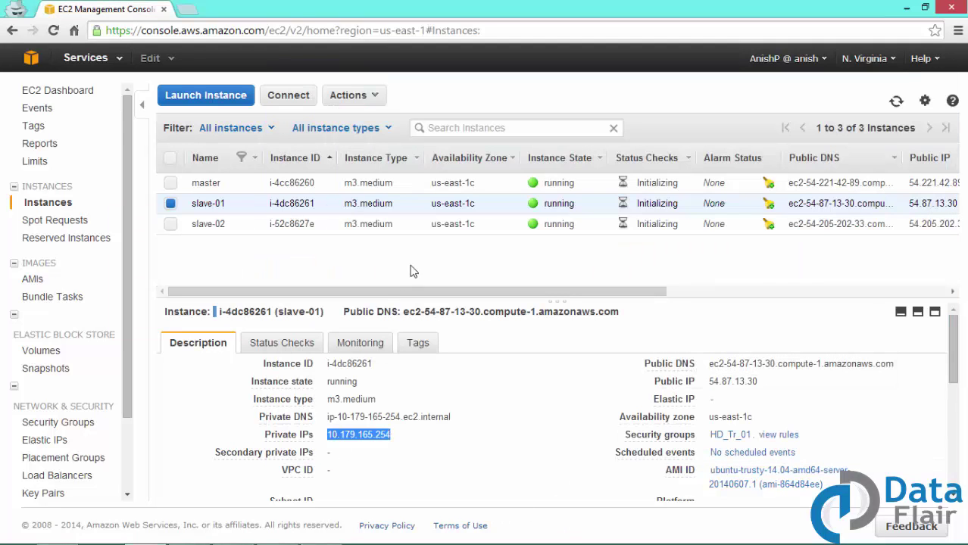
click(413, 271)
key(alt+Tab)
key(ctrl+v)
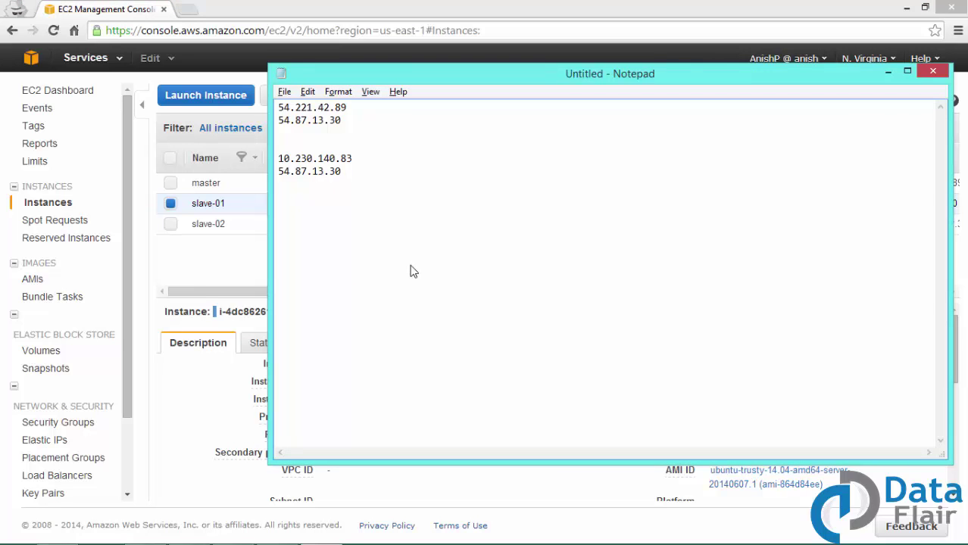
key(alt+Tab)
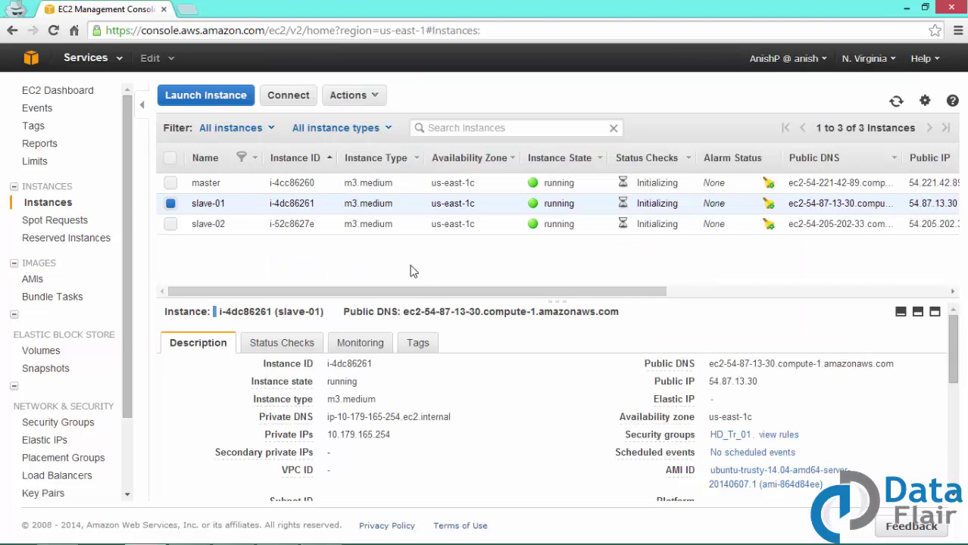
Step: Copy slave-01's private IP, 10.179.165.254, and paste it over the wrong address under the master's private IP in Notepad
key(alt+Tab)
key(alt+Tab)
double_click(335, 435)
key(alt+Tab)
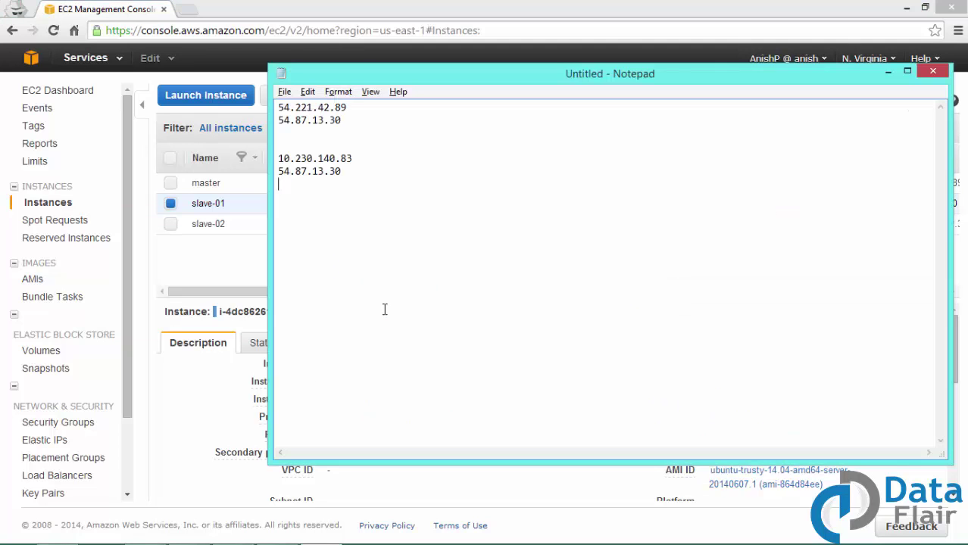
key(shift+Home)
key(ctrl+v)
key(alt+Tab)
Step: Copy slave-02's public IP, 54.205.202.33, into Notepad as the third public address, with an extra line break after it
click(415, 224)
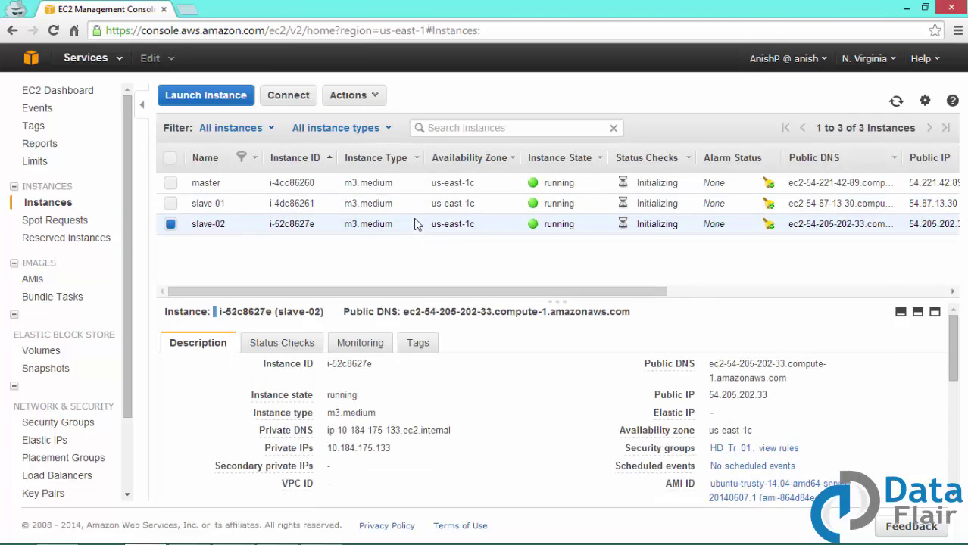
double_click(715, 395)
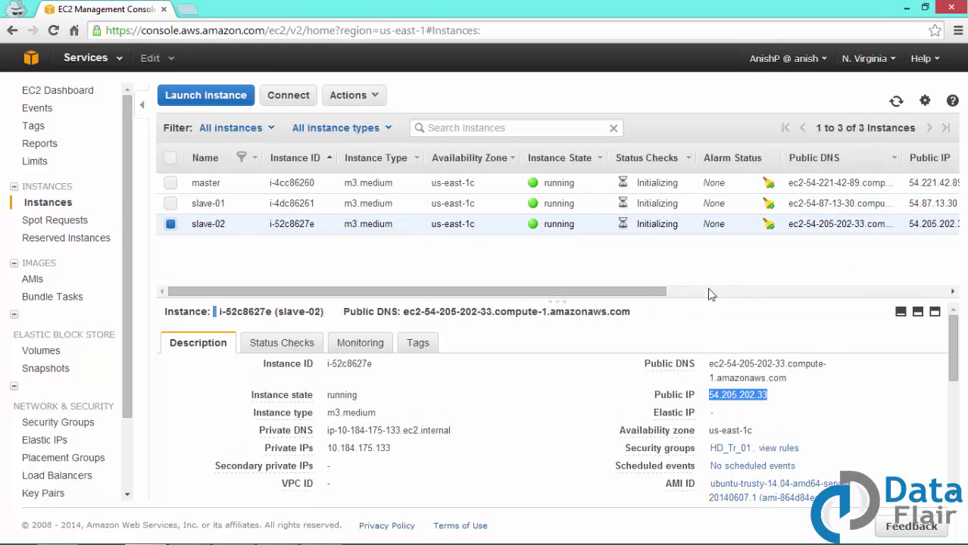
key(alt+Tab)
key(Up)
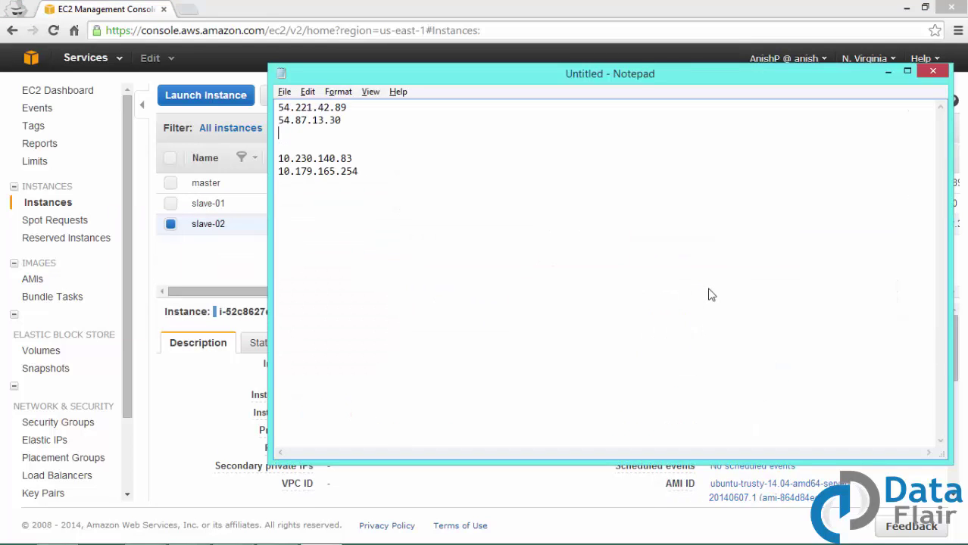
key(ctrl+v)
key(Return)
key(Down)
key(Down)
key(Down)
key(Down)
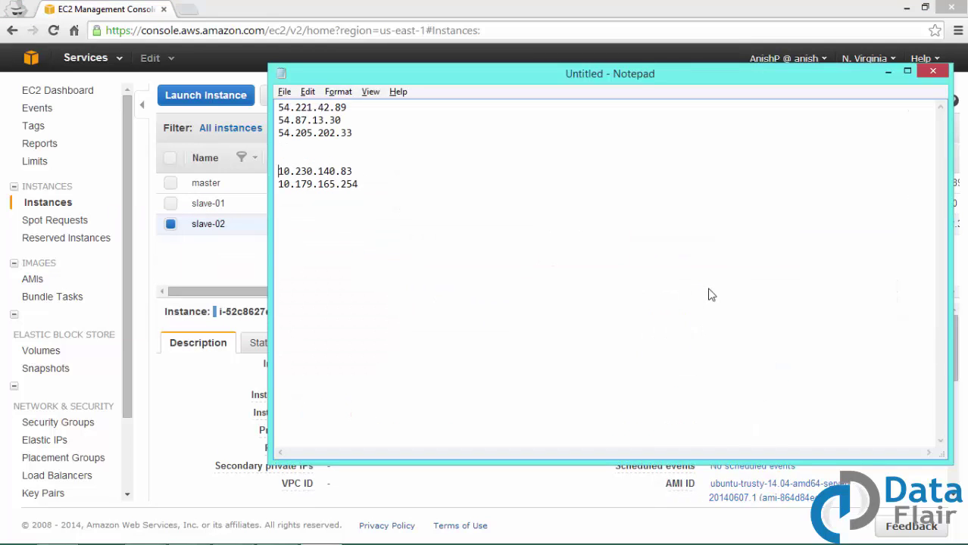
key(alt+Tab)
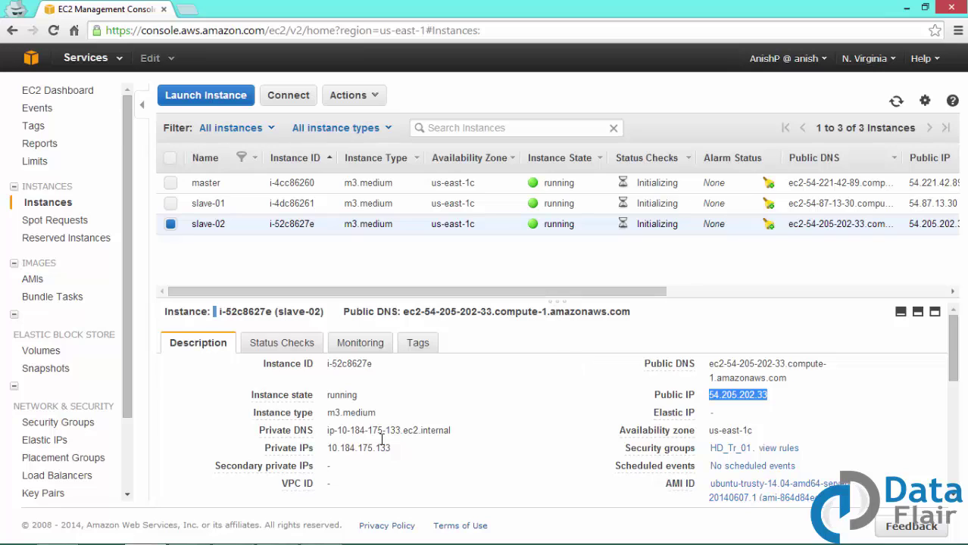
Step: Copy slave-02's private IP, 10.184.175.133, into Notepad below slave-01's private IP
double_click(331, 451)
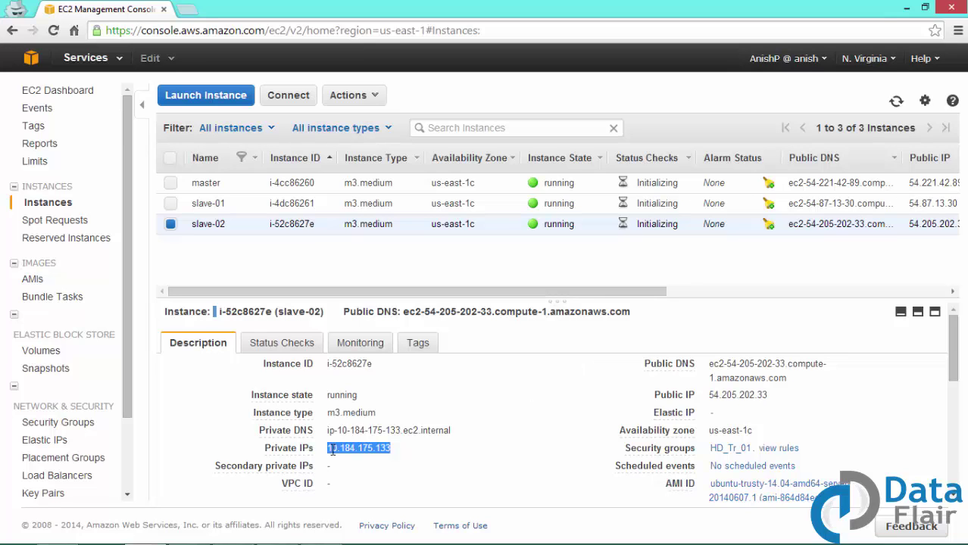
key(ctrl+c)
key(alt+Tab)
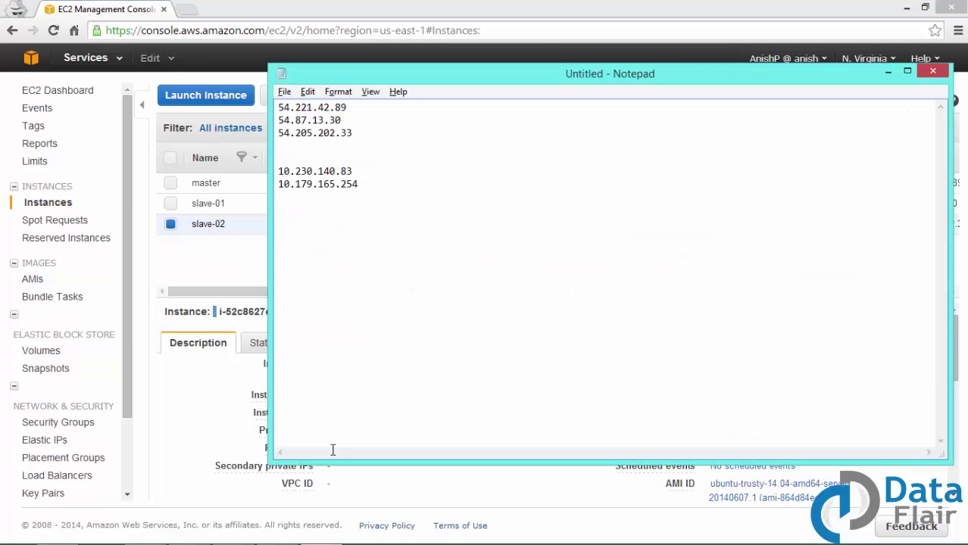
key(ctrl+v)
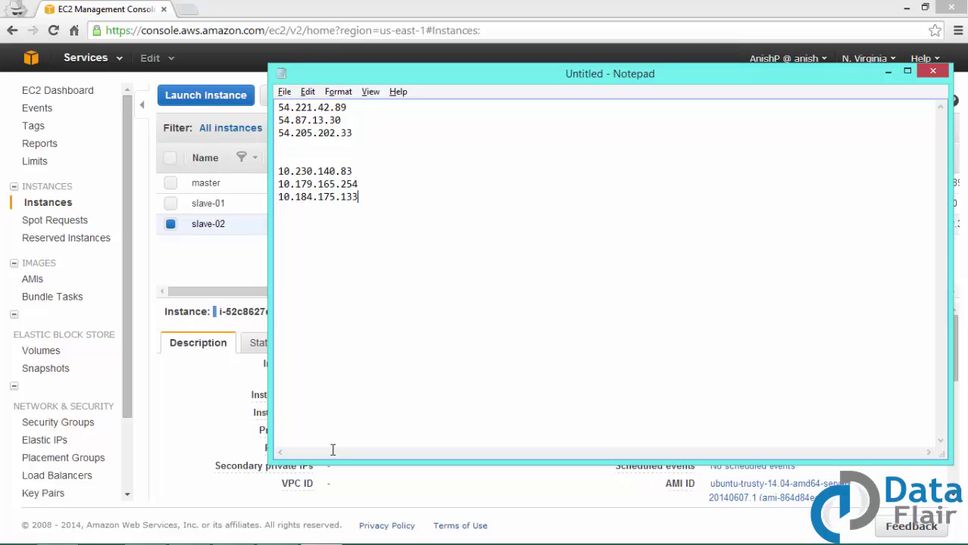
Step: Minimize the browser to reach the desktop, launch PuTTY and move its configuration window clear of the IP list
click(424, 6)
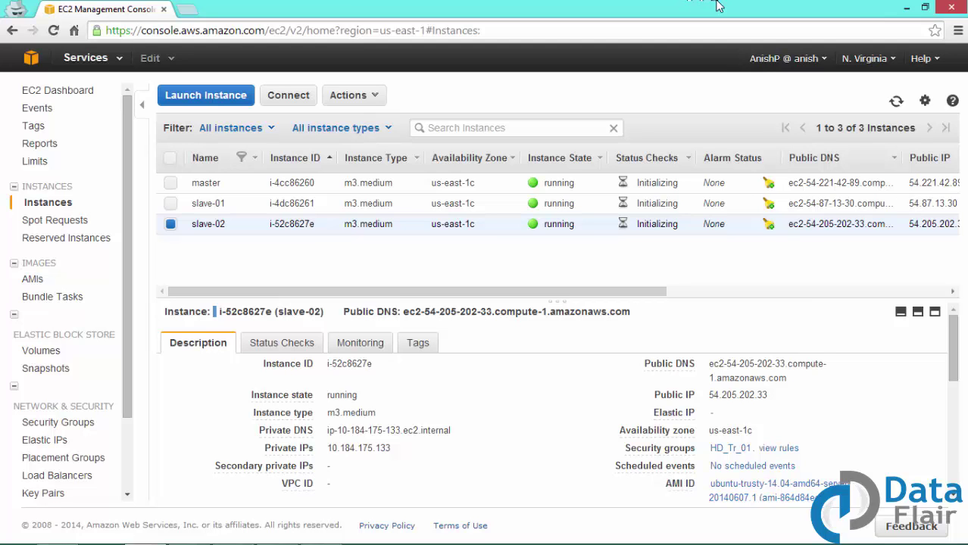
click(903, 6)
click(904, 6)
click(904, 7)
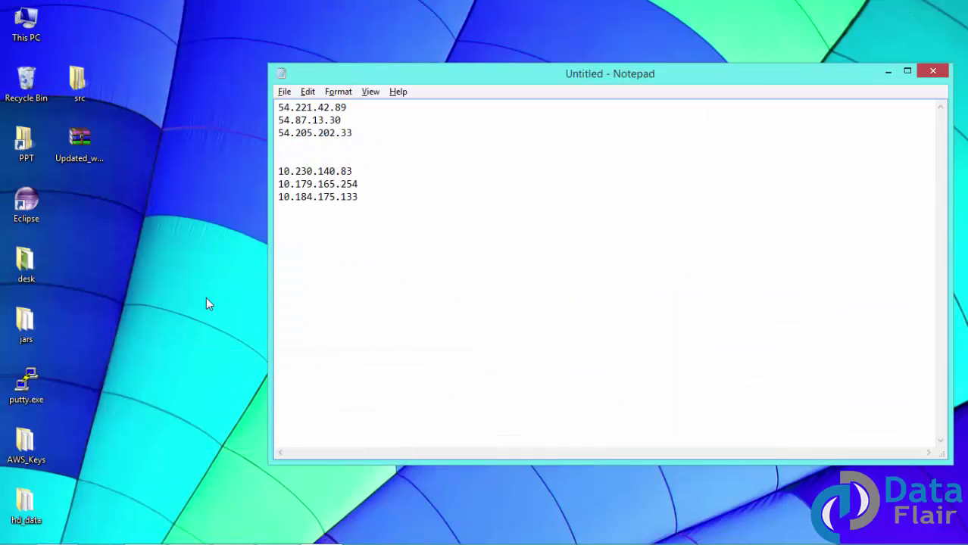
click(35, 380)
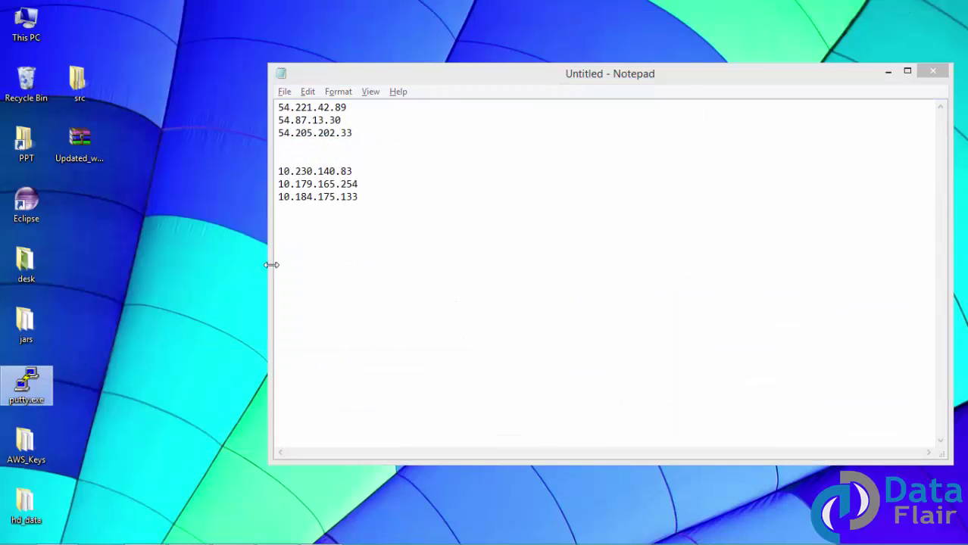
drag(510, 121, 569, 142)
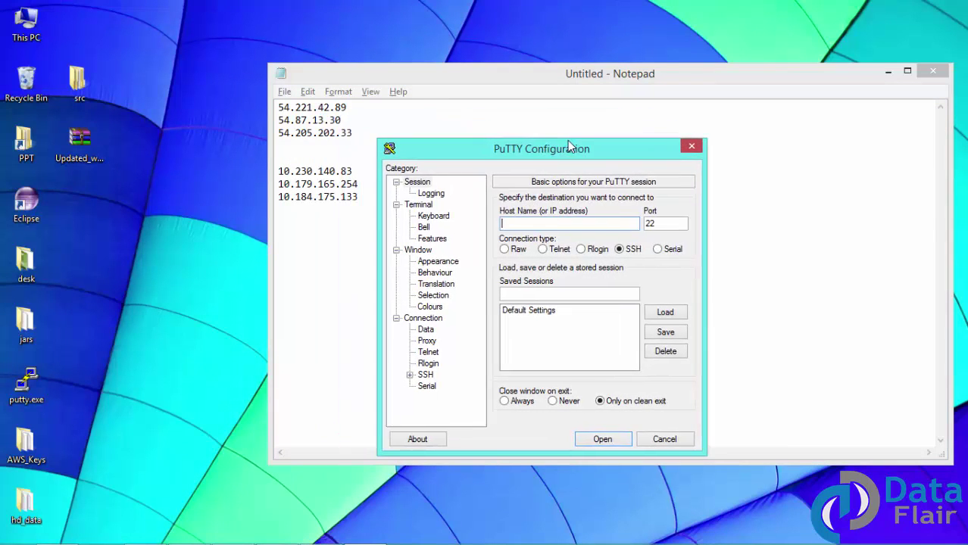
Step: Copy the master's public IP, 54.221.42.89, from the first line of the Notepad list and return to PuTTY
click(443, 110)
key(Home)
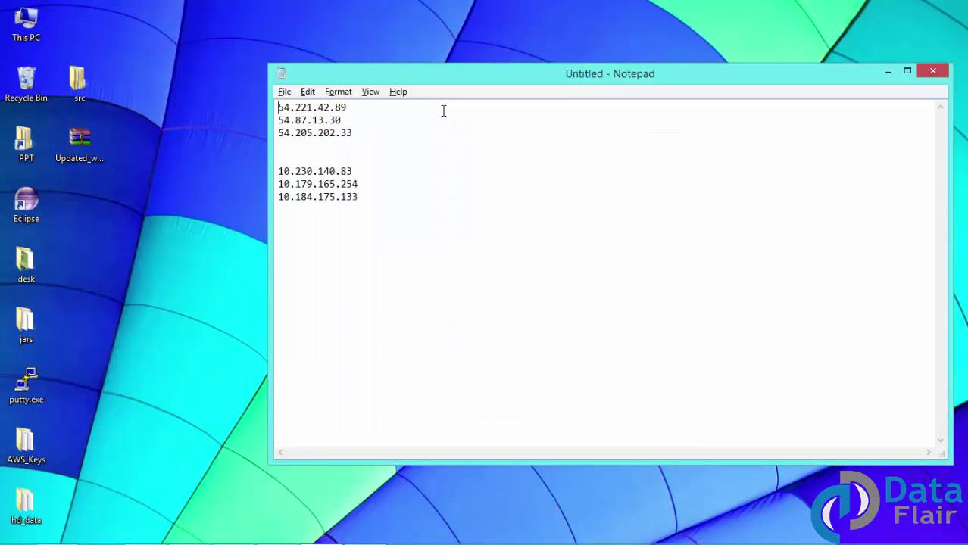
key(shift+End)
key(alt+Tab)
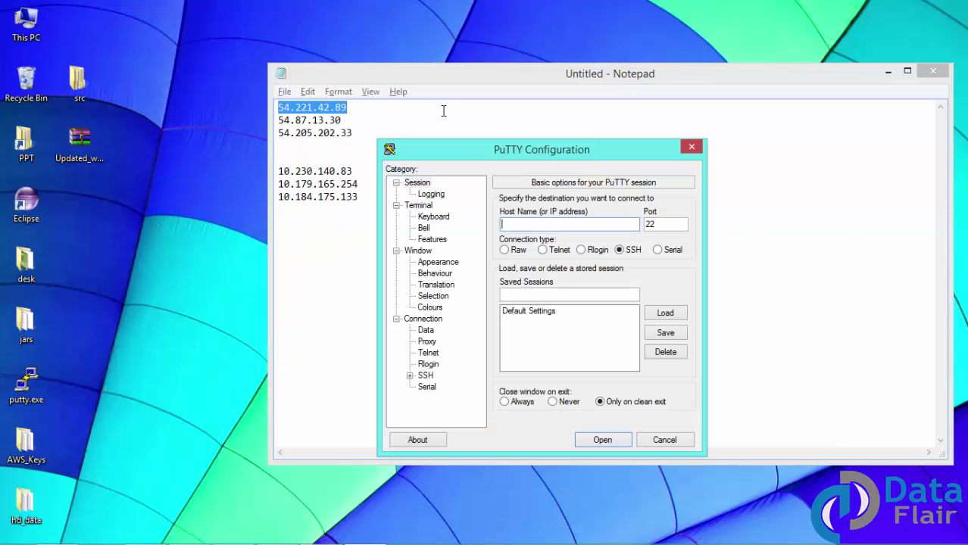
Step: Try to open an SSH session to 54.221.42.89 without specifying a private key
key(ctrl+v)
key(Return)
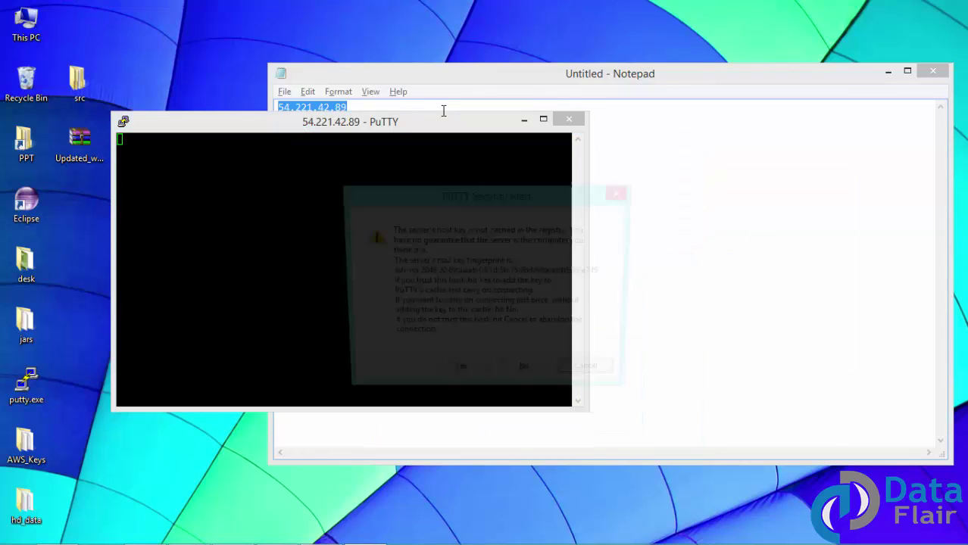
key(Escape)
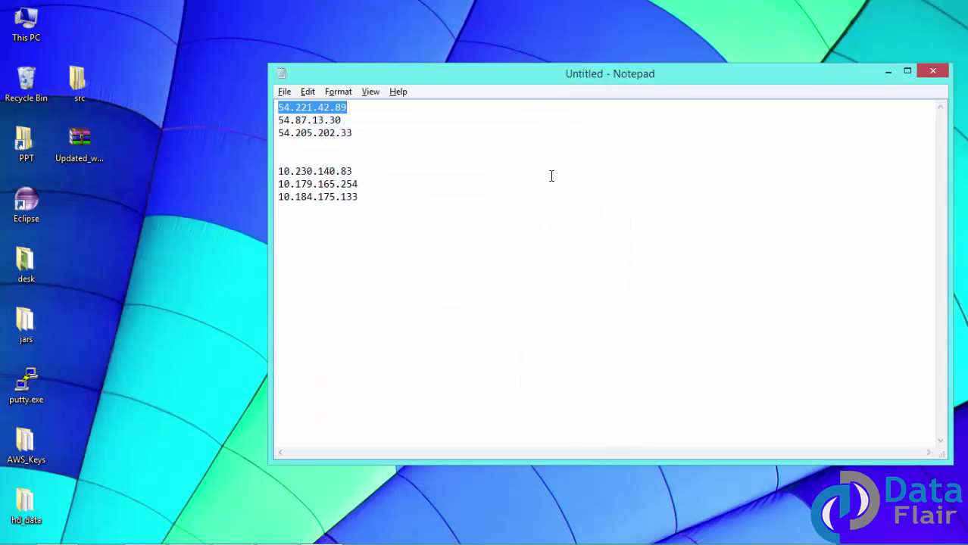
Step: Launch PuTTY again, move its window beside the IP list and set the host name to 54.221.42.89
double_click(26, 383)
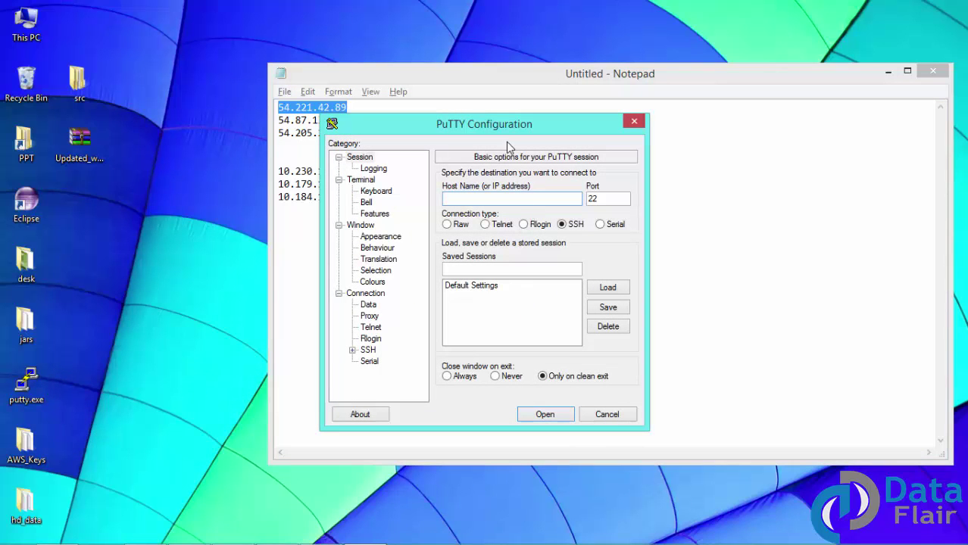
drag(527, 127, 631, 124)
key(ctrl+v)
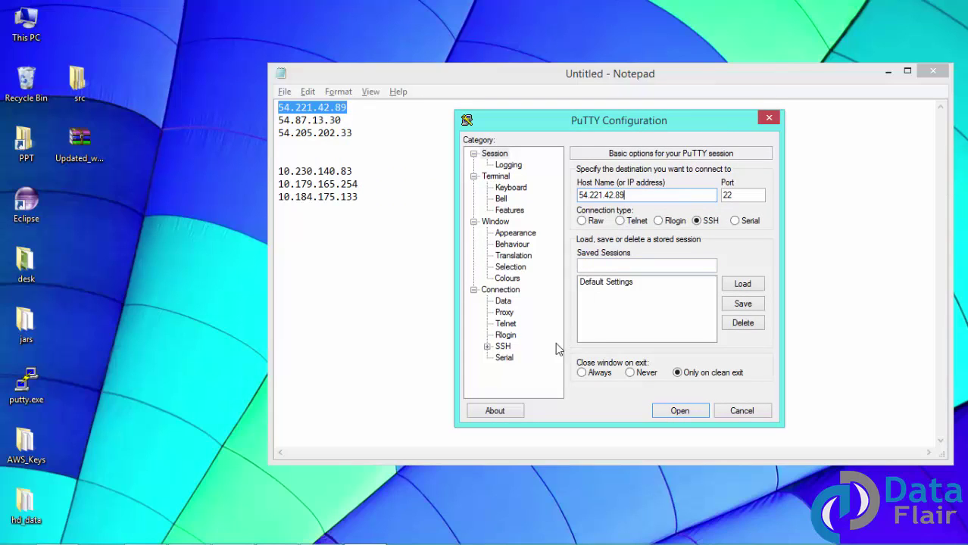
Step: Set 01_aa.ppk from the Desktop's AWS_Keys folder as the private key file for SSH authentication
click(504, 347)
click(487, 346)
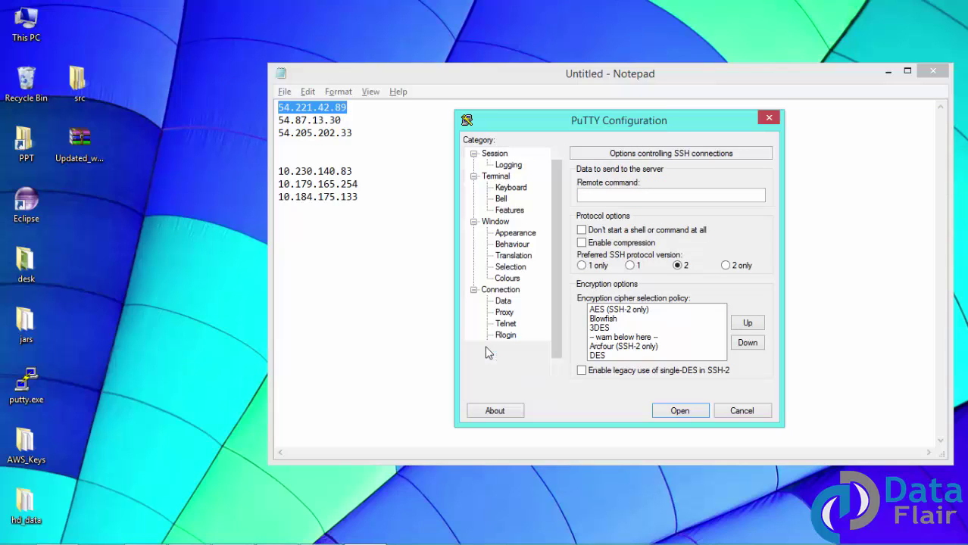
click(516, 346)
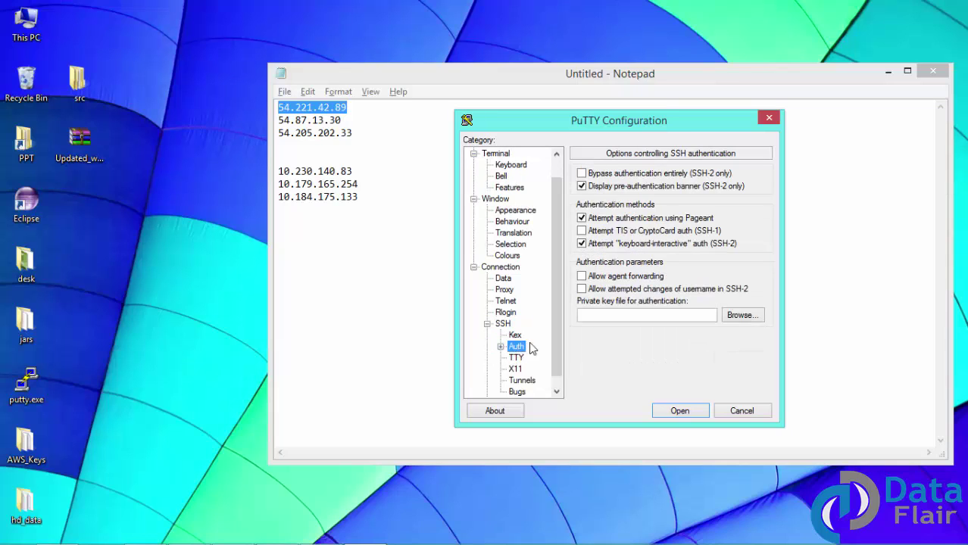
click(742, 318)
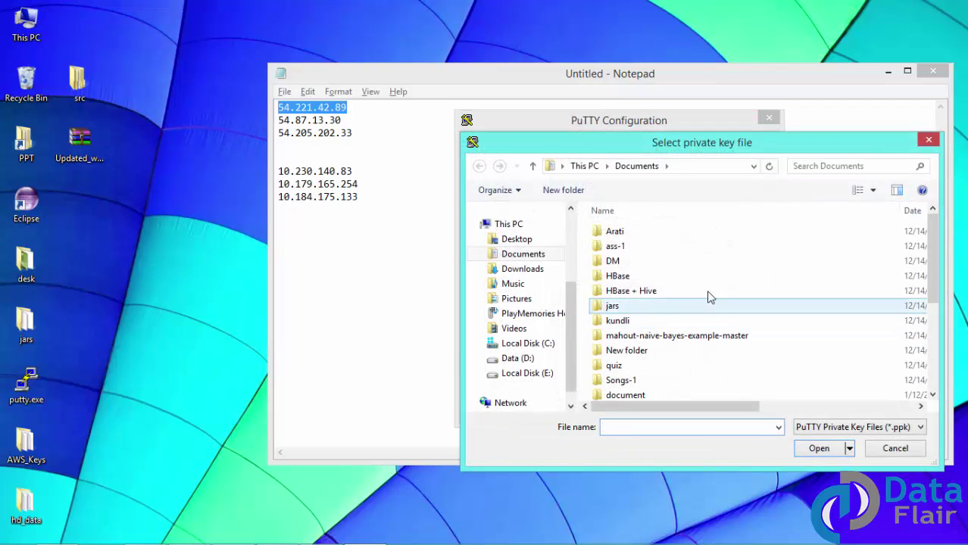
click(513, 239)
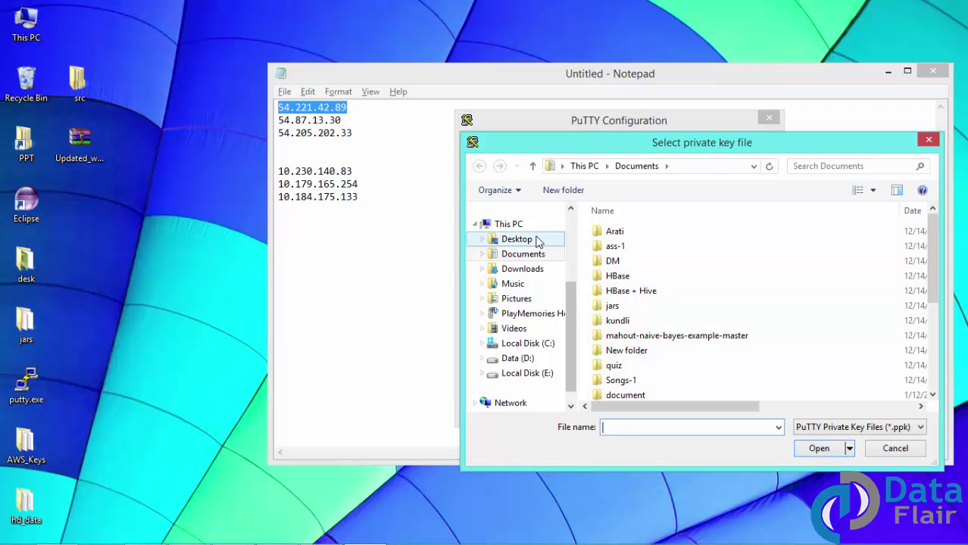
double_click(615, 257)
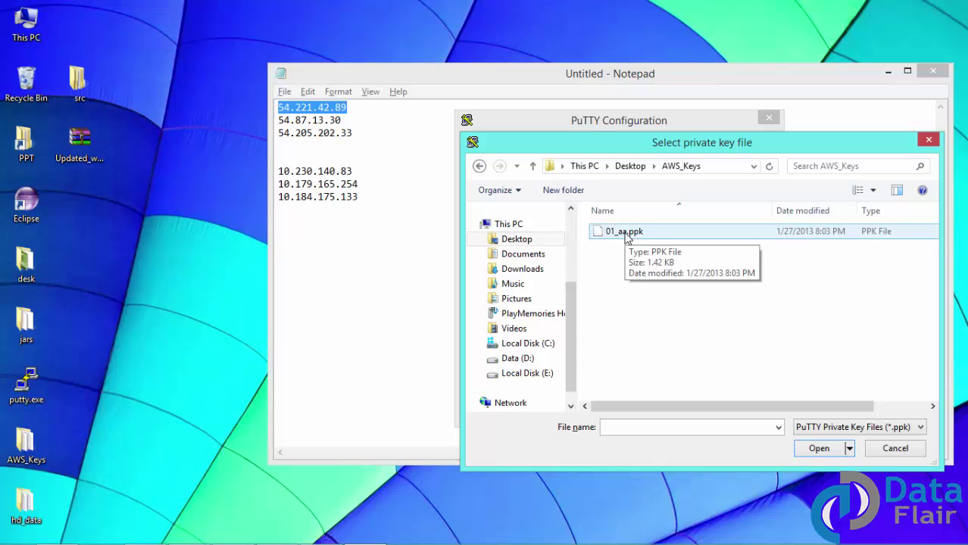
key(alt+Tab)
key(alt+Tab)
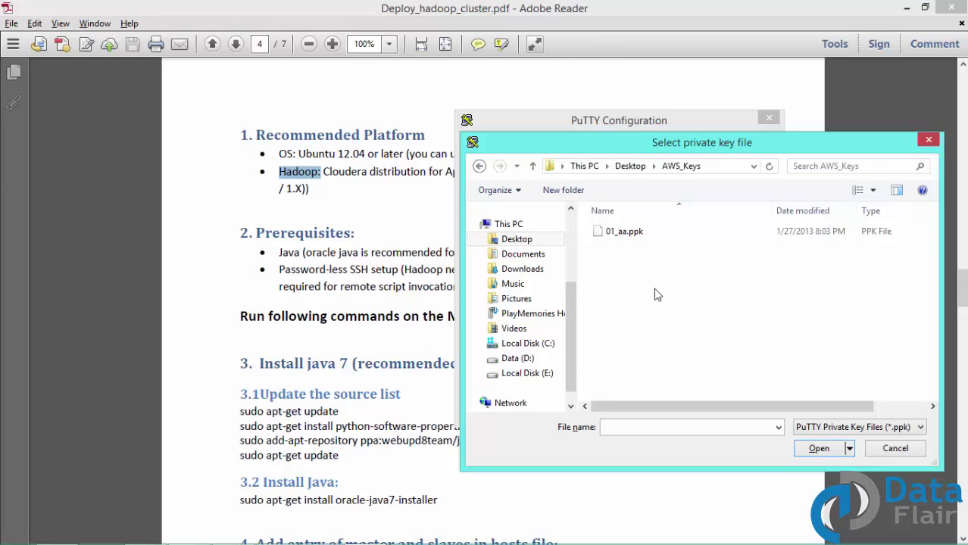
double_click(645, 241)
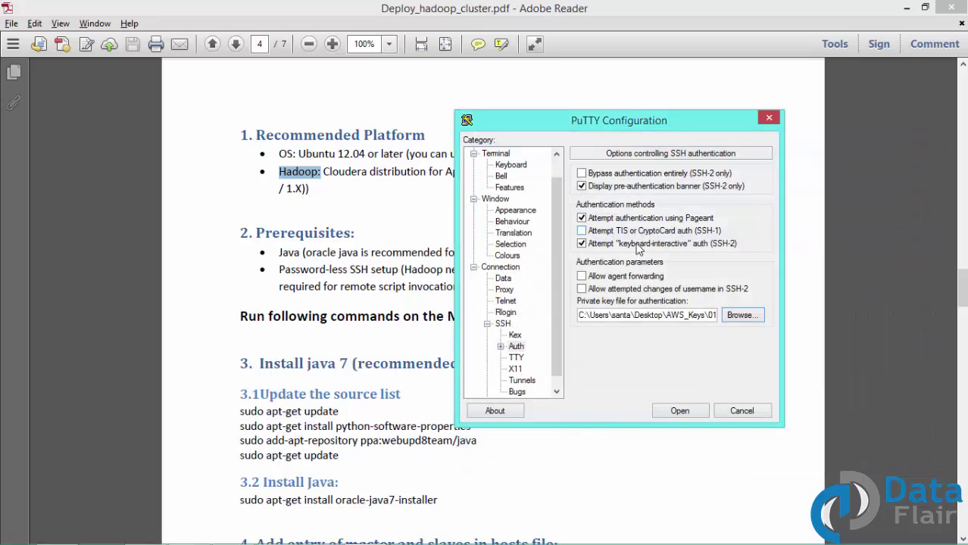
Step: Open the session to 54.221.42.89, accept the server's host key, log in as ubuntu and move the terminal clear of the PDF commands
click(677, 412)
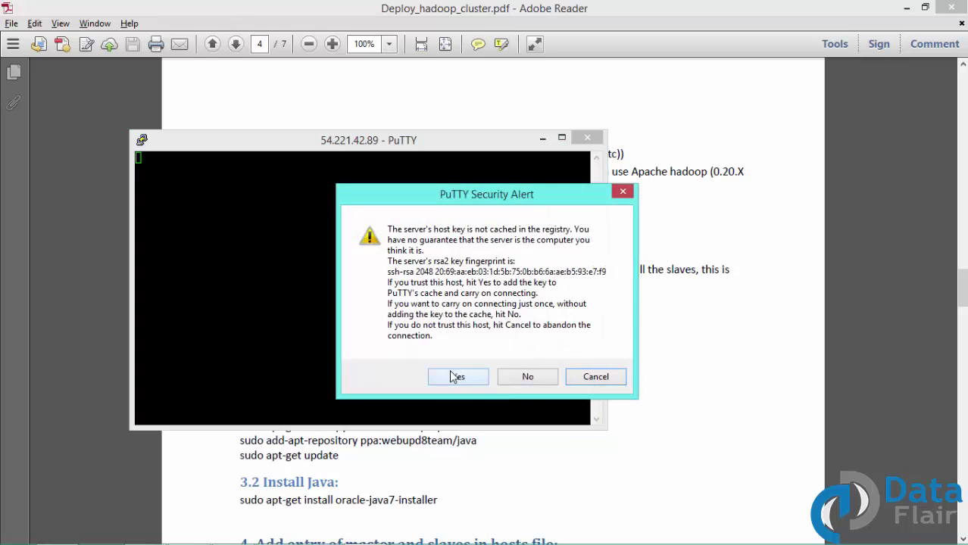
click(455, 376)
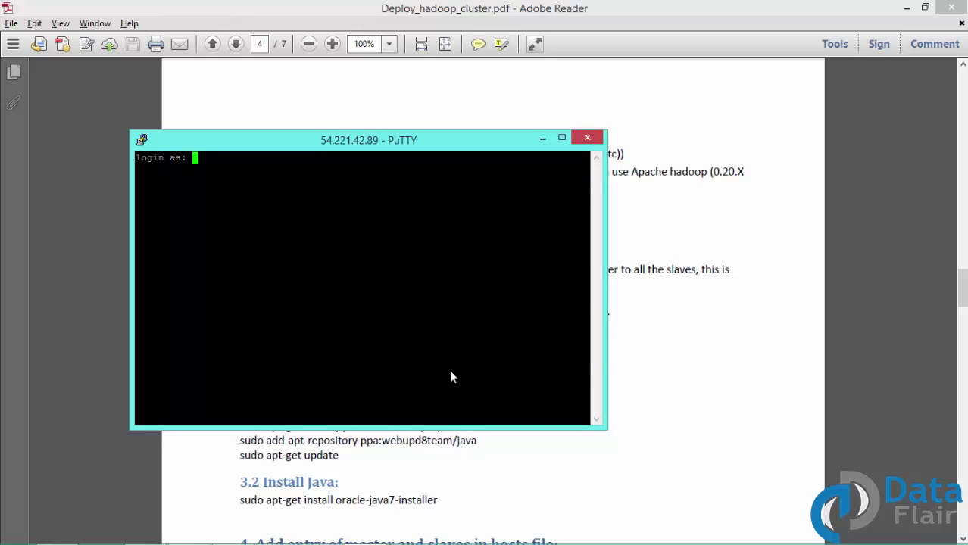
text(ubuntu)
key(Return)
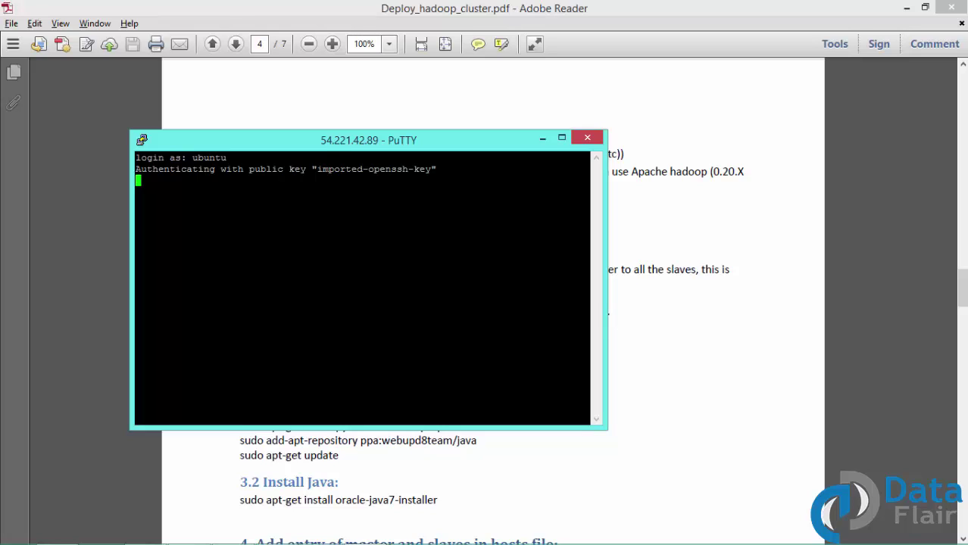
drag(321, 148, 442, 29)
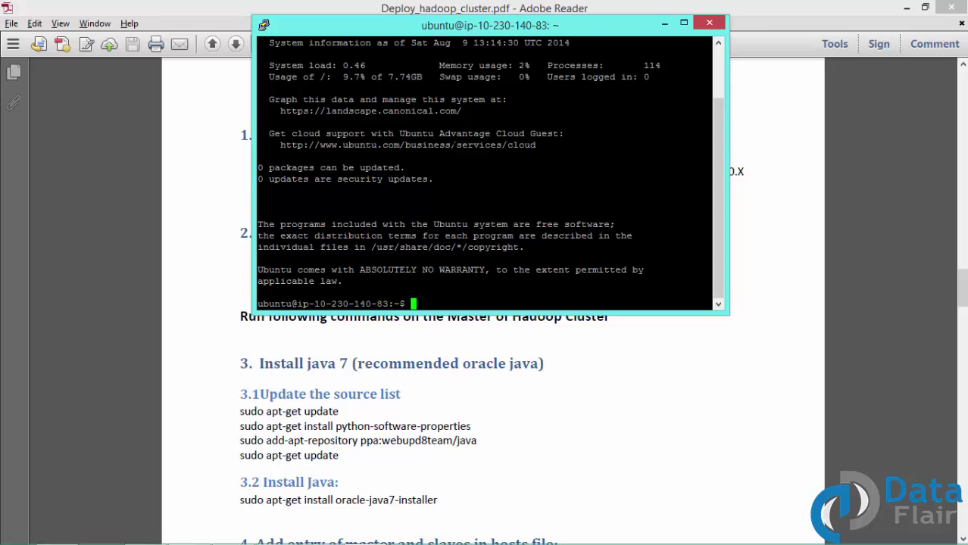
Step: List the home directory on the master and run java to check whether Java is installed
text(ls)
key(Return)
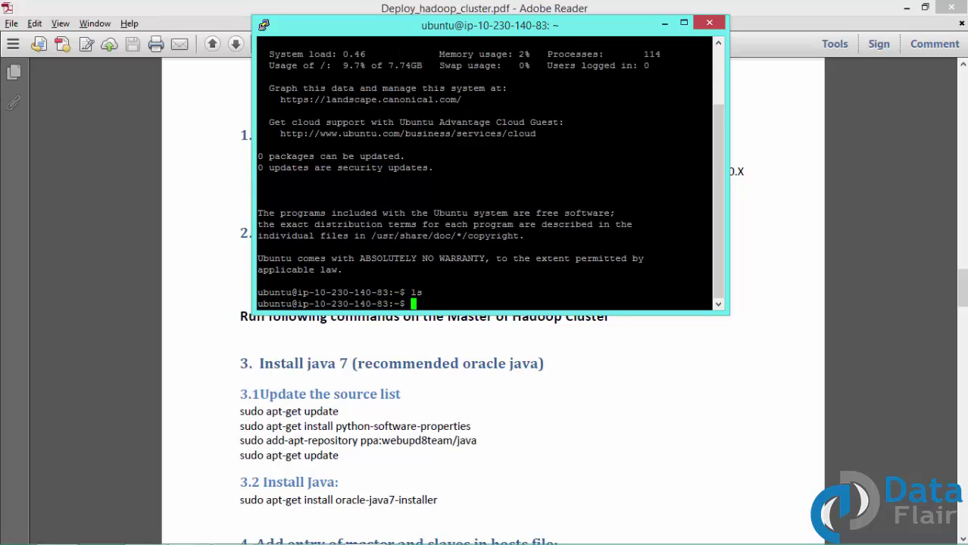
text(java)
key(Return)
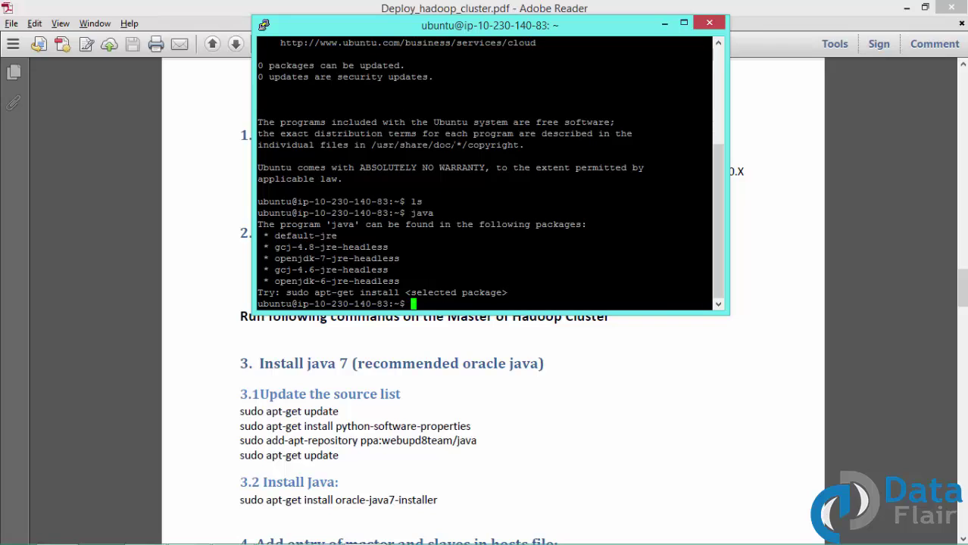
Step: Launch another PuTTY configuration and set its host name to 54.87.13.30, copied from the second line of the Notepad list
right_click(361, 535)
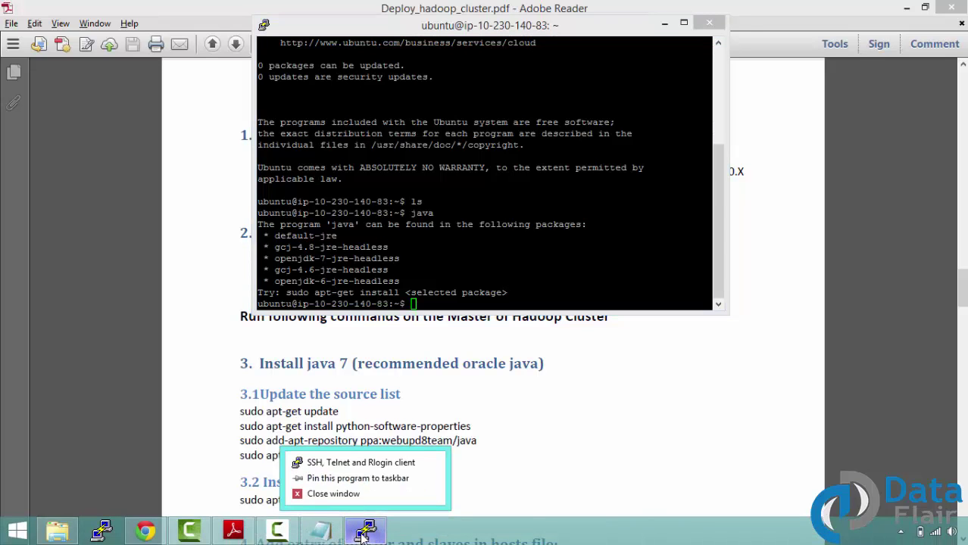
click(355, 459)
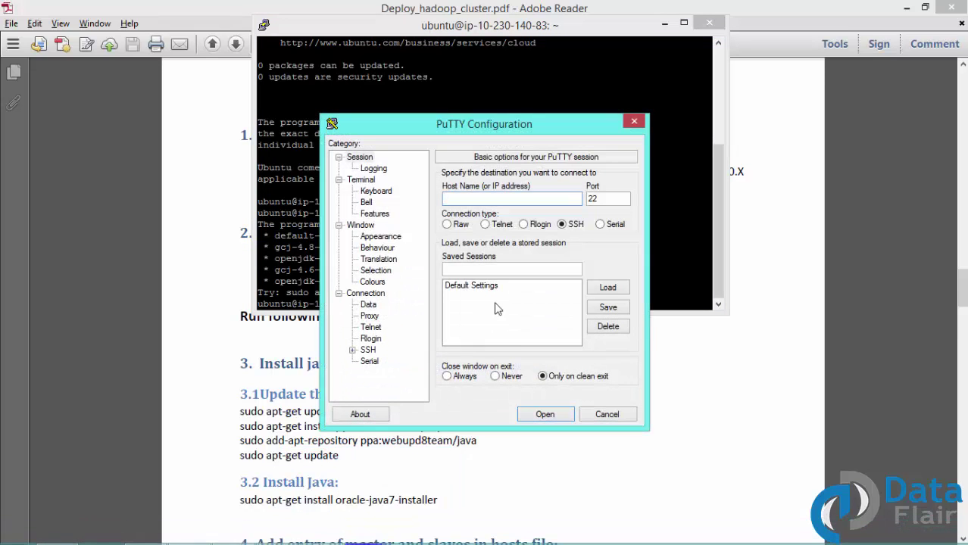
key(alt+Tab)
key(alt+Tab)
key(alt+Tab)
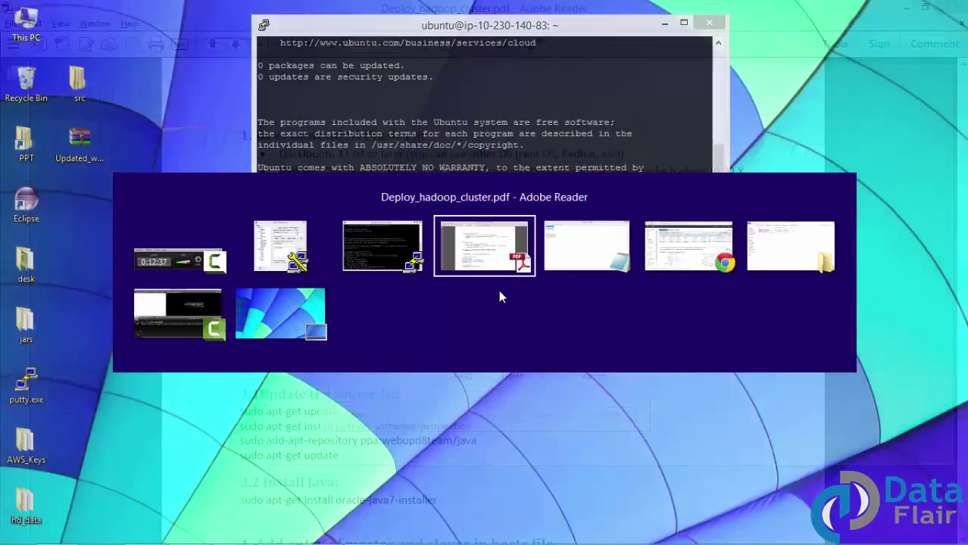
key(Down)
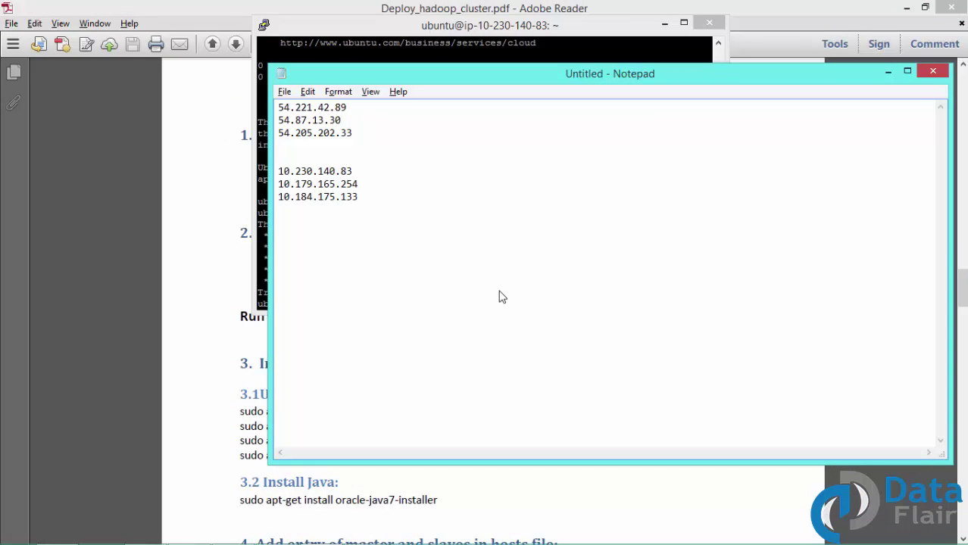
key(shift+End)
key(ctrl+c)
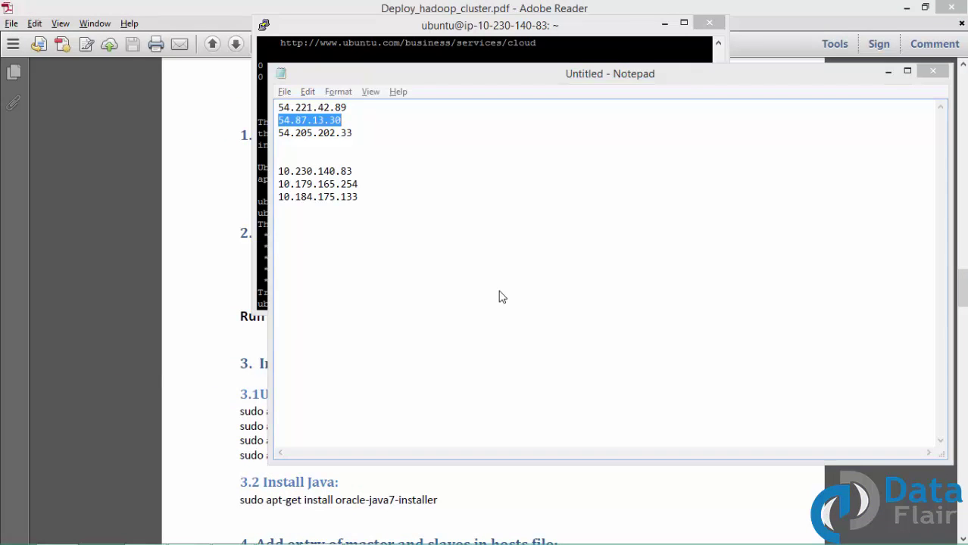
key(alt+Tab)
key(ctrl+v)
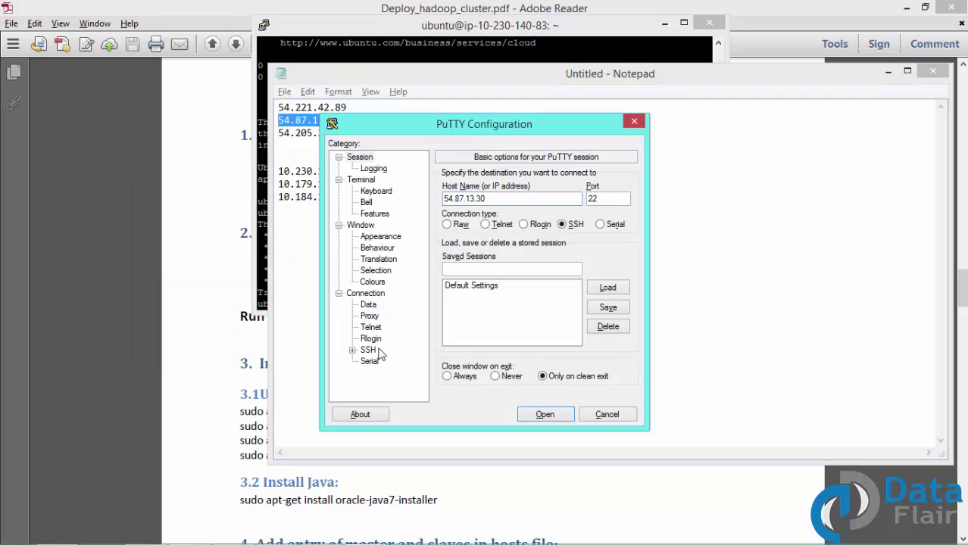
Step: Set 01_aa.ppk from the AWS_Keys folder as the private key for the 54.87.13.30 session
click(352, 351)
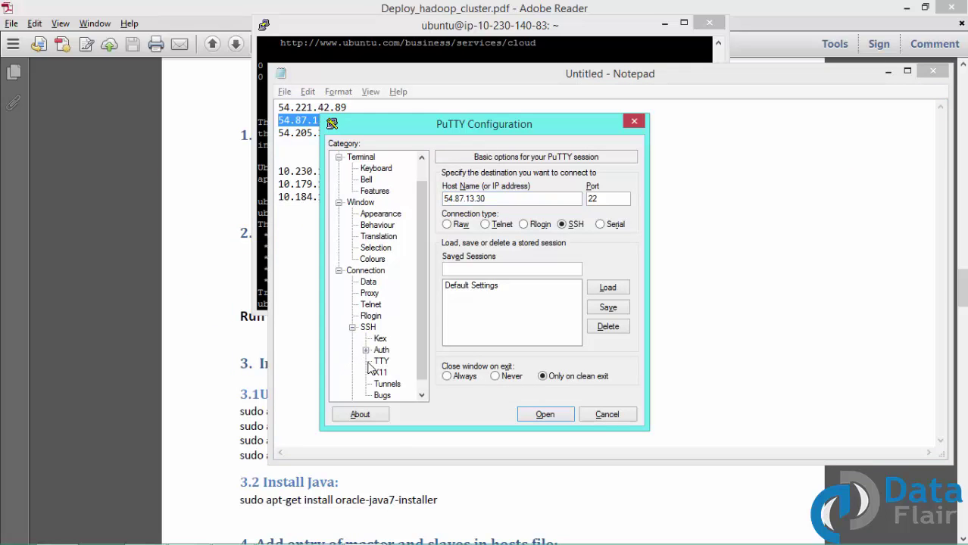
click(382, 351)
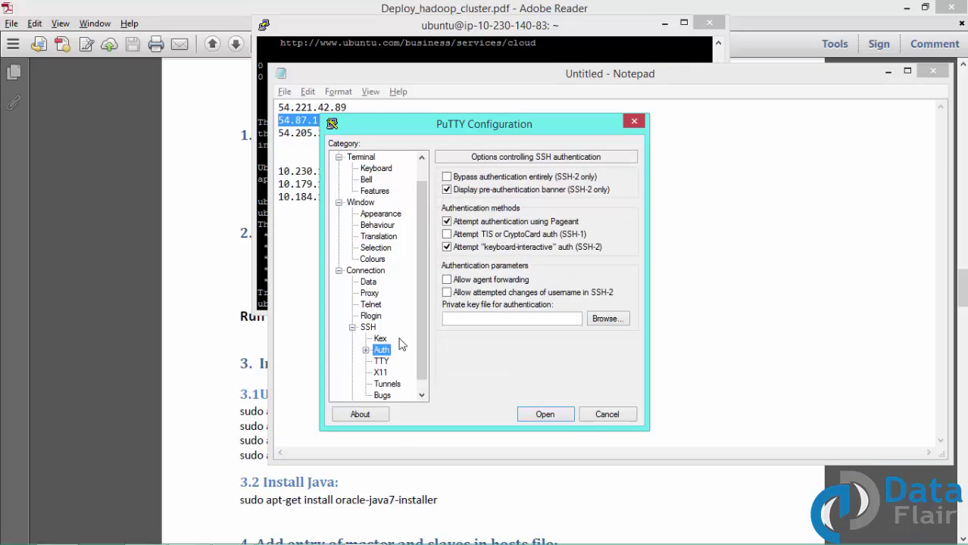
click(605, 318)
double_click(493, 236)
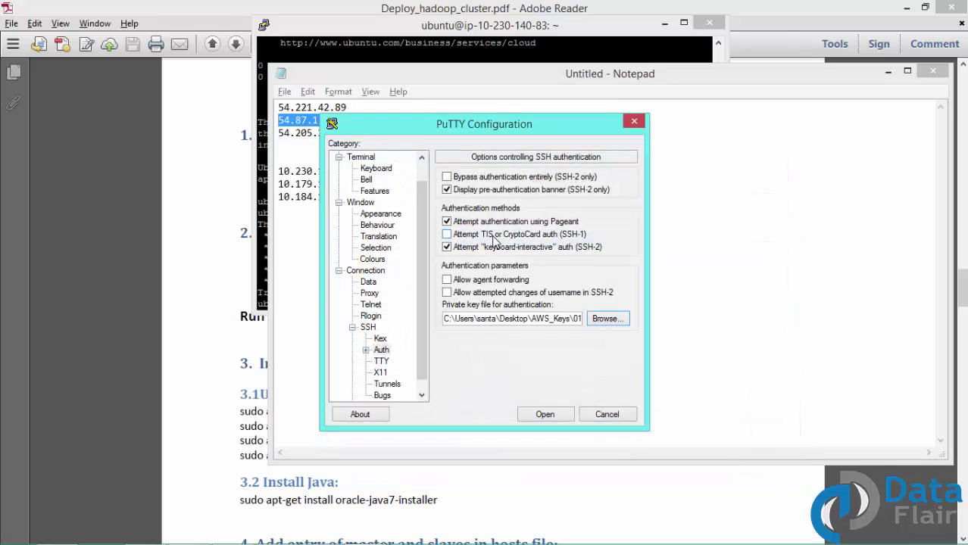
Step: Open the session to 54.87.13.30, accept its host key and log in as ubuntu
click(542, 415)
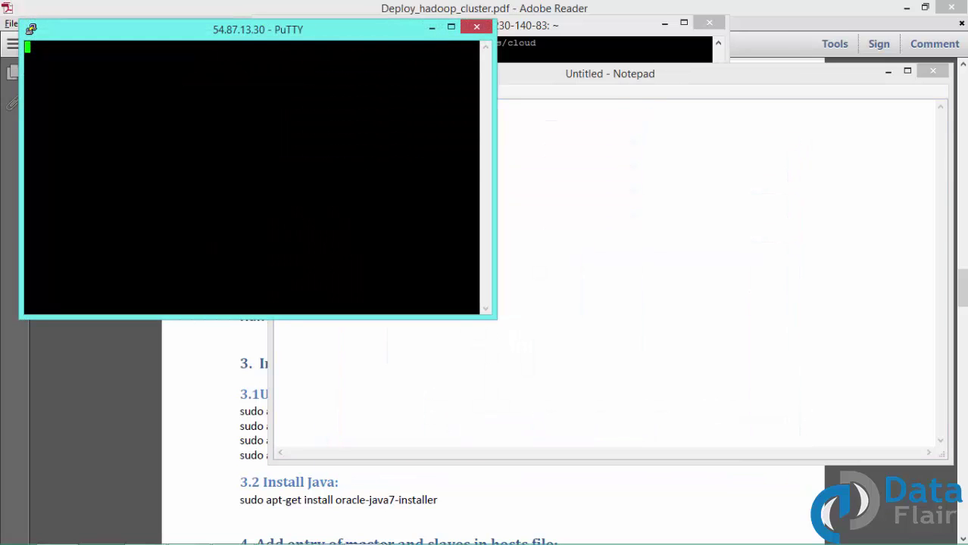
click(455, 375)
text(ubuntu)
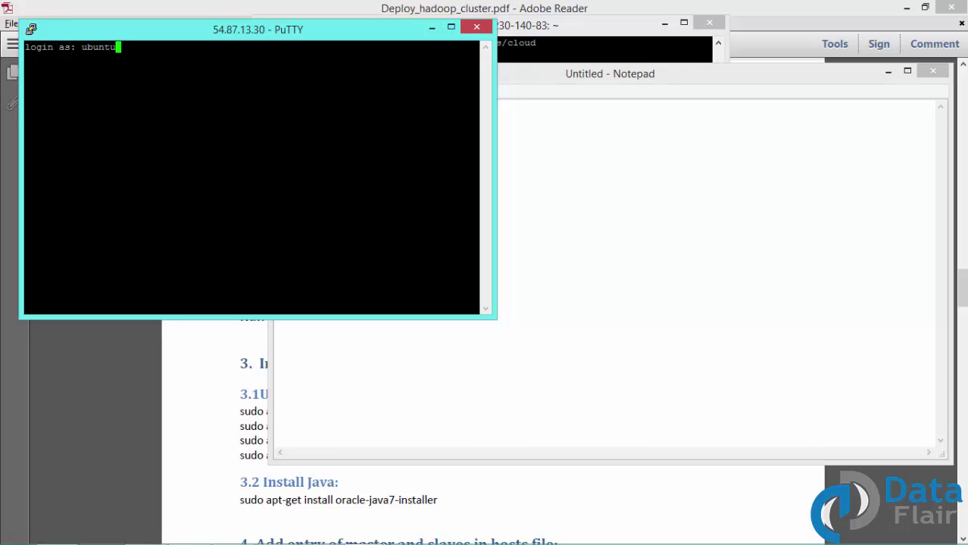
key(Return)
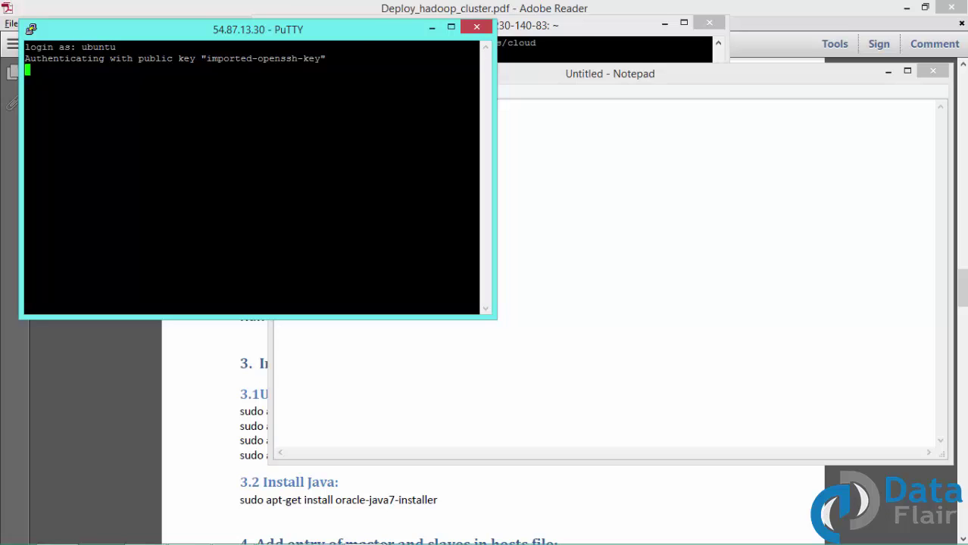
Step: Move the first slave's terminal below the IP list and bring the master's terminal to the front
drag(346, 34, 351, 119)
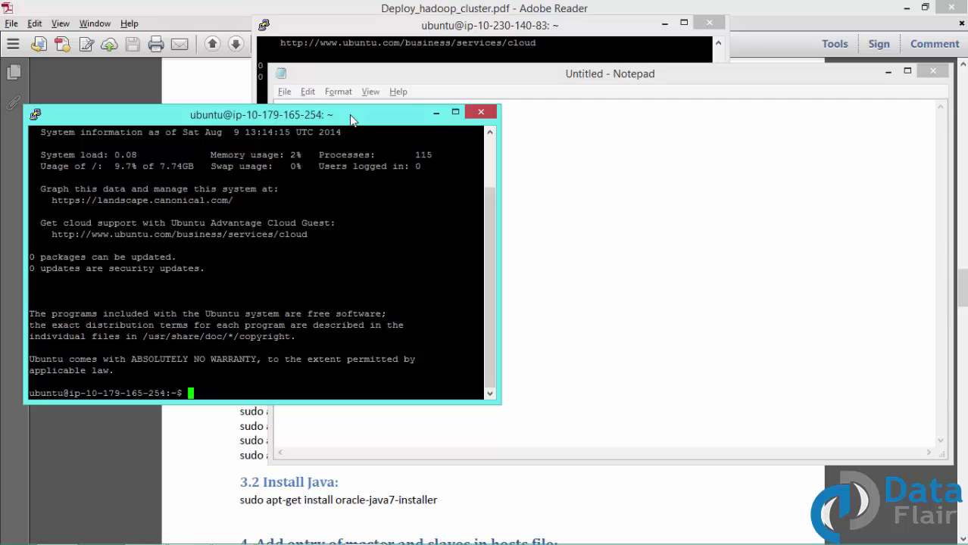
drag(351, 118, 340, 245)
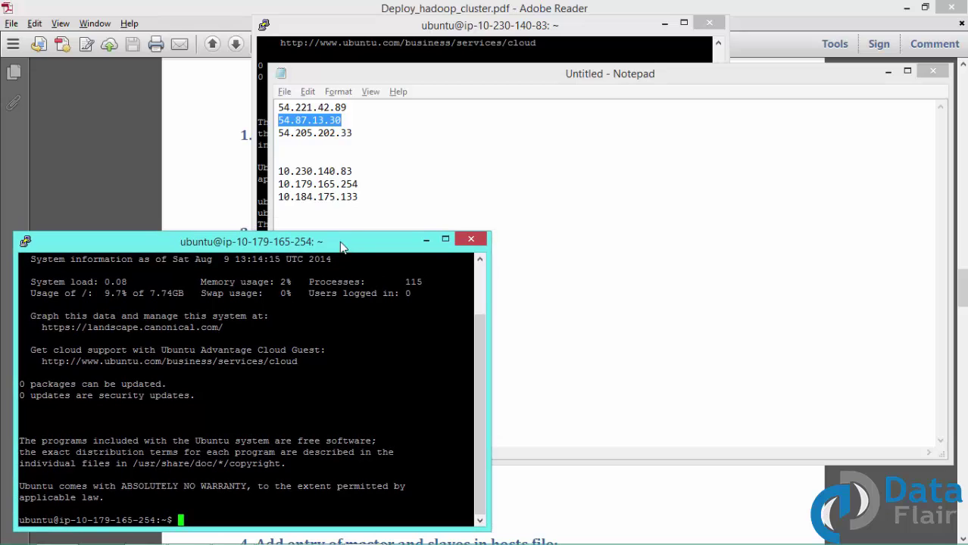
click(428, 28)
click(234, 241)
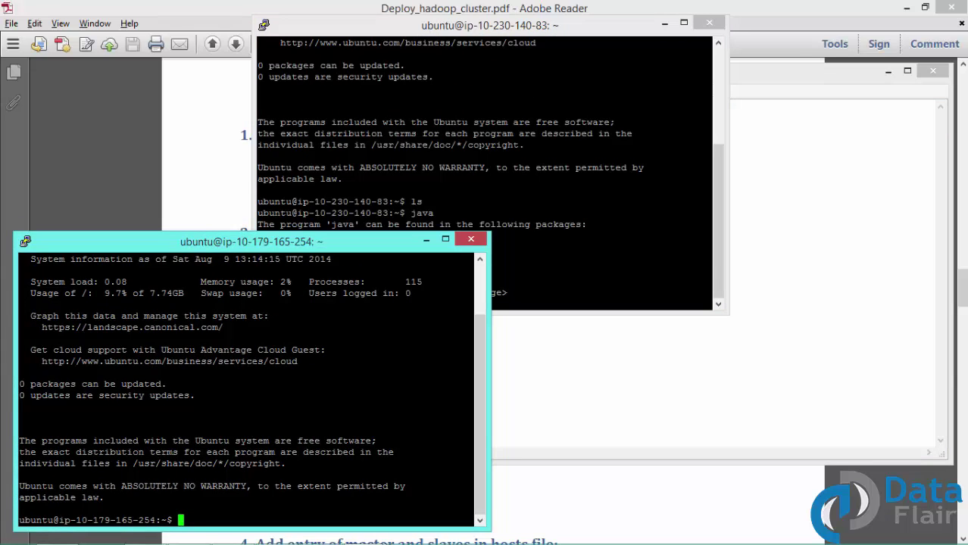
key(alt+Tab)
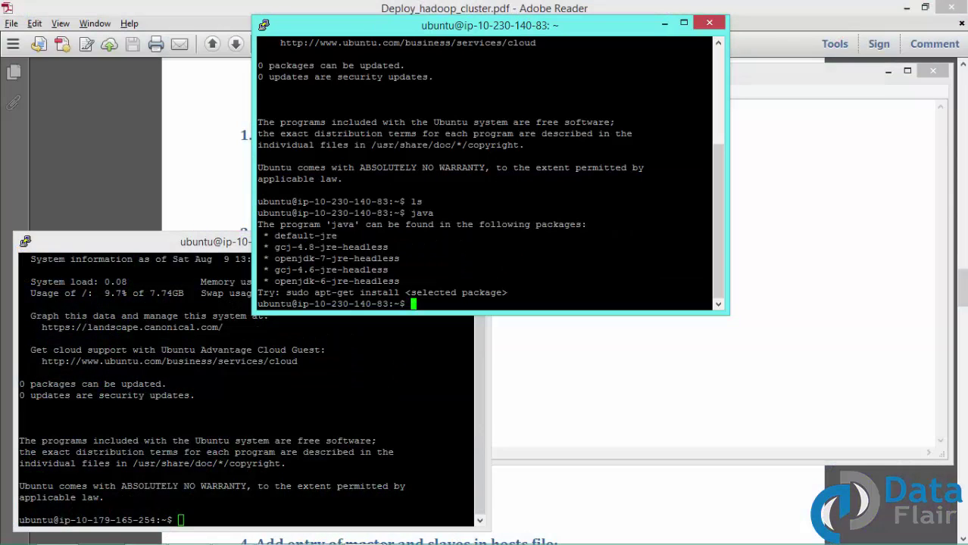
Step: Launch a third PuTTY configuration and set its host name to 54.205.202.33, taken from the third line of the Notepad list
right_click(363, 532)
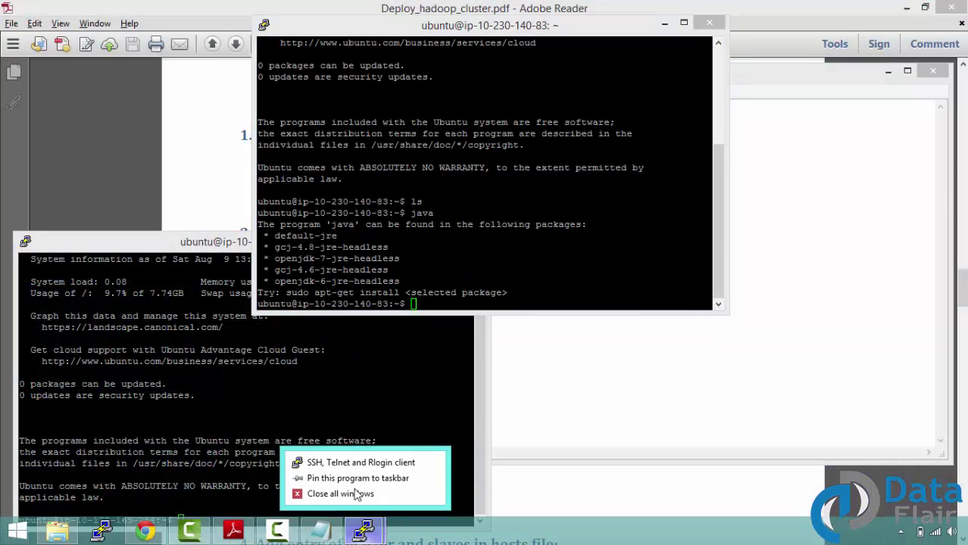
click(342, 462)
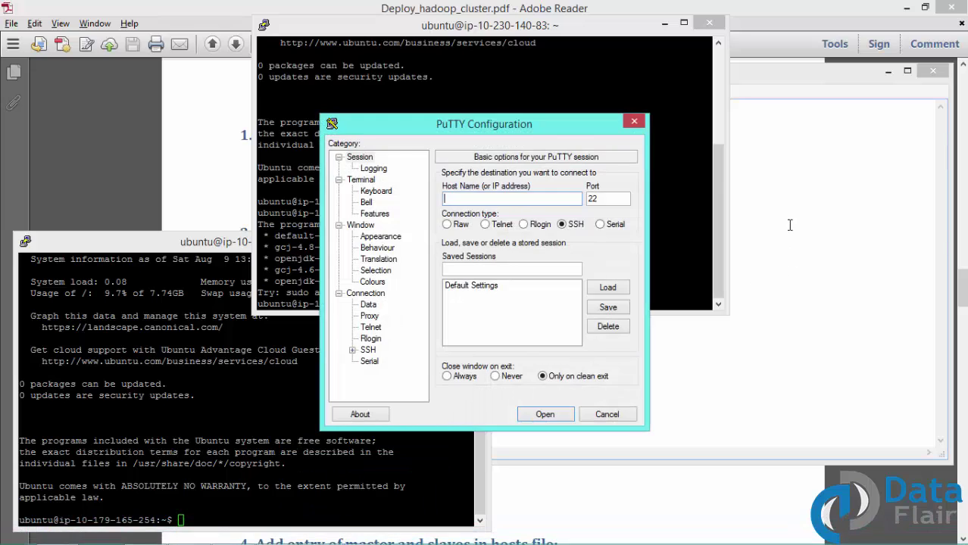
click(789, 225)
key(Up)
key(Up)
key(Up)
key(Up)
key(Up)
key(shift+End)
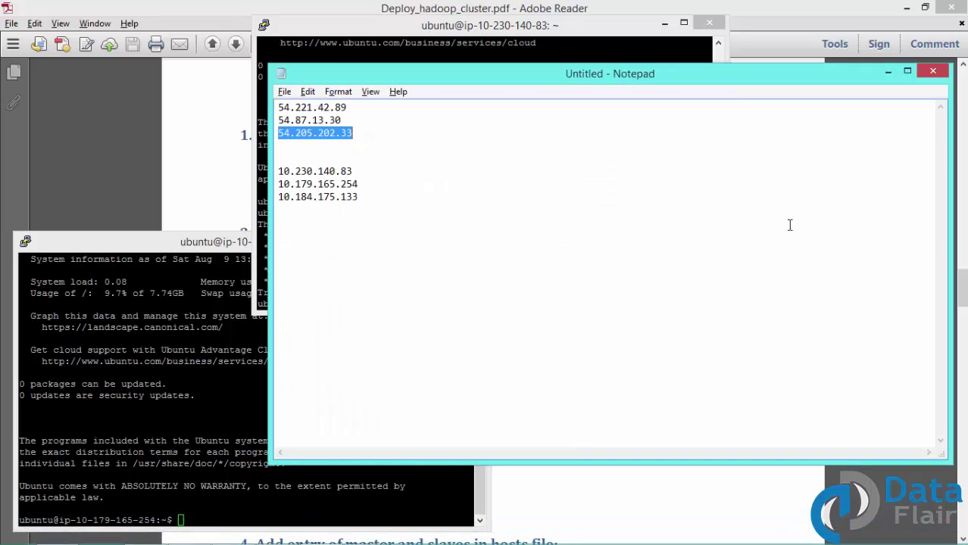
key(alt+Tab)
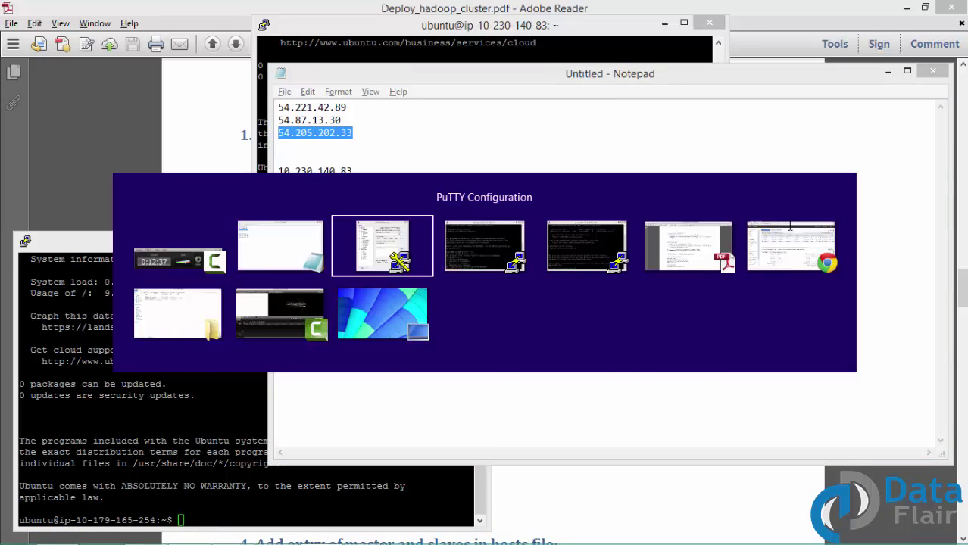
text(54.205.202.33)
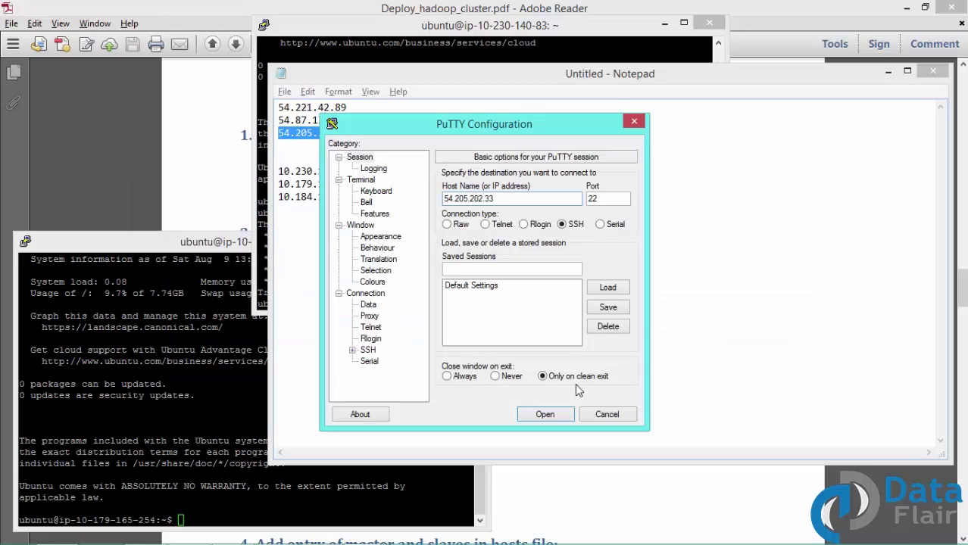
Step: Set 01_aa.ppk from the AWS_Keys folder as the private key for the 54.205.202.33 session
click(352, 350)
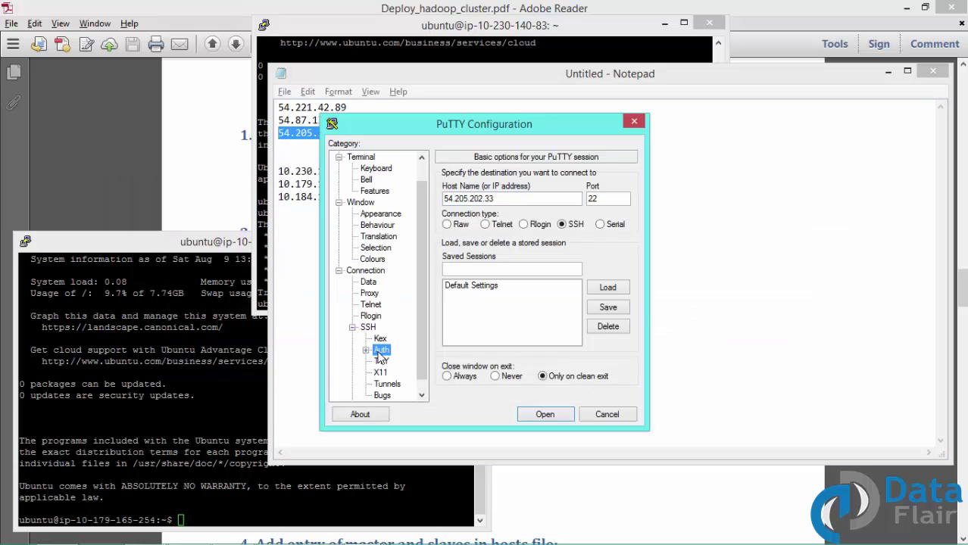
click(381, 350)
click(609, 318)
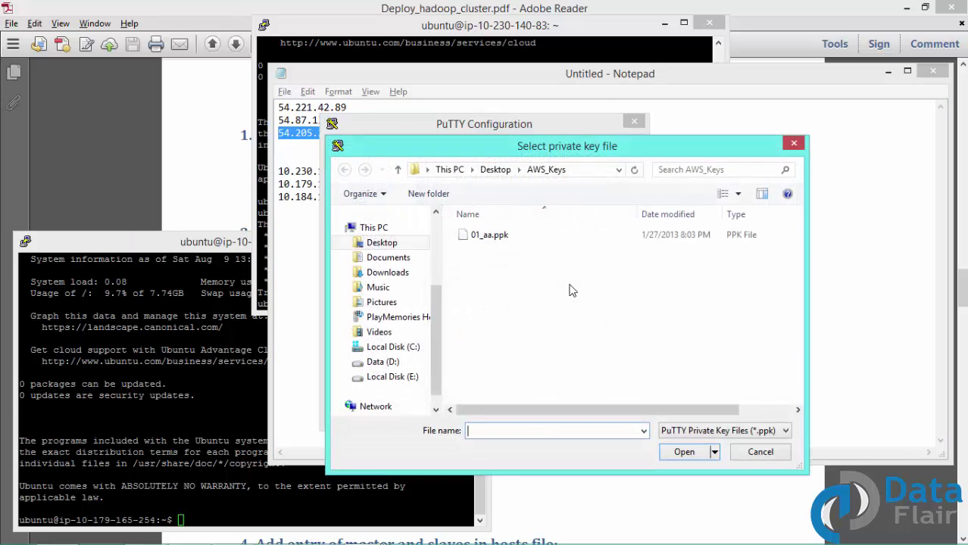
double_click(501, 237)
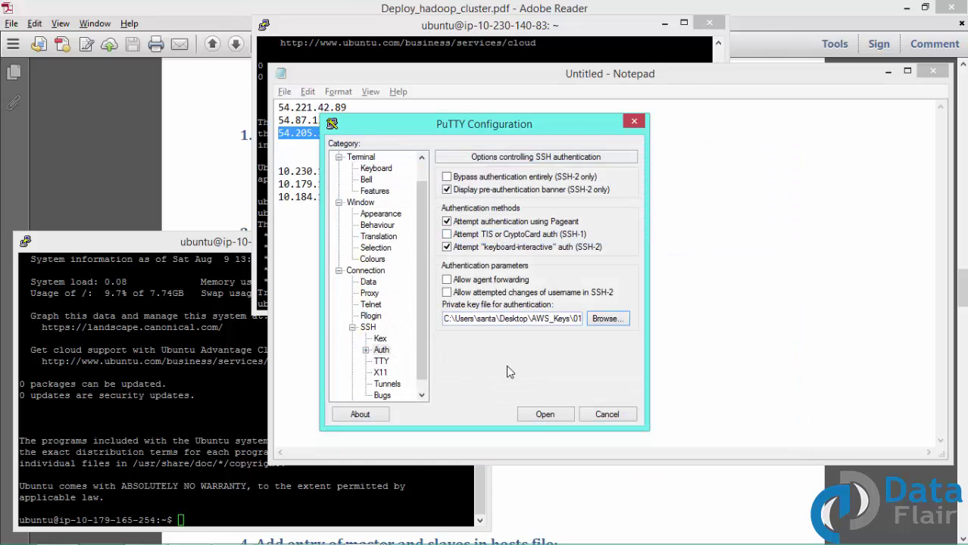
Step: Open the session to 54.205.202.33, accept its host key and log in as ubuntu
click(539, 415)
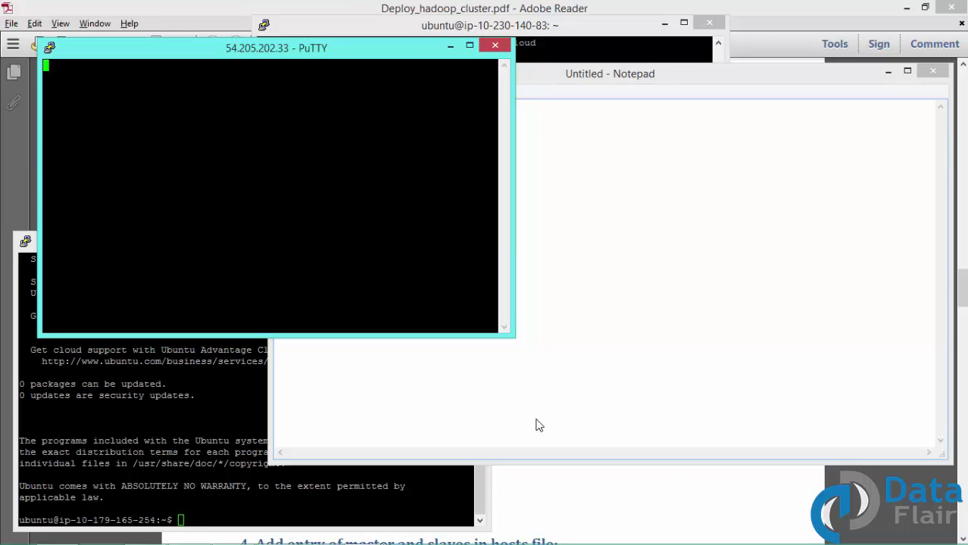
key(Return)
text(ubuntu)
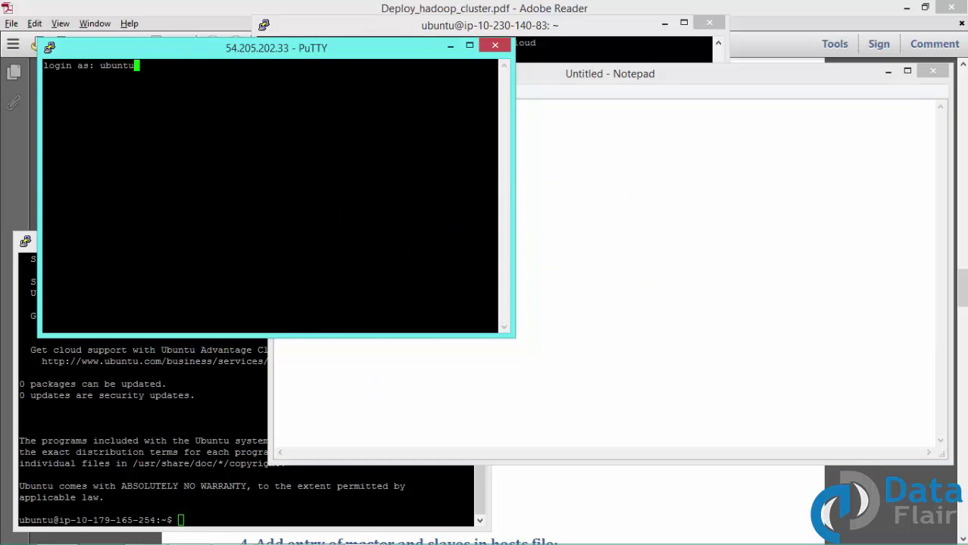
key(Return)
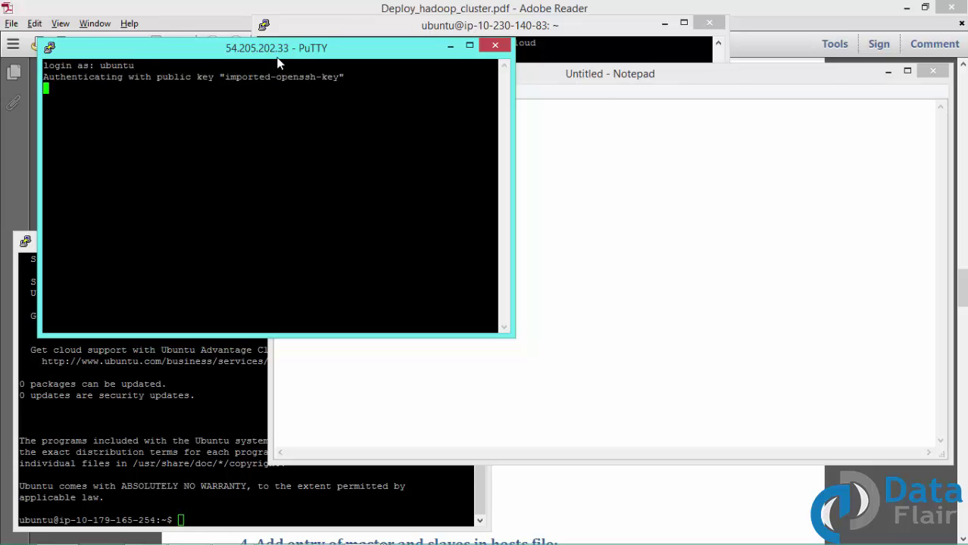
Step: Place the second slave's terminal beside the first slave's below the IP list and bring the first slave's terminal to the front
drag(275, 53, 706, 242)
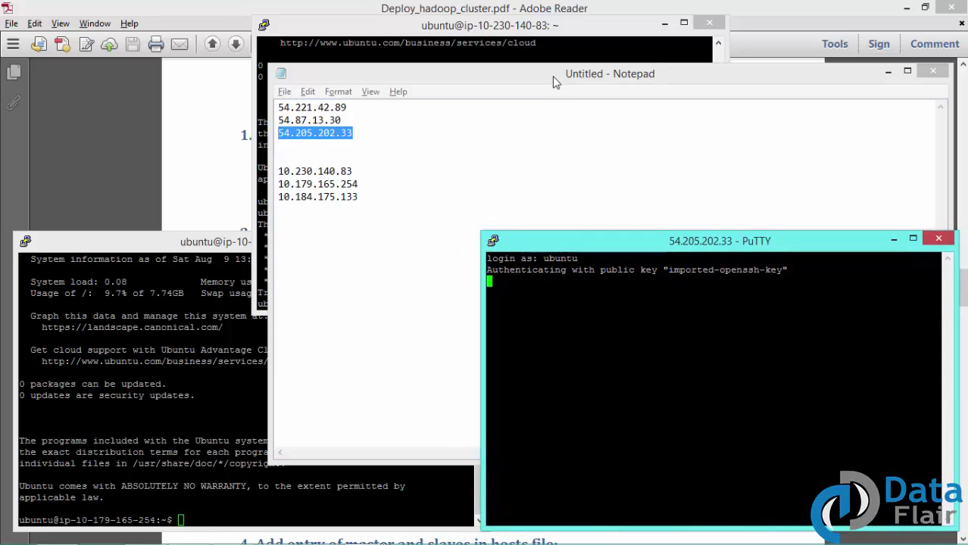
key(alt+Tab)
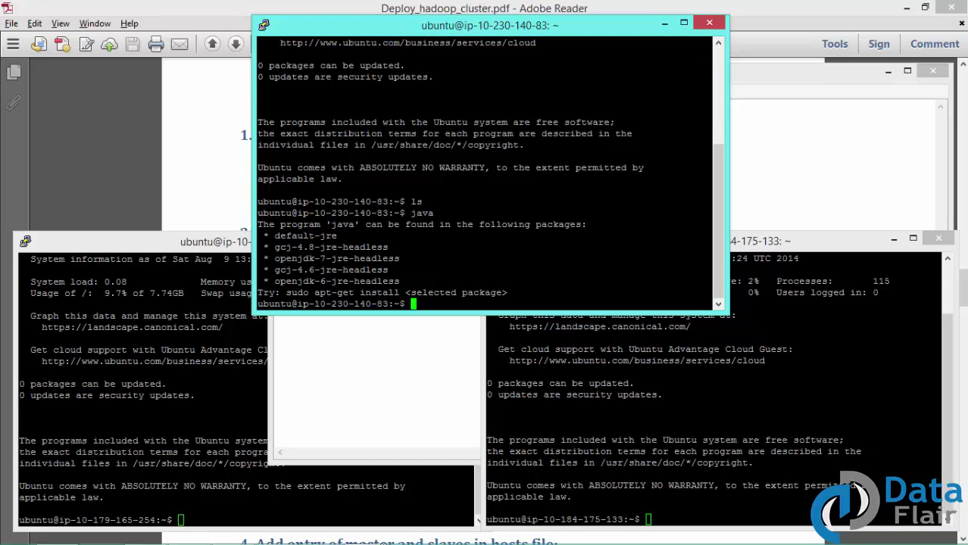
key(alt+Tab)
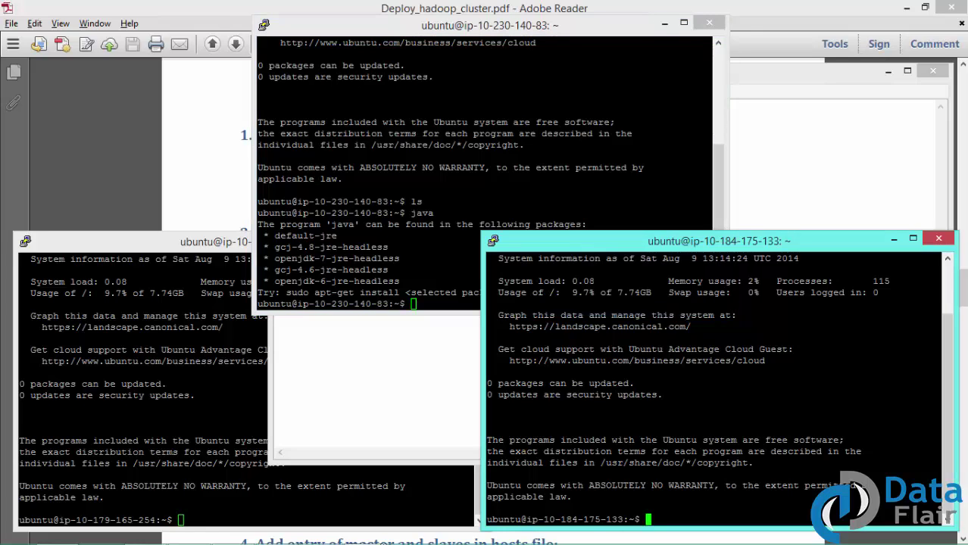
click(330, 484)
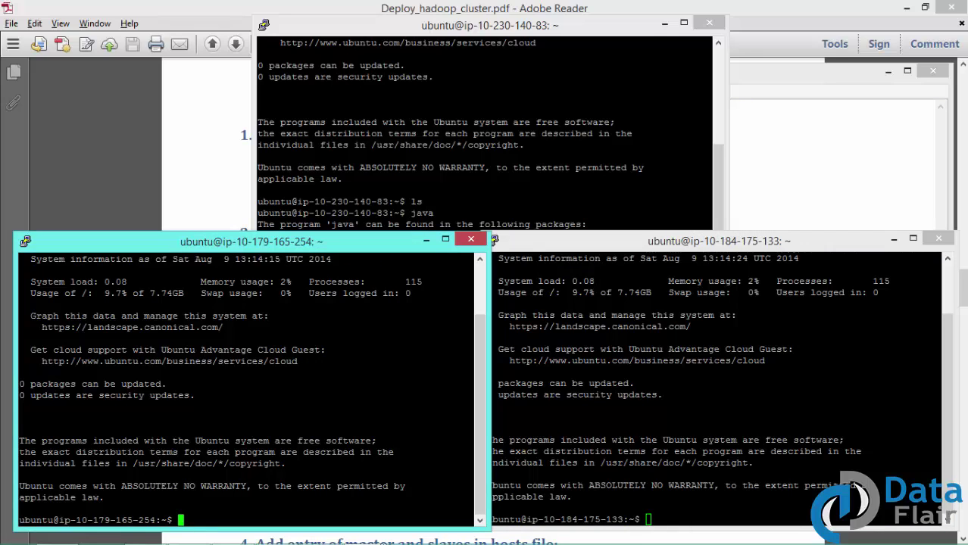
Step: Check the master's memory in megabytes with free -m and its disk usage with df -h
key(alt+Tab)
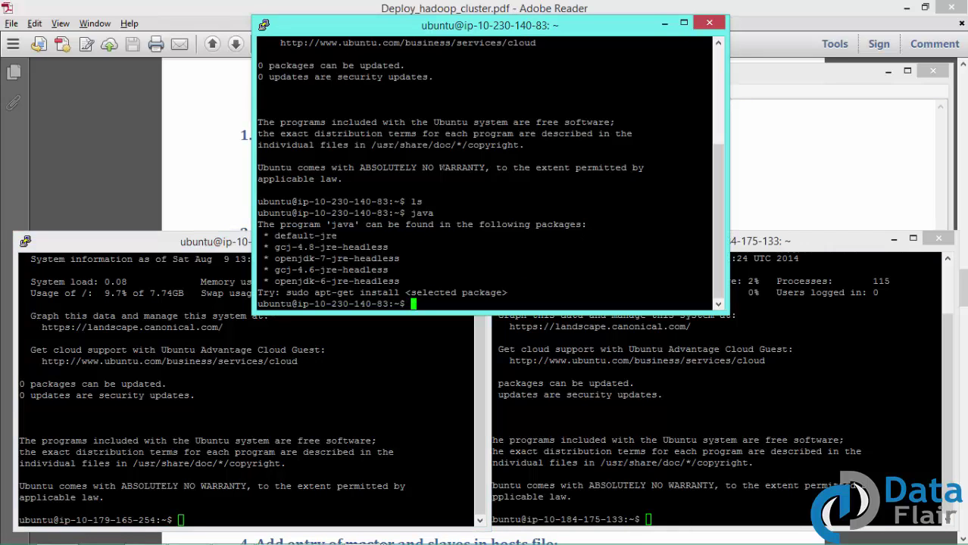
text(free -m)
key(Return)
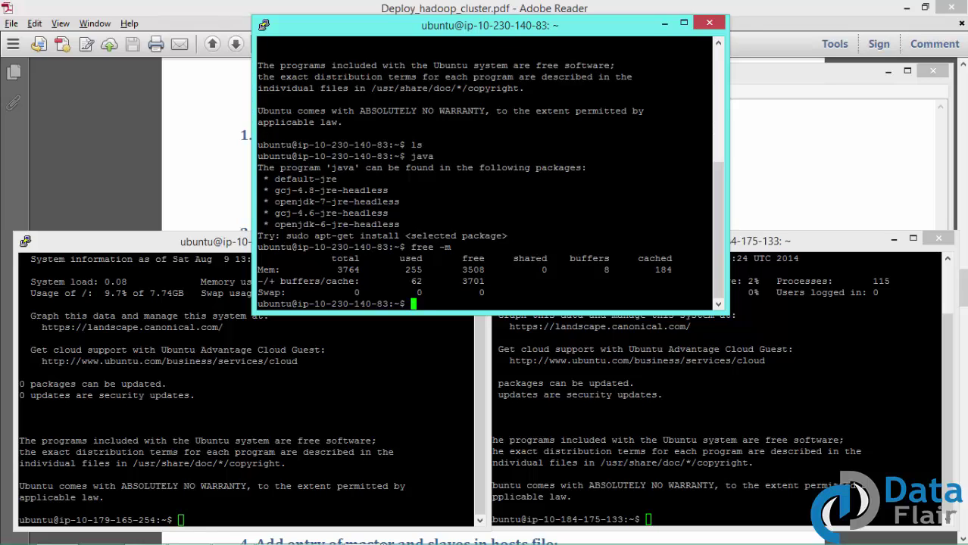
text(df -h)
key(Return)
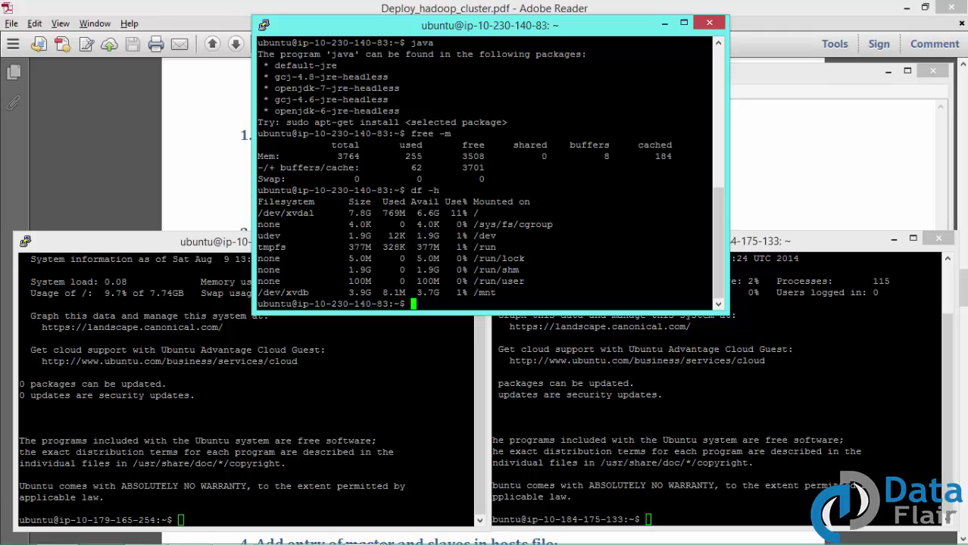
Step: Switch to Deploy_hadoop_cluster.pdf in Adobe Reader and read the prerequisites and the Java 7 installation section
click(511, 4)
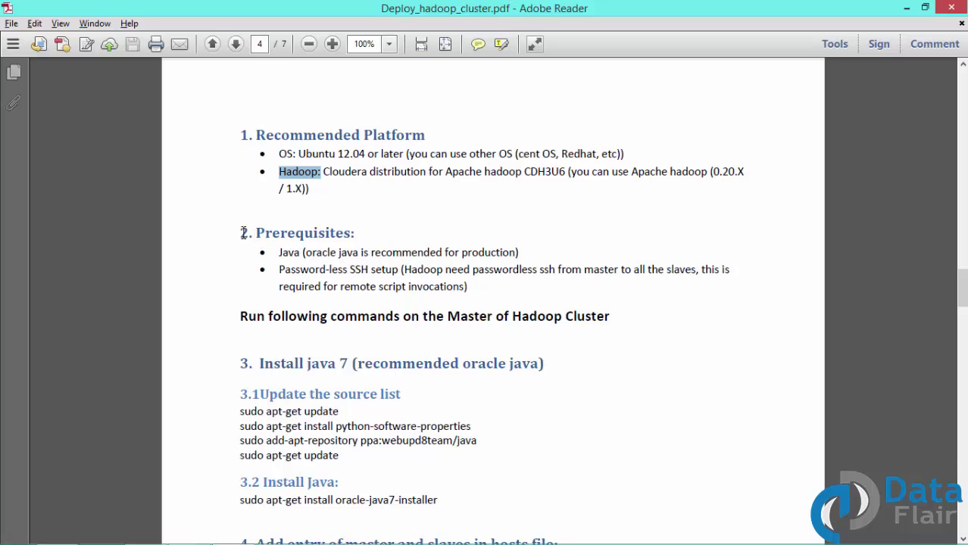
double_click(291, 253)
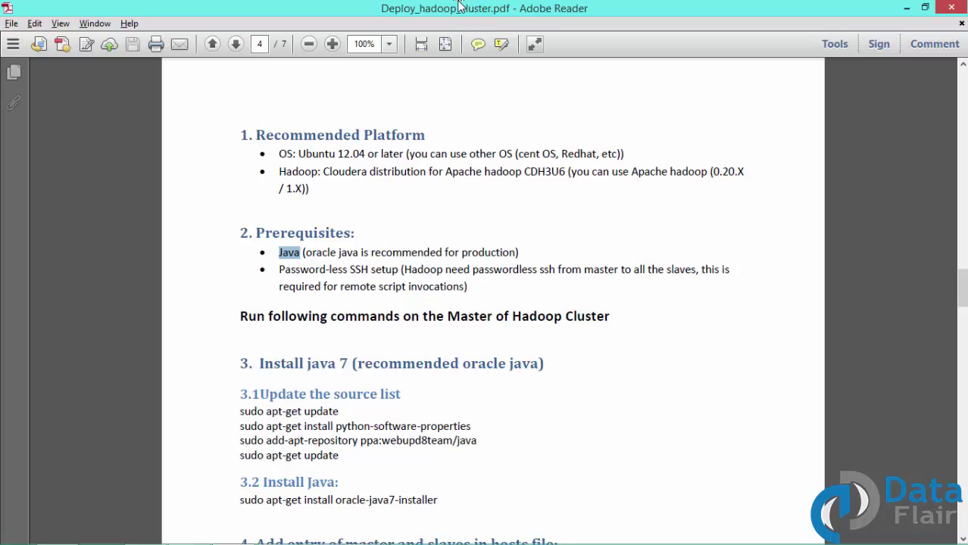
scroll(459, 6, down, 4)
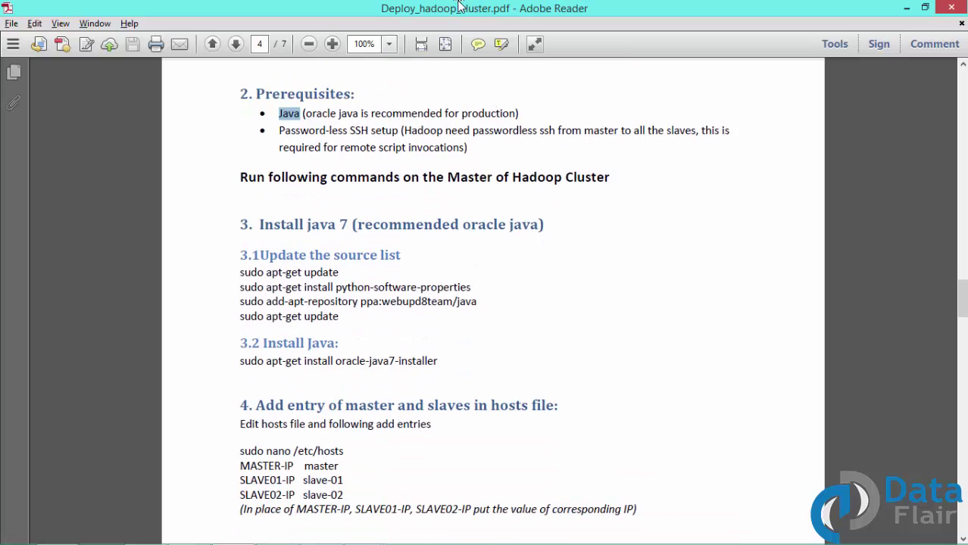
scroll(459, 6, down, 1)
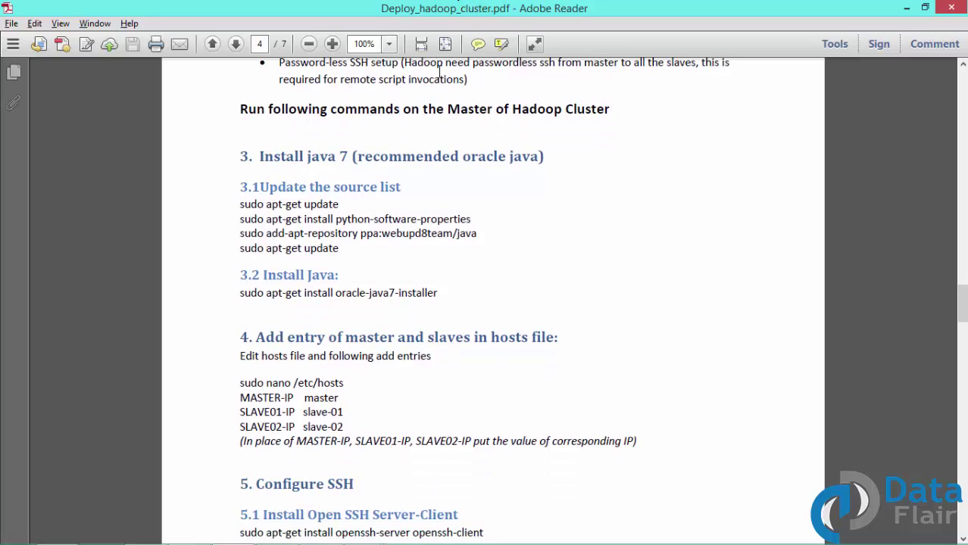
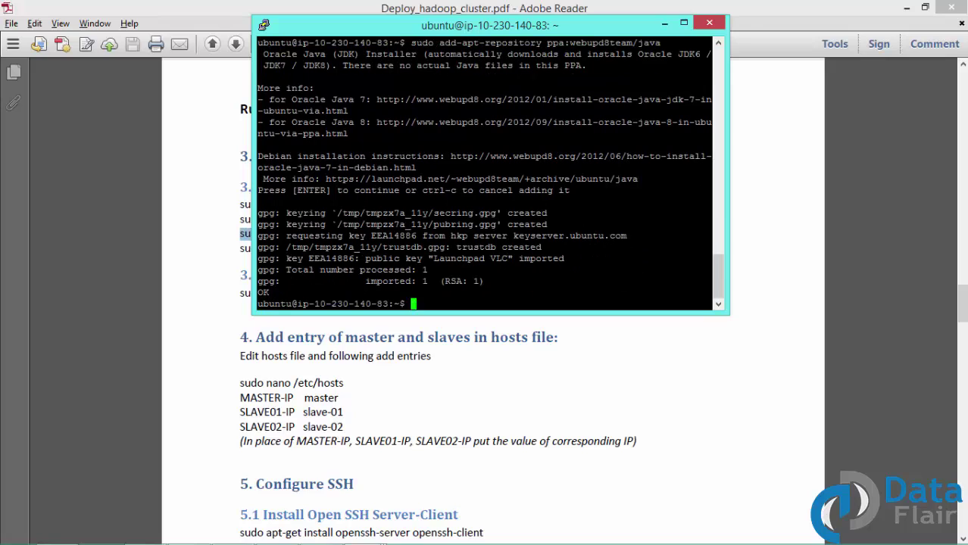
Step: Copy the second sudo apt-get update command from section 3.1 of the guide and run it on the master
key(alt+Tab)
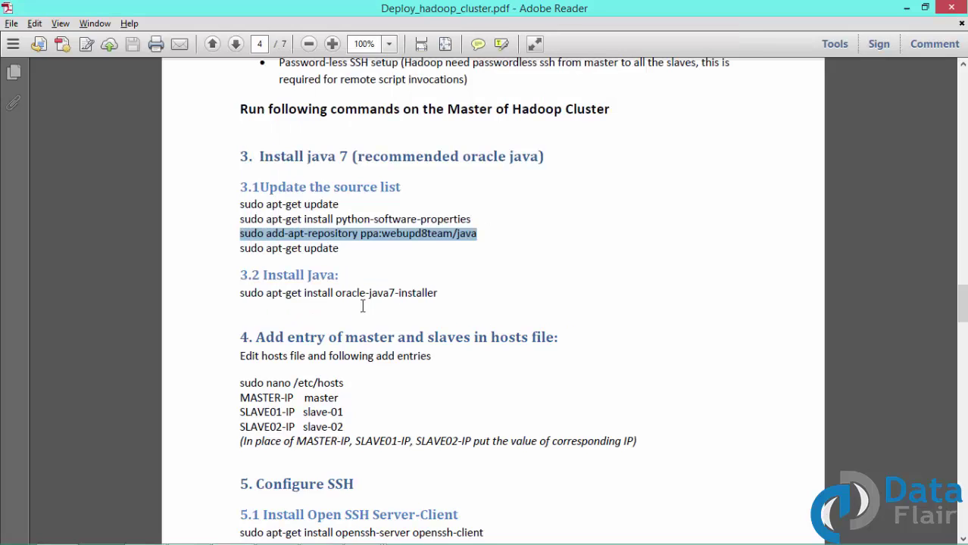
triple_click(248, 252)
key(ctrl+c)
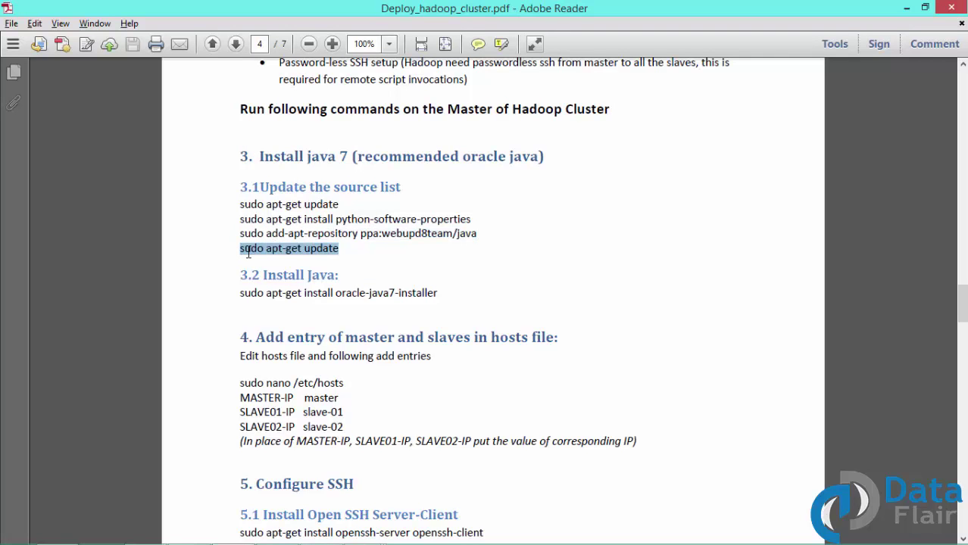
key(alt+Tab)
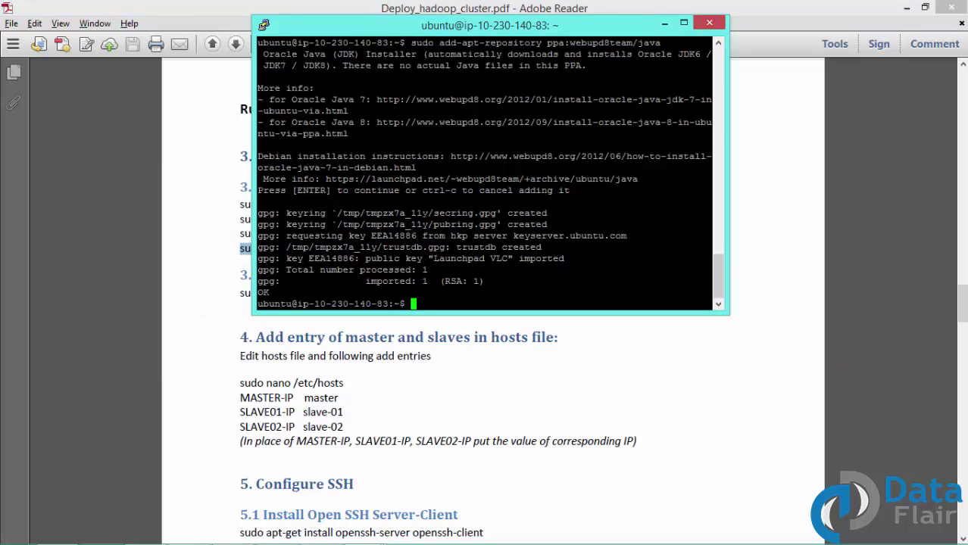
key(shift+Insert)
key(Return)
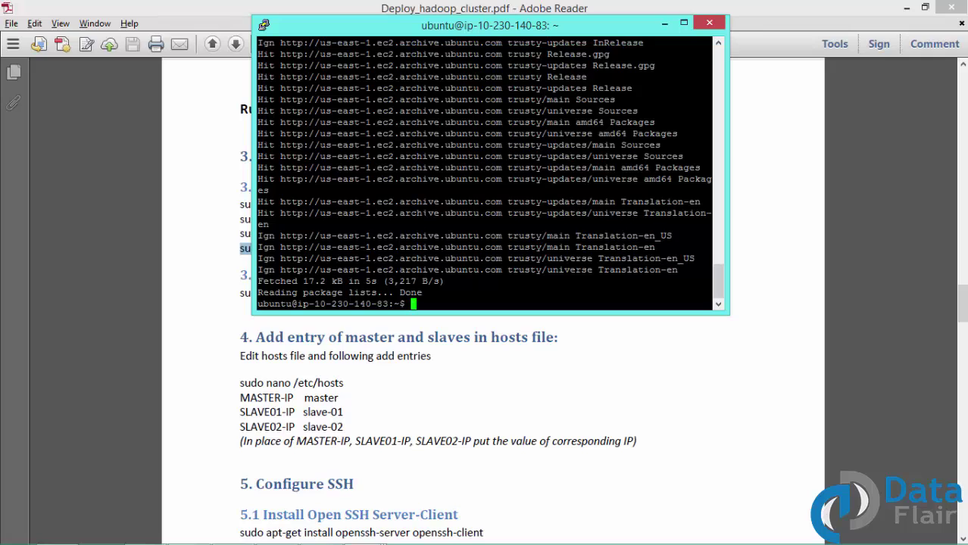
Step: Copy sudo apt-get install oracle-java7-installer from section 3.2 of the guide and run it on the master
click(408, 6)
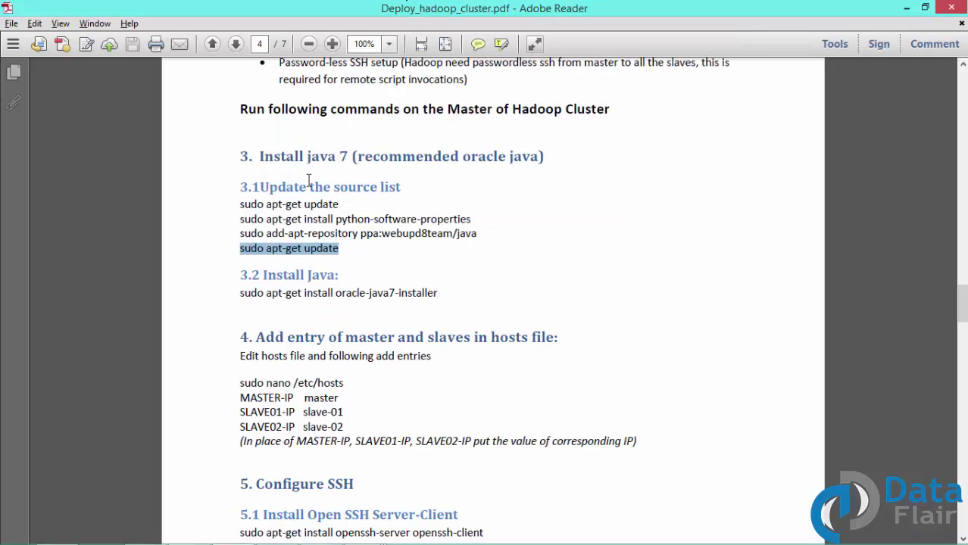
double_click(251, 296)
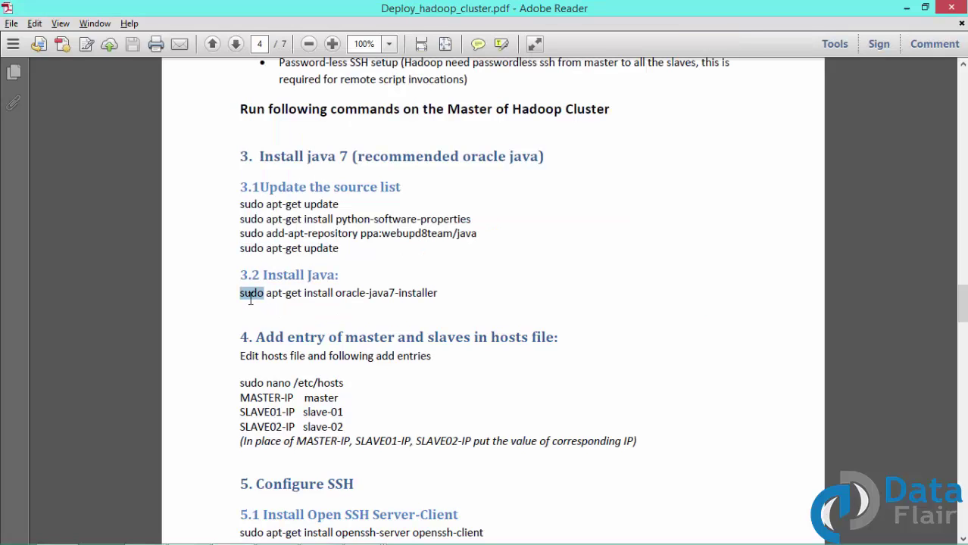
triple_click(251, 299)
key(ctrl+c)
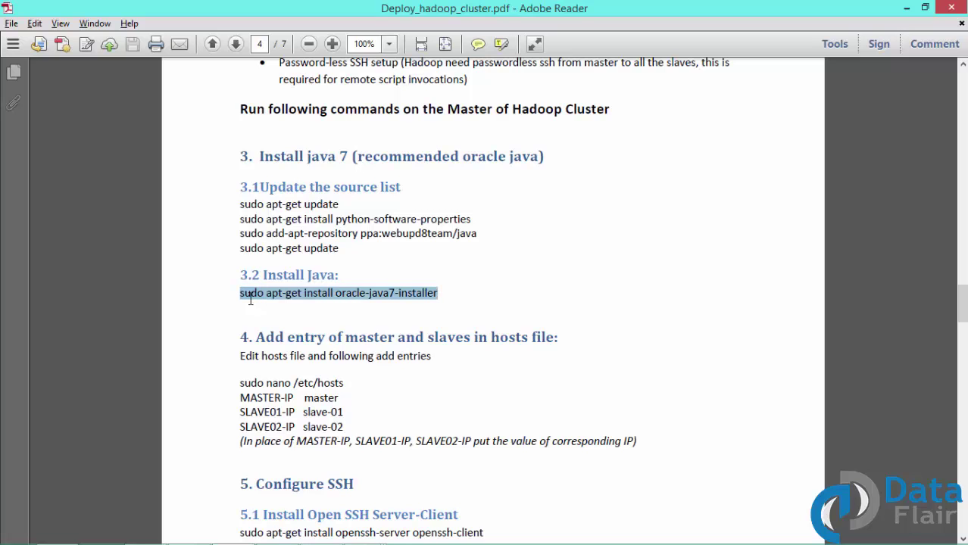
key(alt+Tab)
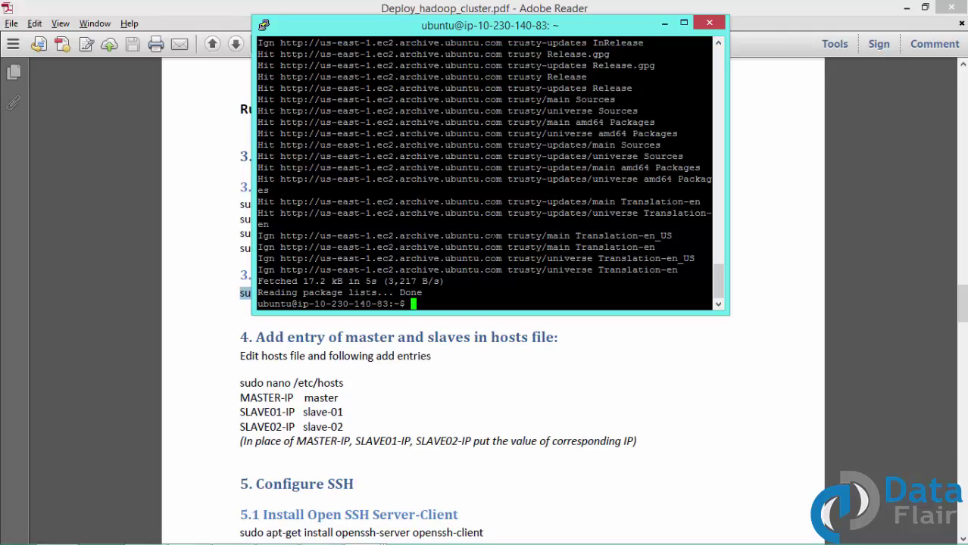
key(shift+Insert)
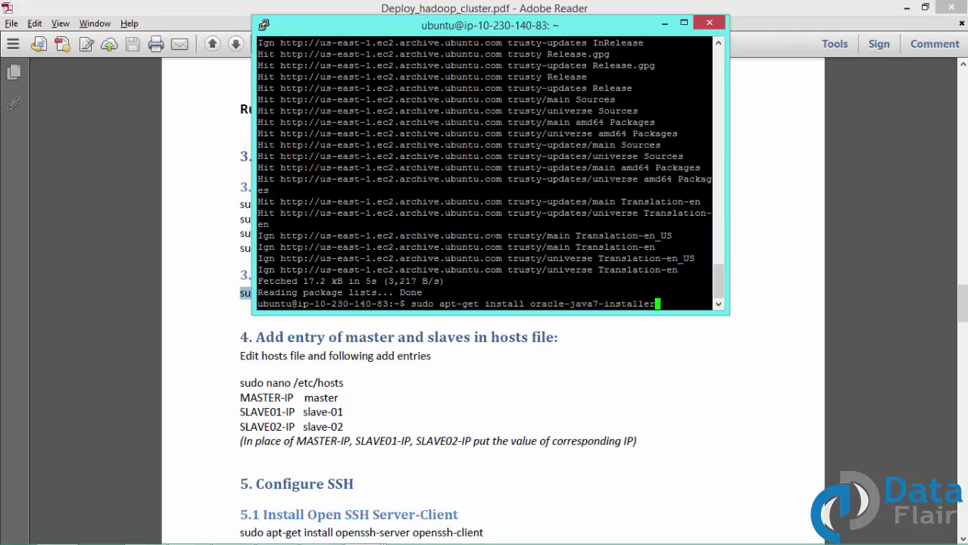
key(Return)
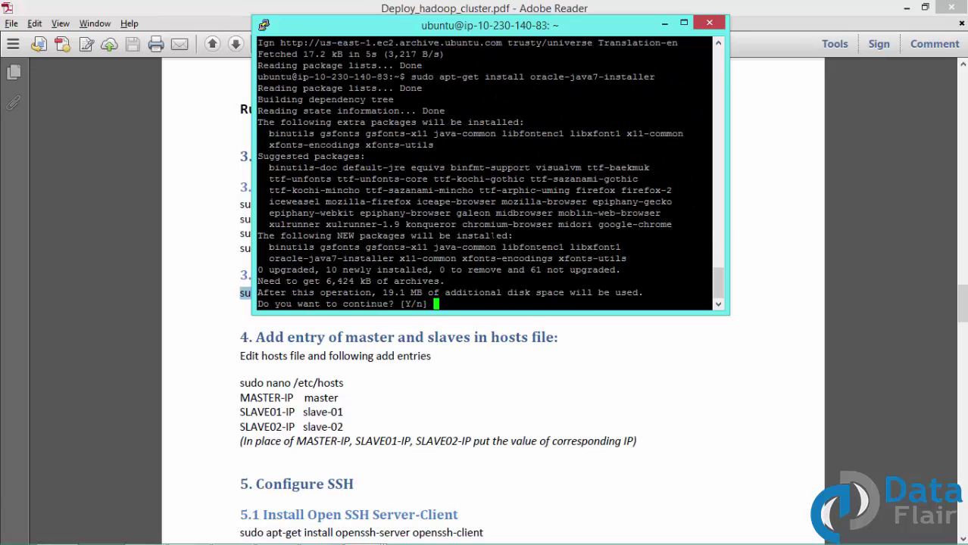
Step: Confirm the package installation with Y and accept the Oracle Binary Code license terms to install Java 7
text(Y)
key(Return)
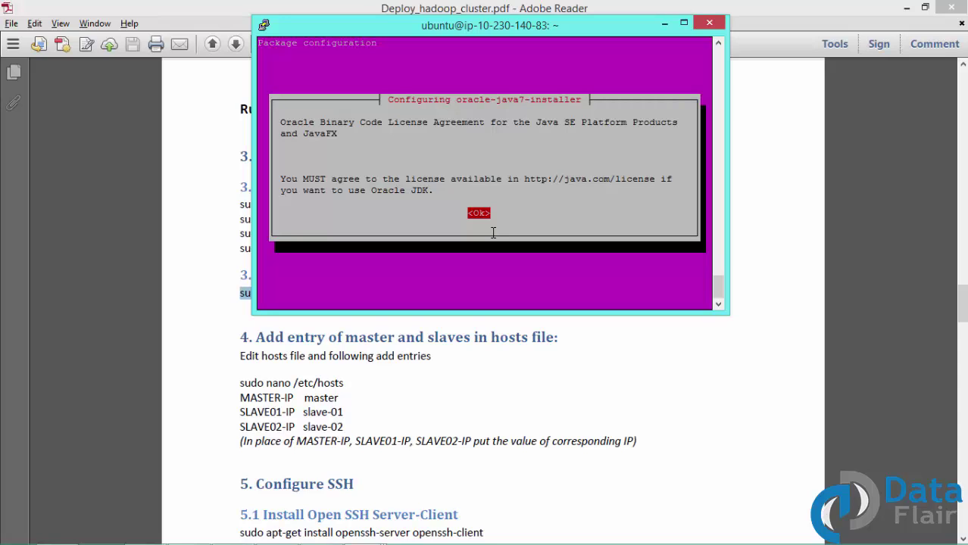
key(Return)
key(Left)
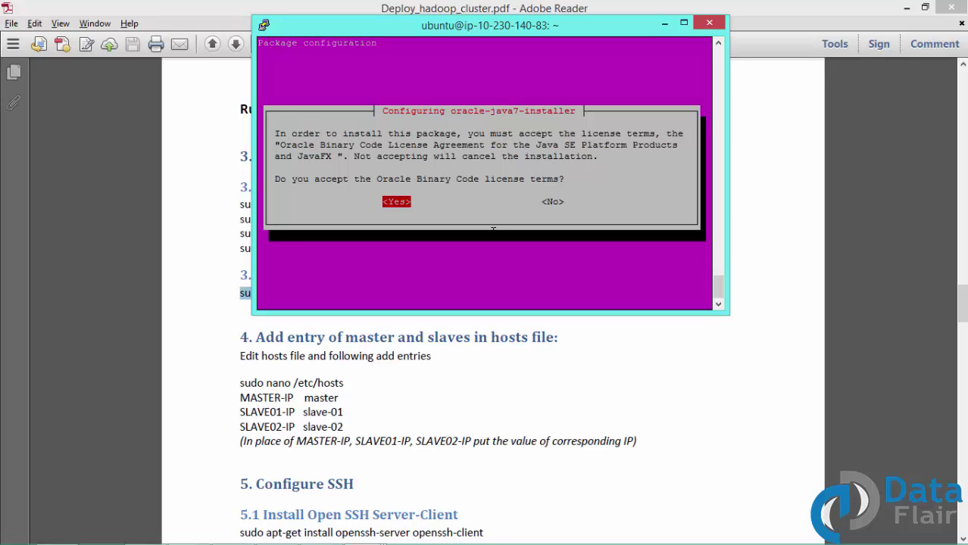
key(Return)
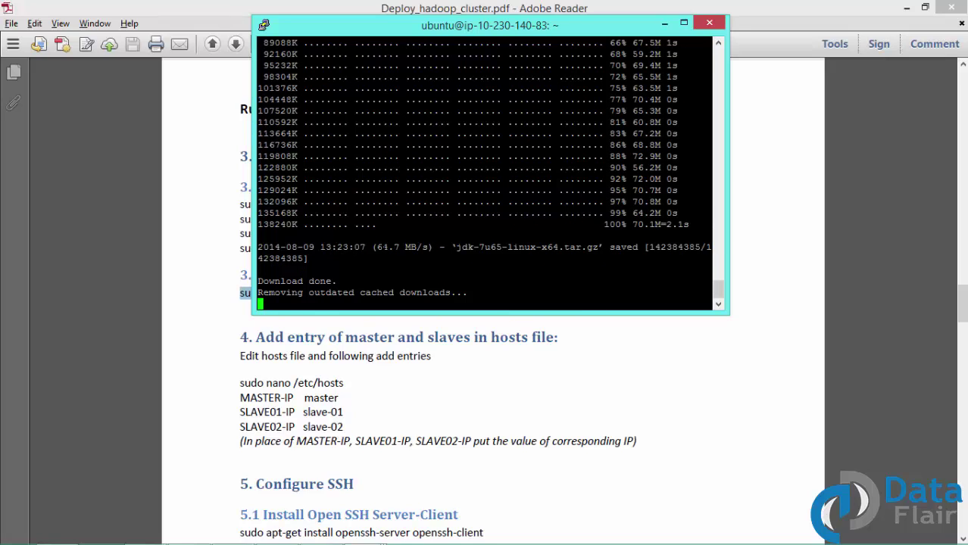
double_click(387, 247)
double_click(540, 247)
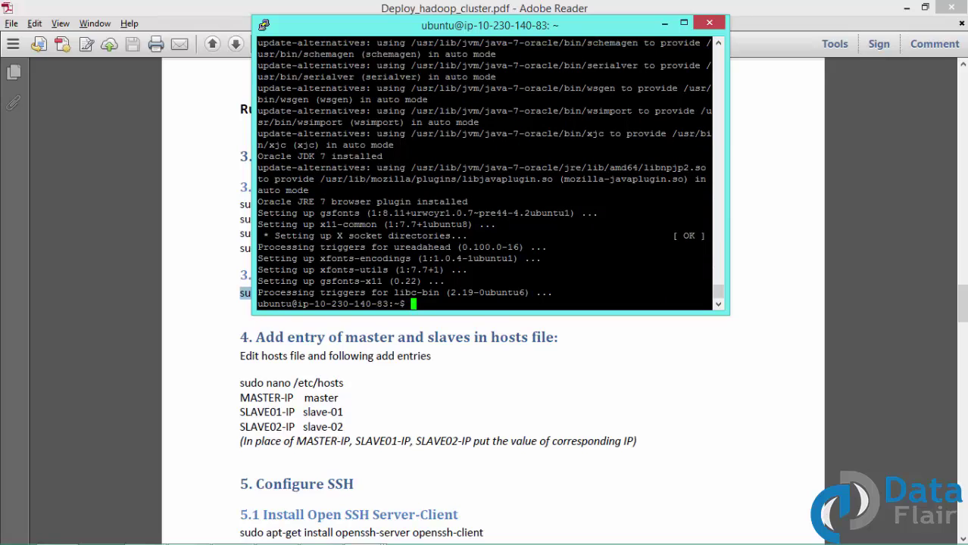
Step: Verify the Java installation on the master by running java and java -version
text(java)
key(Return)
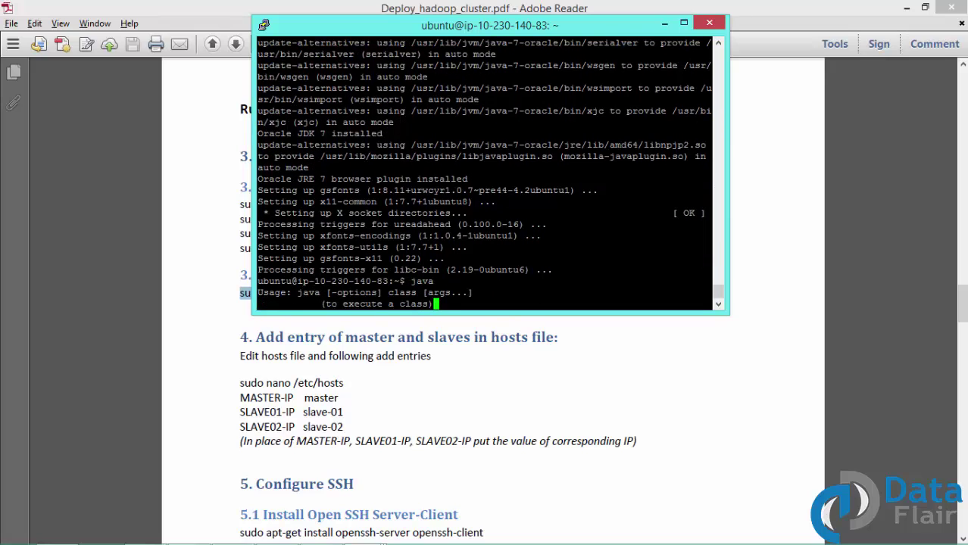
text(jav)
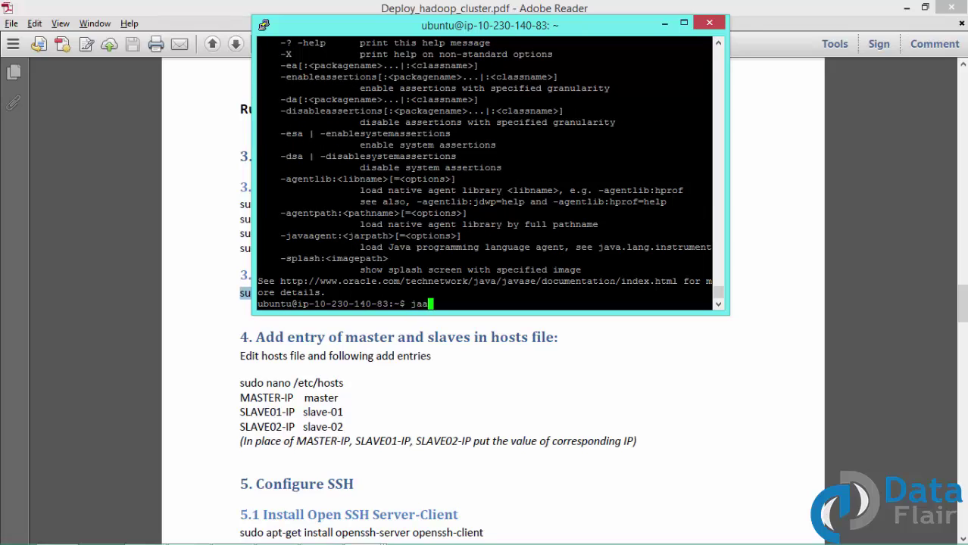
key(BackSpace)
text(va -version)
key(Return)
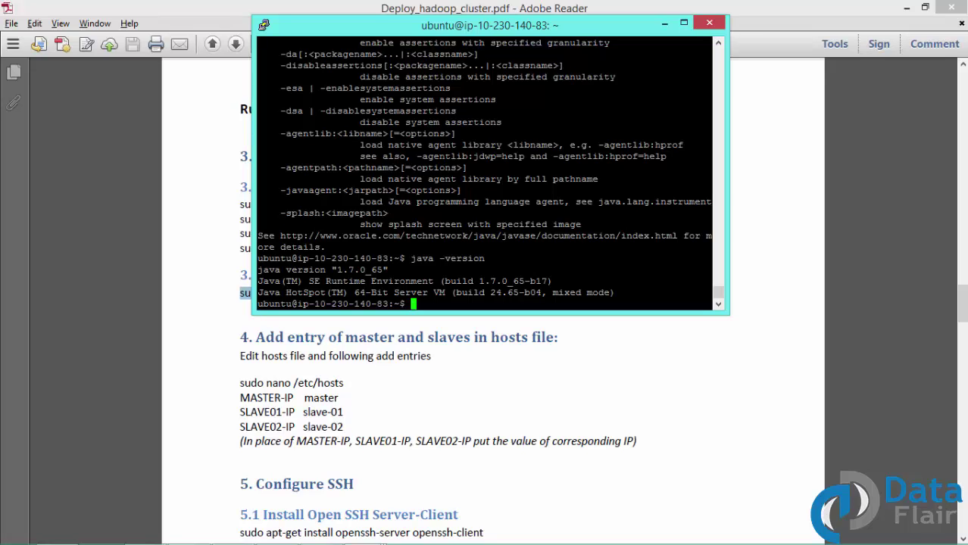
Step: Switch to the PDF guide and read section 4 on adding the master and slaves to the hosts file
double_click(305, 292)
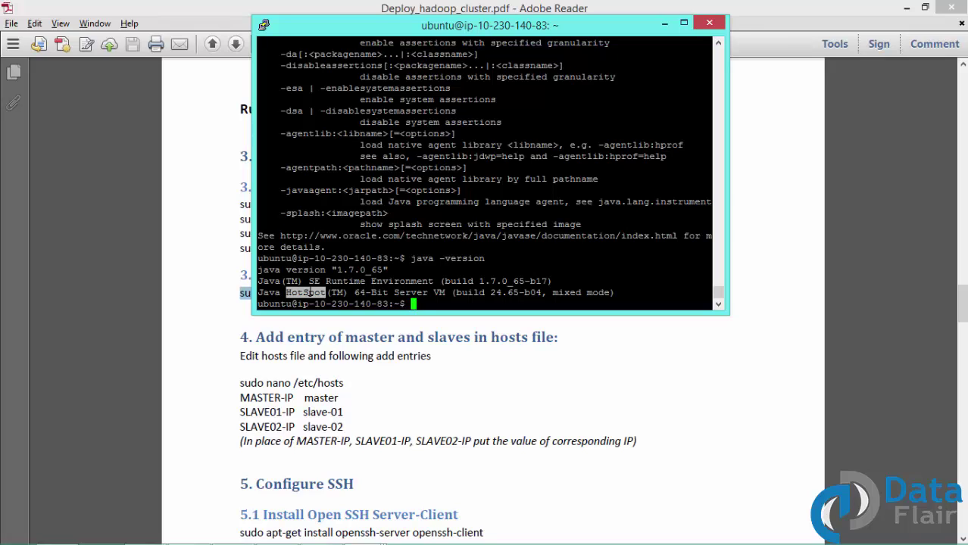
click(305, 285)
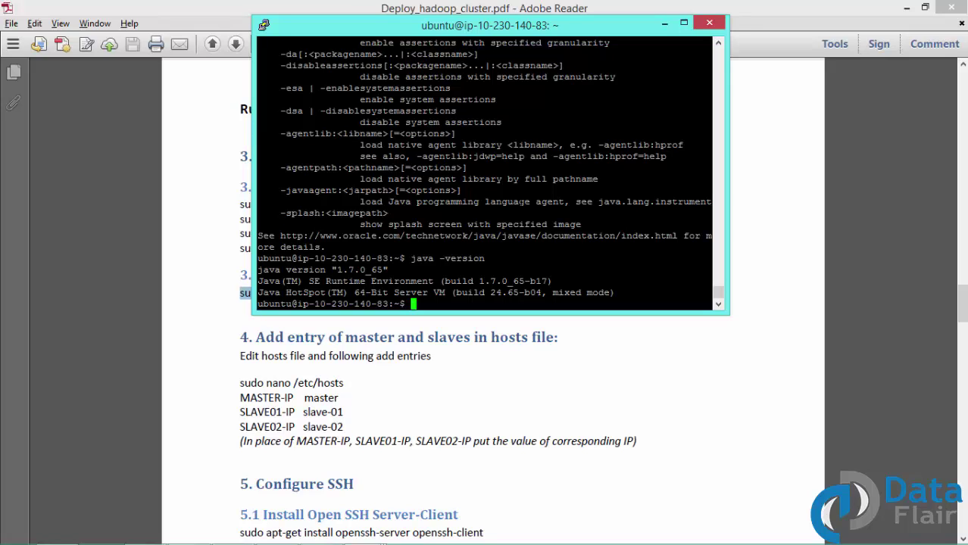
click(498, 7)
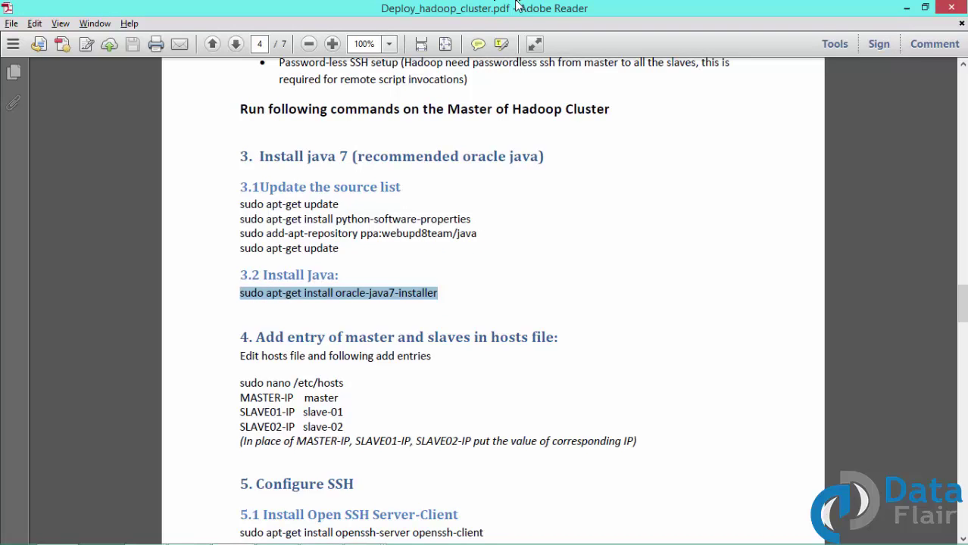
key(Down)
key(Down)
key(Down)
key(Down)
key(Down)
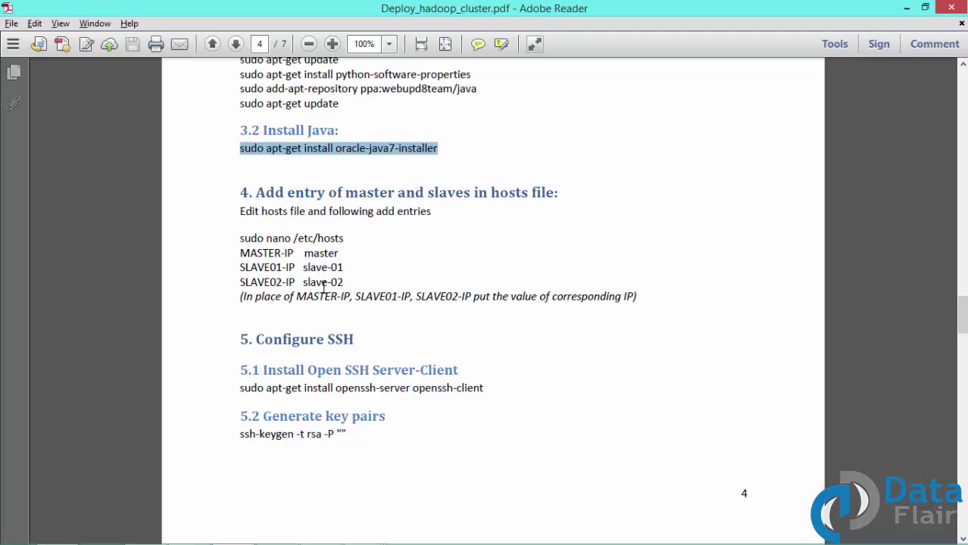
Step: In the Notepad IP list, label 10.230.140.83 as master, 10.179.165.254 as slave-01 and 10.184.175.133 as slave-02
key(alt+Tab)
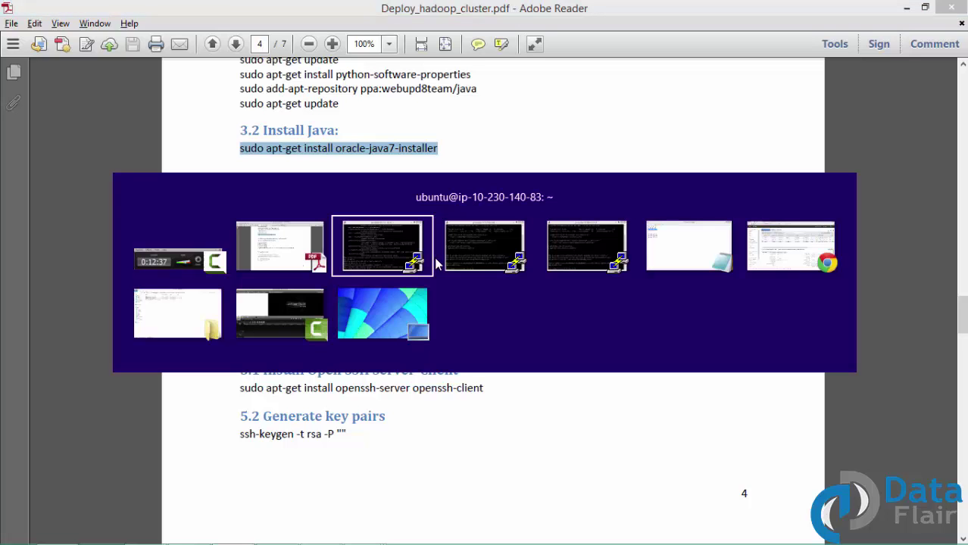
key(alt+Tab)
key(alt+Tab)
key(alt+Tab)
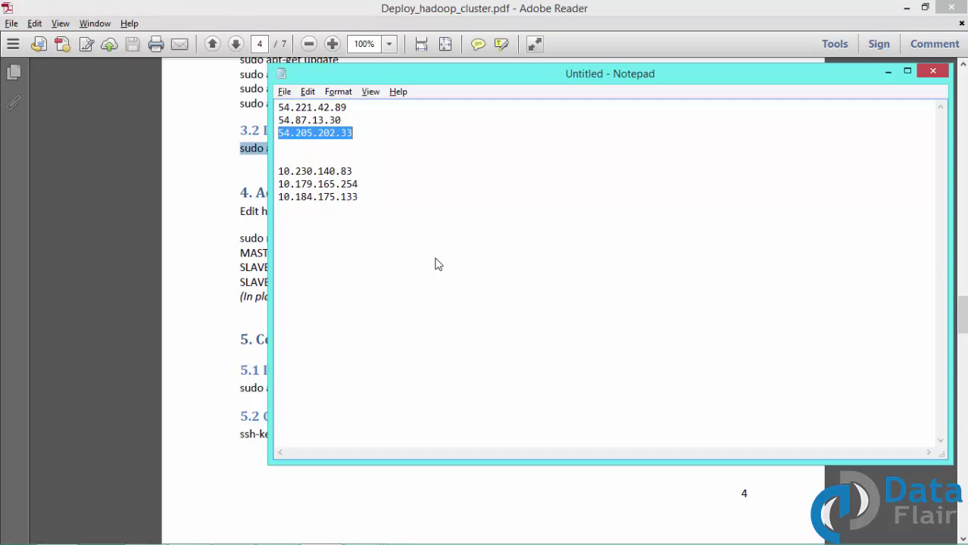
key(Down)
key(Down)
key(End)
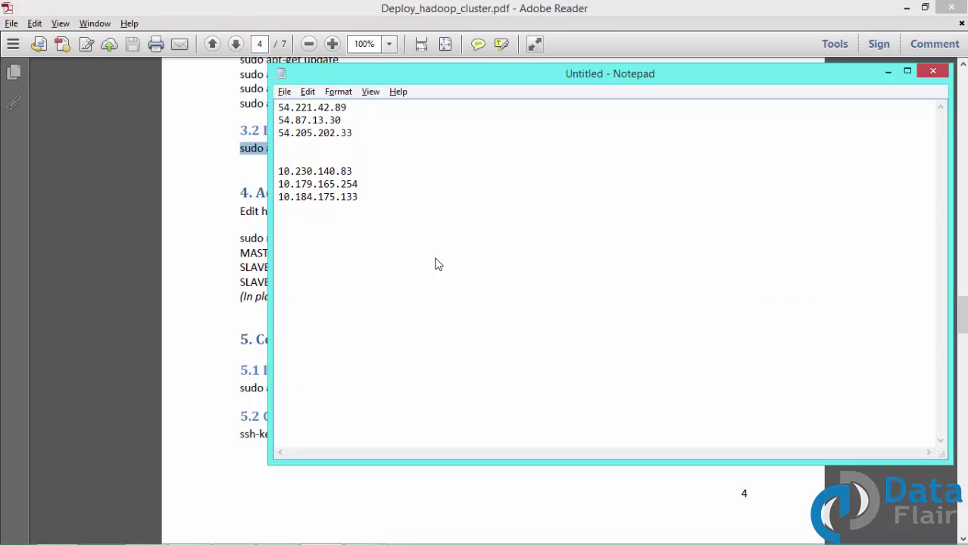
text(master)
key(Tab)
text(slave-01)
key(Down)
key(Tab)
text(slave-02)
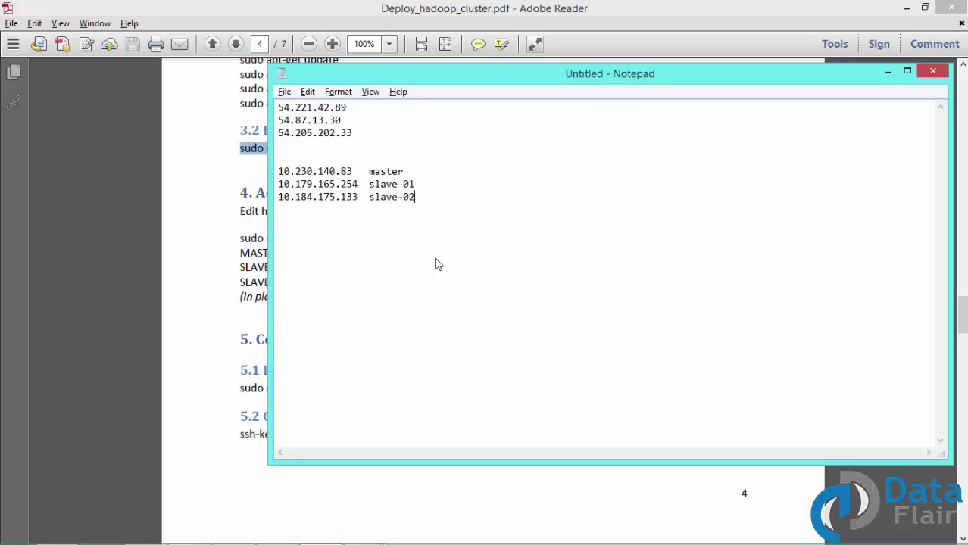
Step: End the slave-02 line with a line break and copy the three labelled host entries from the Notepad list
key(Return)
key(Up)
key(Up)
key(Up)
key(shift+Down)
key(shift+Down)
key(shift+Down)
key(ctrl+c)
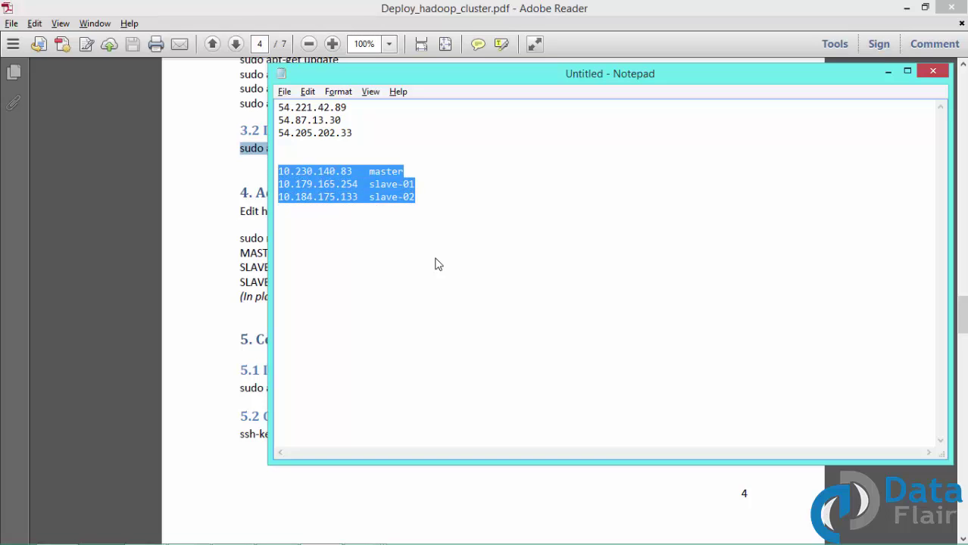
Step: Switch to the master's PuTTY session and open the hosts file with sudo nano /etc/hosts
key(alt+Tab)
key(alt+Tab)
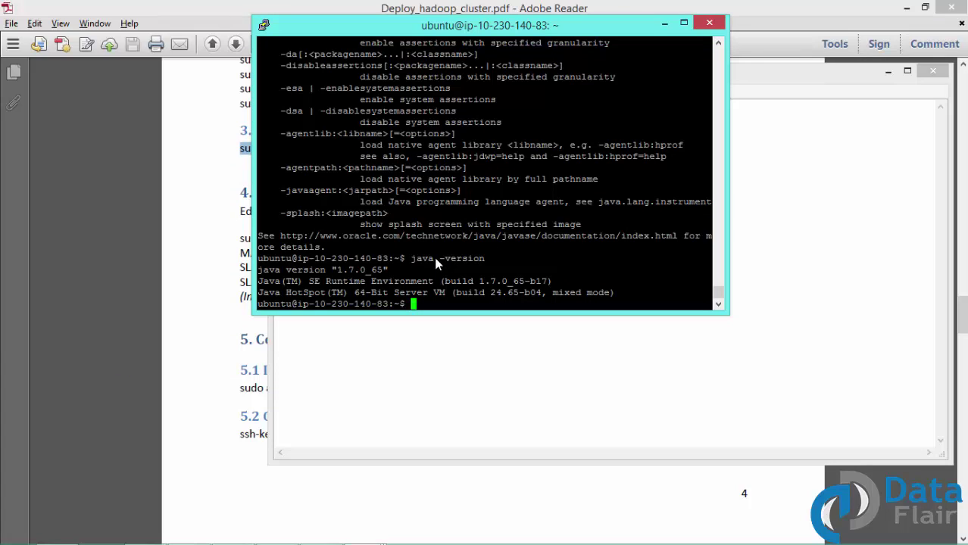
text(sudo nano /etc/hosts)
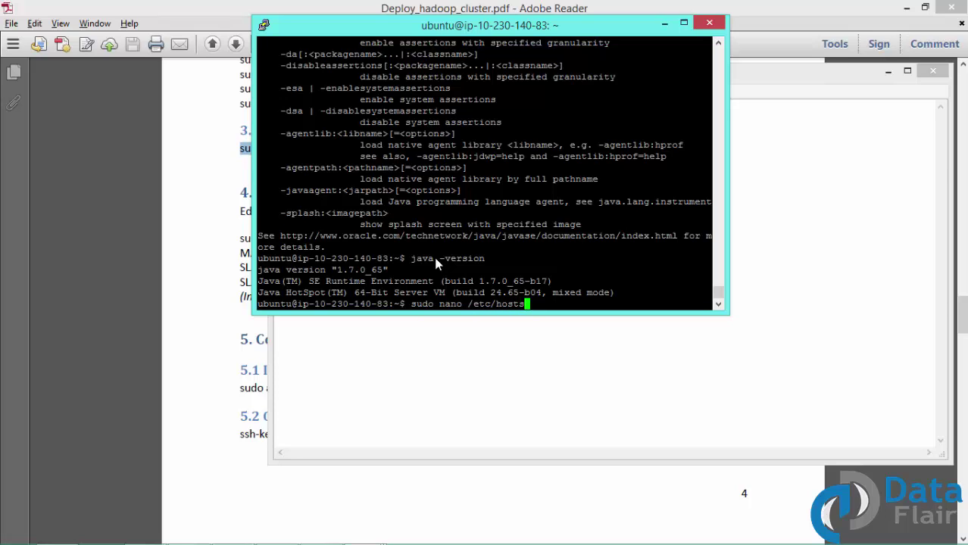
key(Return)
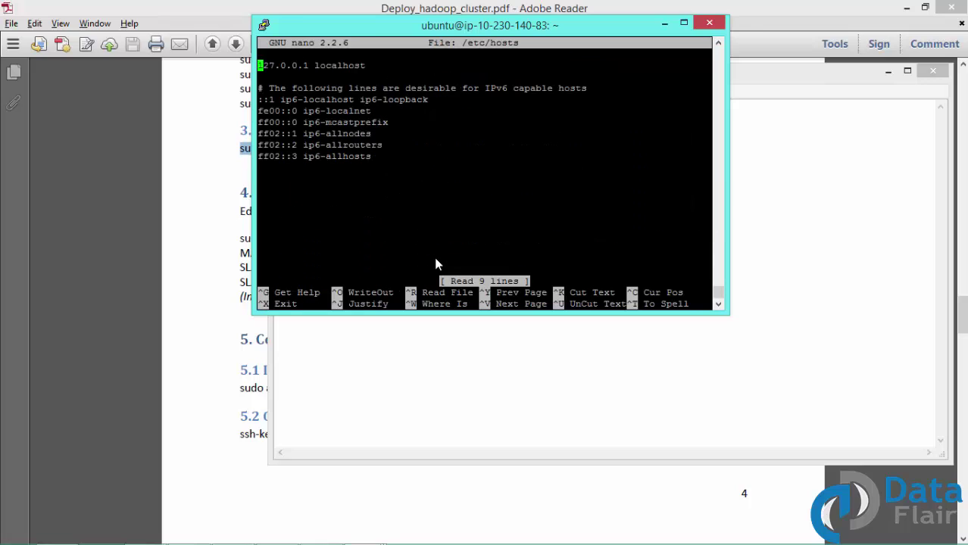
Step: Paste the copied master, slave-01 and slave-02 entries above the 127.0.0.1 localhost line, keeping one blank line between them
key(Return)
key(Return)
key(Up)
key(Up)
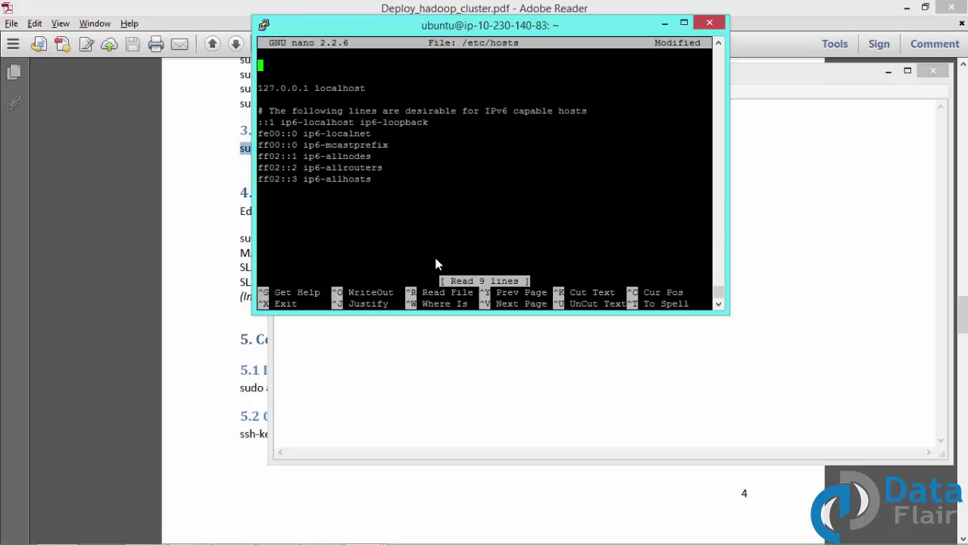
right_click(436, 264)
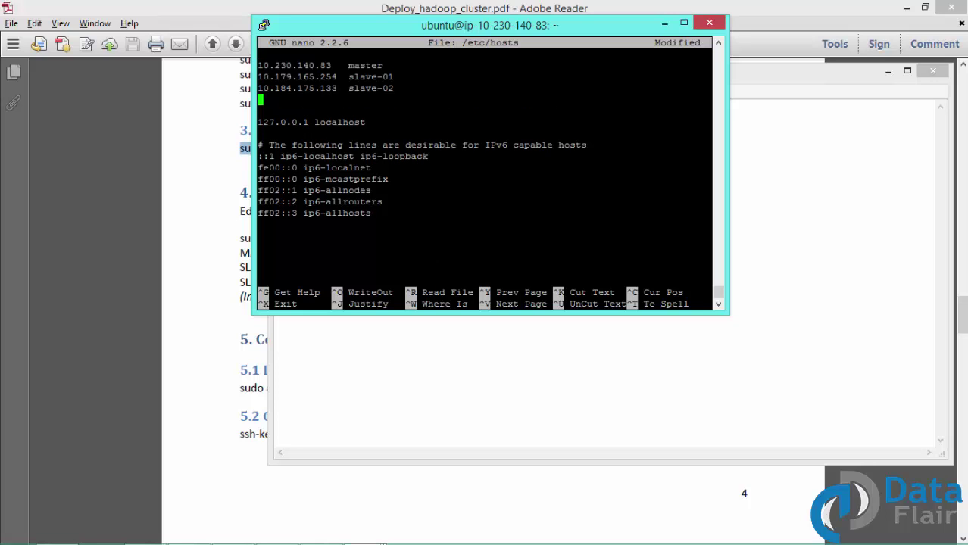
key(Up)
key(Up)
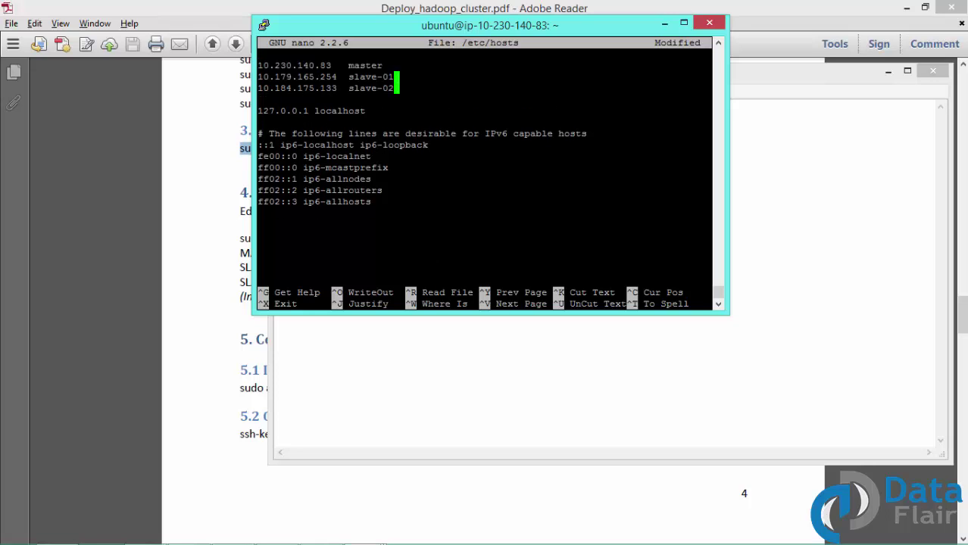
key(Home)
Step: Save the modified hosts file as /etc/hosts and exit nano
double_click(305, 65)
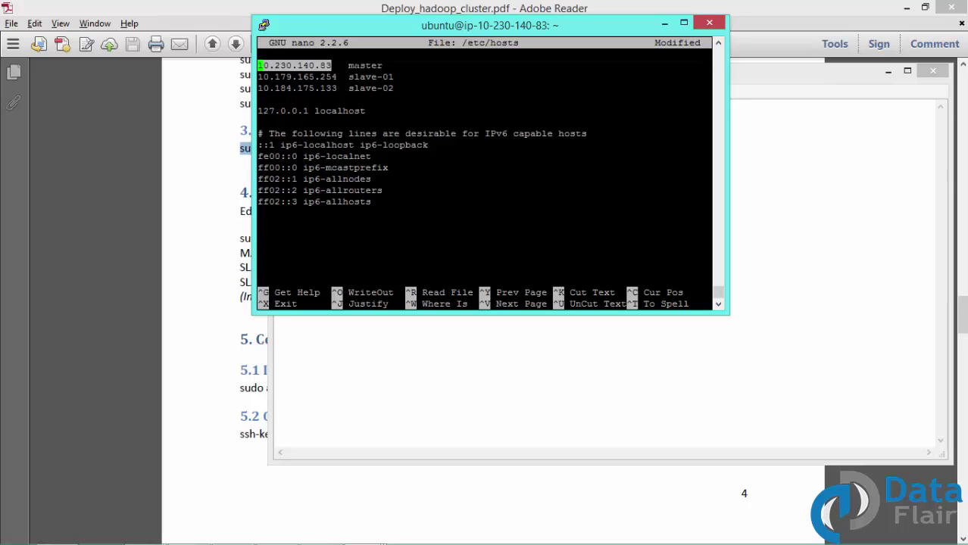
double_click(363, 65)
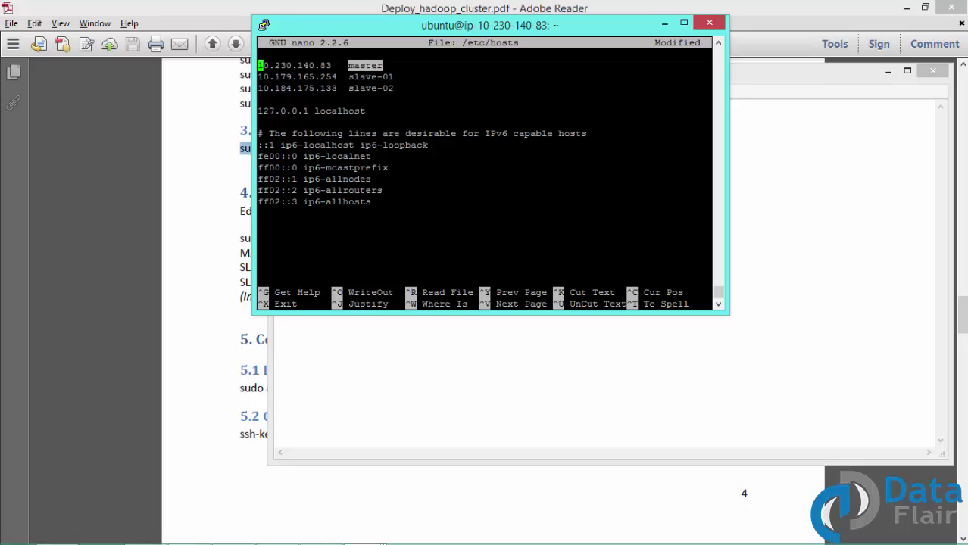
double_click(484, 43)
key(ctrl+x)
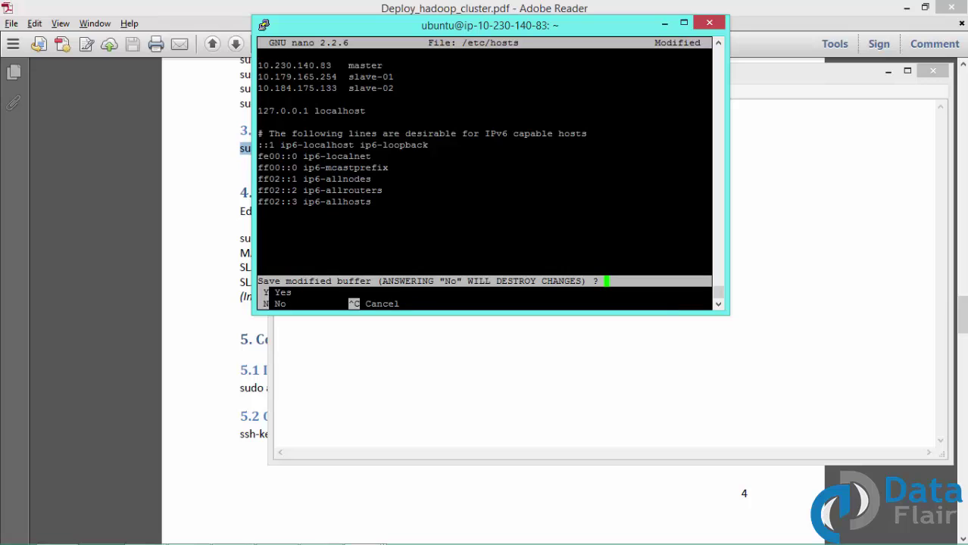
key(y)
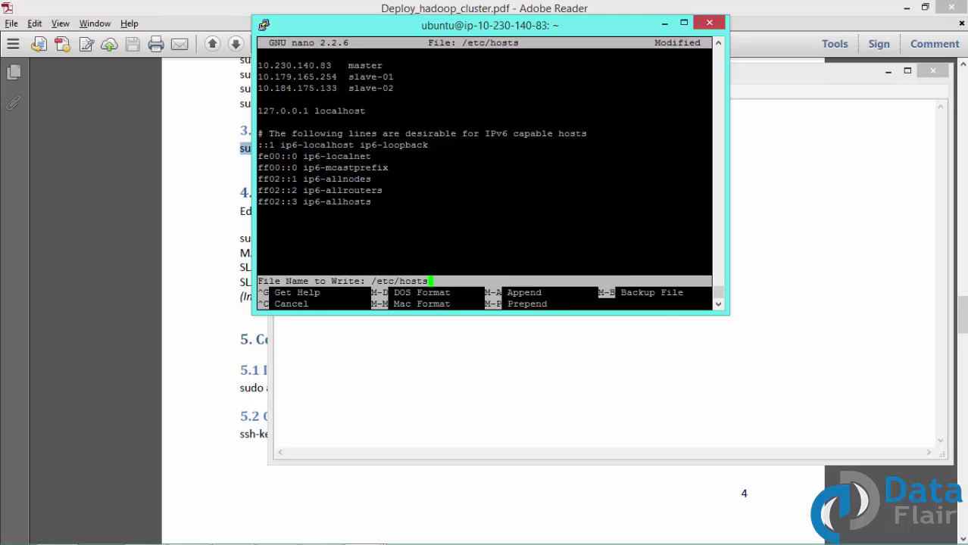
key(Return)
key(Up)
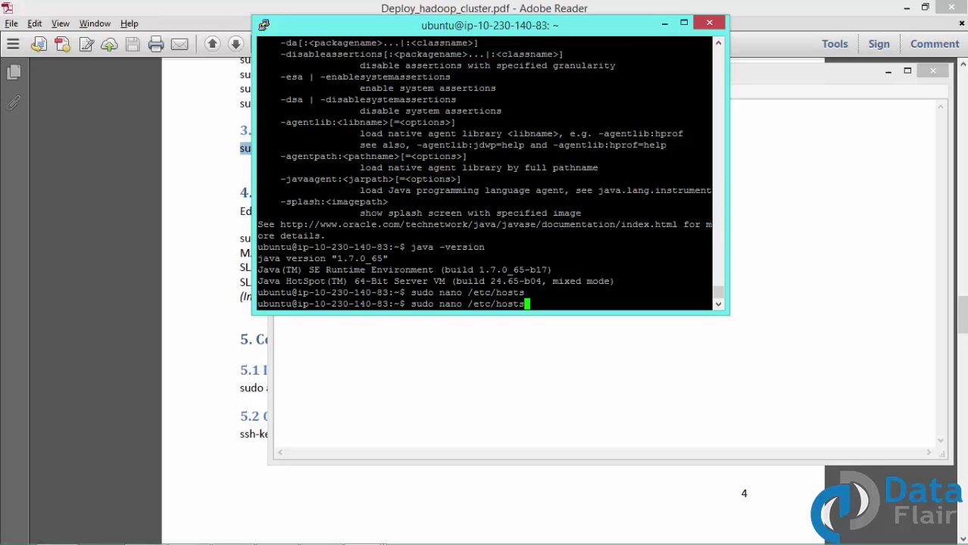
key(BackSpace)
key(BackSpace)
key(BackSpace)
key(BackSpace)
key(BackSpace)
key(BackSpace)
key(BackSpace)
key(BackSpace)
key(BackSpace)
key(BackSpace)
key(BackSpace)
key(BackSpace)
key(BackSpace)
key(BackSpace)
key(BackSpace)
key(BackSpace)
key(BackSpace)
key(BackSpace)
key(BackSpace)
key(BackSpace)
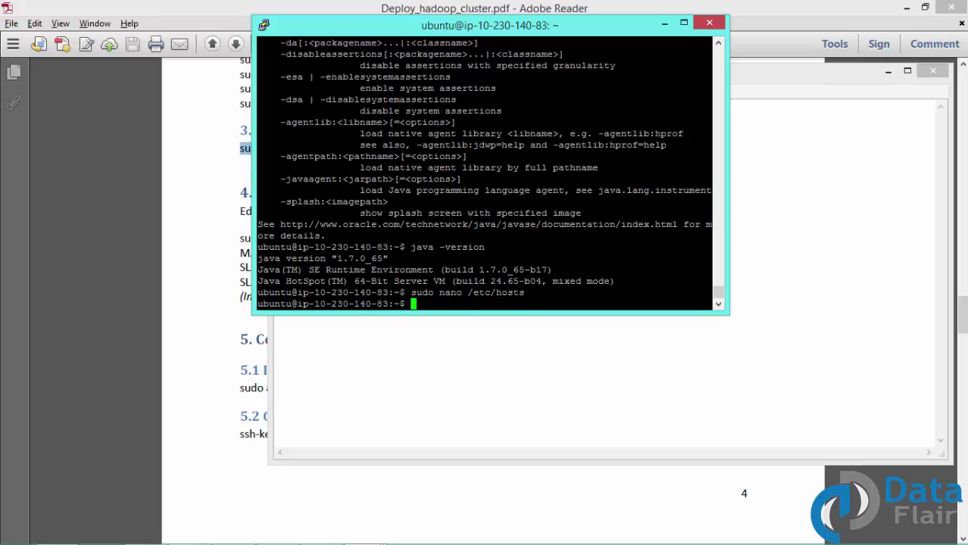
Step: Copy sudo apt-get install openssh-server openssh-client from section 5.1 of the guide and run it on the master
click(224, 3)
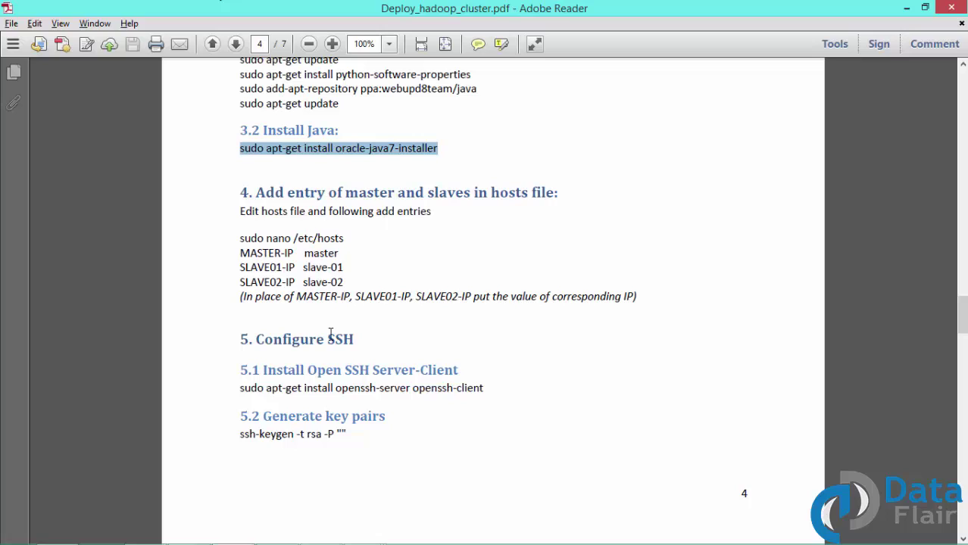
click(302, 300)
drag(302, 301, 471, 297)
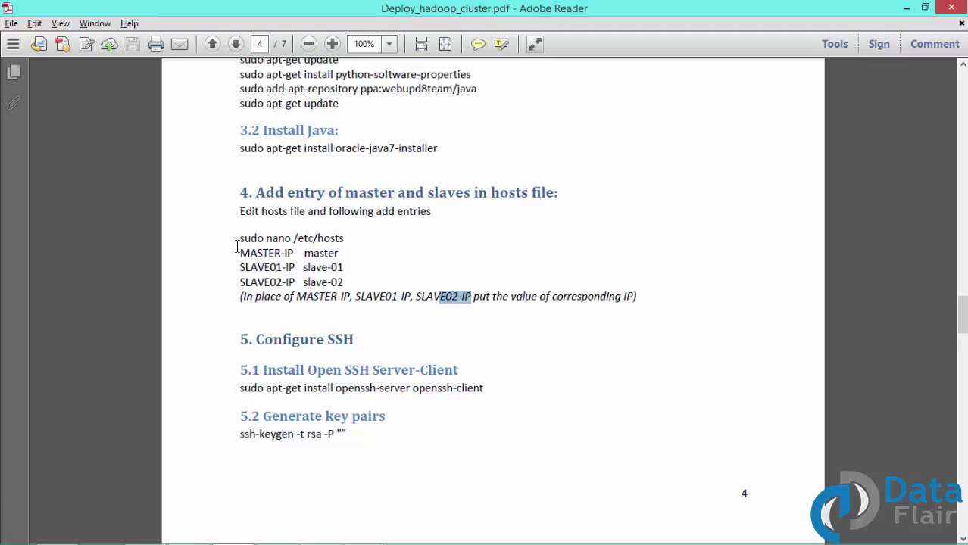
drag(237, 246, 343, 283)
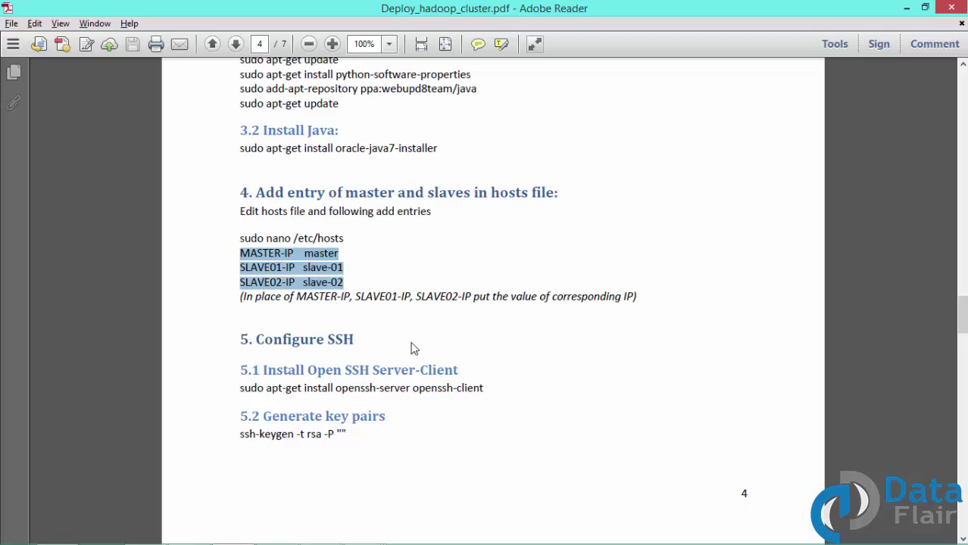
scroll(412, 348, down, 5)
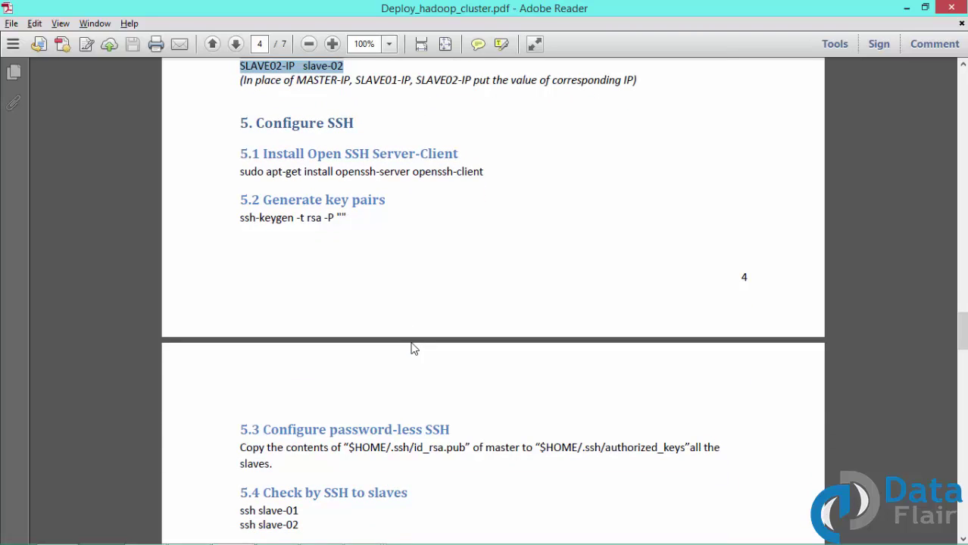
double_click(250, 172)
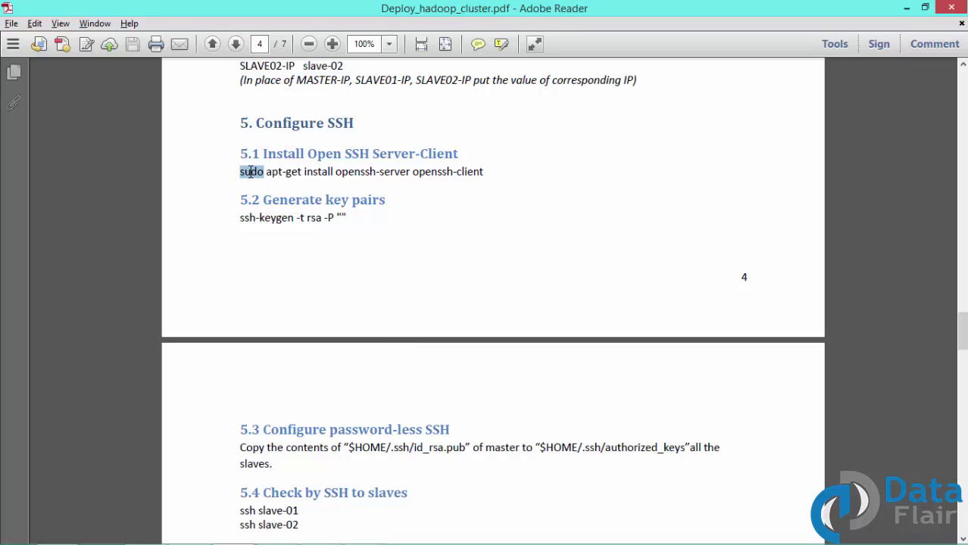
triple_click(251, 172)
key(alt+Tab)
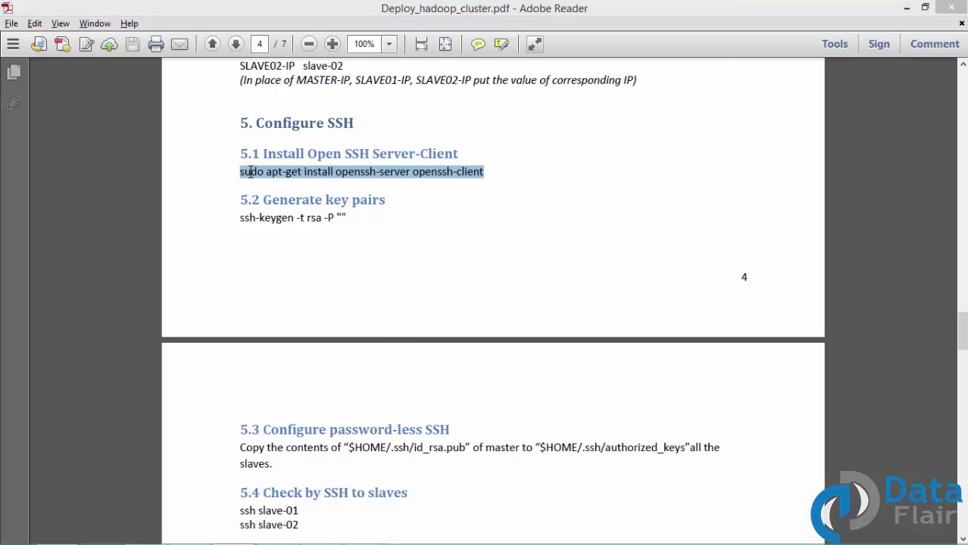
key(shift+Insert)
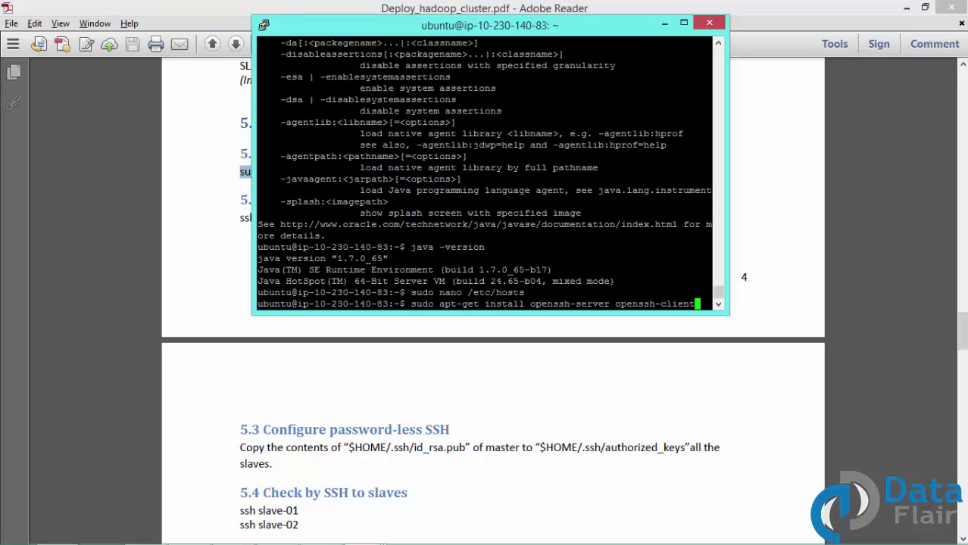
key(Return)
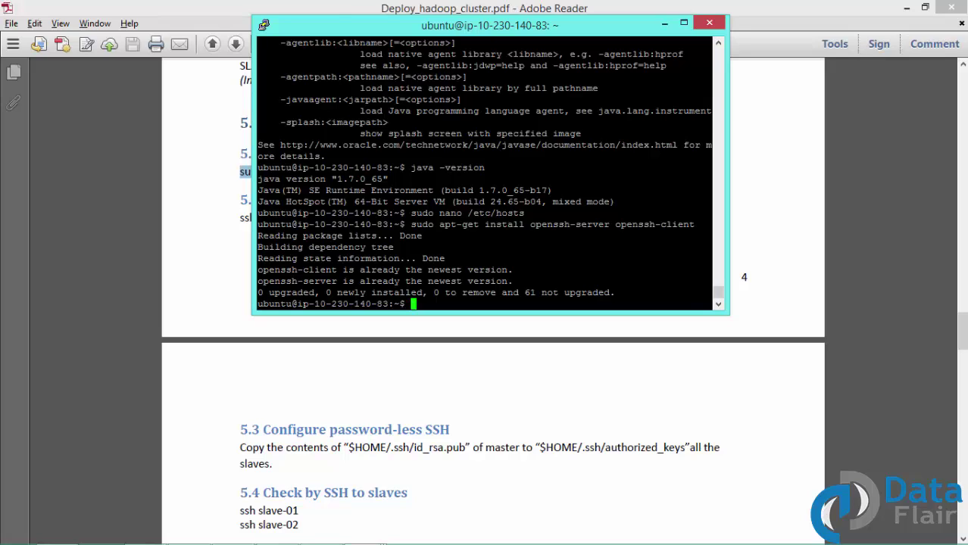
Step: Generate a key pair on the master with ssh-keygen -t rsa -P "" in the default file, and list the contents of .ssh/
click(324, 6)
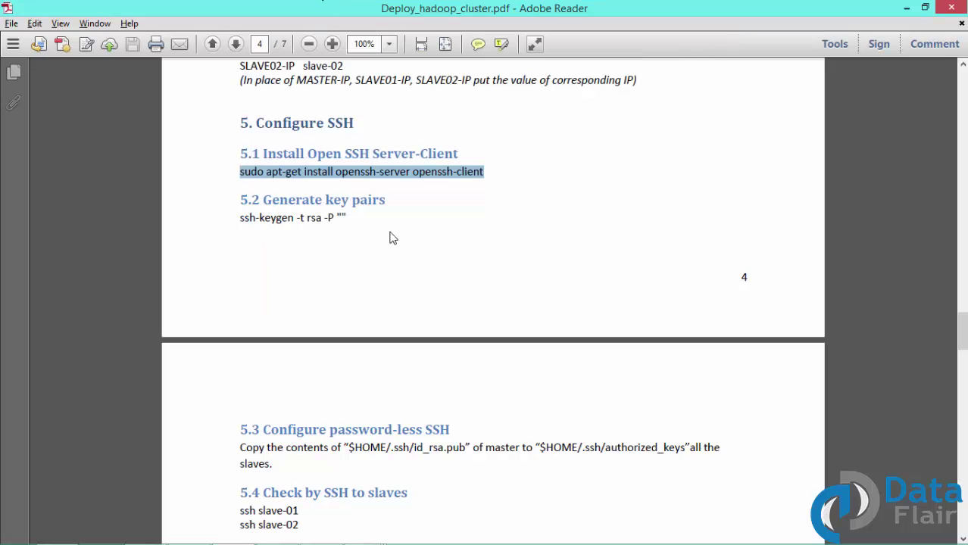
key(alt+Tab)
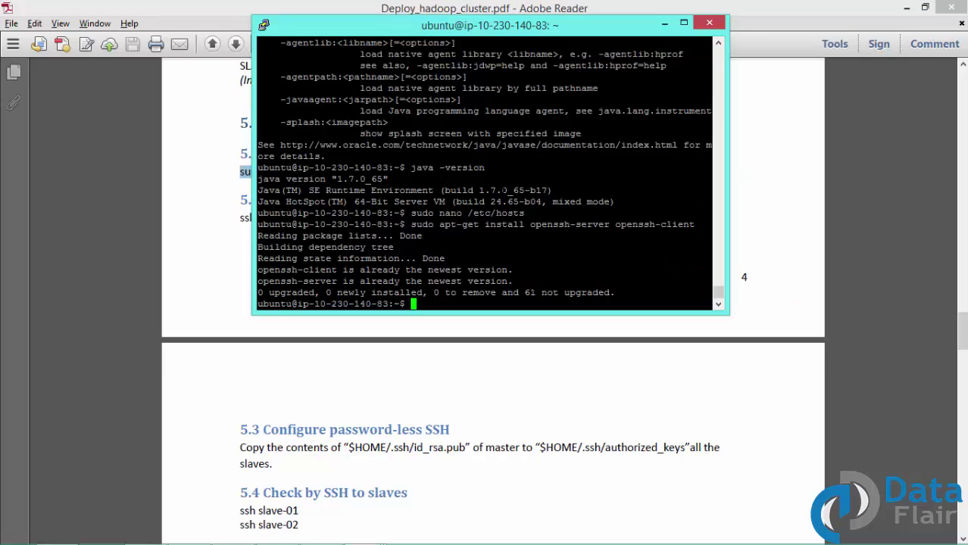
text(ssh-keygen -t r)
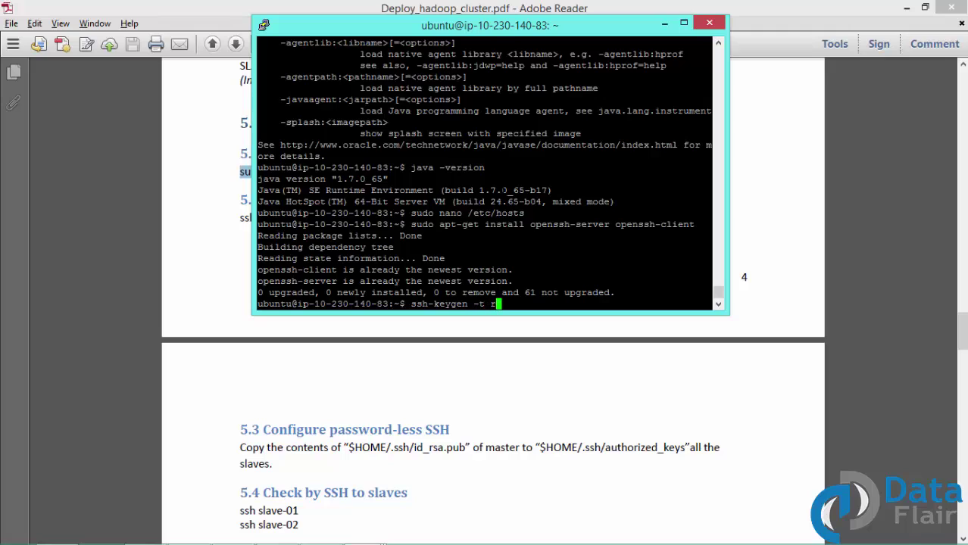
text(sa -P "")
key(Return)
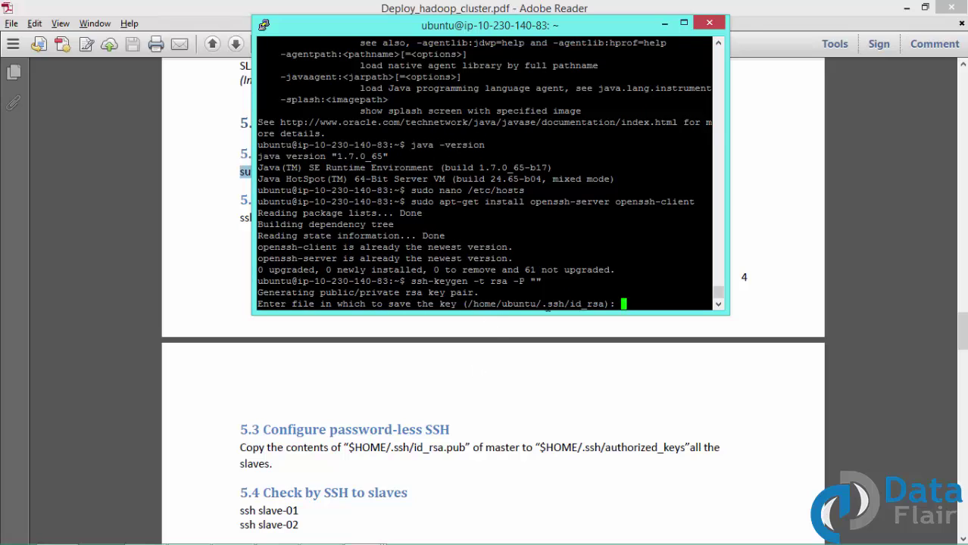
double_click(547, 304)
click(547, 303)
key(Return)
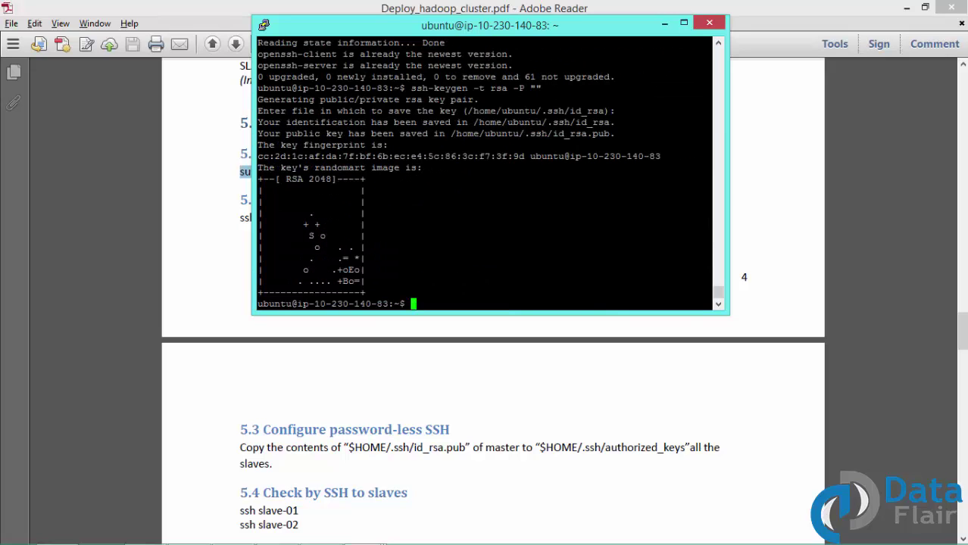
text(ls .ssh/)
key(Return)
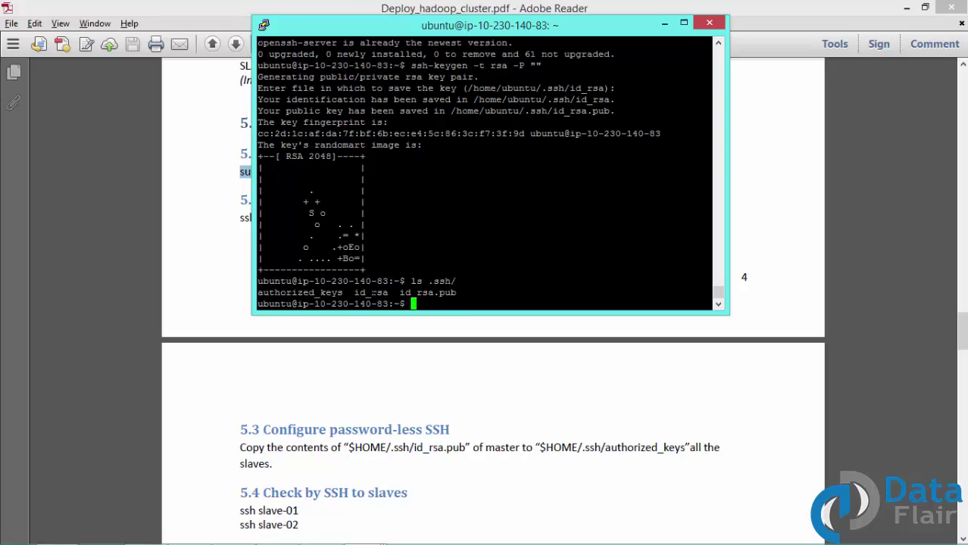
Step: Examine the generated id_rsa and id_rsa.pub file names and read section 5.3 of the guide on configuring password-less SSH
double_click(371, 292)
drag(399, 293, 456, 293)
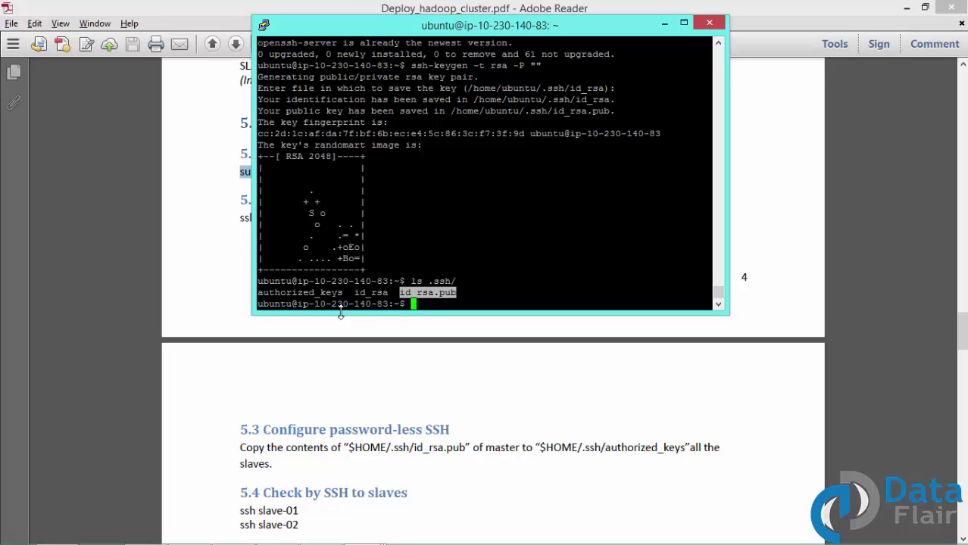
double_click(371, 292)
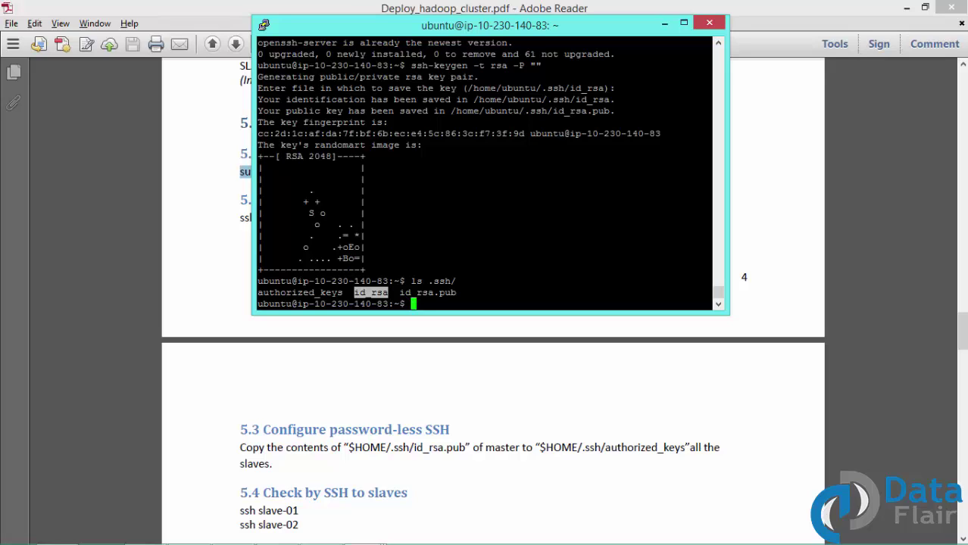
click(371, 293)
double_click(452, 292)
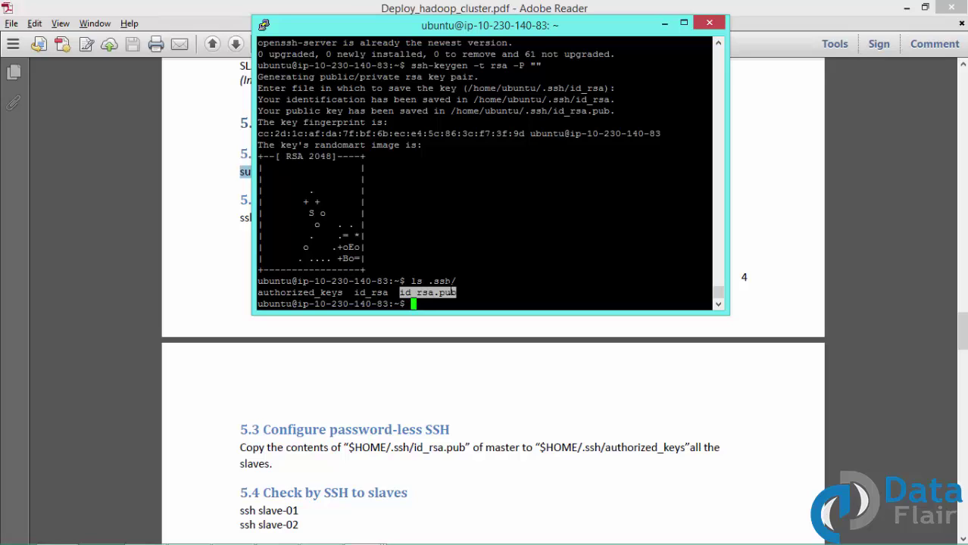
click(452, 292)
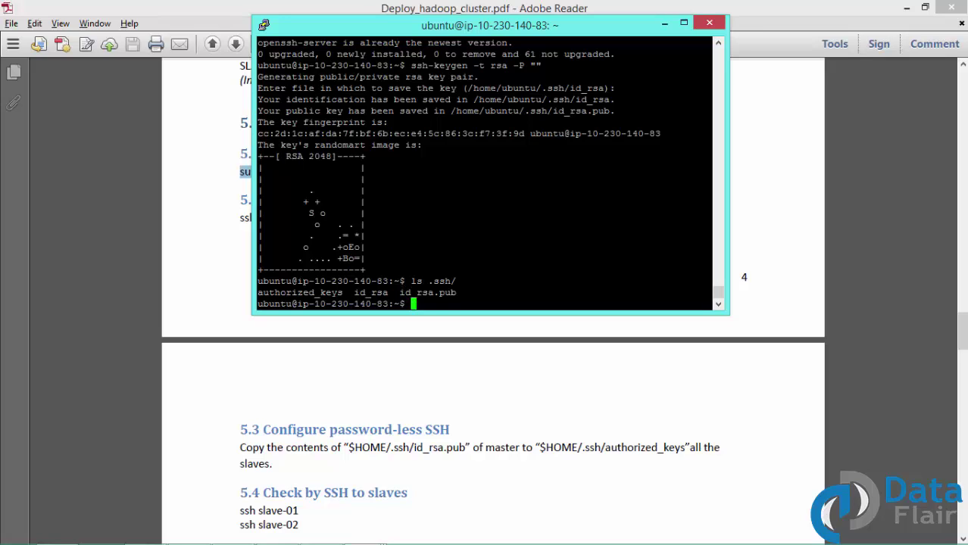
click(409, 6)
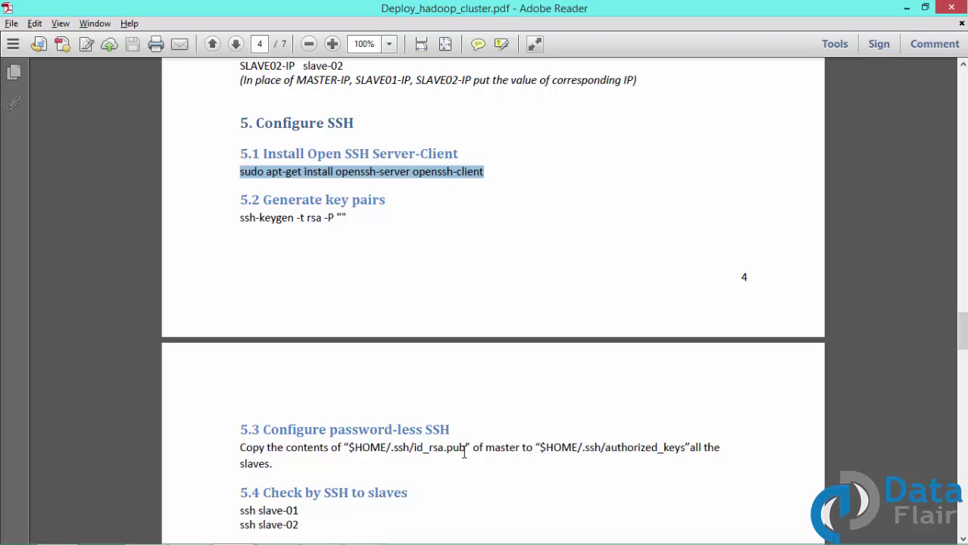
double_click(506, 447)
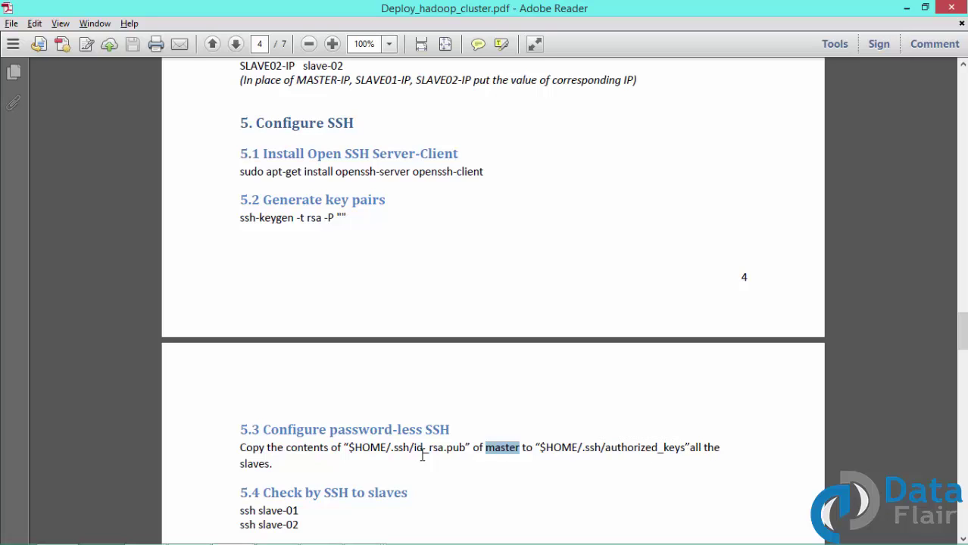
Step: Print .ssh/id_rsa.pub on the master with cat and copy the whole public key
key(alt+Tab)
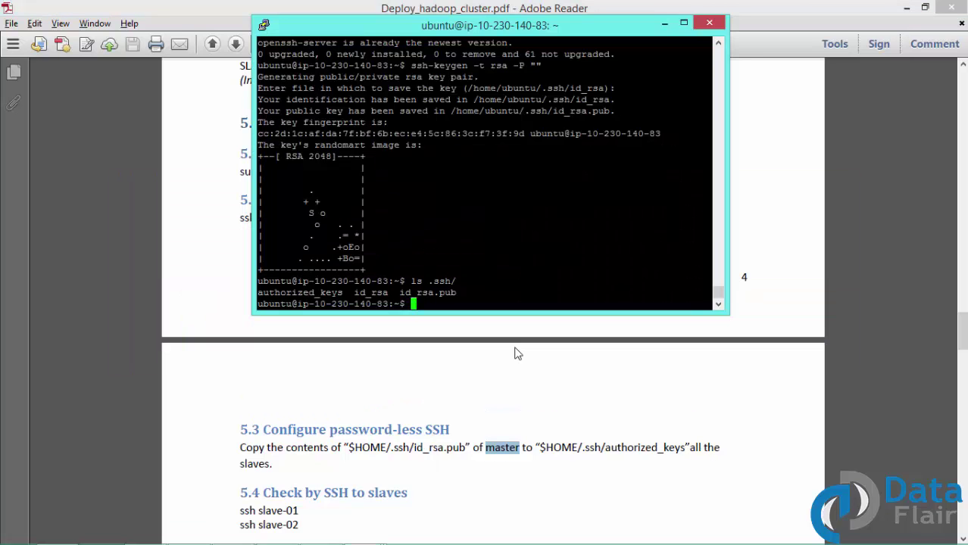
text(cat  .ssh/id_rsa.pub)
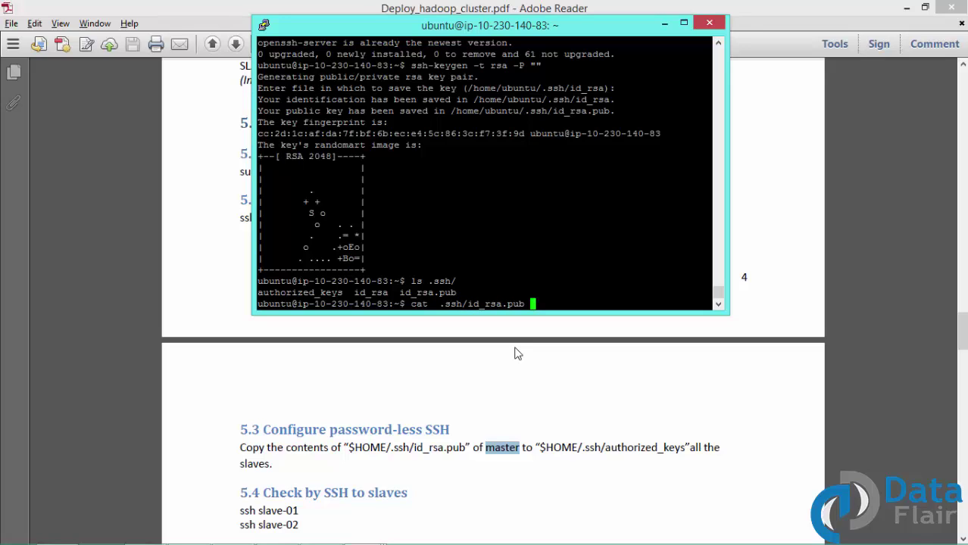
key(Return)
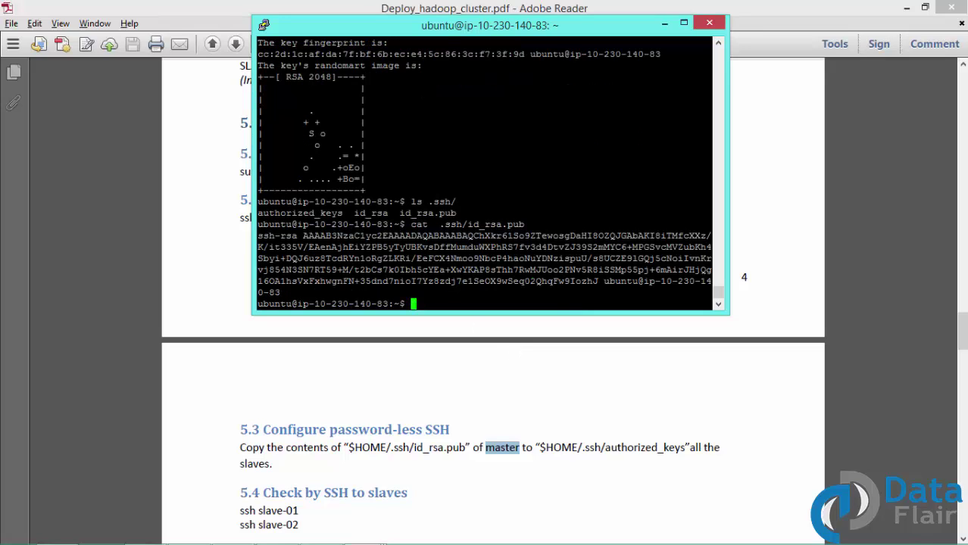
drag(258, 235, 277, 288)
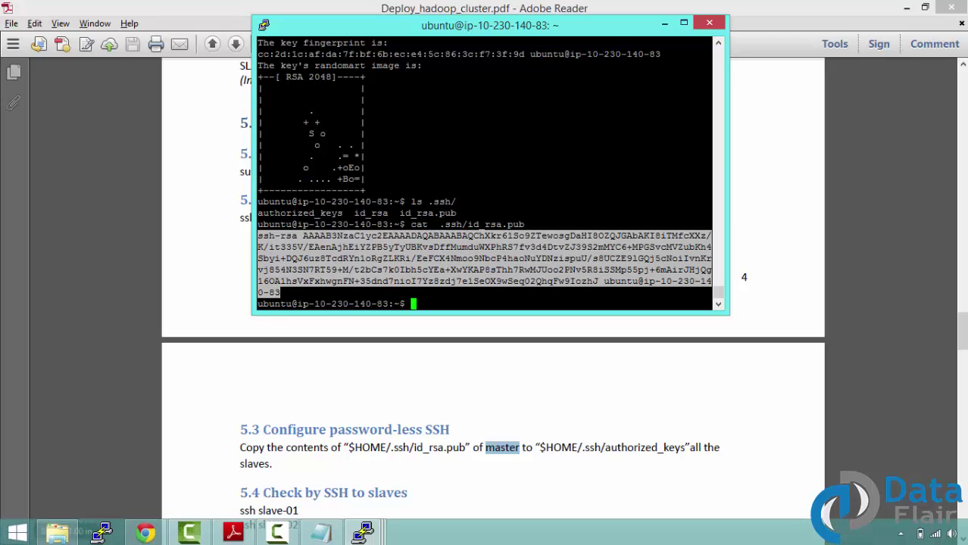
Step: Switch to the slave-01 terminal and open .ssh/authorized_keys in nano
click(362, 531)
click(352, 443)
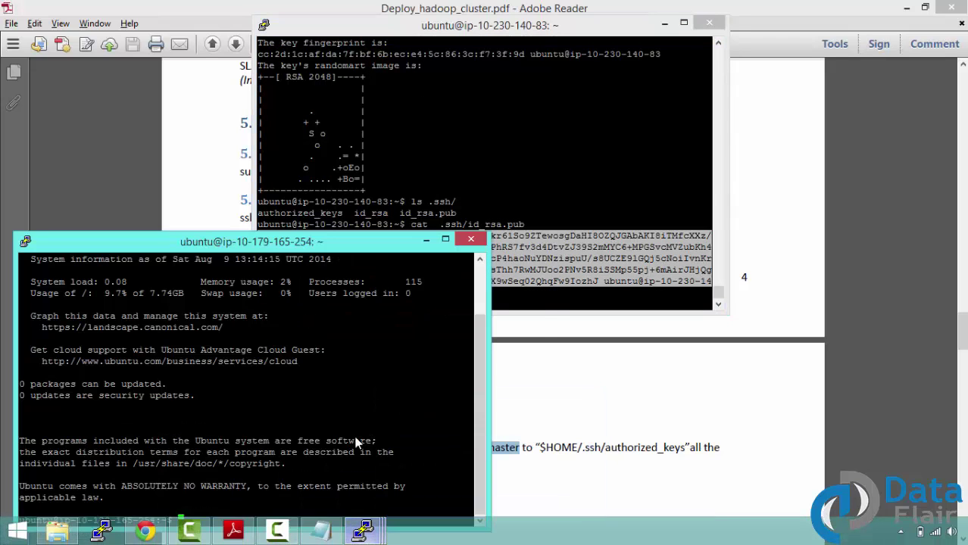
text(n)
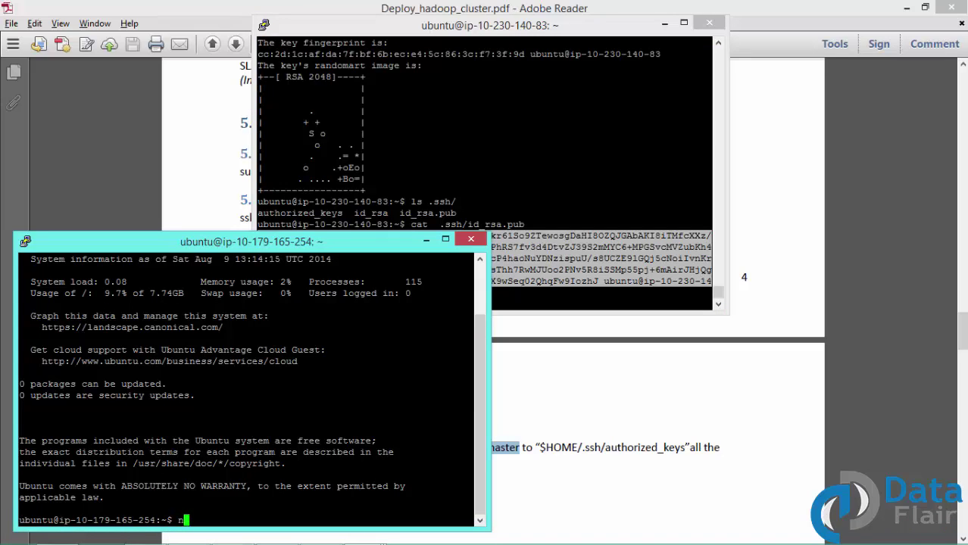
text(ano .ssh/au)
key(Tab)
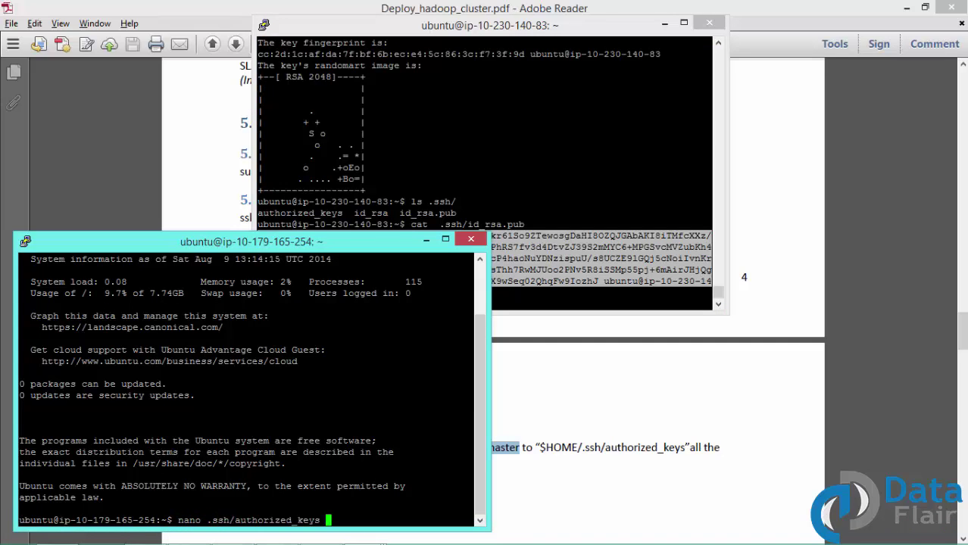
key(Return)
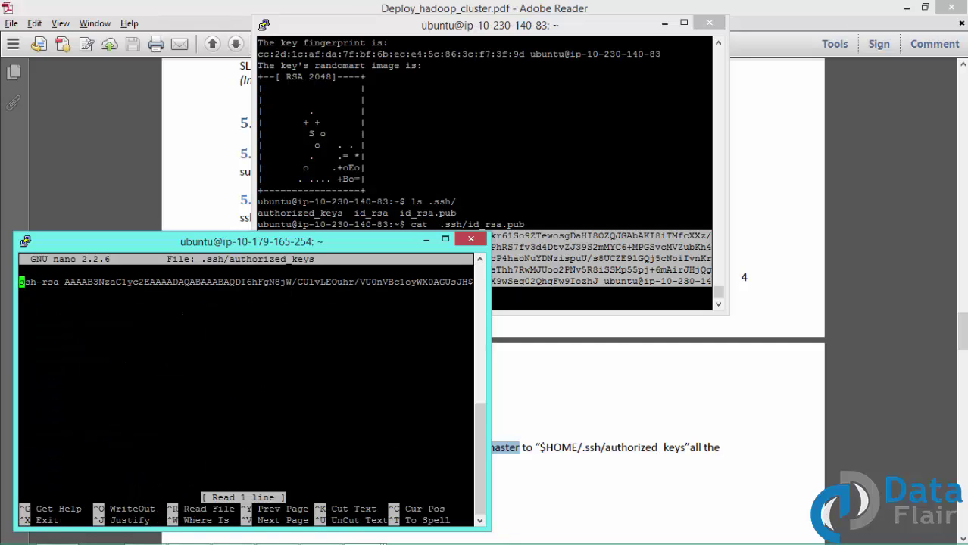
Step: Paste the master's public key below the existing key on slave-01, save .ssh/authorized_keys and exit nano
key(Down)
key(shift+Insert)
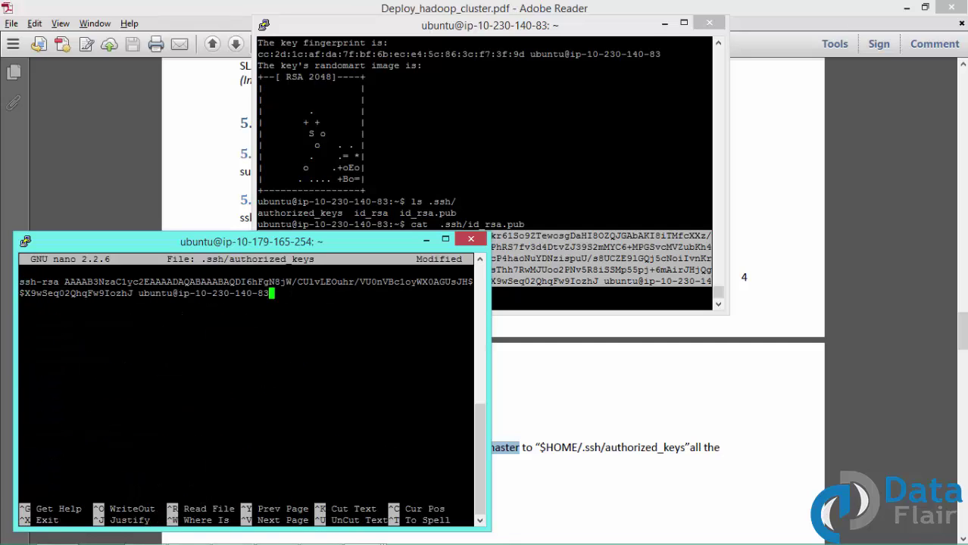
key(ctrl+x)
key(y)
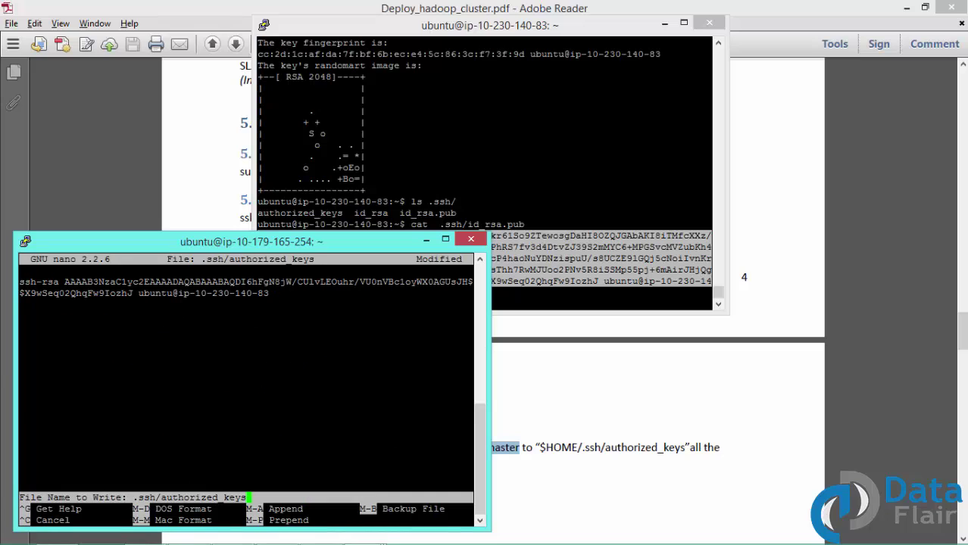
key(Return)
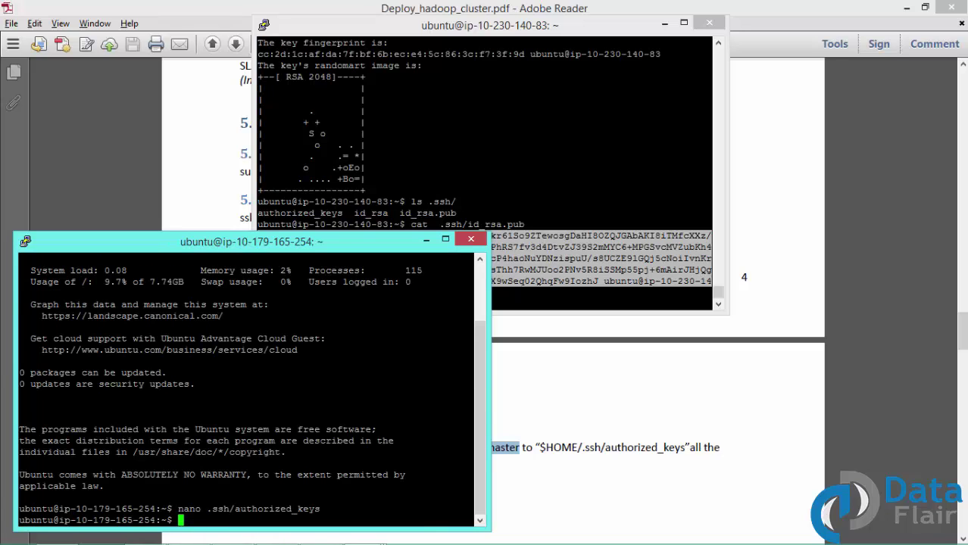
Step: Return to the master terminal and connect with ssh slave-01, accepting the host's authenticity with yes
key(alt+Tab)
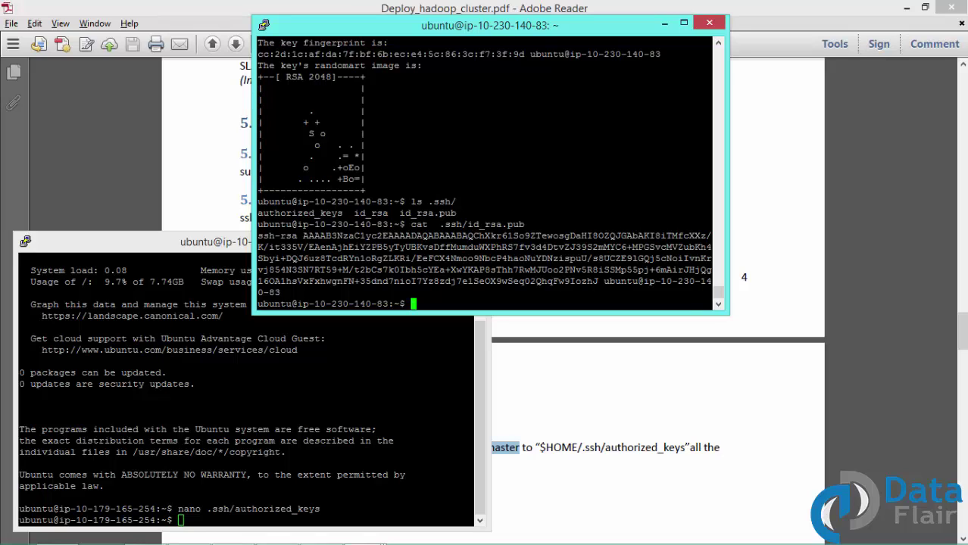
key(alt+Tab)
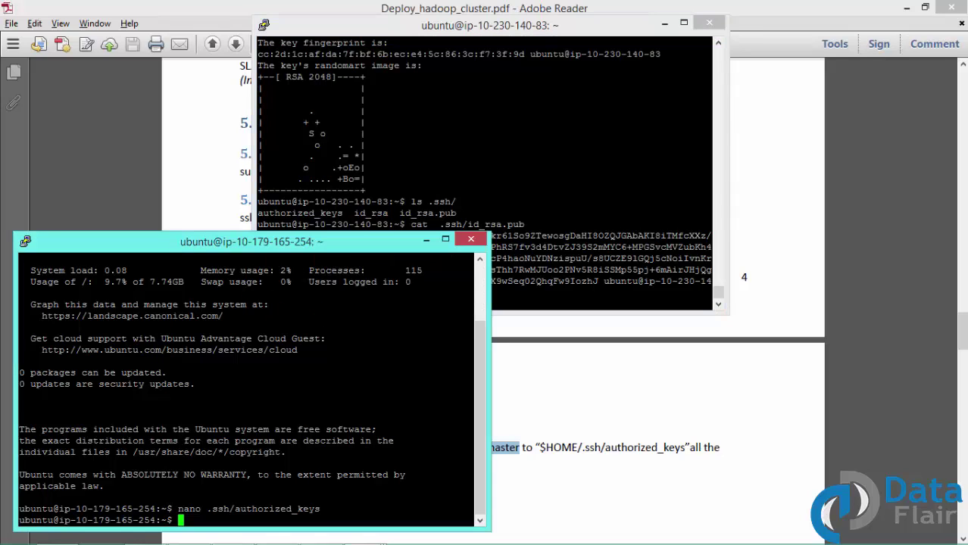
key(alt+Tab)
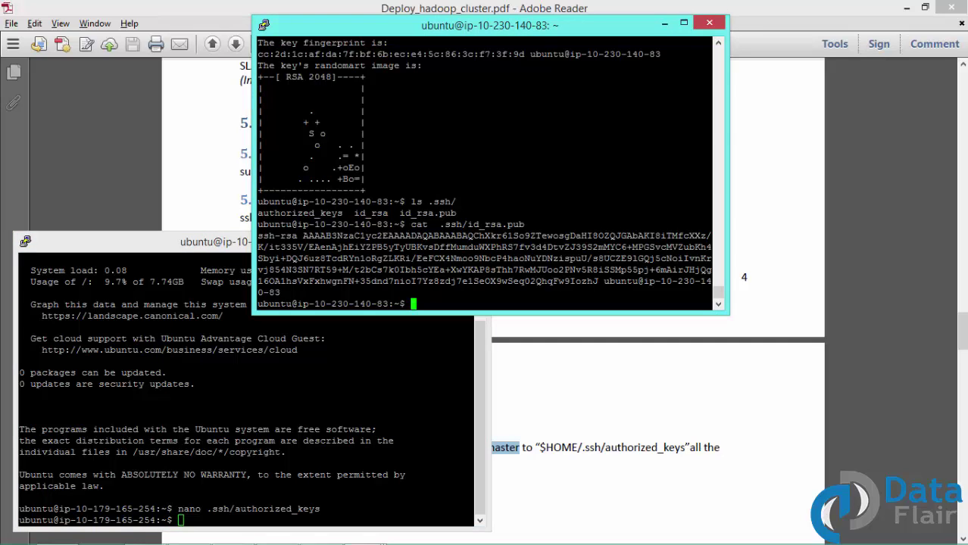
text(ssh slave-01)
key(Return)
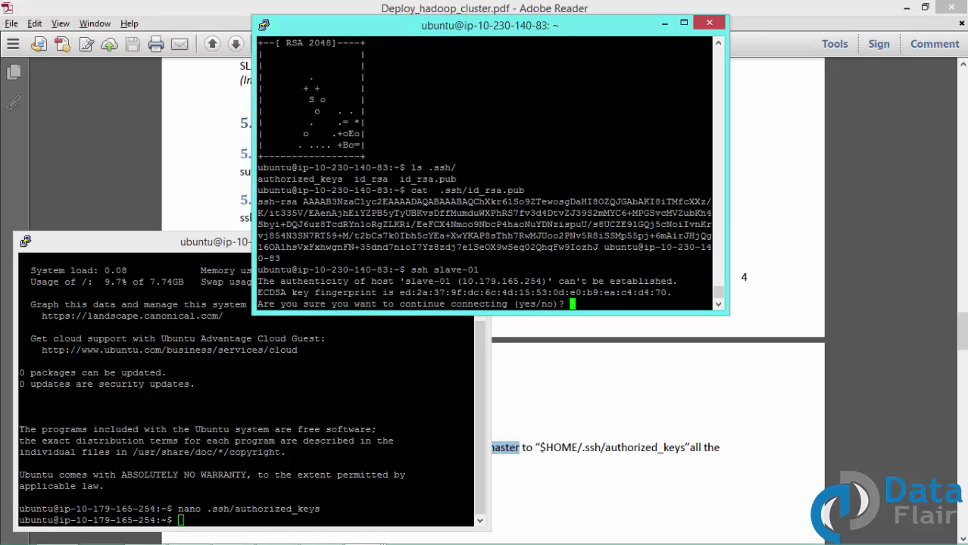
text(yes)
key(Return)
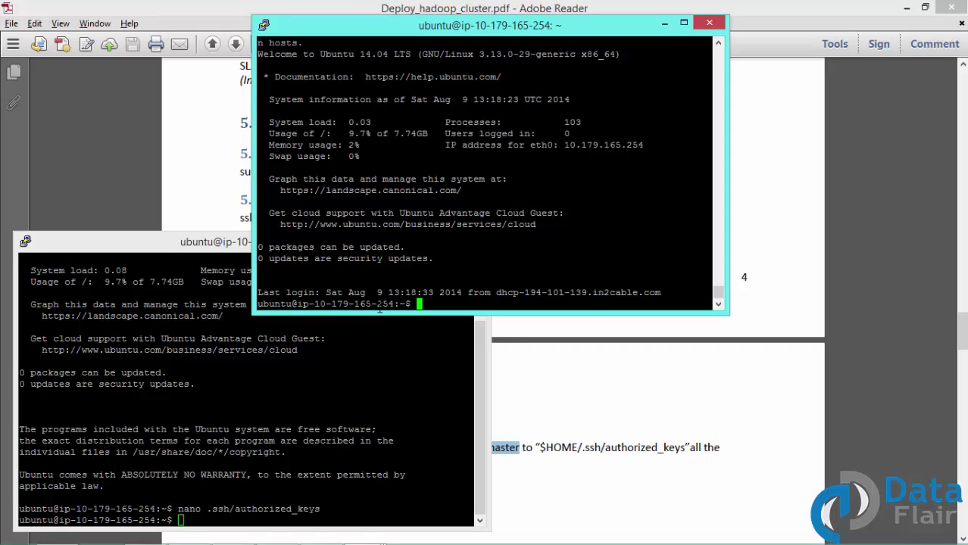
Step: Compare the prompt's host name with the one in the slave-01 terminal, and exit the SSH session back to the master
double_click(378, 305)
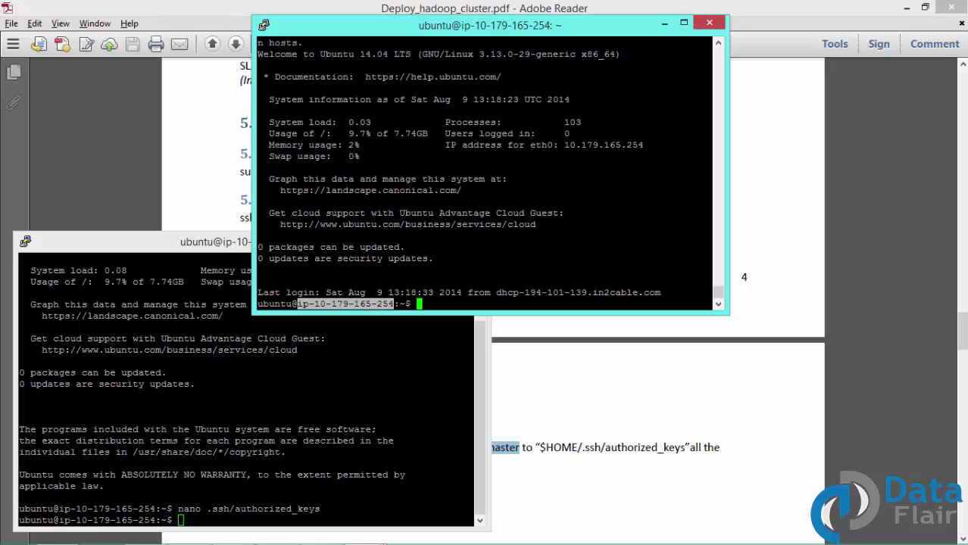
double_click(106, 521)
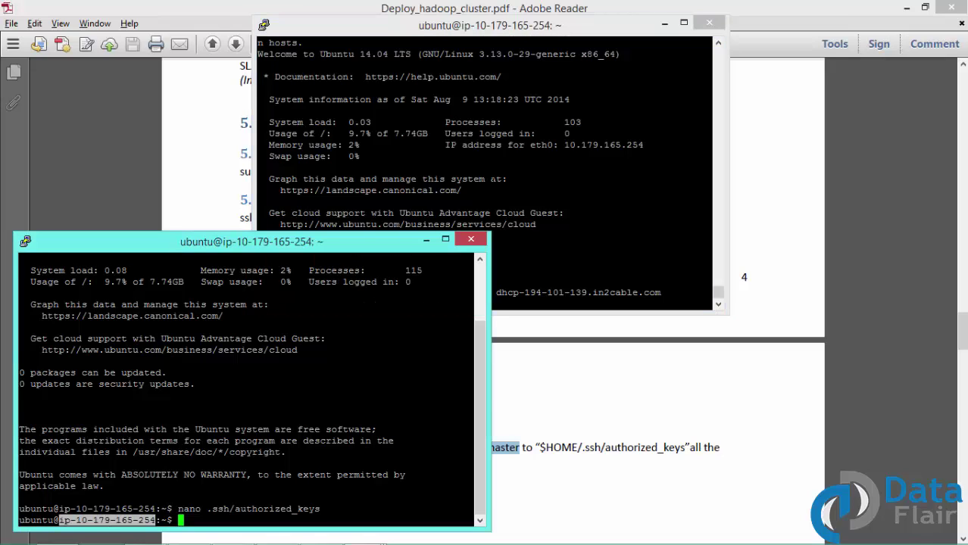
key(alt+Tab)
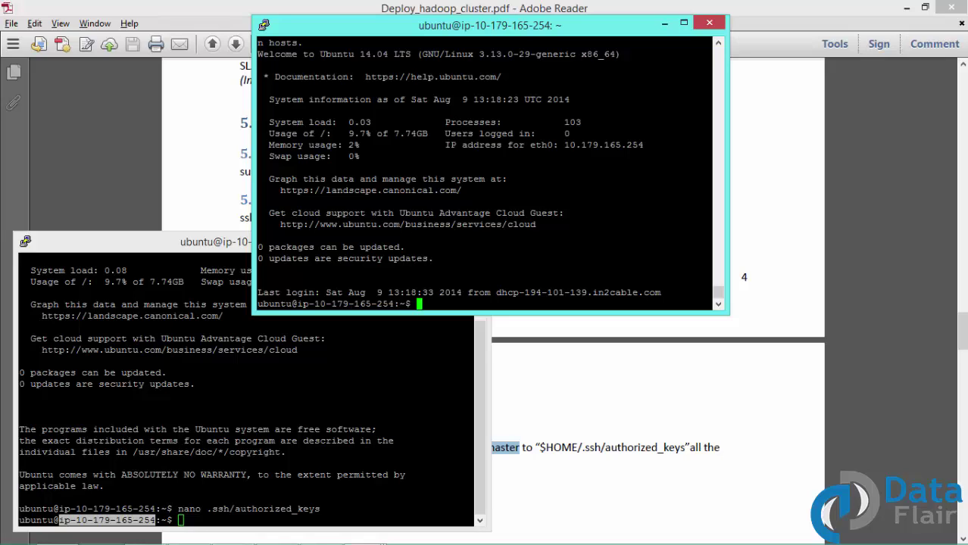
text(exit)
key(Return)
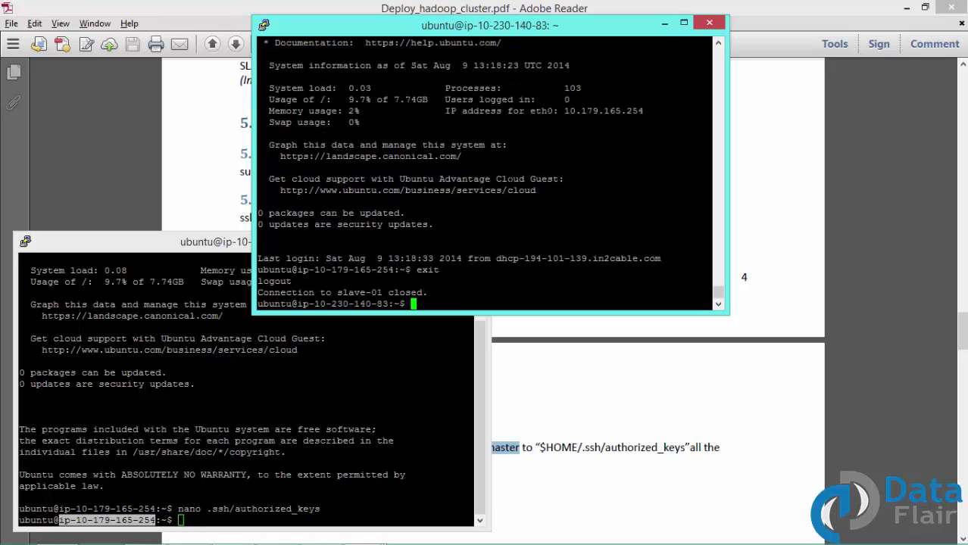
Step: Try to connect from the master with ssh slave-02, accepting the host's authenticity with yes
key(Up)
key(Return)
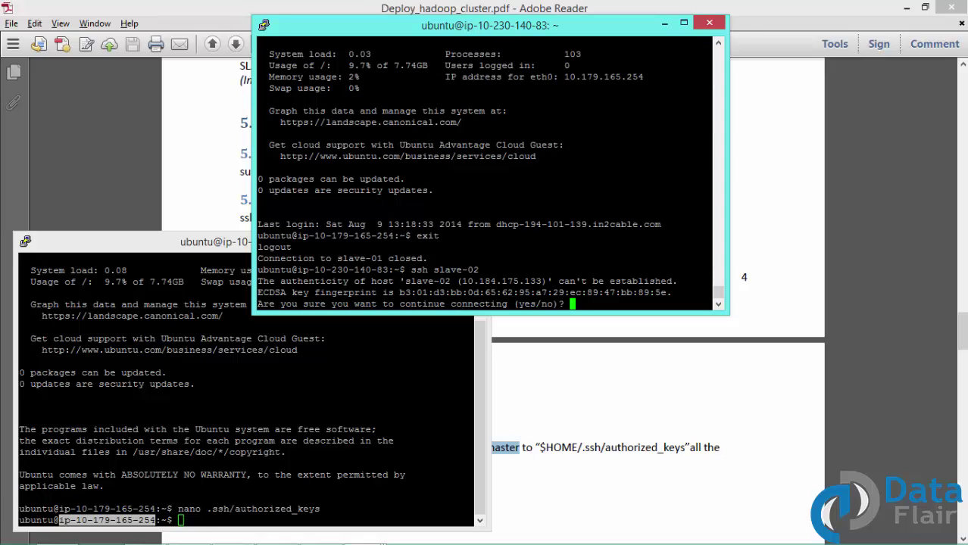
text(yes)
key(Return)
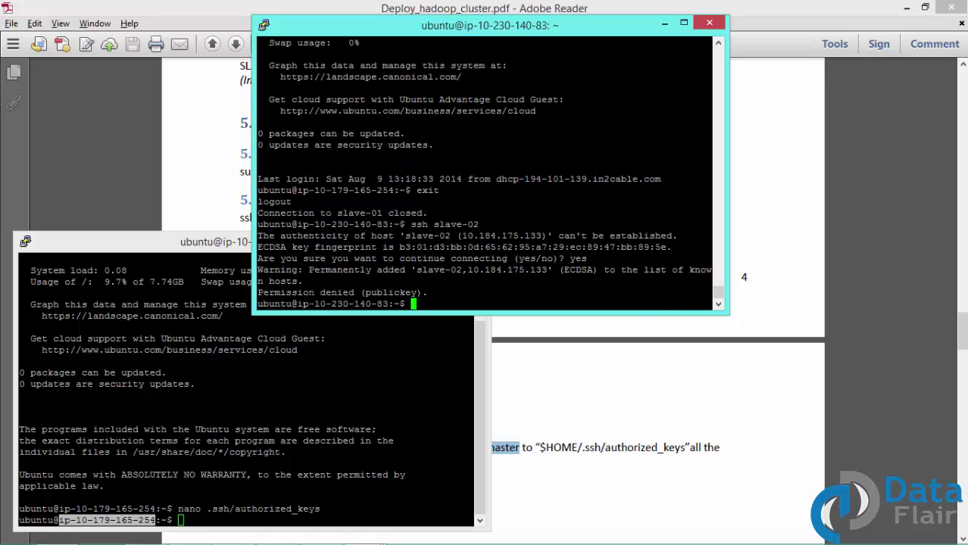
drag(257, 292, 415, 292)
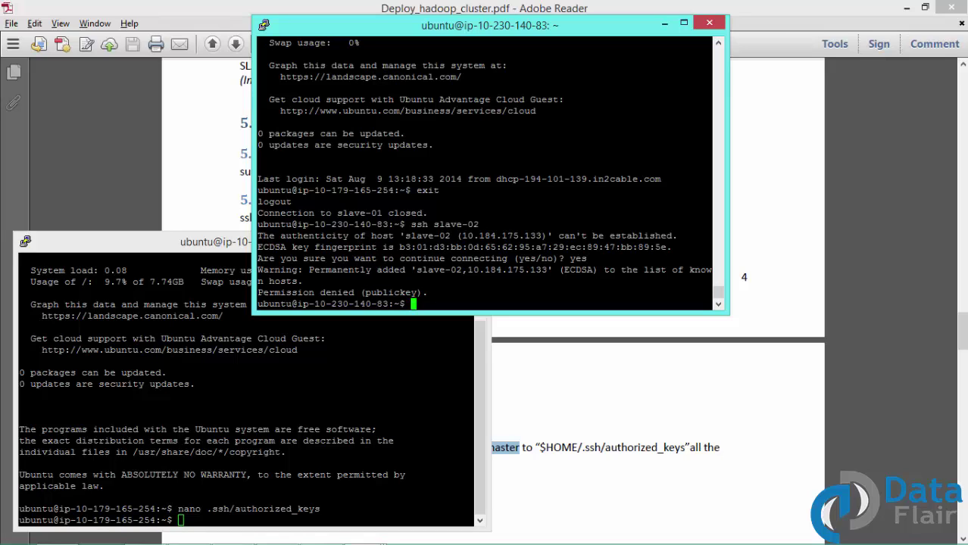
Step: Copy the master's public key again from the earlier cat .ssh/id_rsa.pub output
click(720, 47)
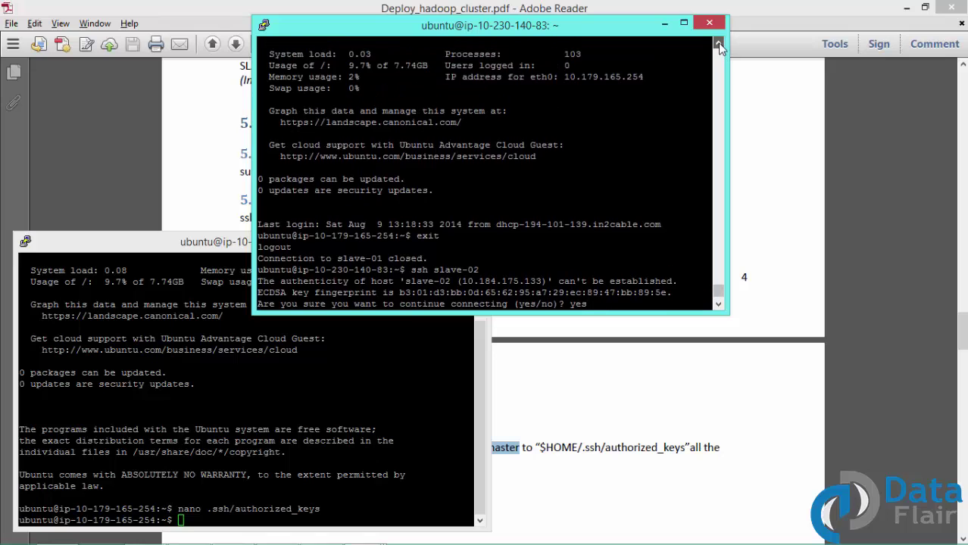
drag(719, 47, 720, 47)
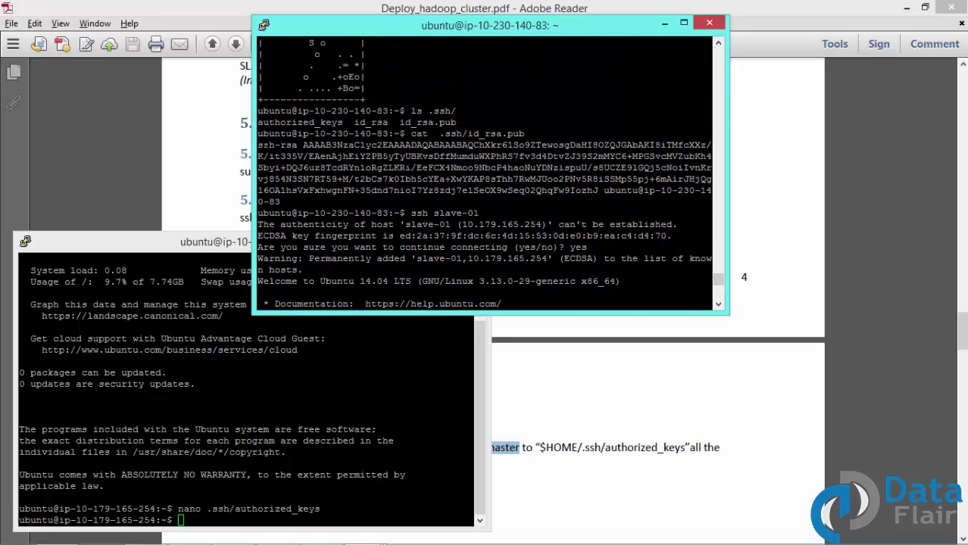
drag(258, 144, 280, 201)
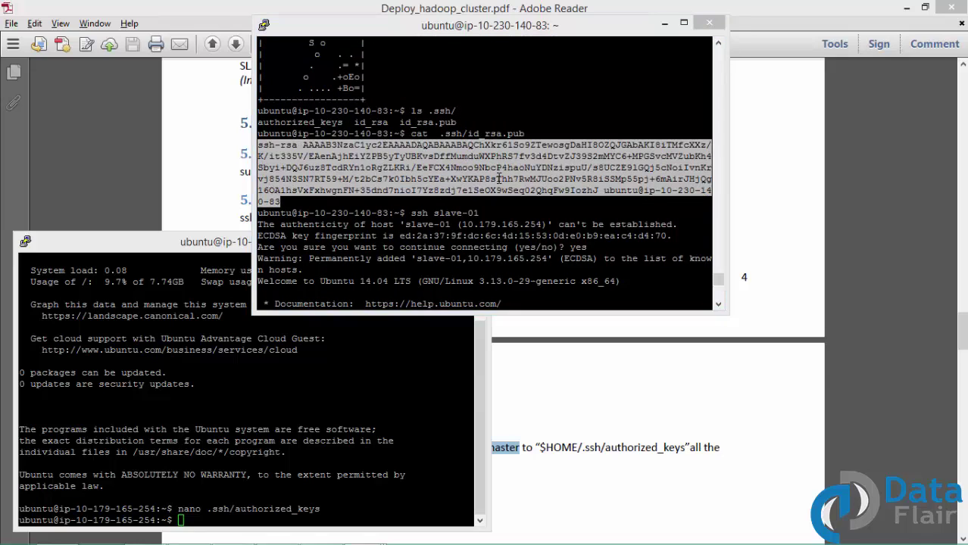
Step: Switch to the slave-02 terminal and open .ssh/authorized_keys in nano, placing the cursor on the line below the existing key
key(alt+Tab)
key(alt+Tab)
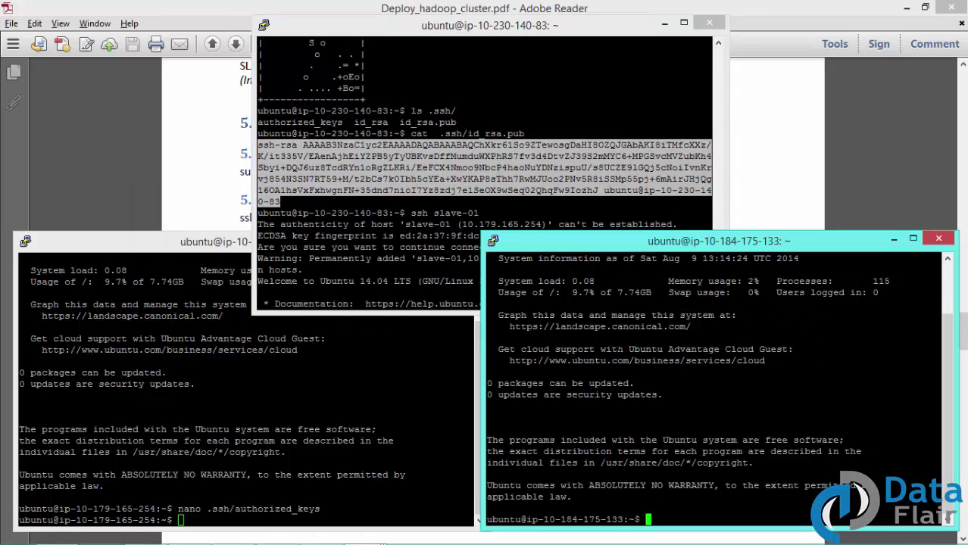
text(nano .ssh/id)
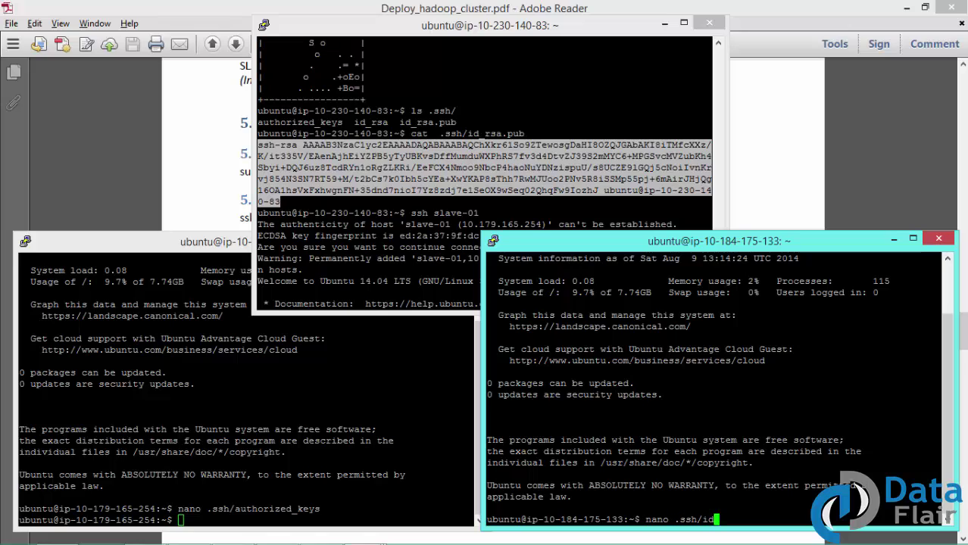
key(BackSpace)
key(BackSpace)
text(au)
key(Tab)
key(Return)
key(Down)
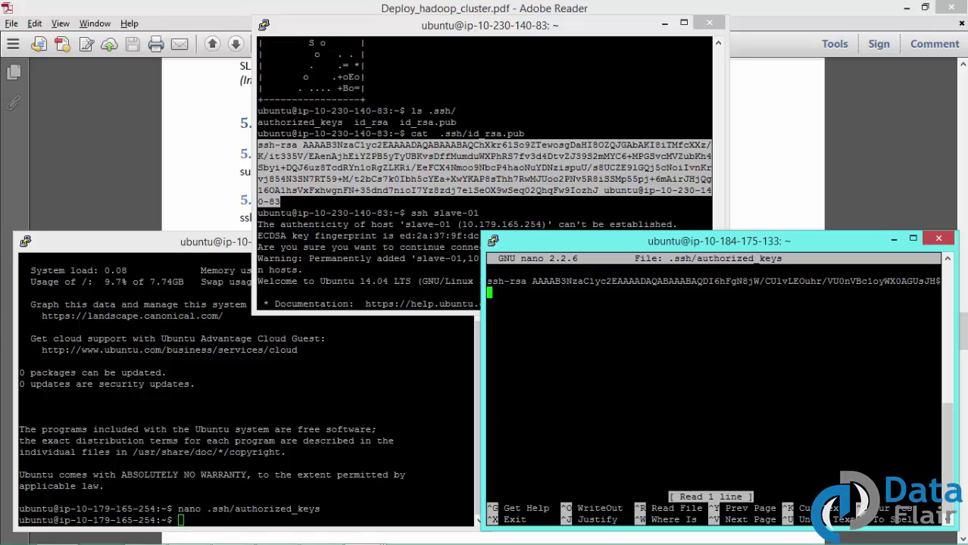
Step: Paste the master's public key into slave-02's .ssh/authorized_keys, save the file under the same name and exit nano
key(shift+Insert)
key(ctrl+x)
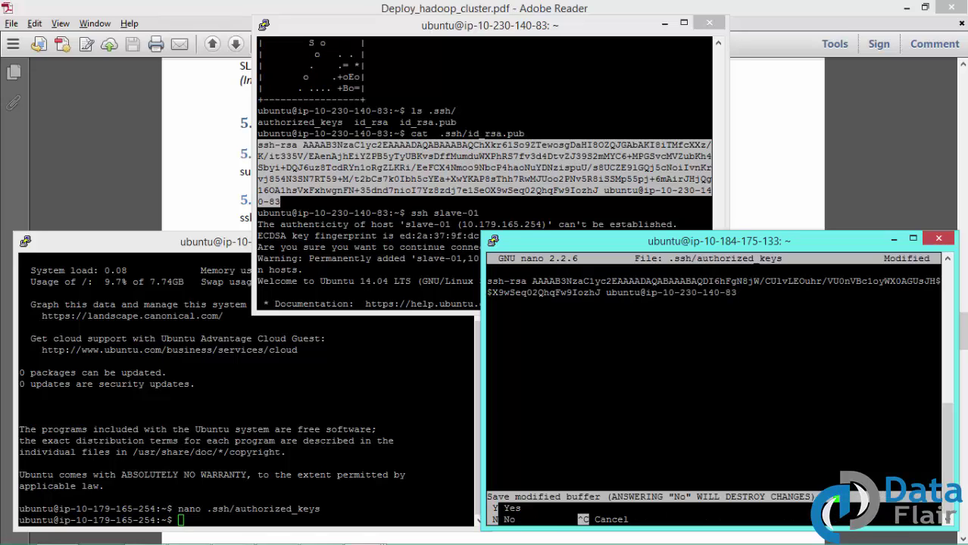
key(y)
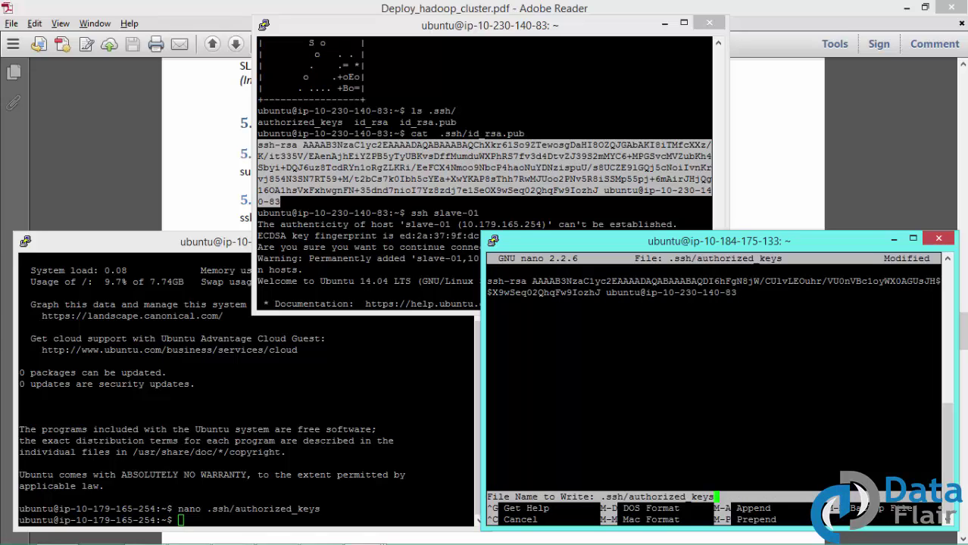
key(Return)
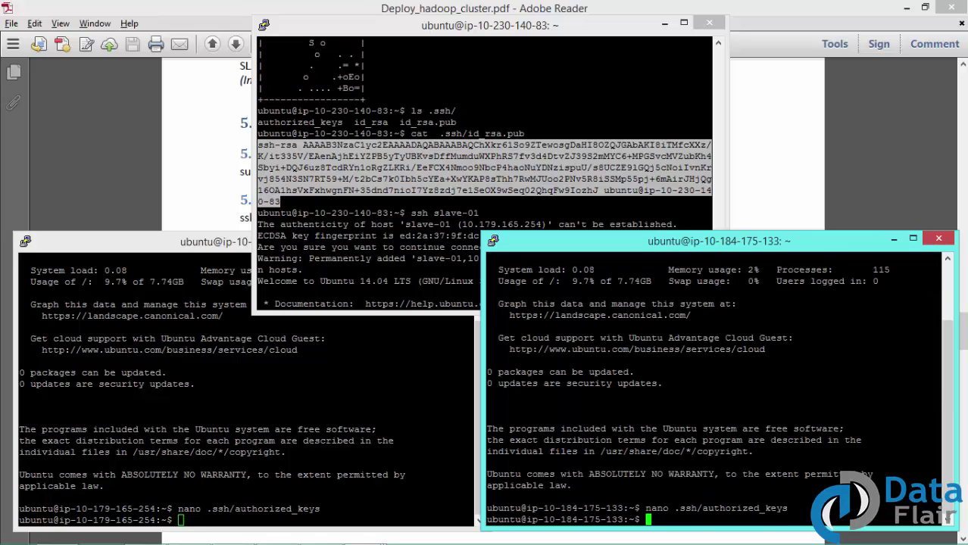
Step: Switch to the master terminal and connect again with ssh slave-02
key(alt+Tab)
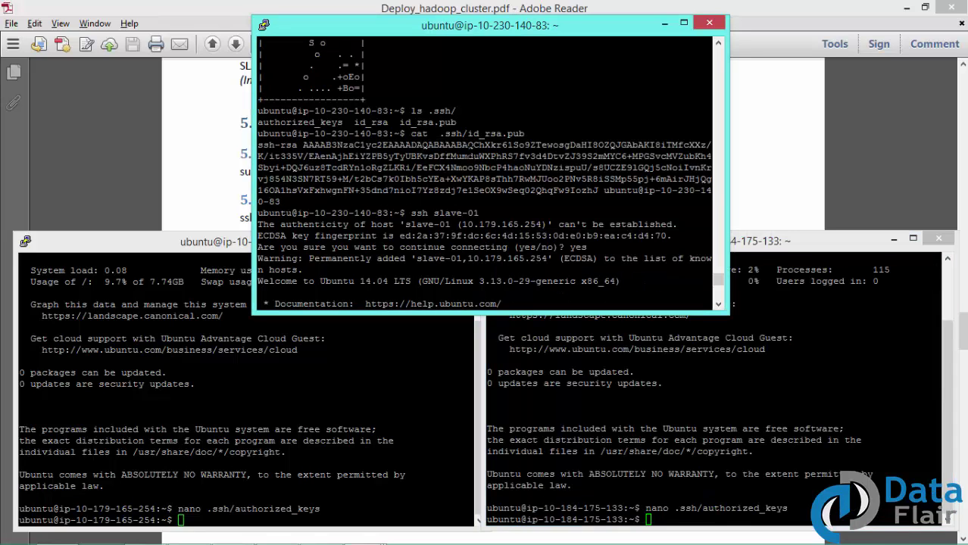
key(Up)
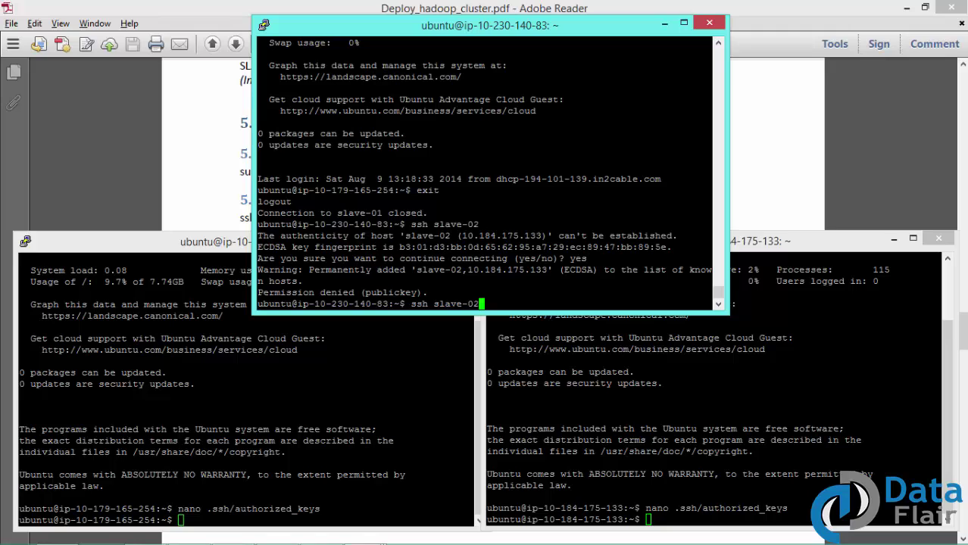
key(Return)
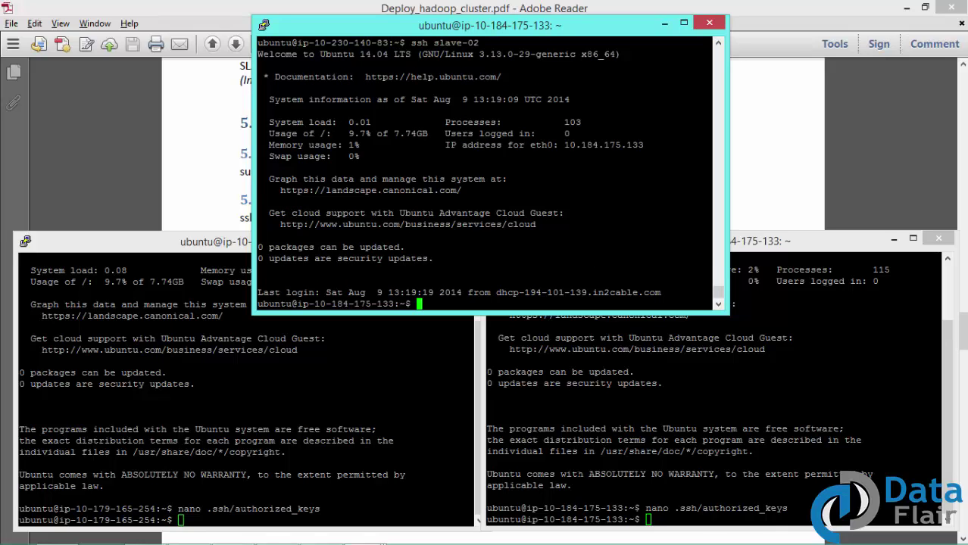
Step: Compare the session's host name with the one in the slave-02 terminal, and log out of slave-02 back to the master
double_click(595, 521)
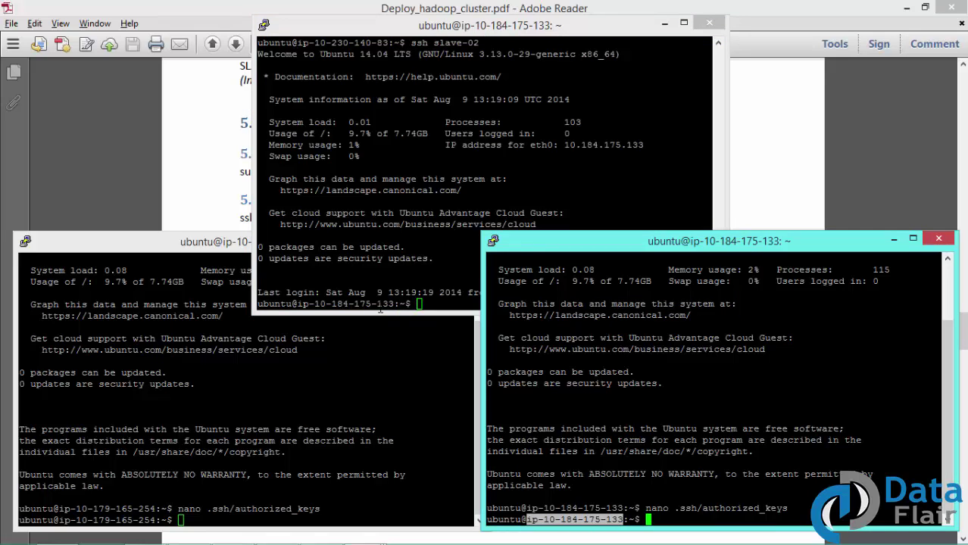
double_click(380, 303)
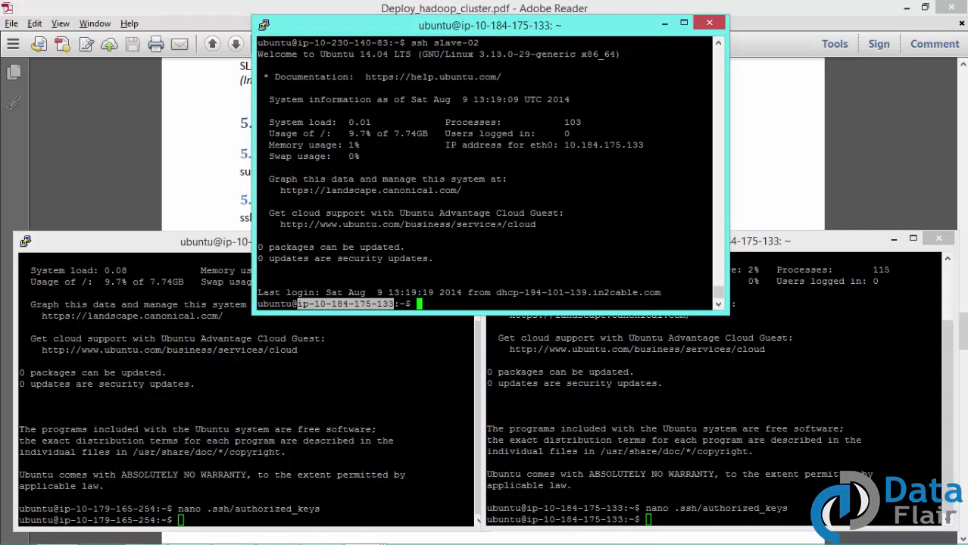
click(497, 226)
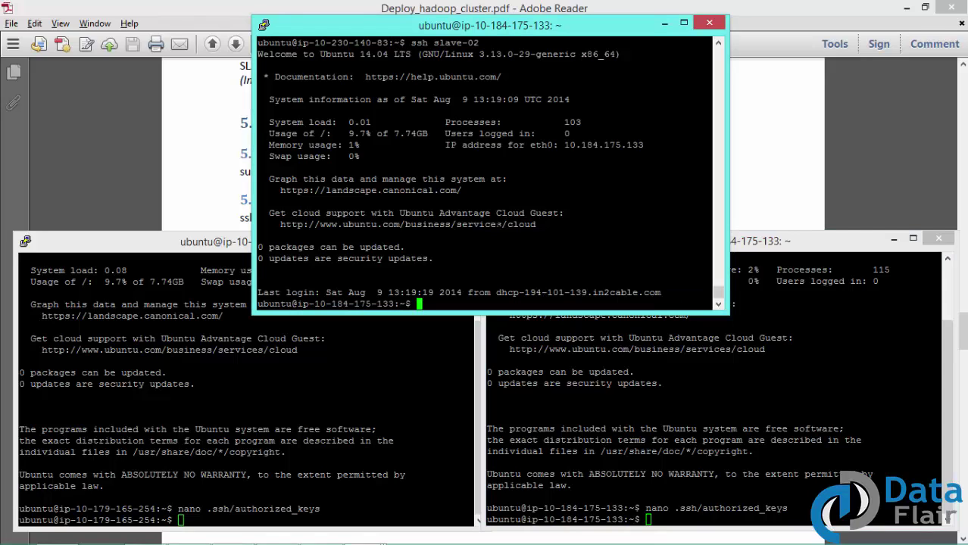
key(ctrl+d)
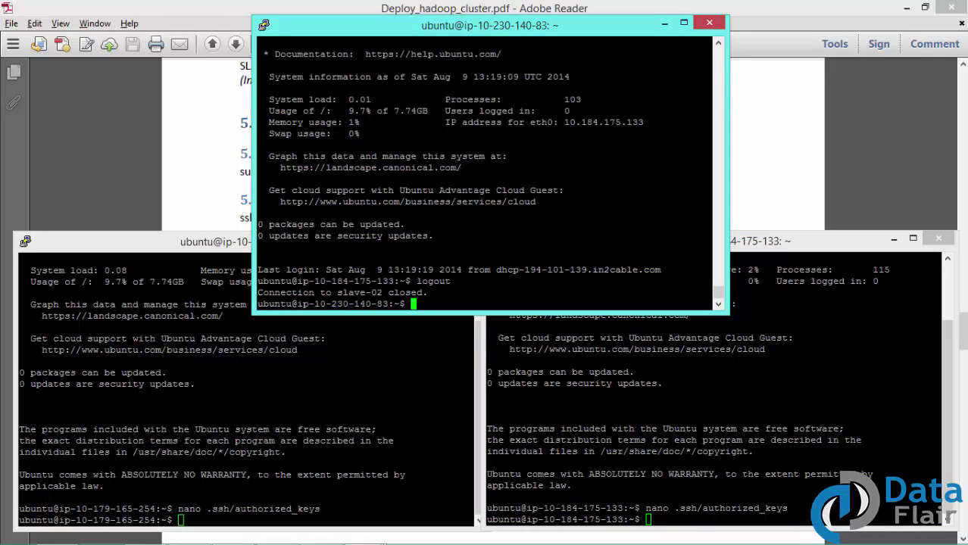
key(alt+Tab)
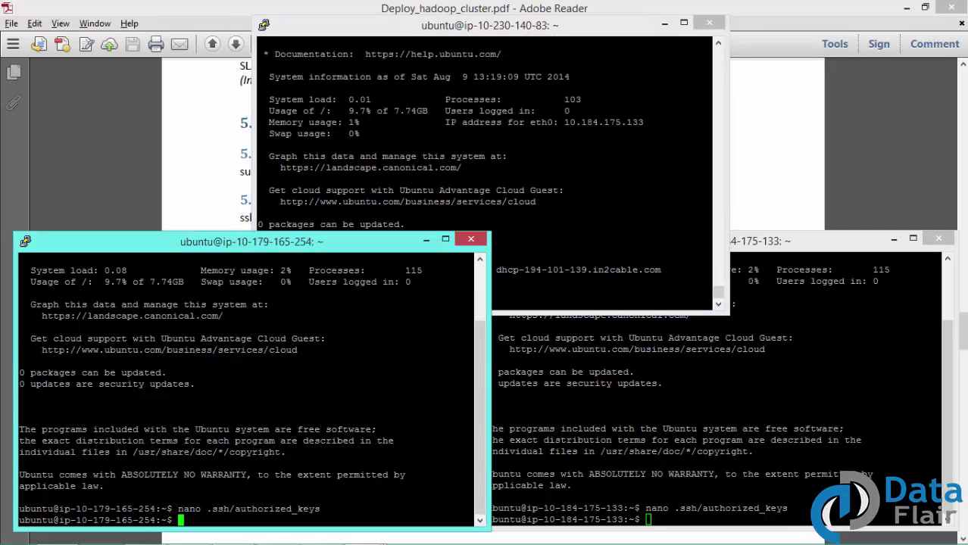
key(alt+Tab)
key(alt+Tab)
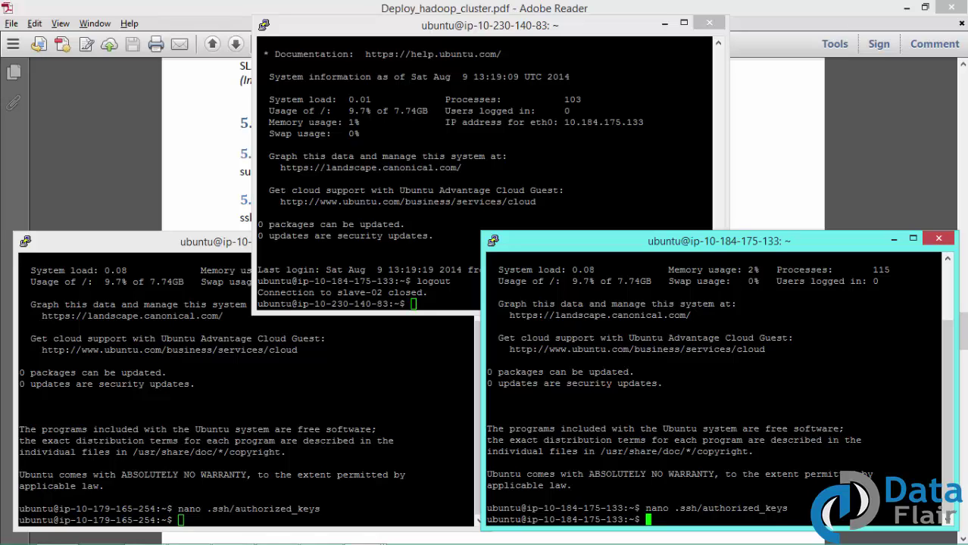
key(alt+Tab)
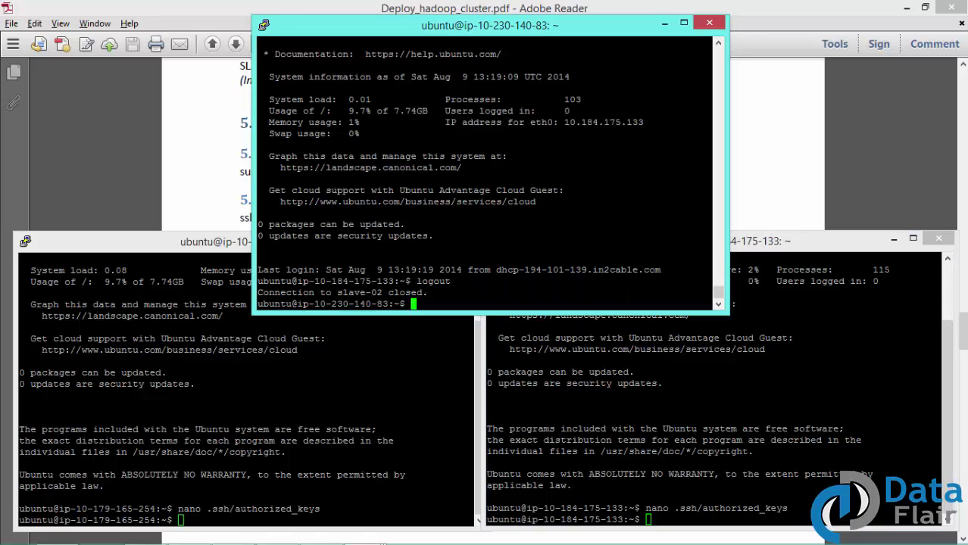
key(alt+Tab)
key(alt+Tab)
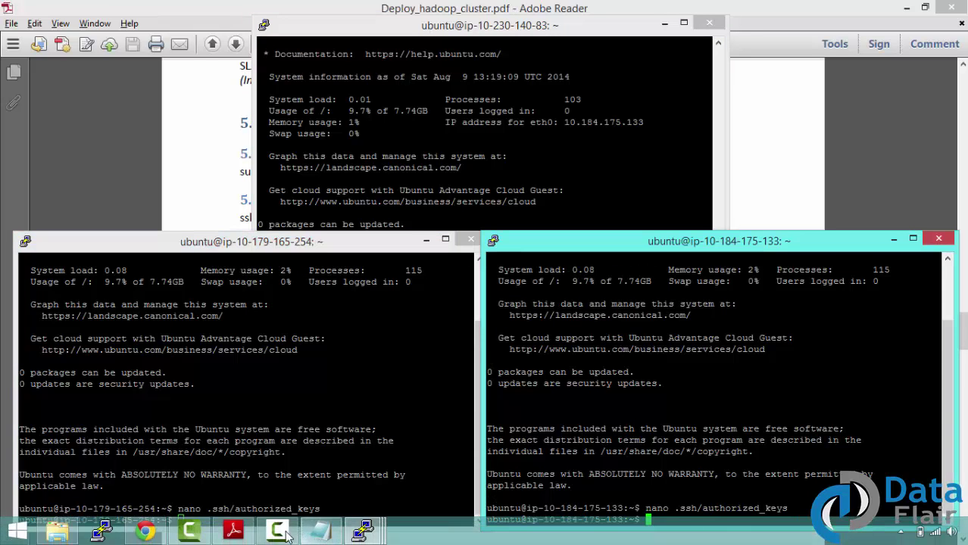
click(278, 533)
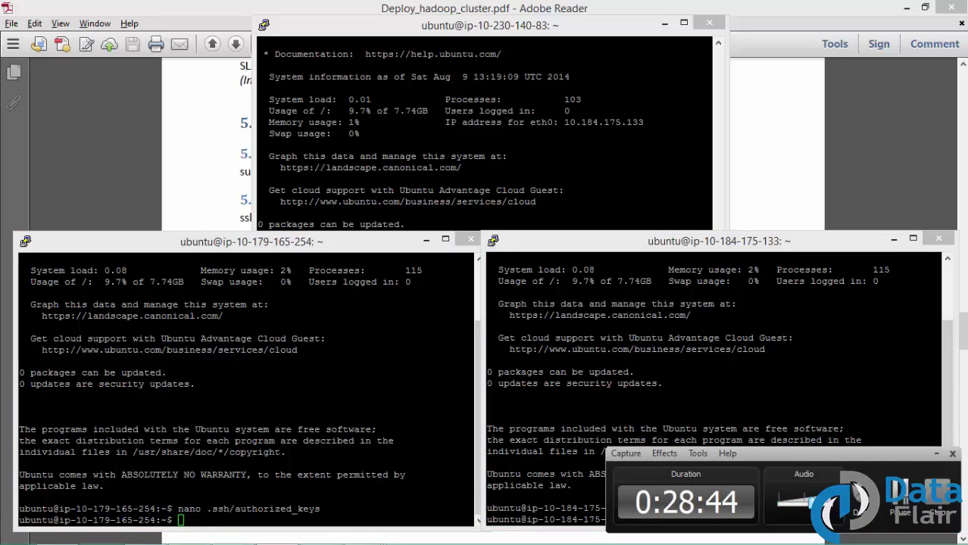
key(alt+Tab)
key(alt+Tab)
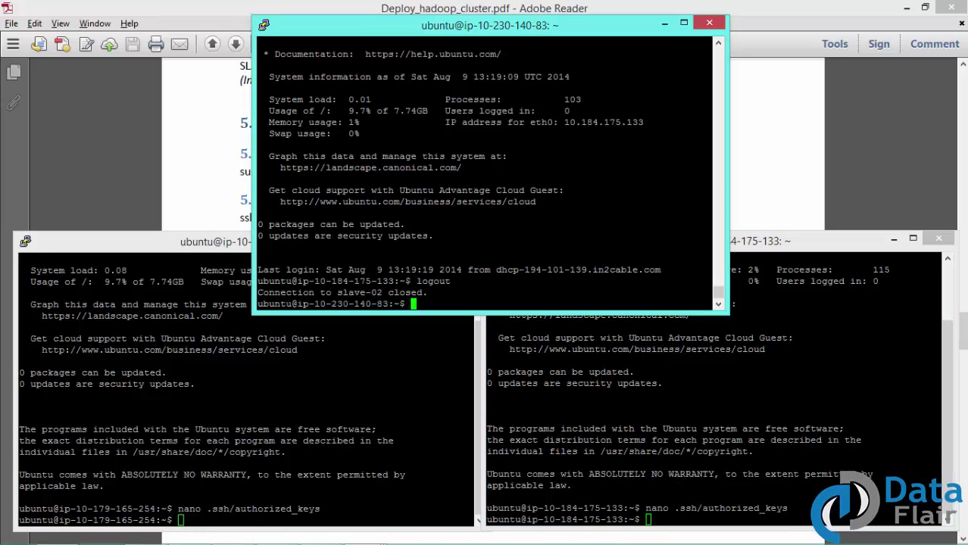
Step: Switch to the Deploy_hadoop_cluster.pdf guide and copy the Hadoop tarball URL from section 5.1 Download Hadoop
click(550, 7)
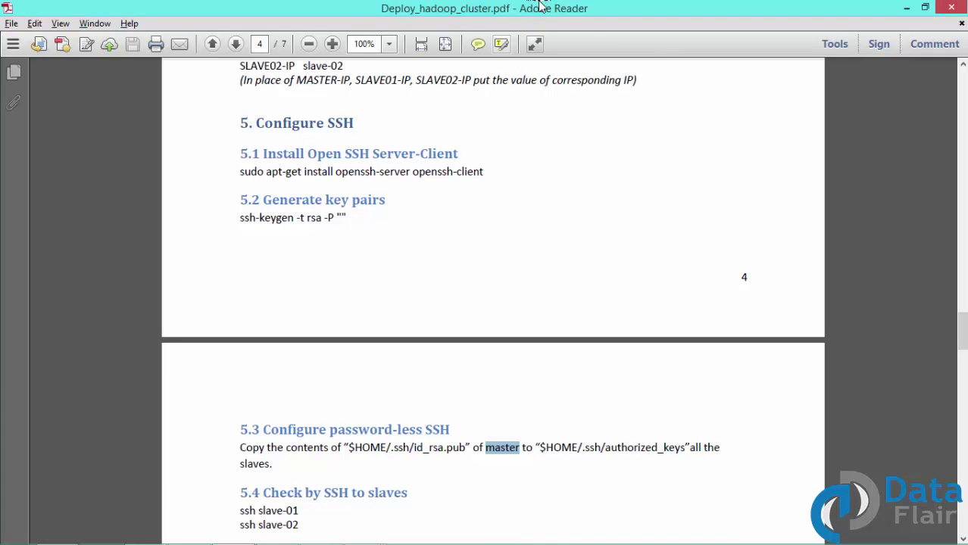
scroll(540, 4, down, 1)
scroll(540, 4, down, 5)
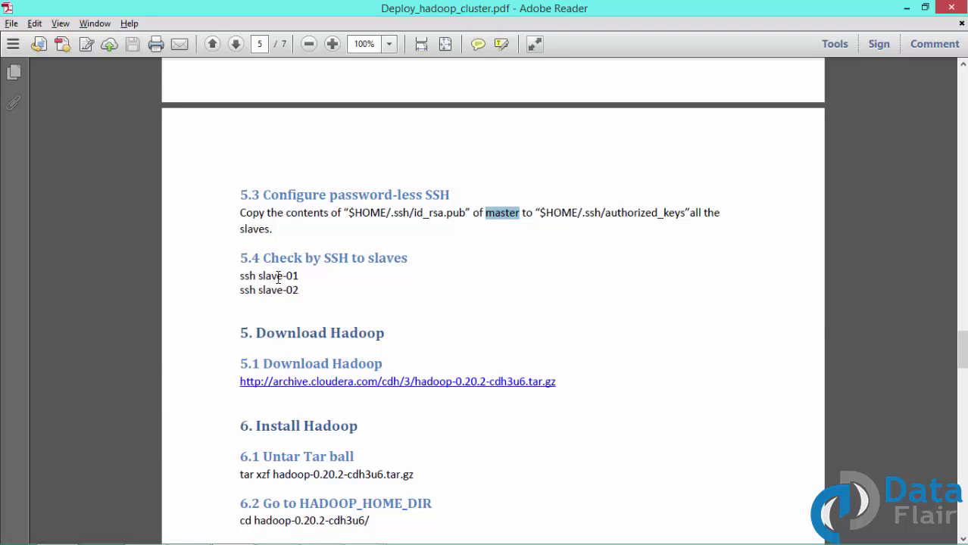
scroll(428, 6, down, 3)
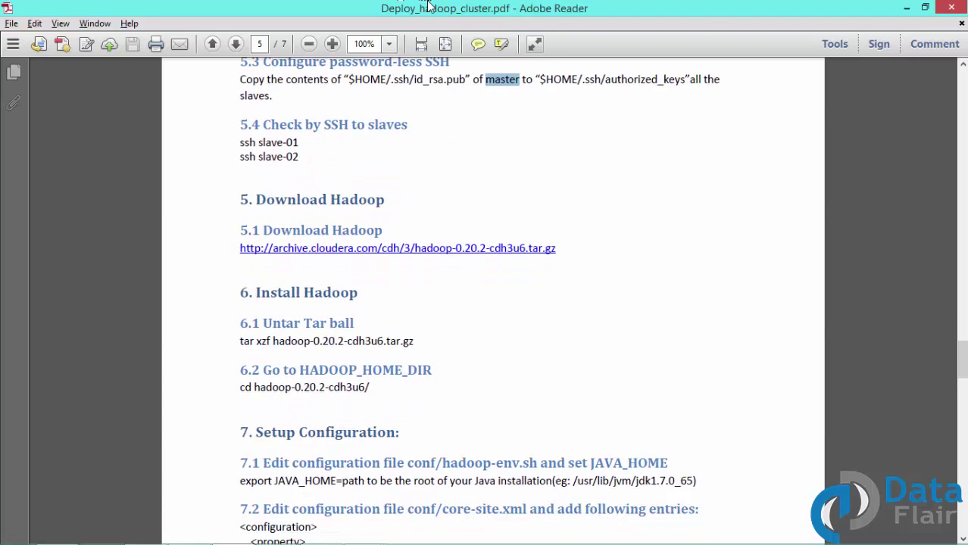
click(235, 249)
triple_click(235, 249)
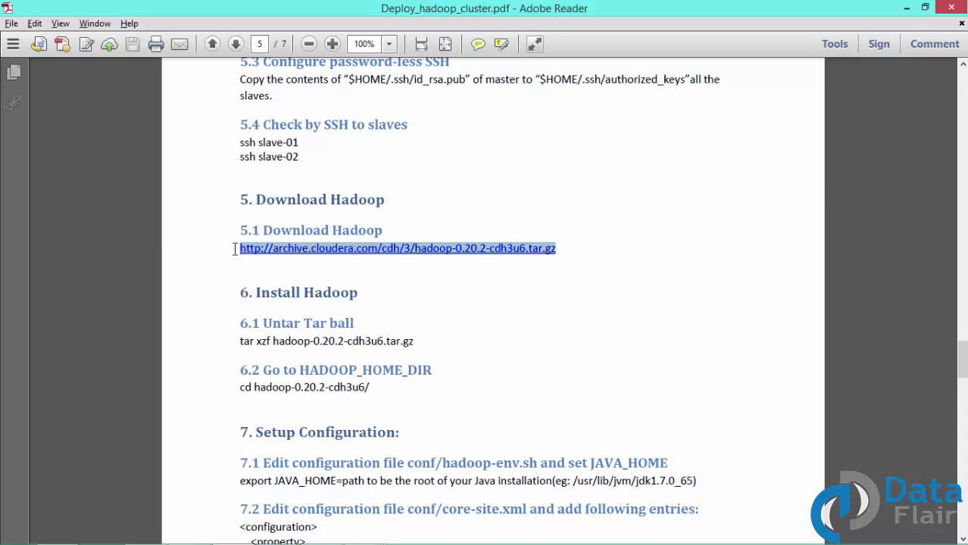
key(alt+Tab)
key(Tab)
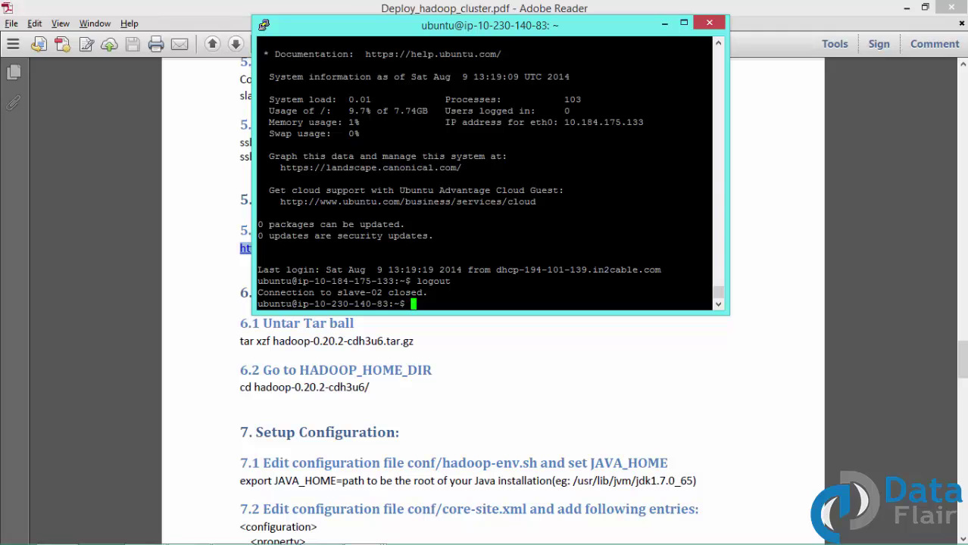
text(wget)
key(shift+Insert)
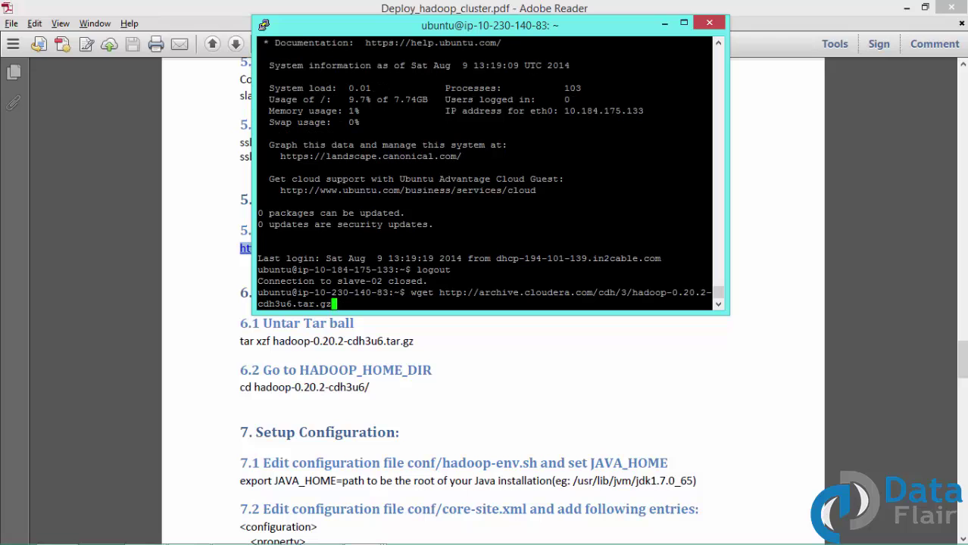
key(Return)
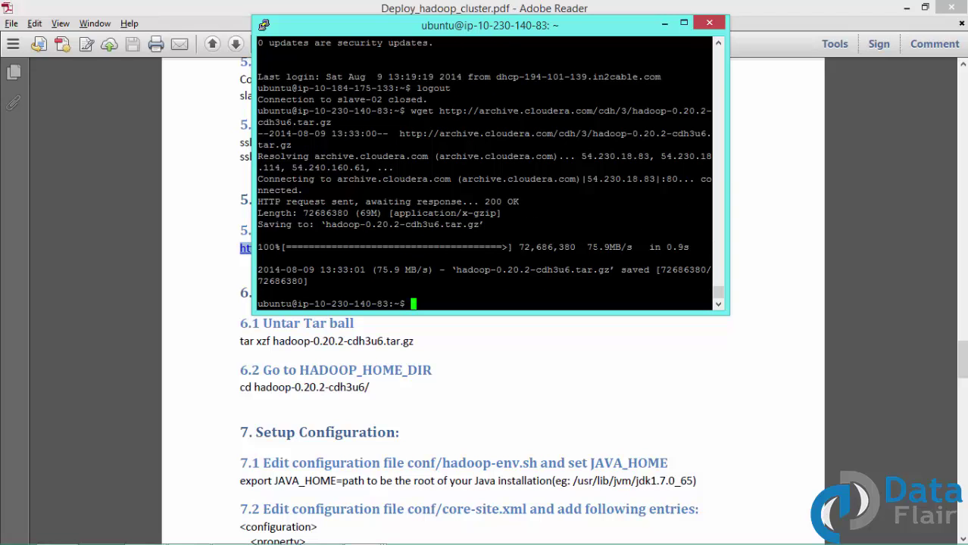
Step: Examine the transferred size, speed and elapsed time in the wget output
double_click(604, 247)
drag(532, 246, 520, 247)
click(523, 247)
drag(689, 247, 666, 247)
click(677, 247)
Step: Consult section 6 Install Hadoop in the PDF guide and extract the archive on the master with tar xzf hadoop-0.20.2-cdh3u6.tar.gz
click(640, 4)
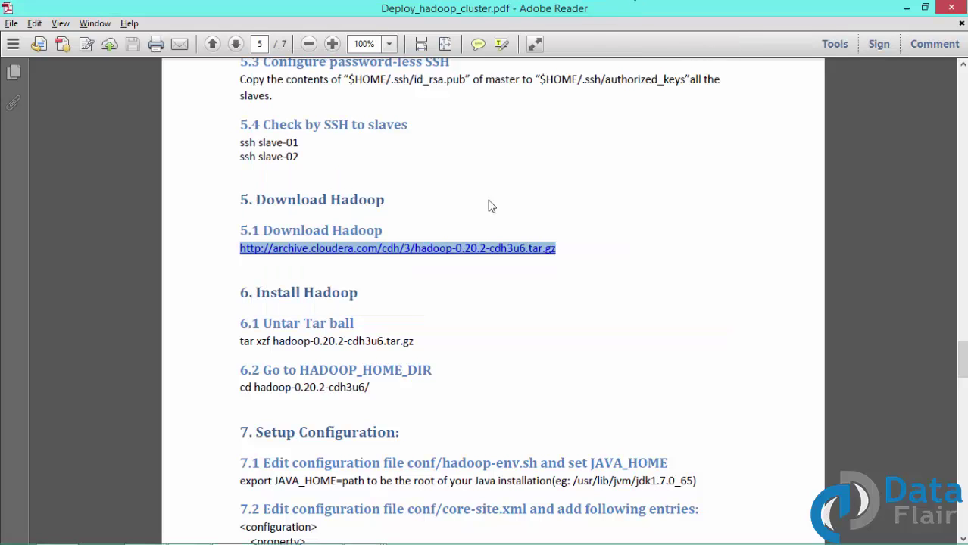
triple_click(258, 296)
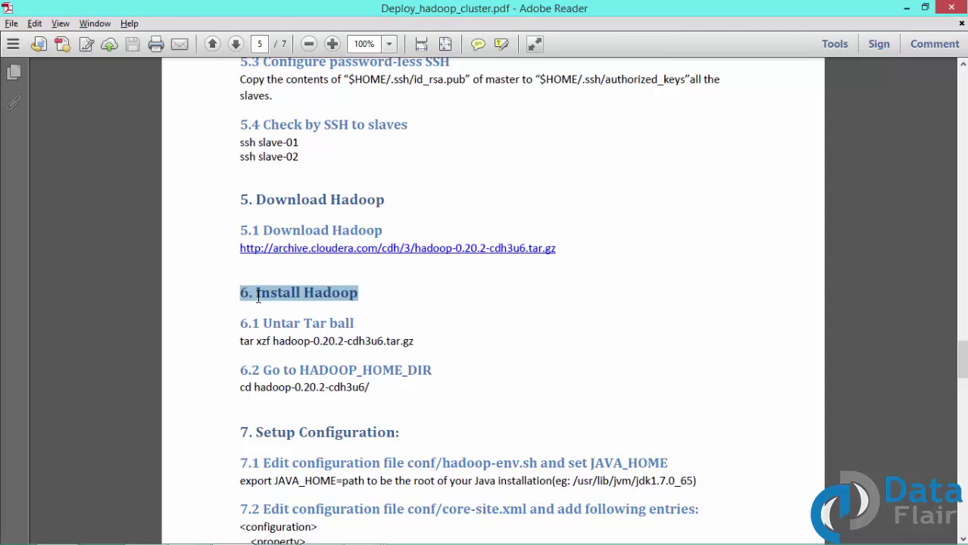
scroll(258, 296, down, 6)
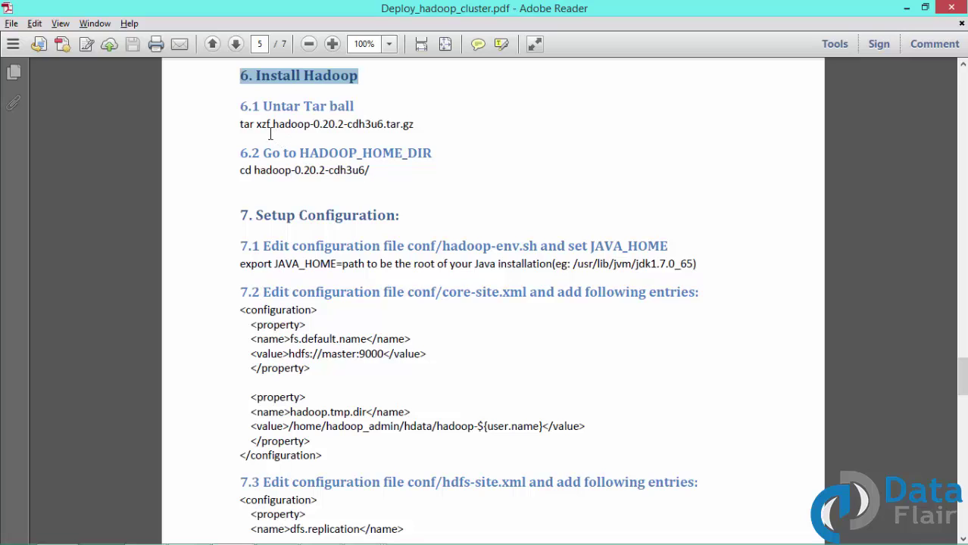
key(alt+Tab)
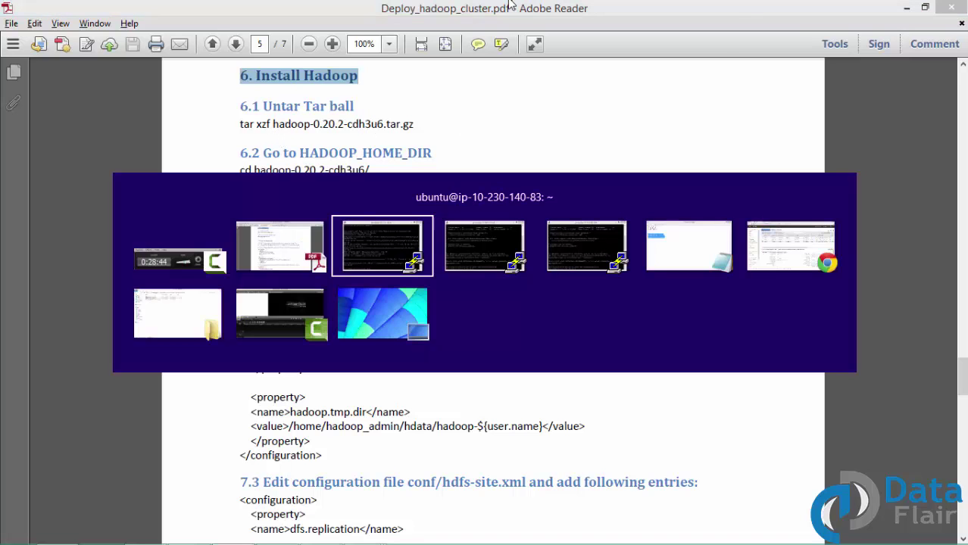
text(tar )
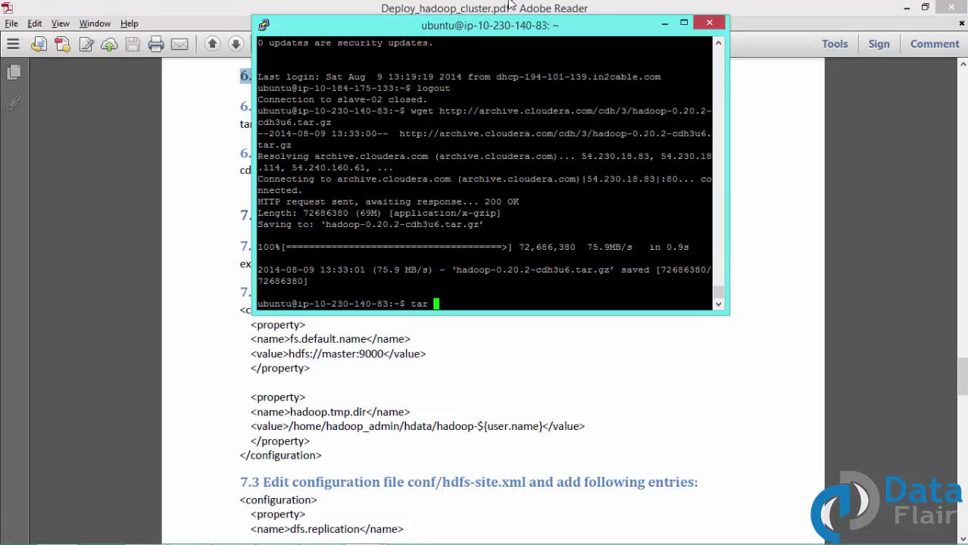
text(xzf h)
key(Tab)
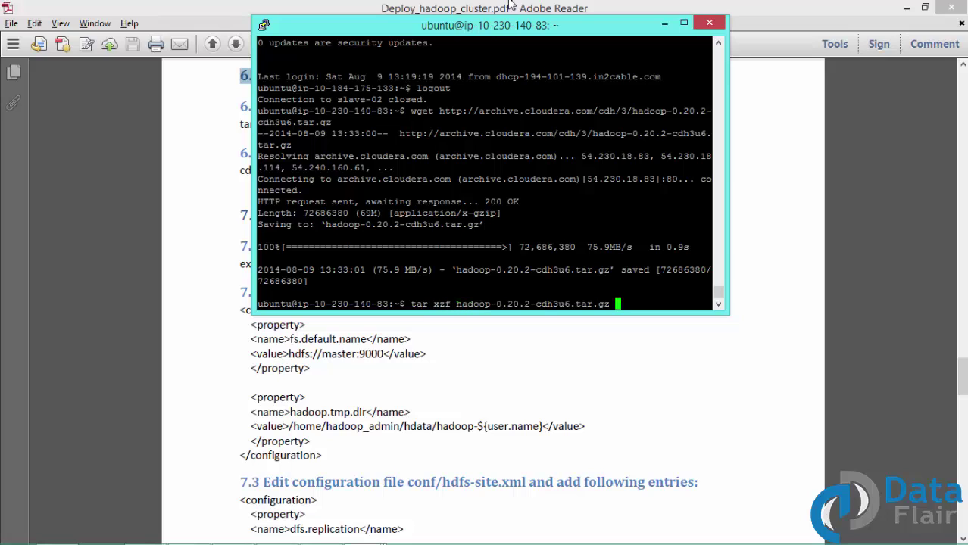
key(Return)
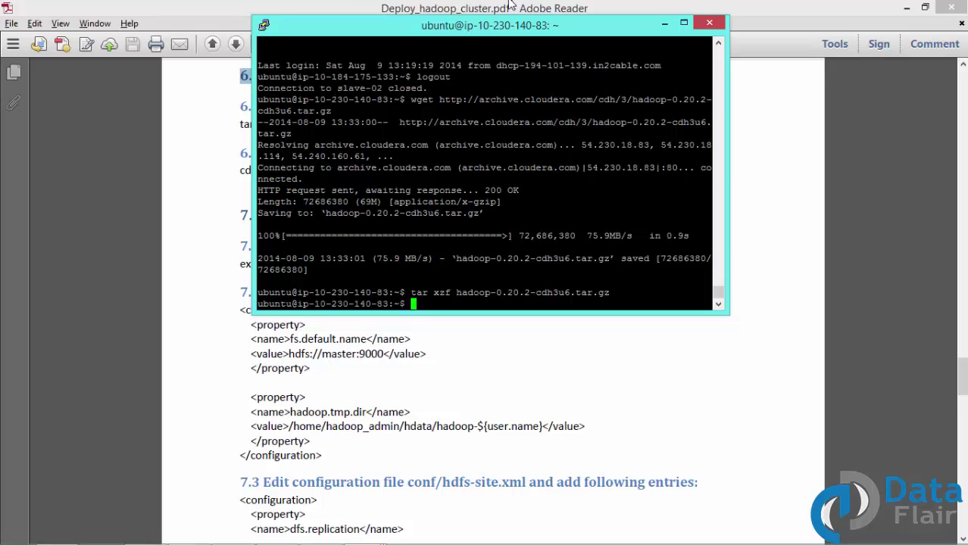
Step: List the master's home directory with ls and check for the extracted Hadoop folder
text(ls)
key(Return)
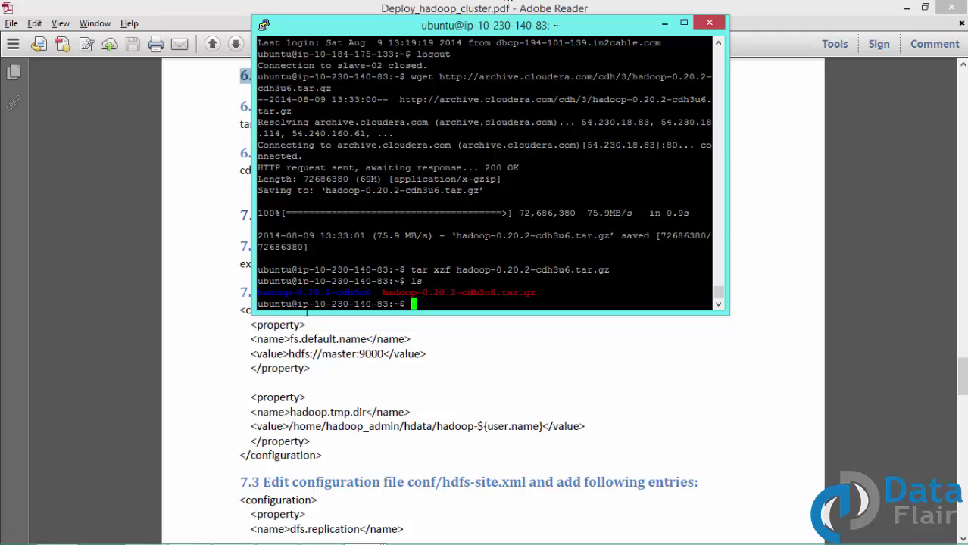
key(XF86MonBrightnessDown)
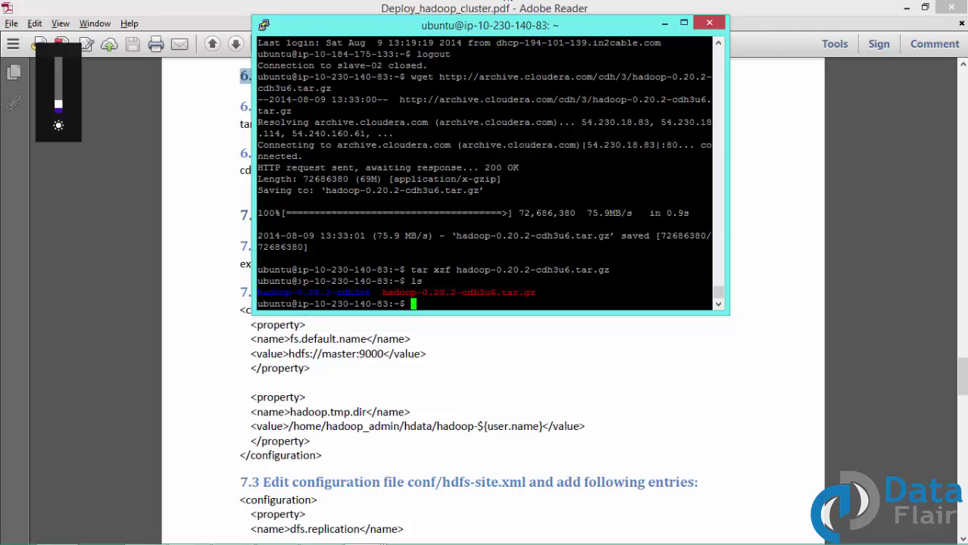
double_click(313, 292)
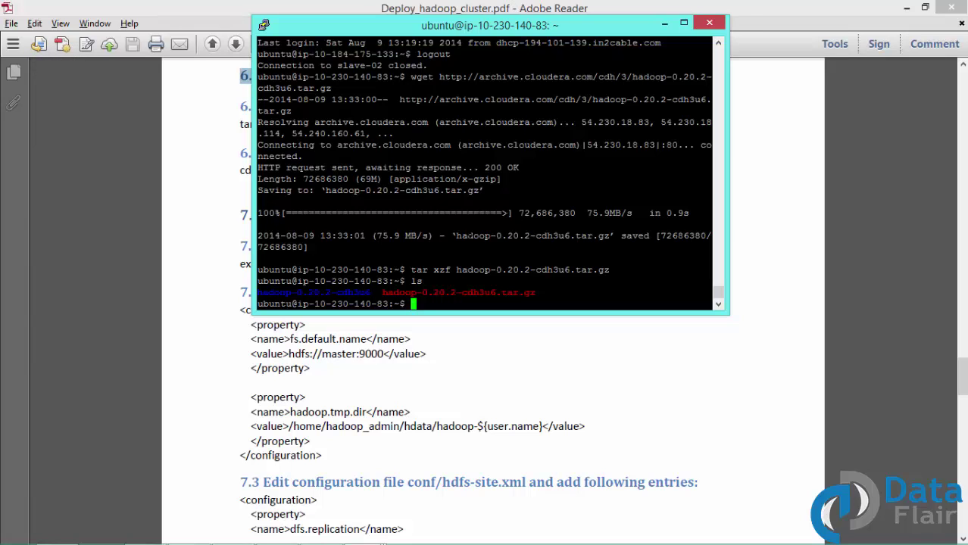
Step: Consult section 6.2 in the PDF guide and change the master's working directory to hadoop-0.20.2-cdh3u6/
click(664, 23)
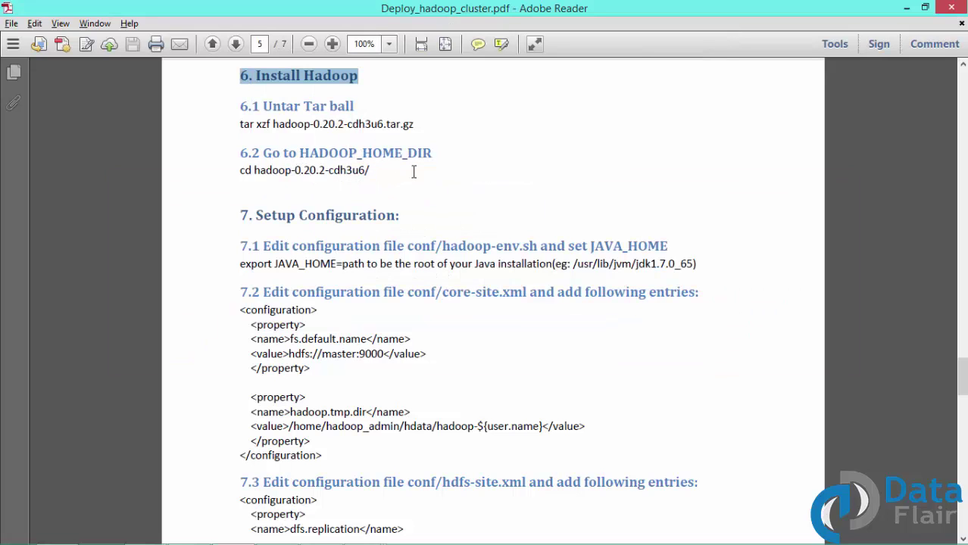
key(alt+Tab)
text(cd h)
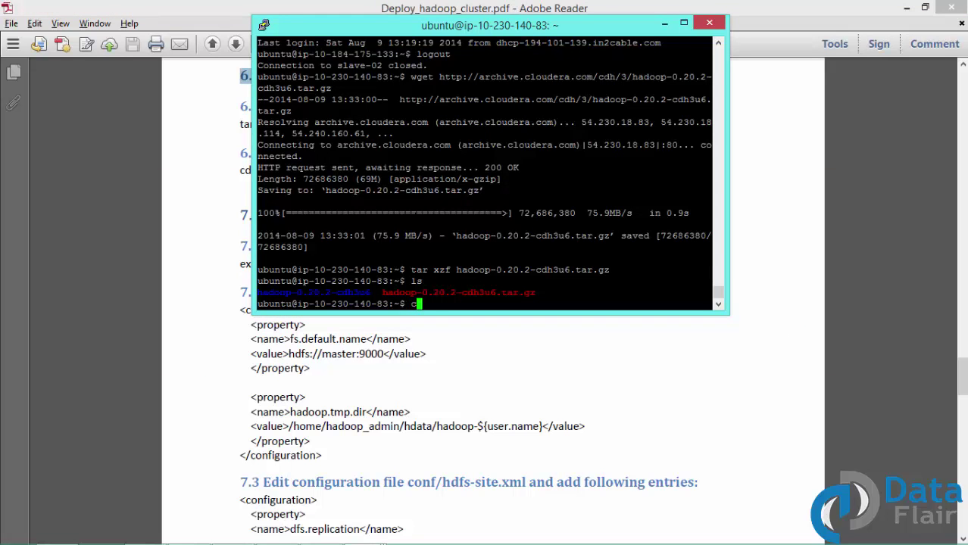
key(Tab)
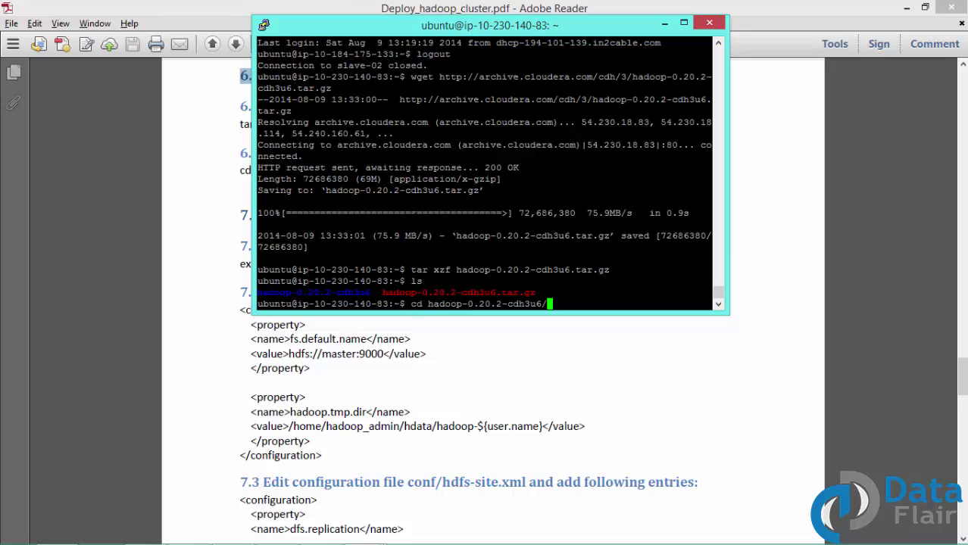
key(Return)
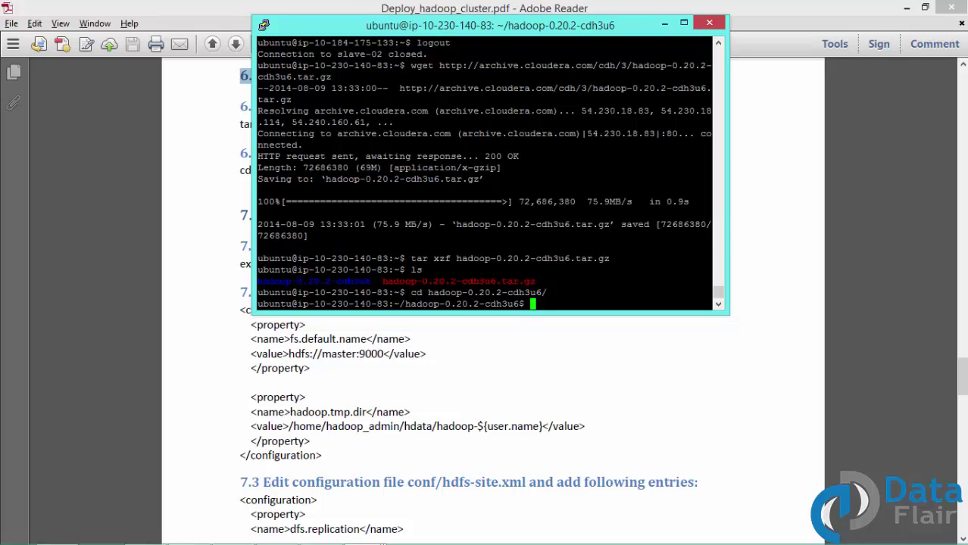
Step: Read section 7.1 on JAVA_HOME in the PDF guide and list the contents of /usr/lib/jvm/ on the master
click(438, 5)
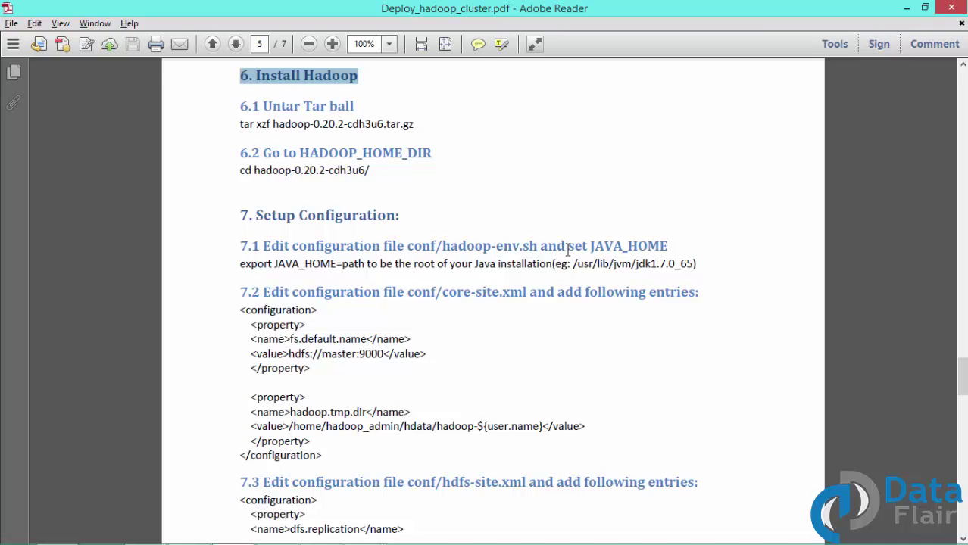
key(alt+Tab)
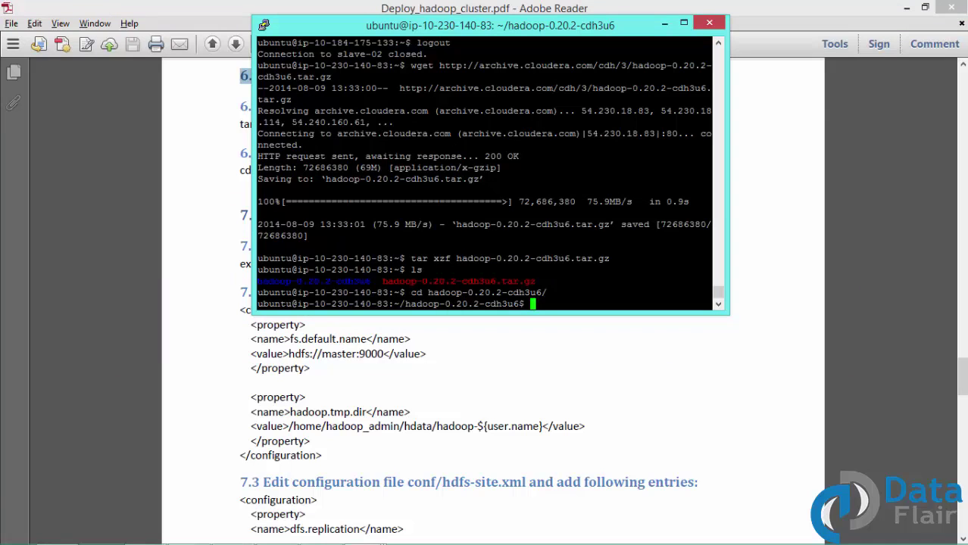
text(ls /usr/lib/jvm/)
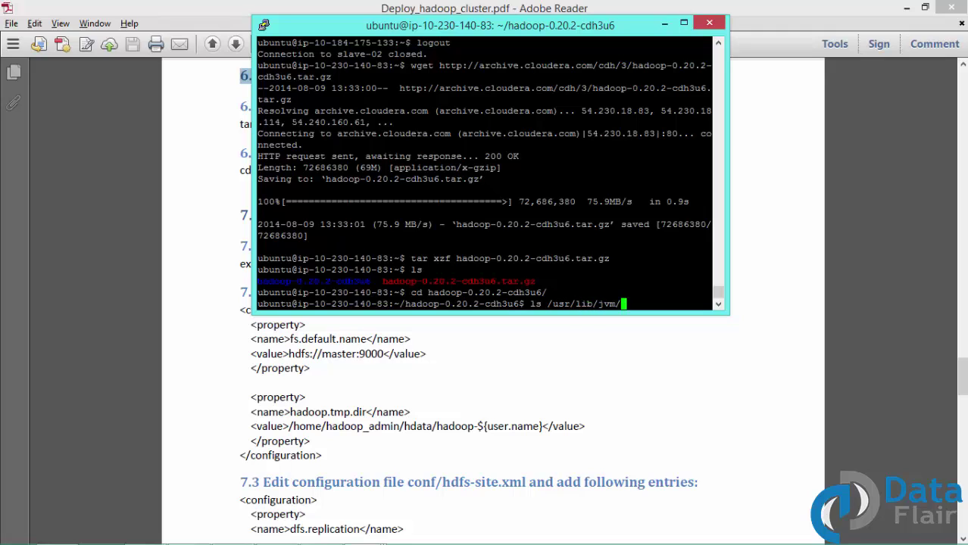
key(Return)
key(Up)
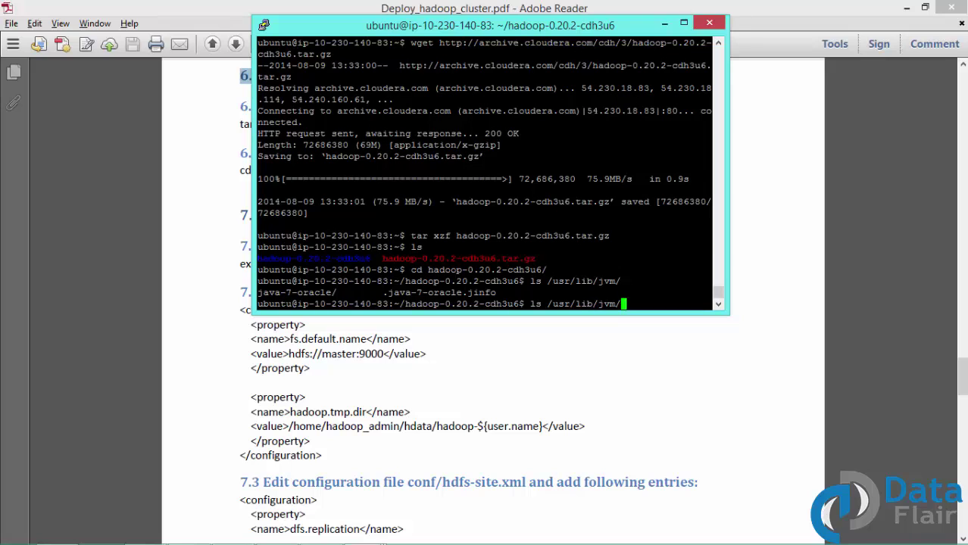
key(Return)
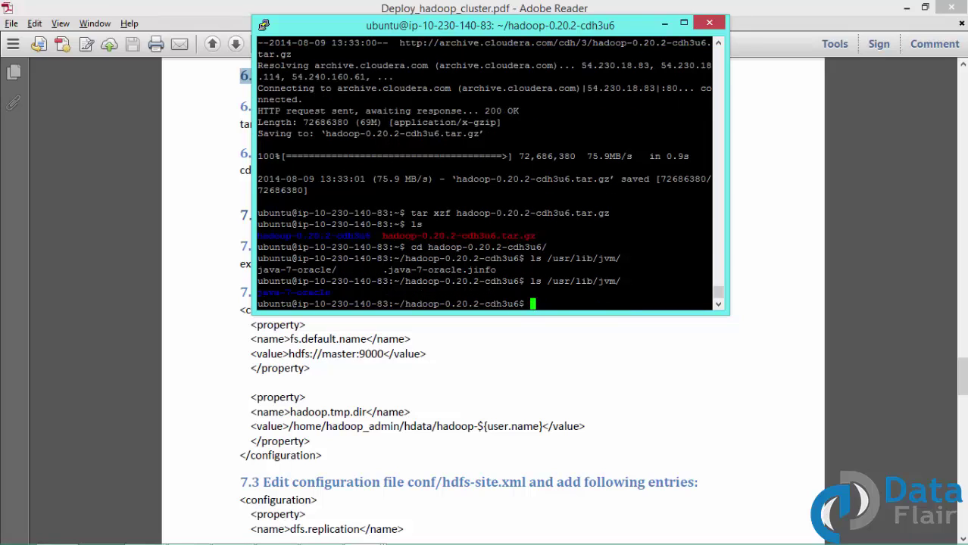
Step: Compose the Java installation path /usr/lib/jvm/java-7-oracle/ at the prompt, copy it, and abandon the command without running it
text(ja)
key(Up)
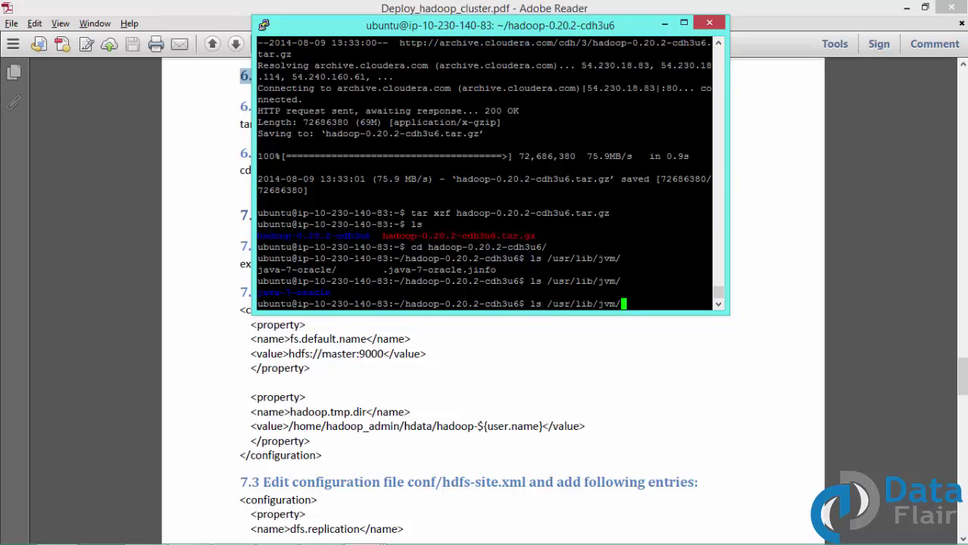
text(j)
key(Tab)
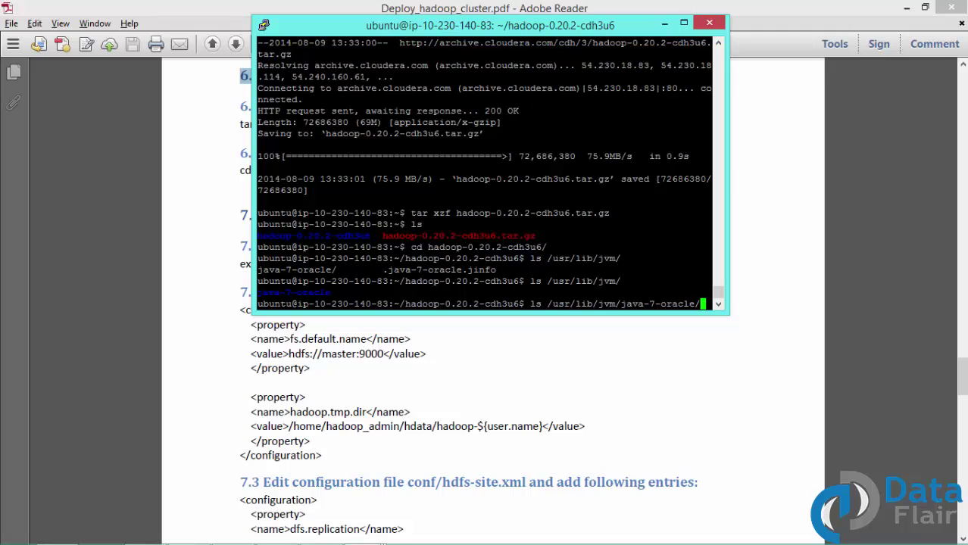
key(ctrl+c)
Step: Open conf/hadoop-env.sh in nano and uncomment the export JAVA_HOME line
text(n)
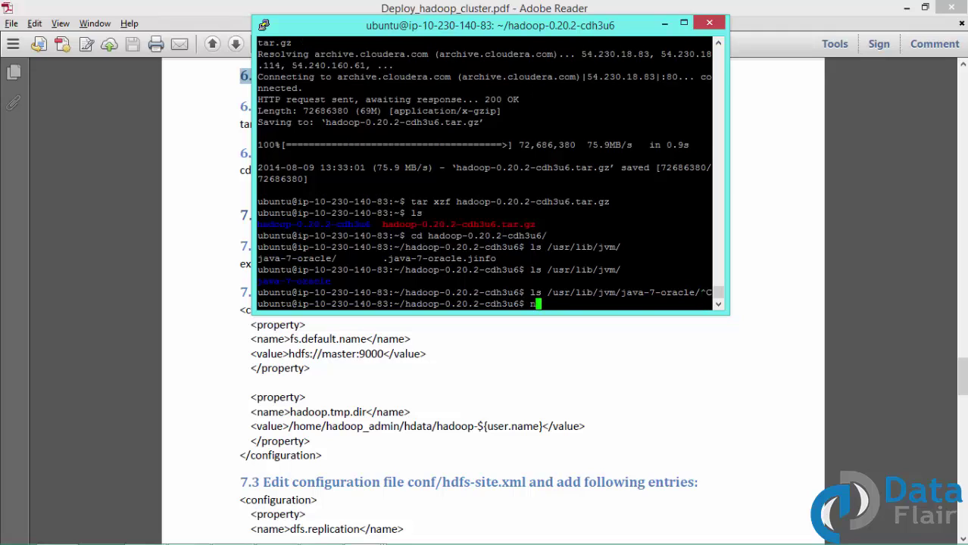
text(ano conf/hadoop-env.sh)
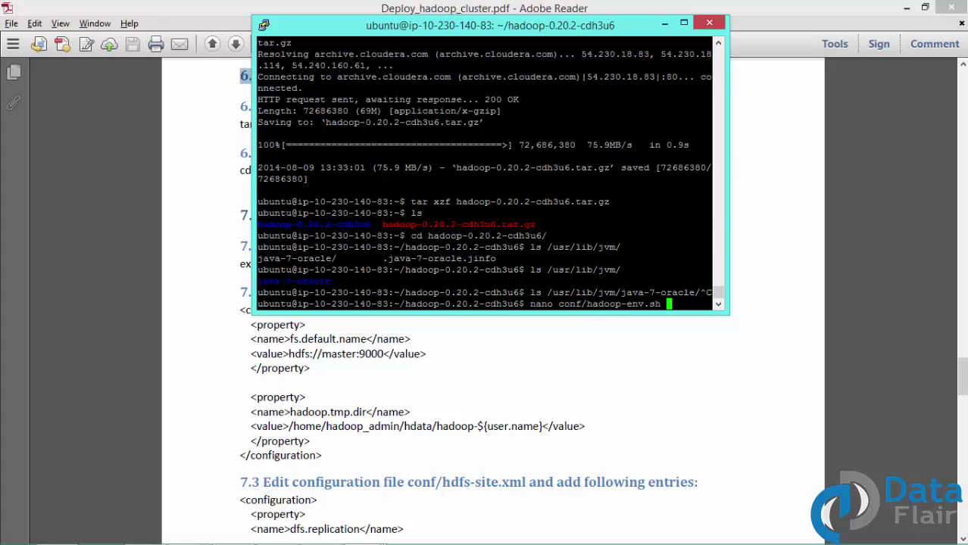
key(Return)
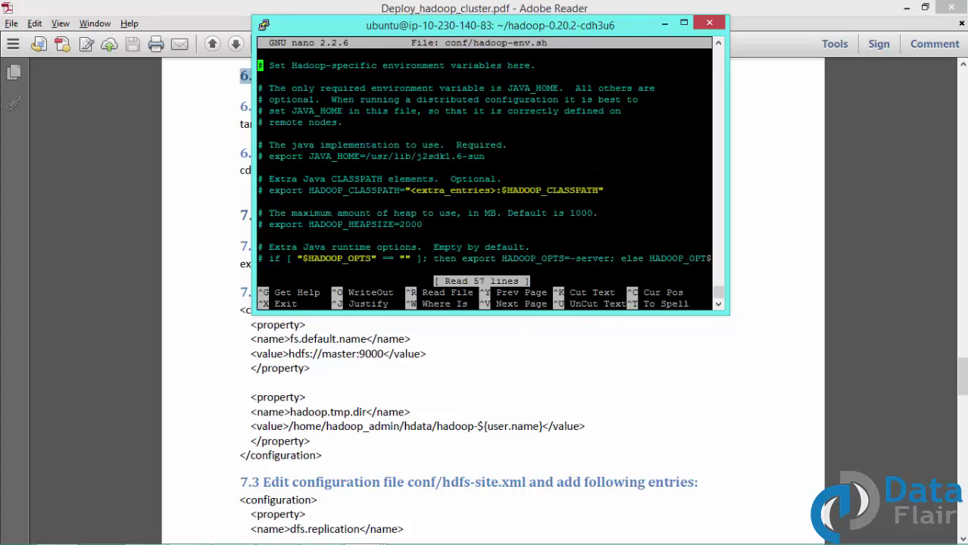
key(Down)
key(Down)
key(Down)
key(Down)
key(Down)
key(Down)
key(Down)
key(Down)
key(Delete)
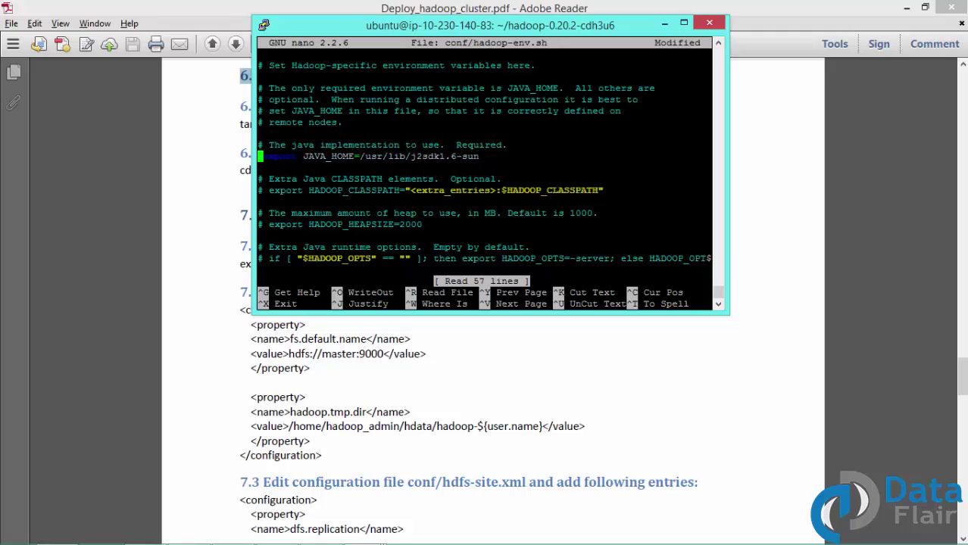
Step: Set JAVA_HOME to /usr/lib/jvm/java-7-oracle/ and save conf/hadoop-env.sh, exiting nano
key(End)
key(BackSpace)
key(BackSpace)
key(BackSpace)
key(BackSpace)
key(BackSpace)
key(BackSpace)
key(BackSpace)
key(BackSpace)
key(BackSpace)
key(BackSpace)
key(BackSpace)
key(BackSpace)
key(BackSpace)
key(BackSpace)
key(BackSpace)
key(BackSpace)
key(BackSpace)
key(BackSpace)
key(BackSpace)
key(BackSpace)
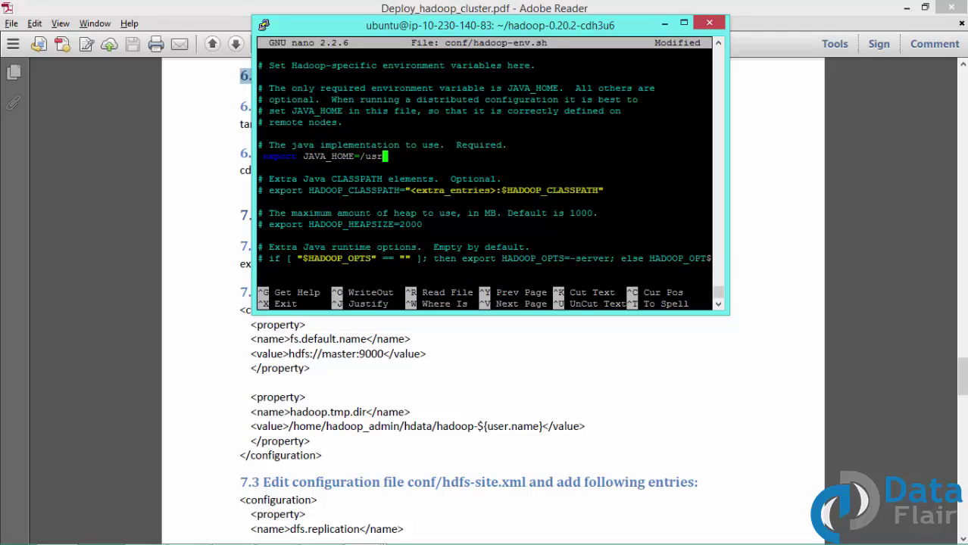
key(BackSpace)
key(shift+Insert)
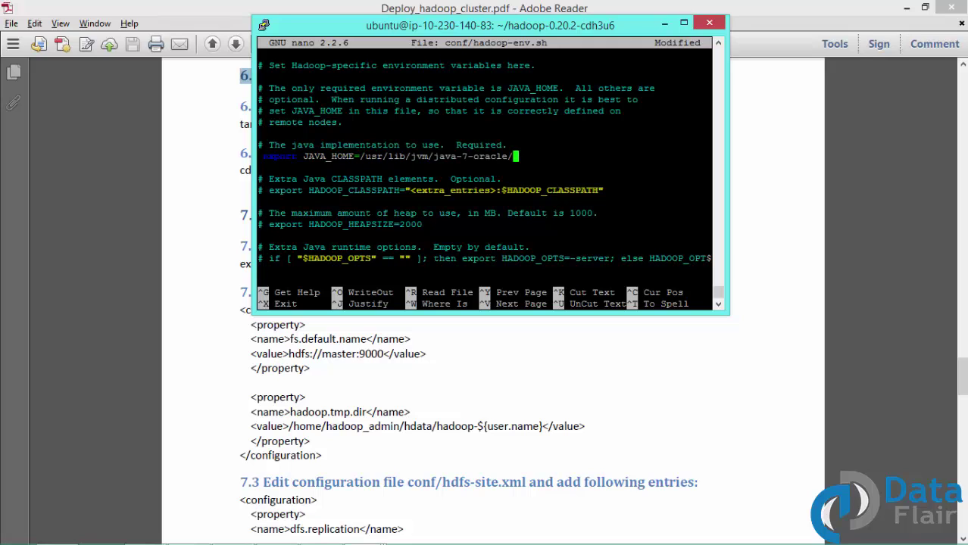
key(ctrl+x)
key(y)
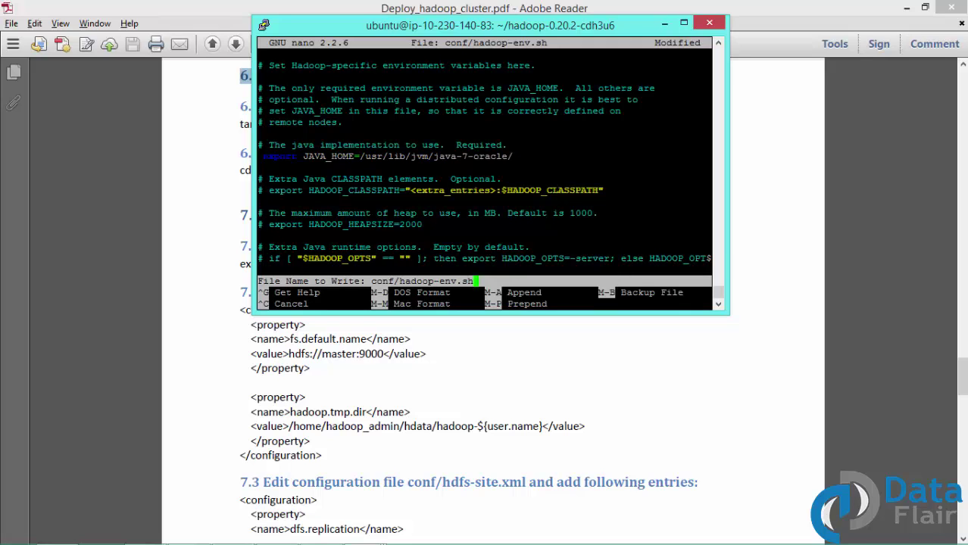
key(Return)
Step: Review sections 7.1 and 7.2 of the PDF guide, highlighting the file names conf/hadoop-env.sh and conf/core-site.xml
click(664, 23)
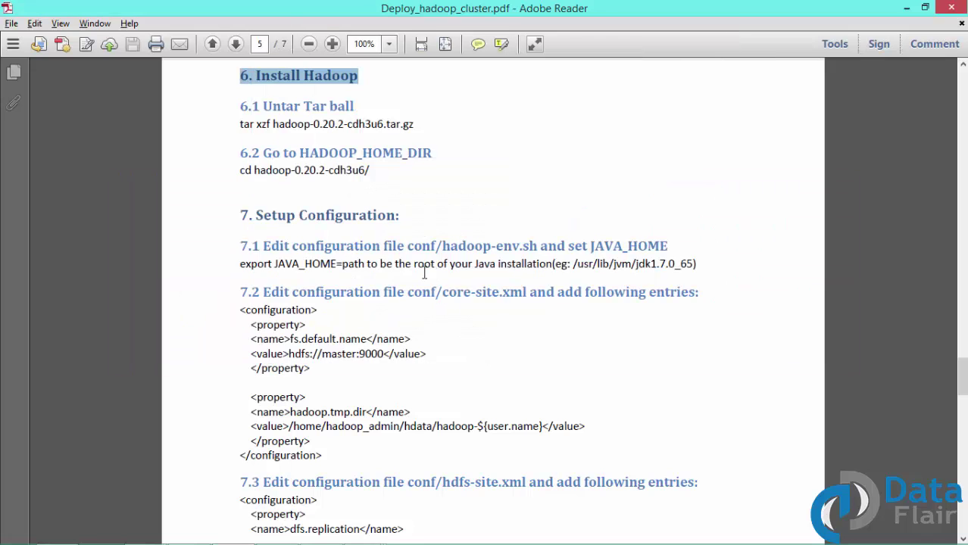
click(424, 244)
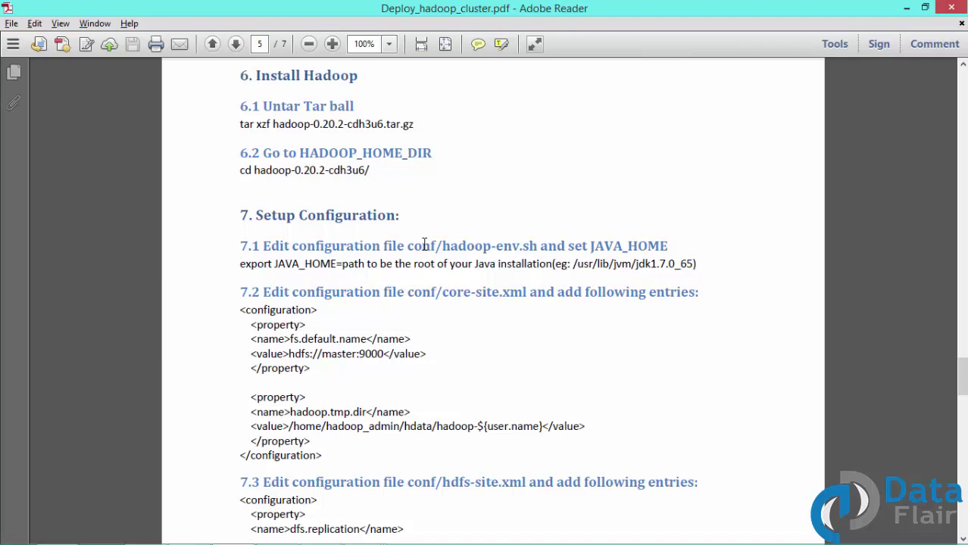
double_click(424, 243)
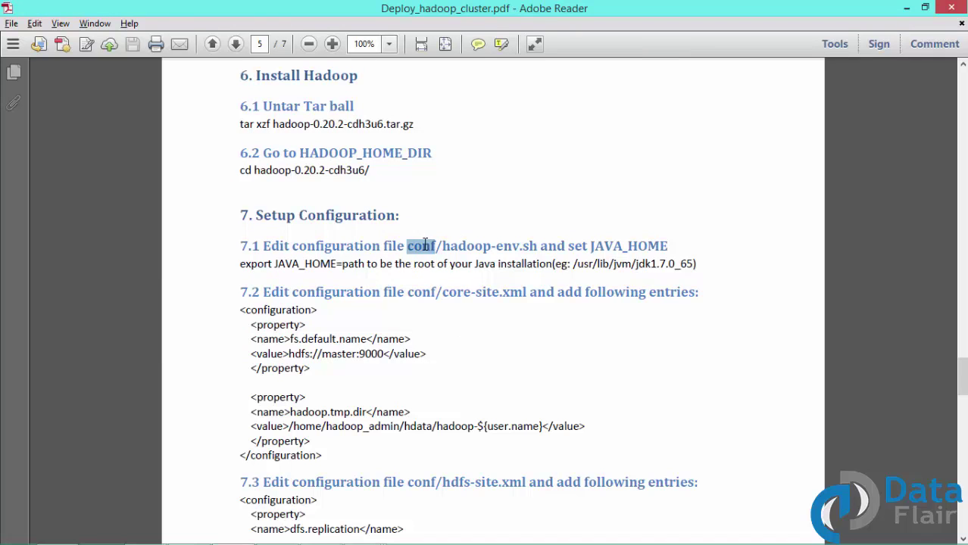
shift+click(537, 247)
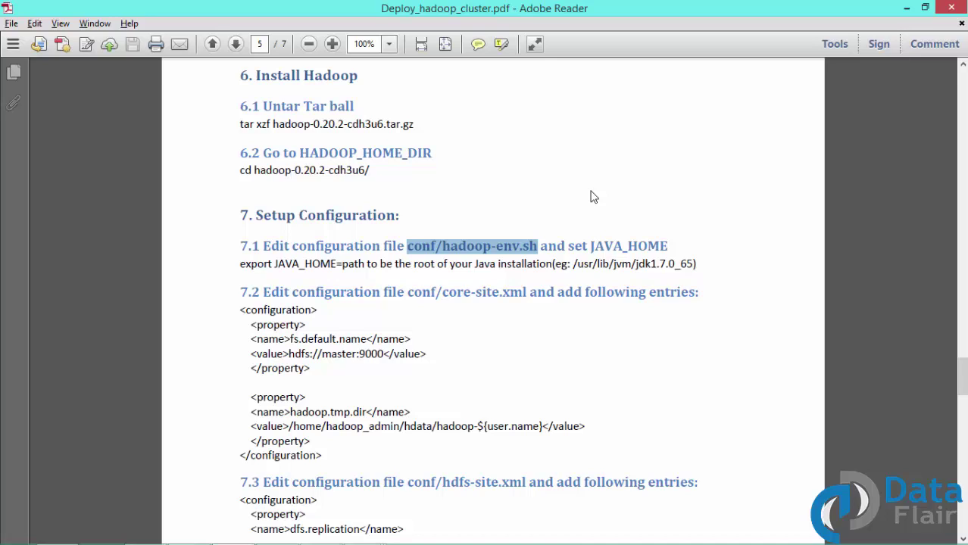
scroll(594, 197, down, 3)
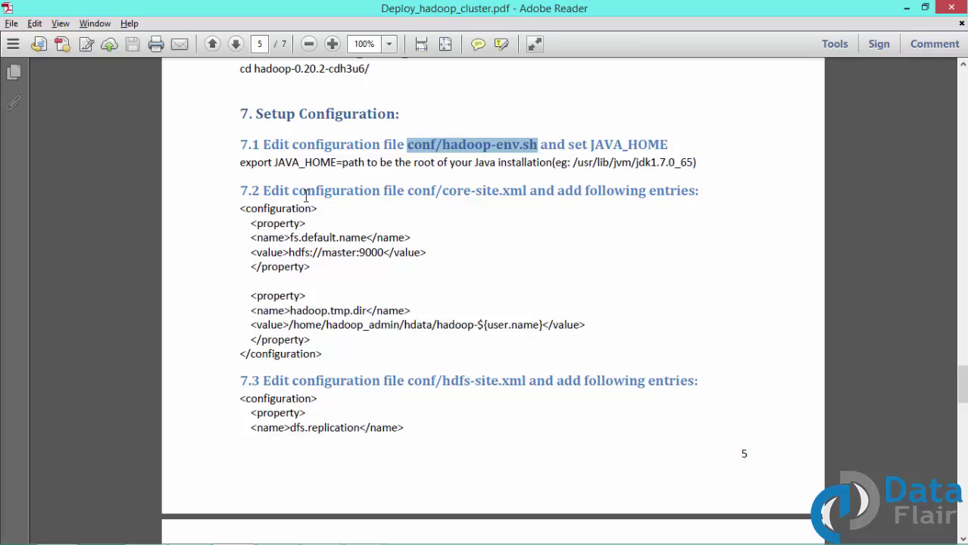
click(424, 193)
double_click(424, 193)
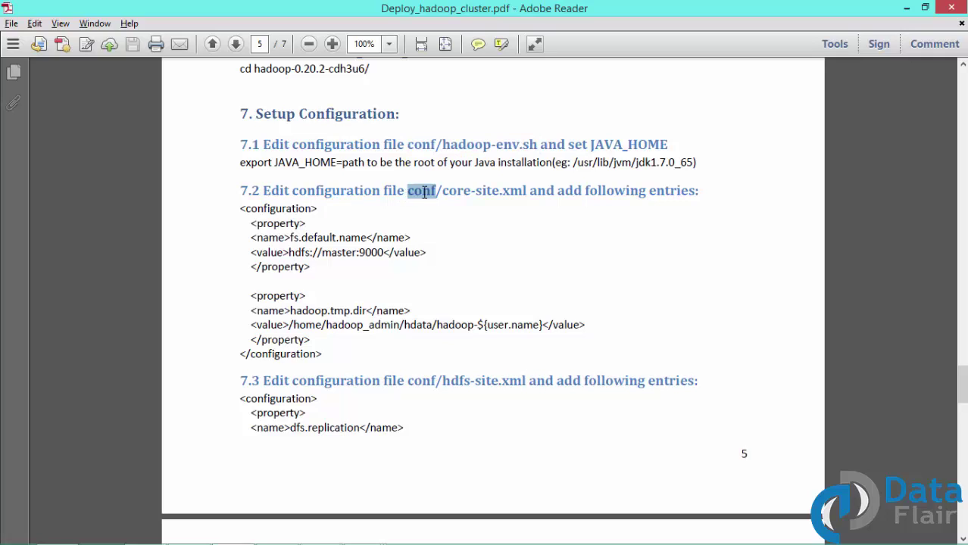
shift+click(527, 194)
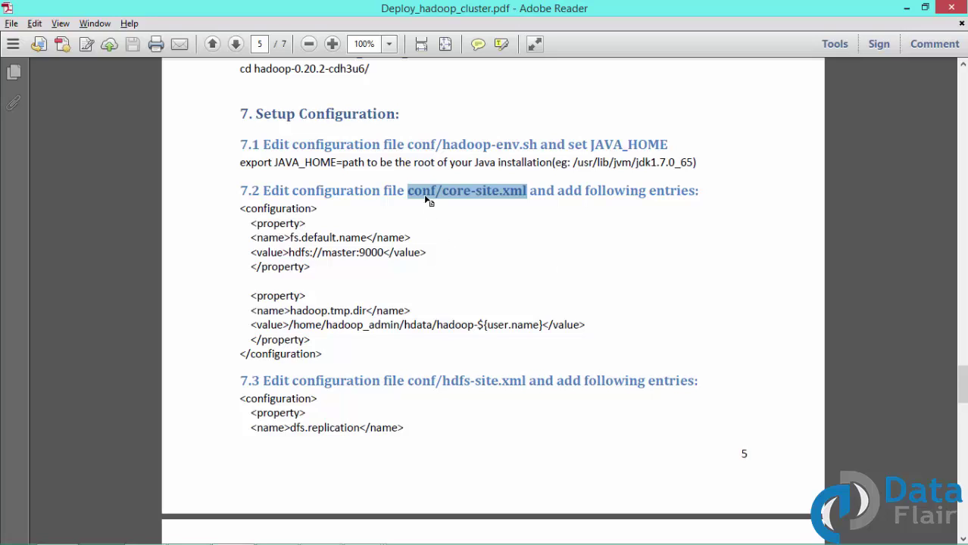
Step: List the contents of the Hadoop home directory and its conf folder in the master terminal
key(alt+Tab)
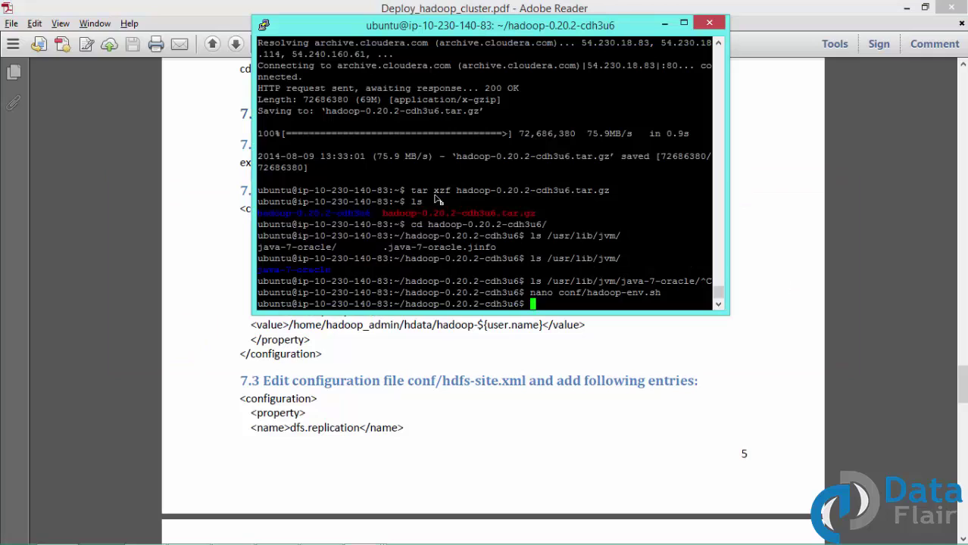
text(ls)
key(Return)
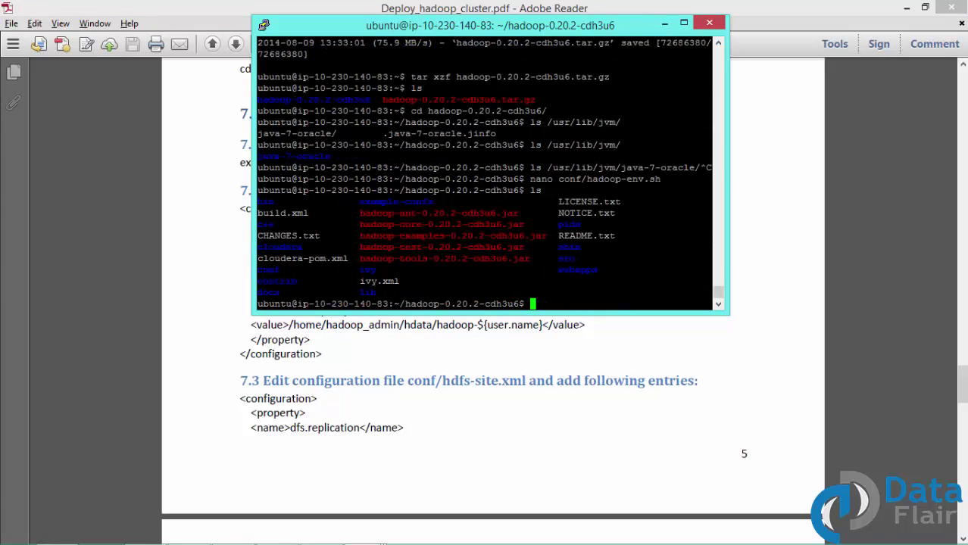
double_click(268, 270)
text(ls conf)
key(Return)
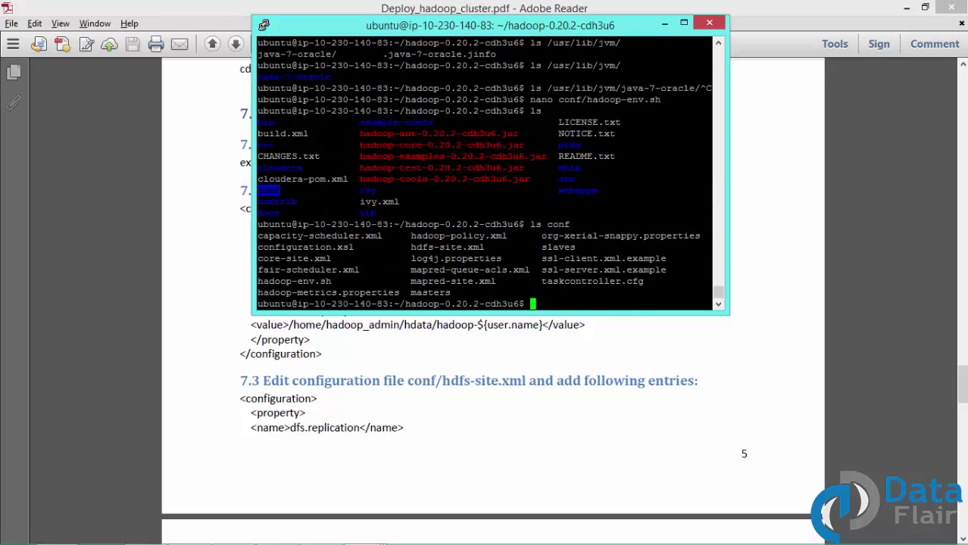
Step: Copy the fs.default.name and hadoop.tmp.dir property blocks from section 7.2 of the PDF guide
key(alt+Tab)
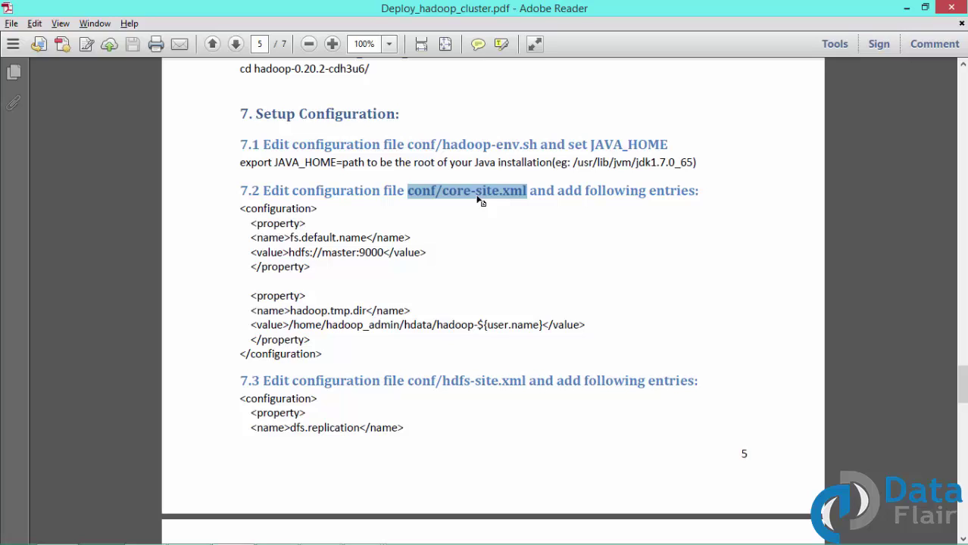
click(252, 222)
drag(252, 221, 319, 339)
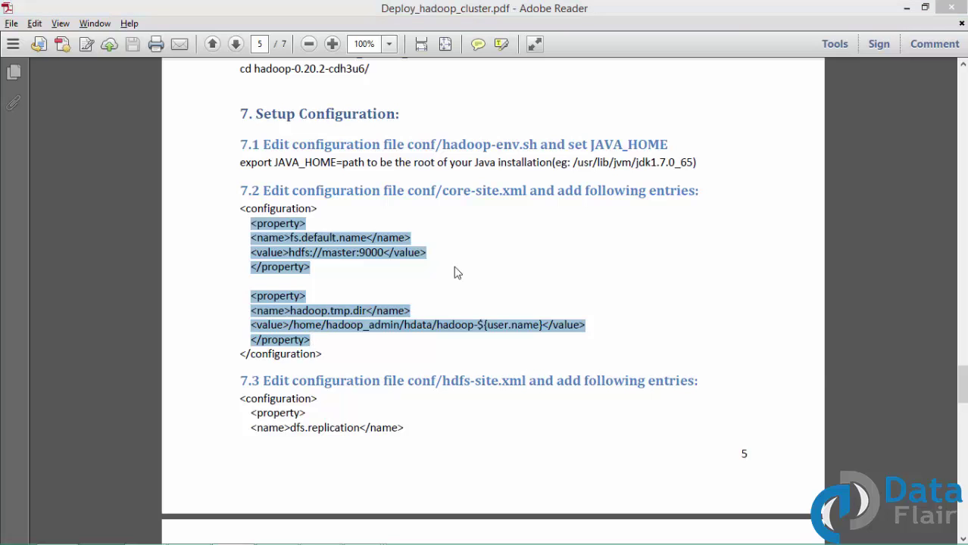
Step: Open conf/core-site.xml in nano on the master, paste the copied property blocks between the configuration tags, and check their property tags
key(alt+Tab)
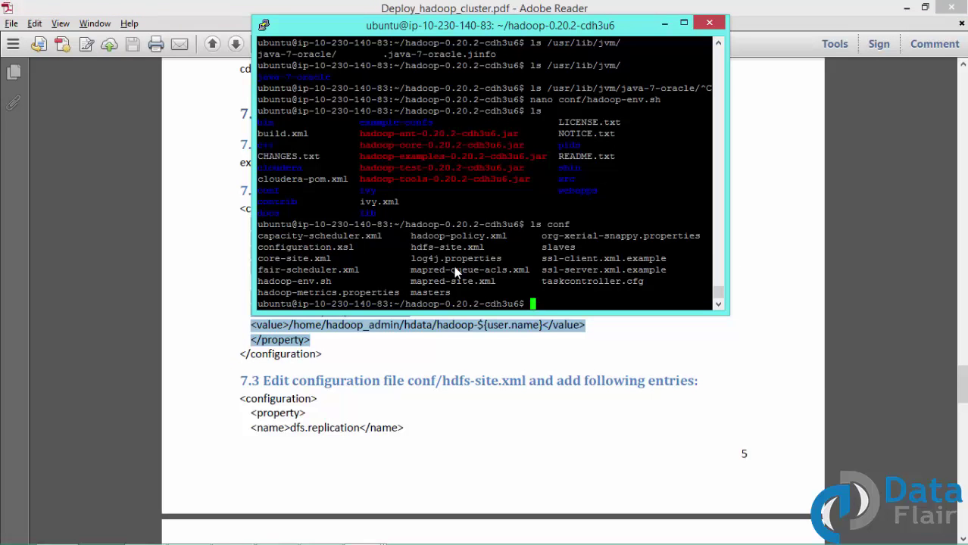
text(nano conf/cor)
key(Tab)
key(Return)
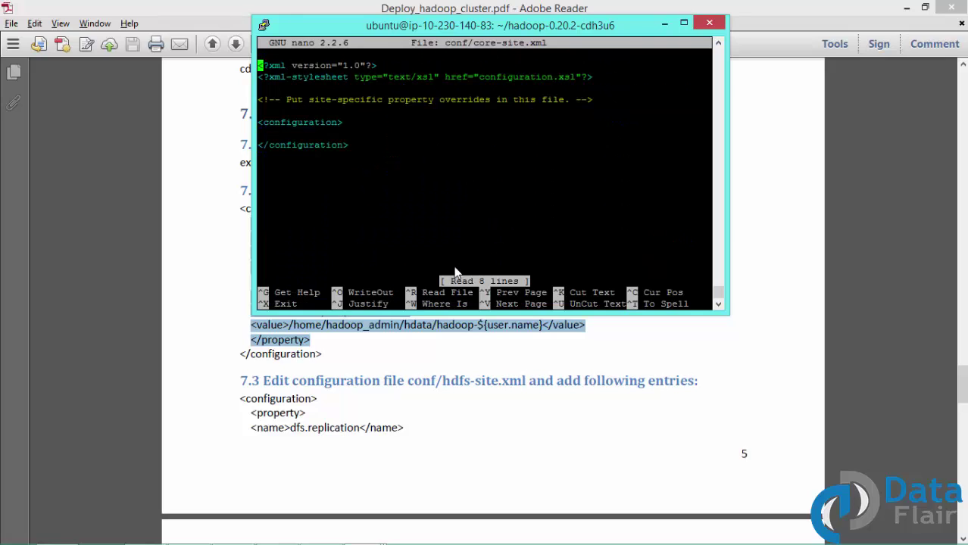
key(Down)
key(Down)
key(Down)
key(Down)
key(Down)
key(Down)
right_click(455, 272)
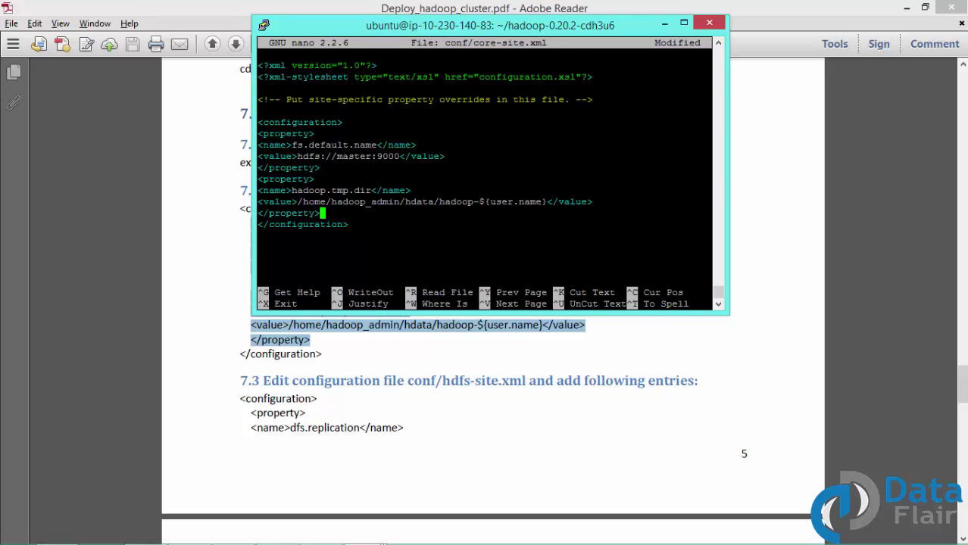
double_click(285, 133)
double_click(284, 167)
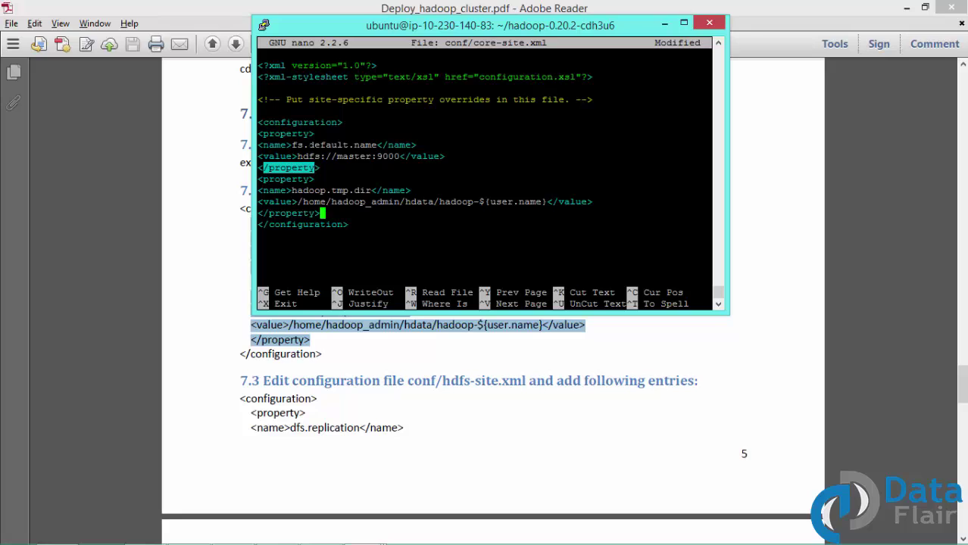
Step: Examine the fs.default.name and hadoop.tmp.dir property entries in core-site.xml, including the hdfs://master:9000 address
double_click(274, 145)
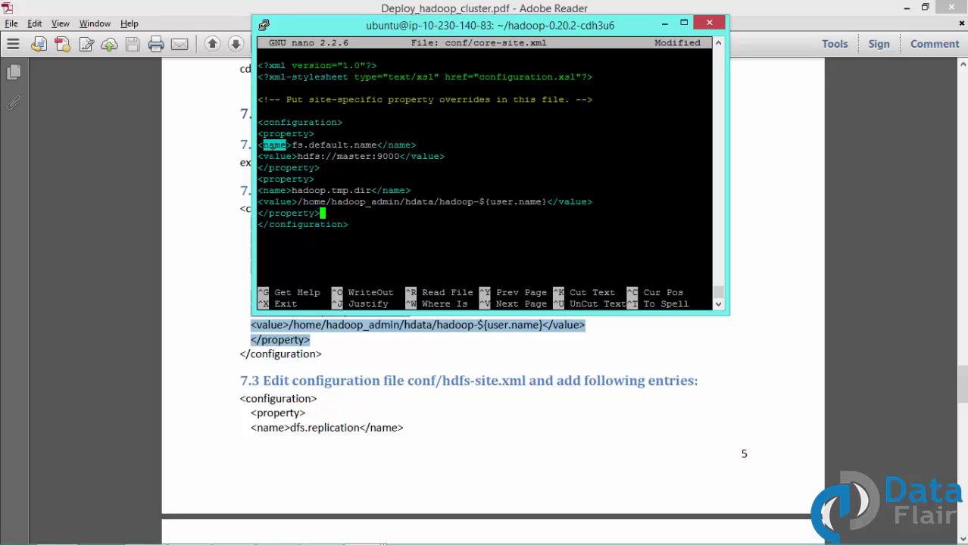
double_click(272, 156)
double_click(311, 145)
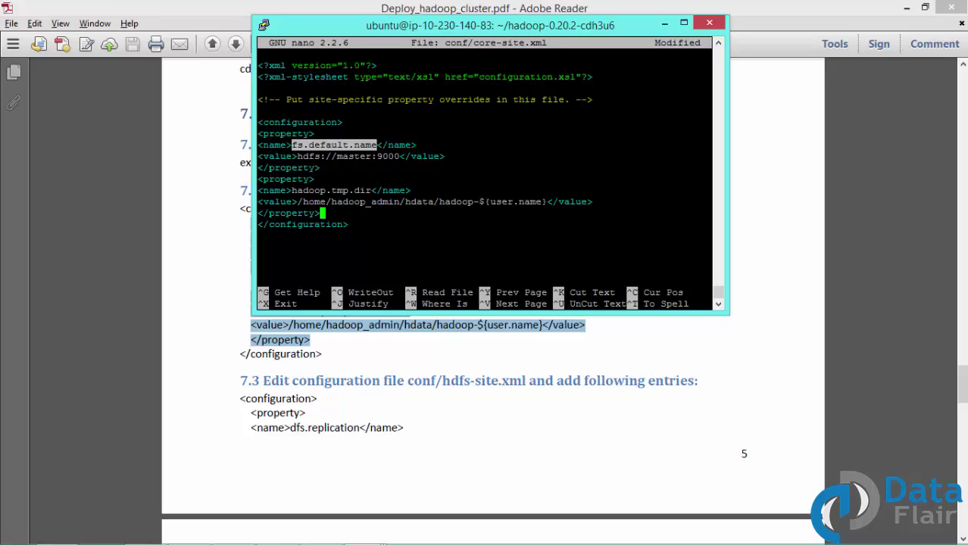
double_click(387, 156)
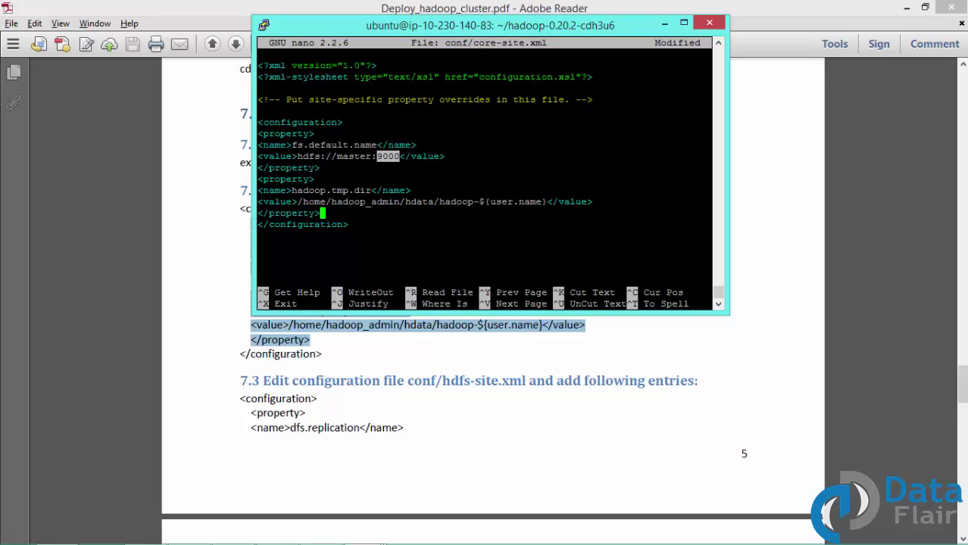
drag(297, 156, 390, 155)
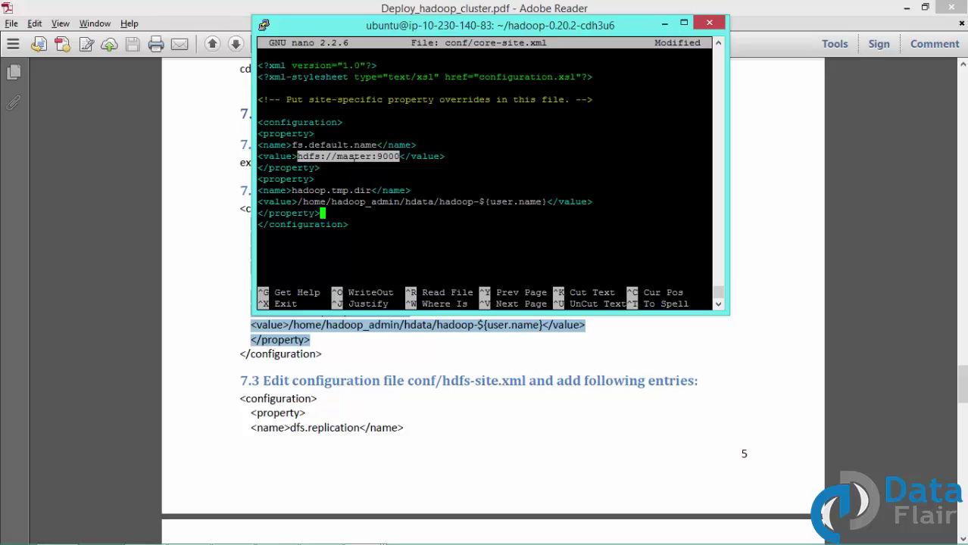
drag(326, 156, 371, 156)
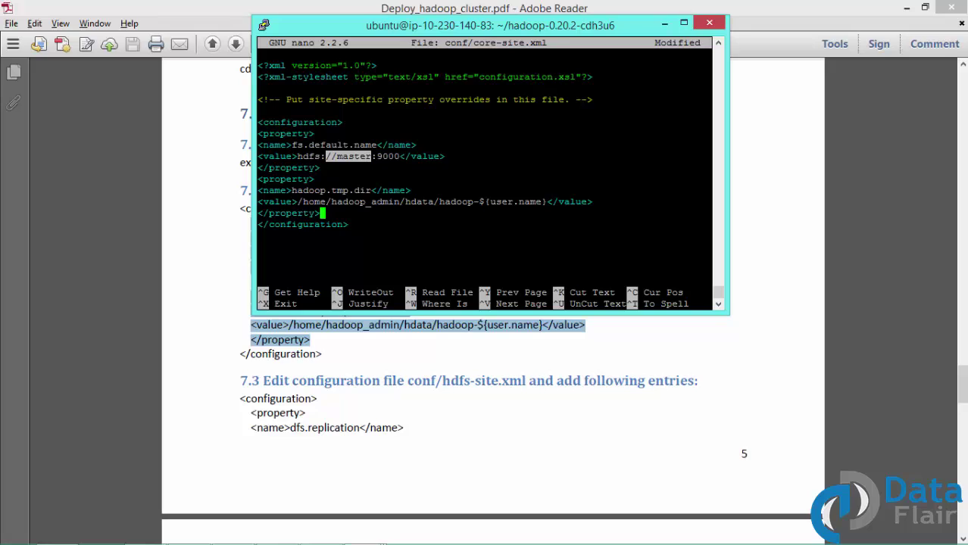
drag(376, 156, 399, 156)
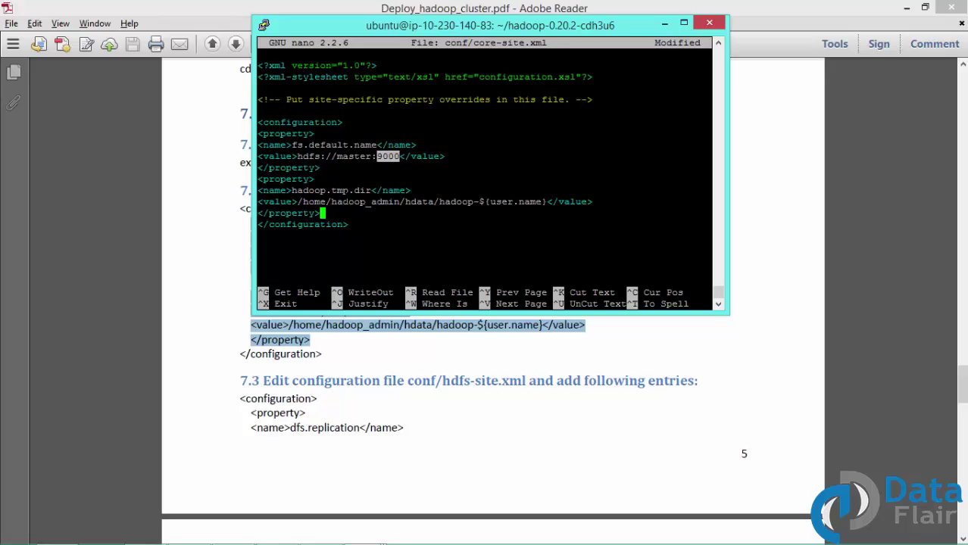
double_click(286, 180)
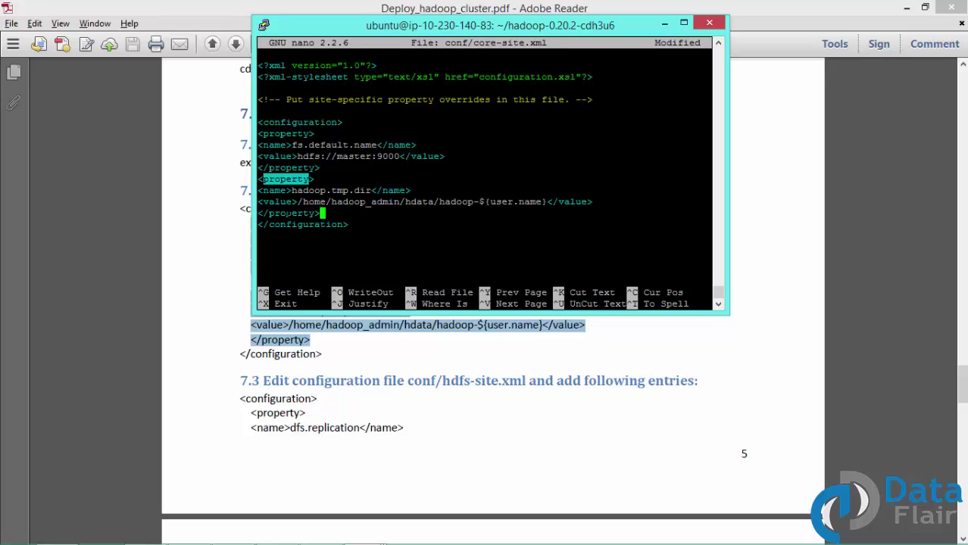
double_click(290, 213)
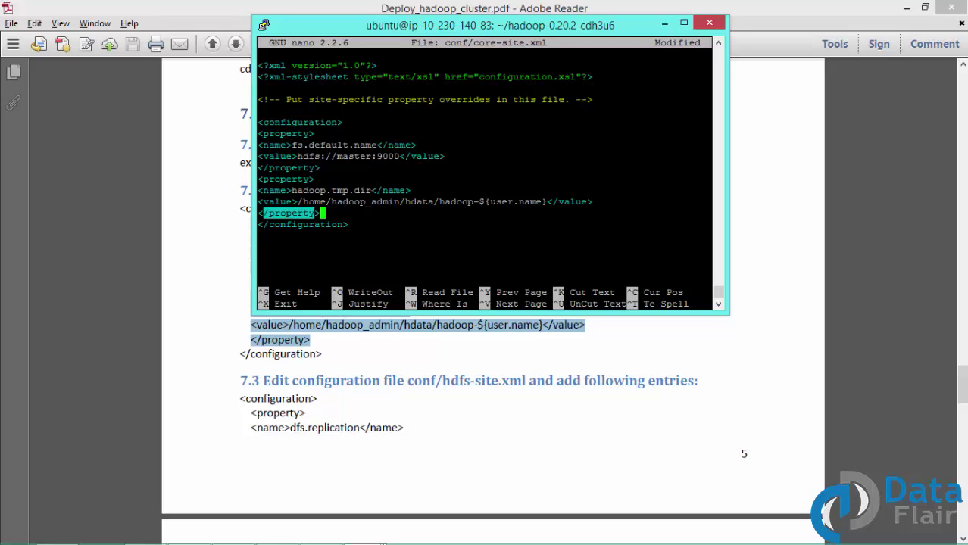
double_click(314, 190)
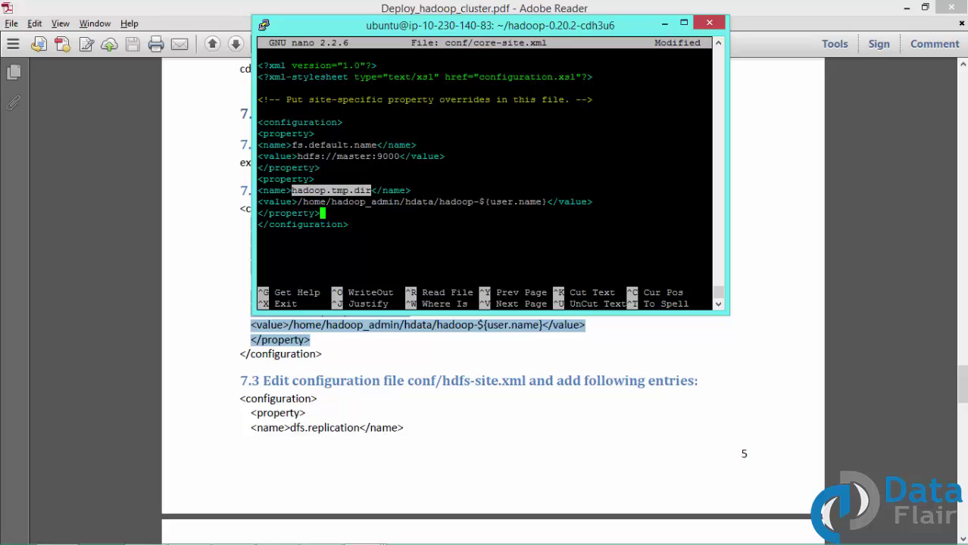
Step: Replace the hadoop_admin folder in the hadoop.tmp.dir path with ubuntu, making the value /home/ubuntu/hdata/hadoop-${user.name}
key(Up)
key(Right)
key(Right)
key(Right)
key(Right)
key(Left)
key(Left)
key(Delete)
key(Delete)
key(Delete)
key(Delete)
key(Delete)
key(Delete)
key(Delete)
key(Delete)
key(Delete)
key(Delete)
key(Delete)
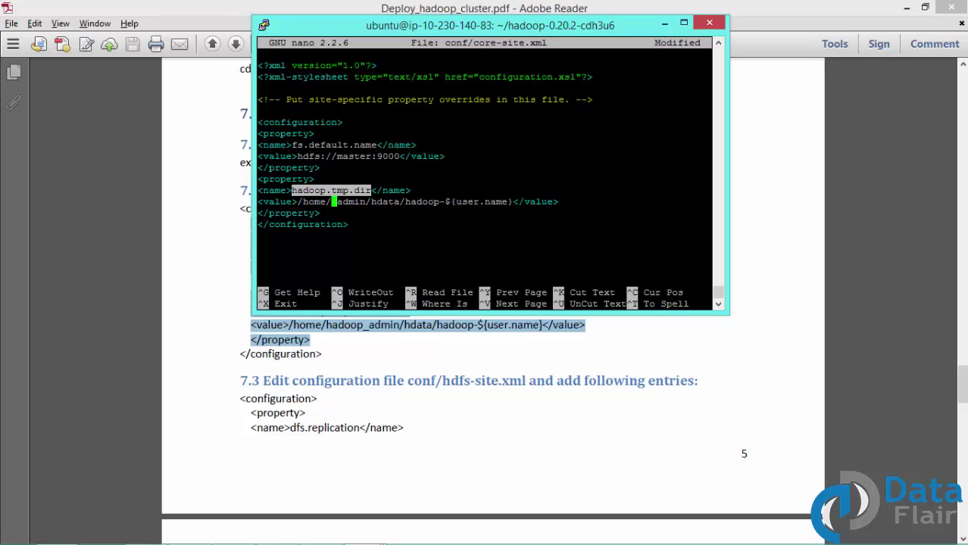
key(Delete)
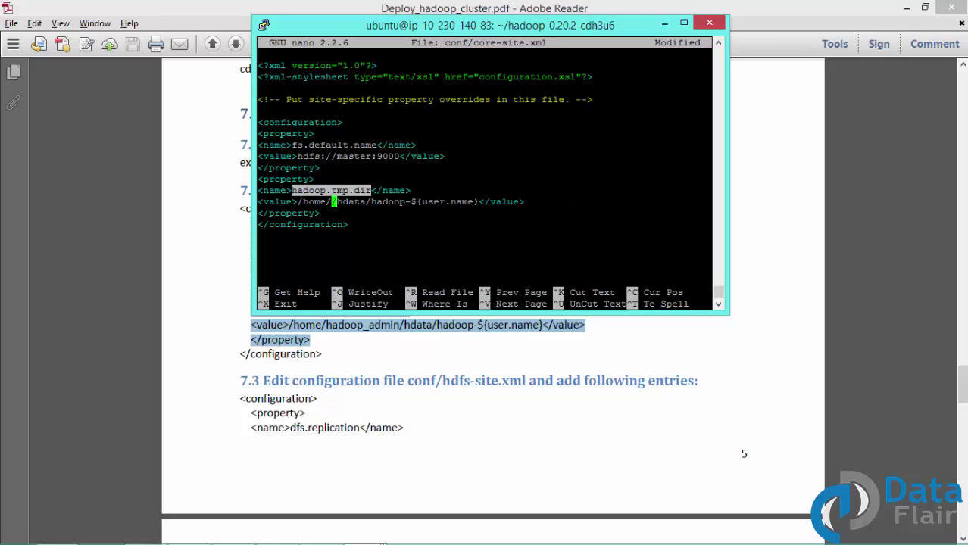
text(ubu)
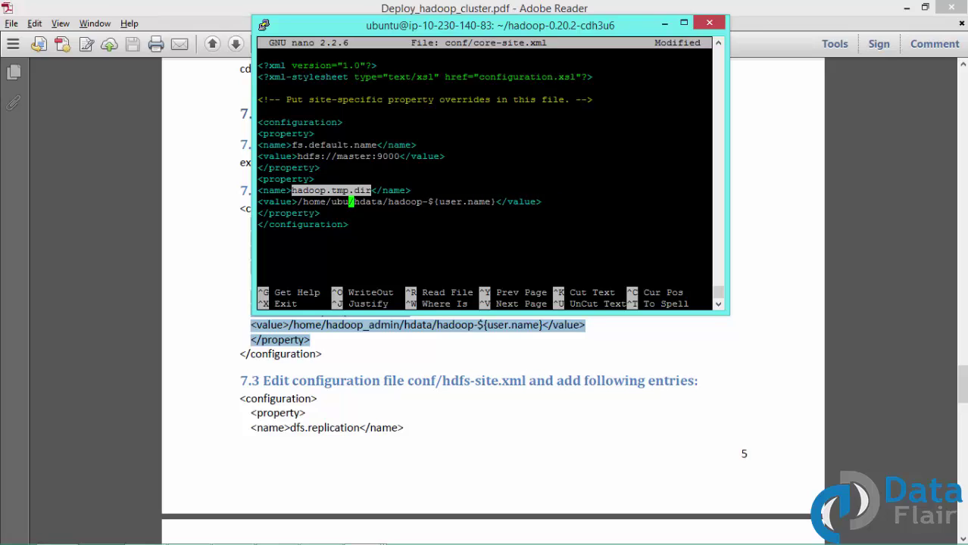
text(ntu)
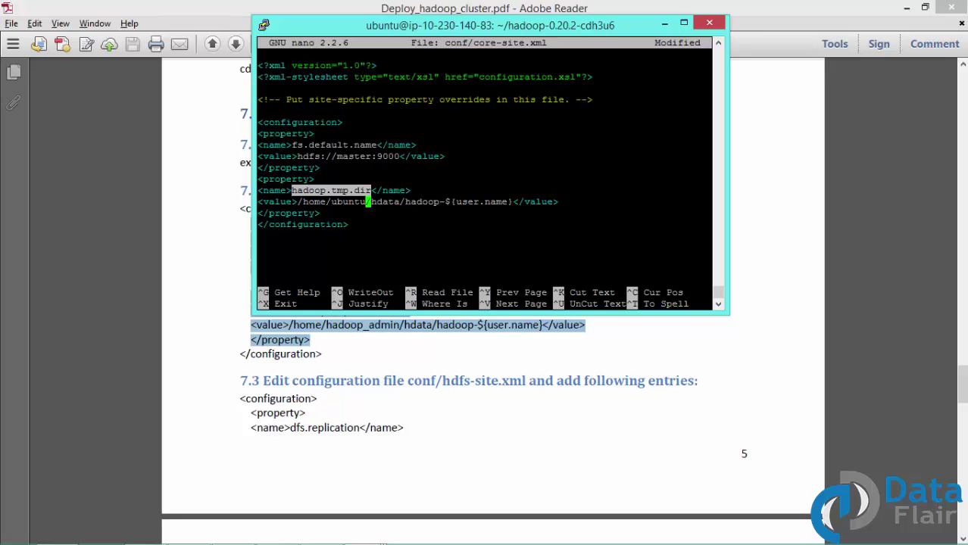
Step: Review the hadoop.tmp.dir entry, then save conf/core-site.xml under the same name and exit nano
drag(297, 201, 444, 201)
click(444, 202)
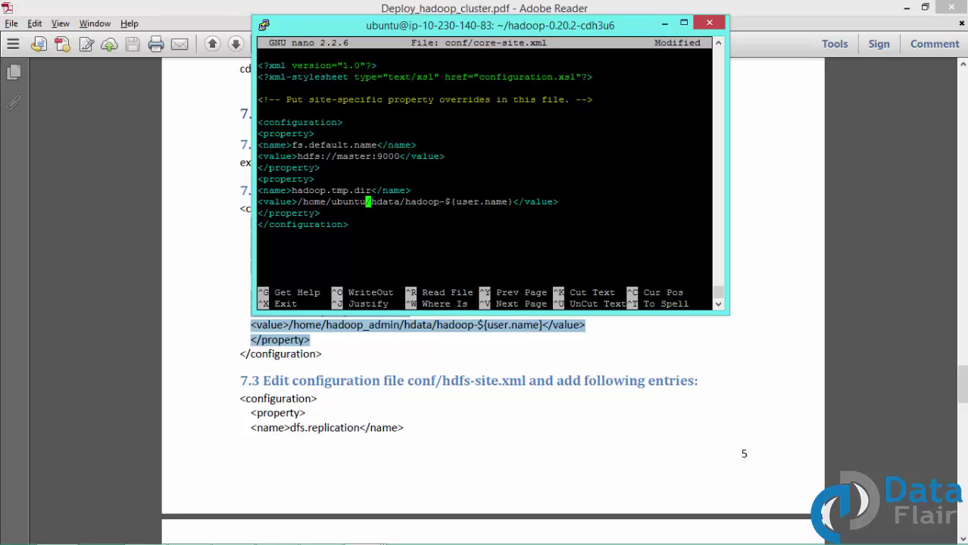
double_click(331, 190)
key(ctrl+x)
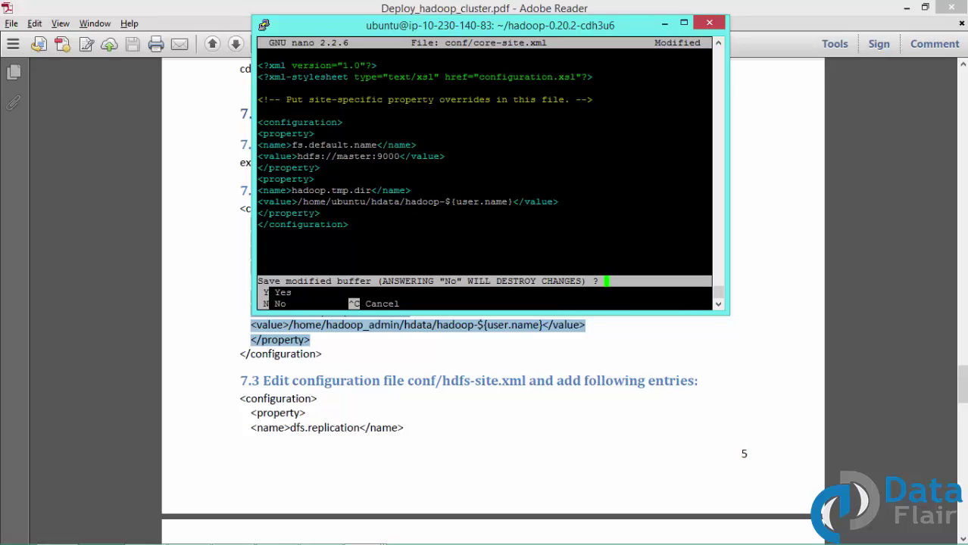
key(y)
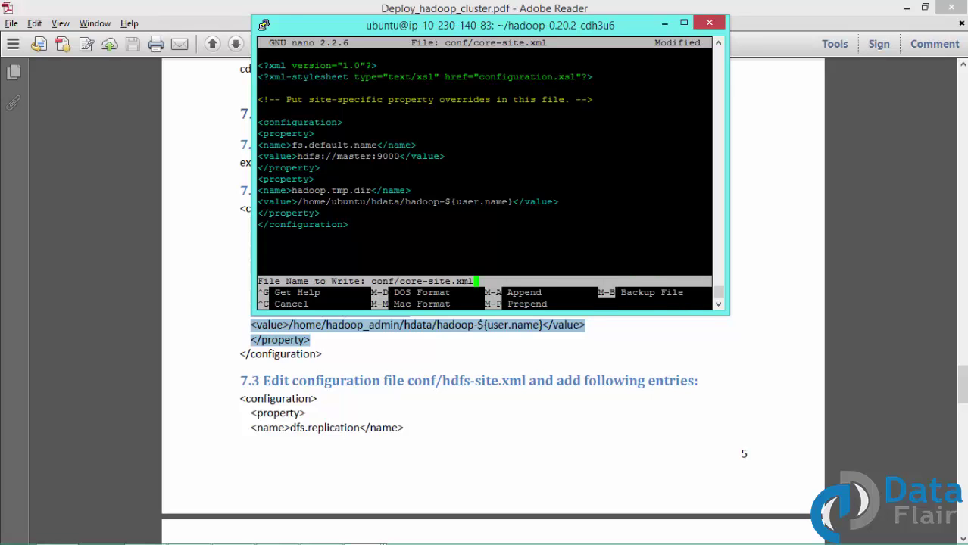
key(Return)
Step: Switch to the PDF guide in Adobe Reader and copy the whole dfs.replication property block from section 7.3
key(alt+Tab)
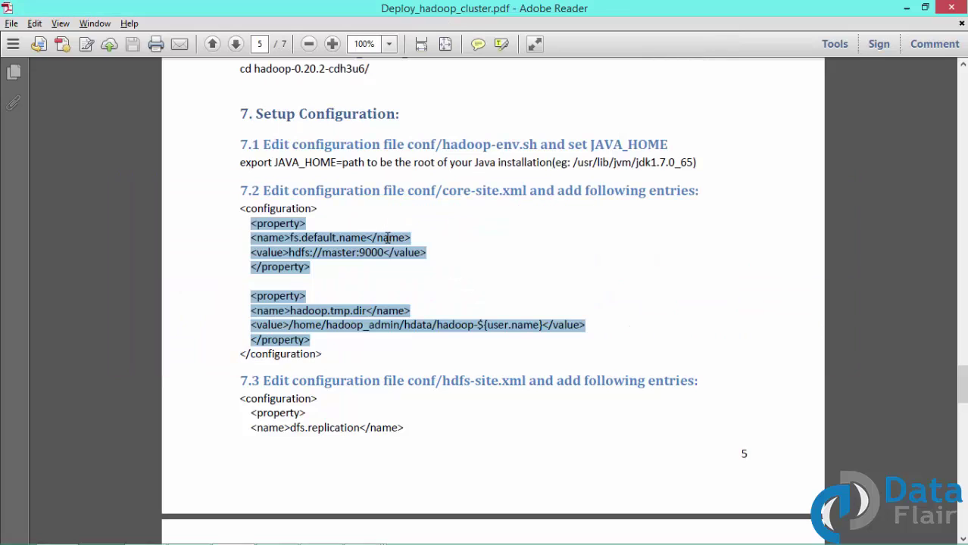
scroll(387, 238, down, 5)
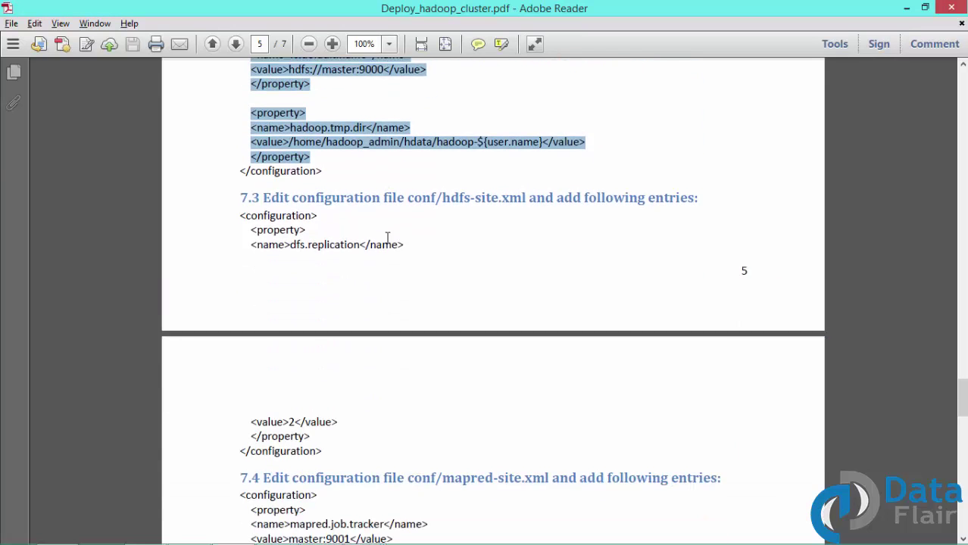
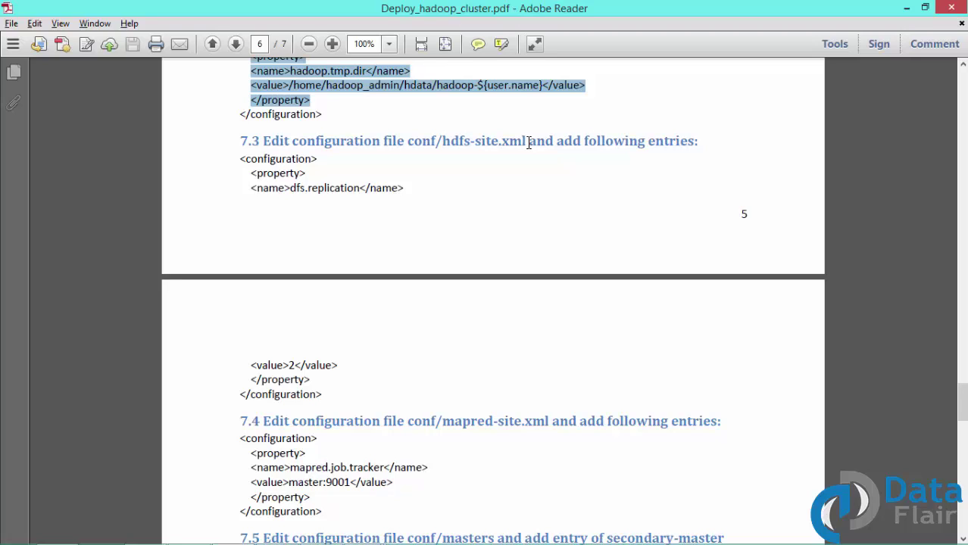
click(262, 199)
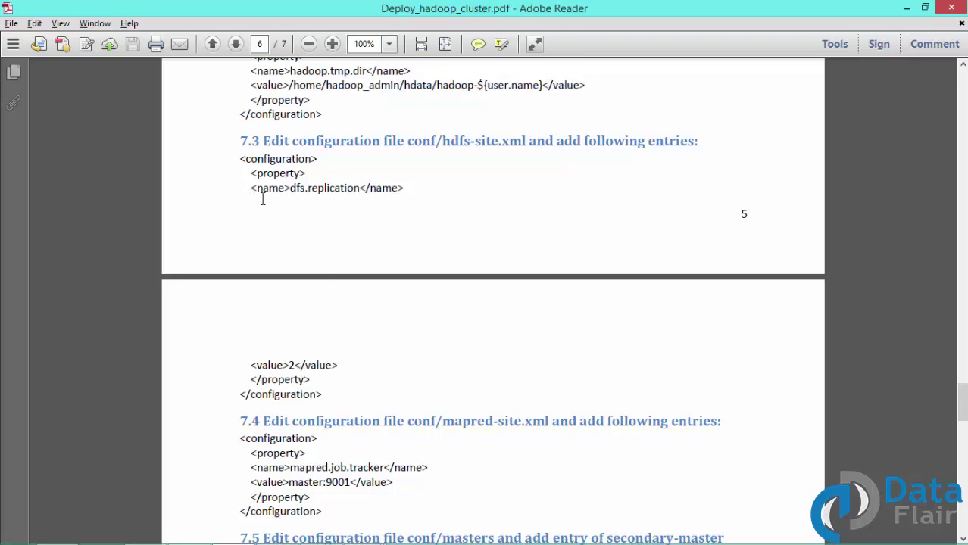
triple_click(262, 199)
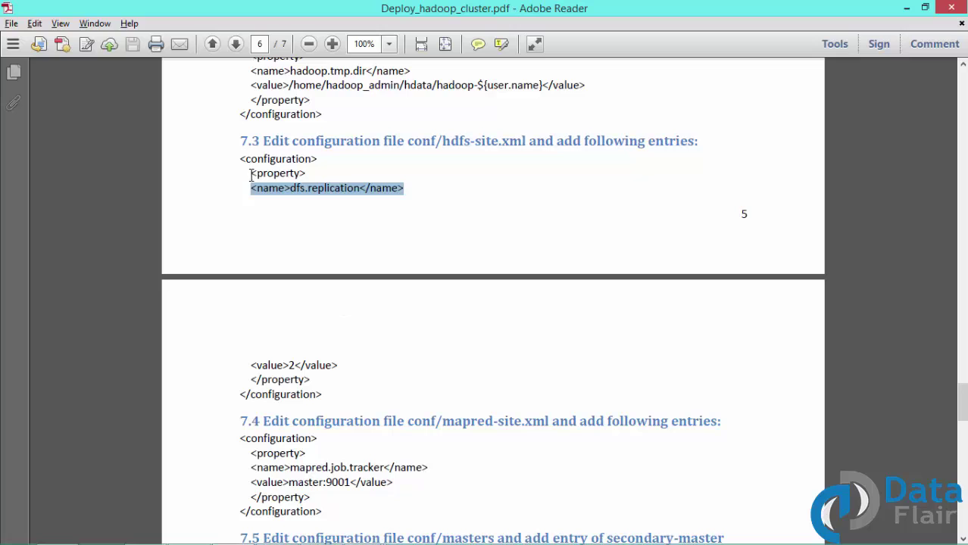
drag(252, 175, 311, 378)
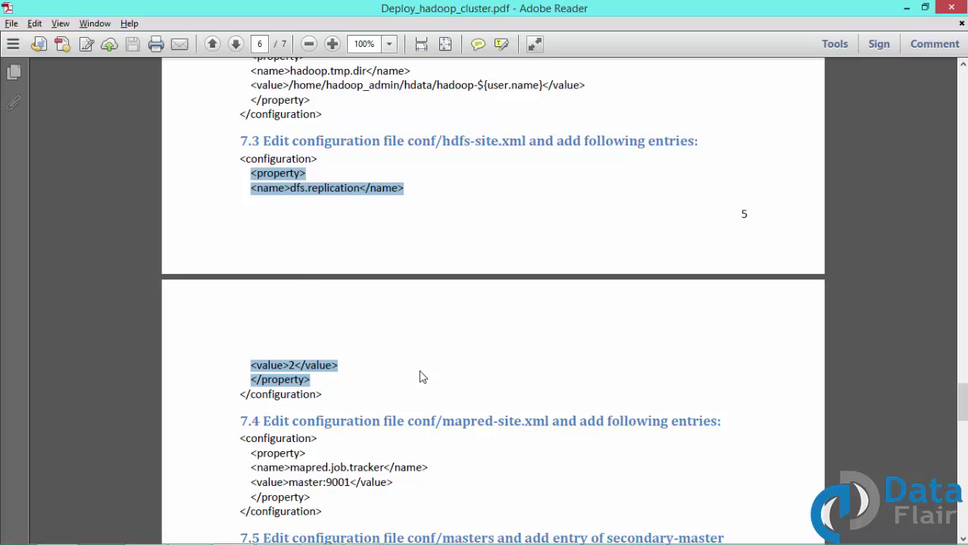
Step: Return to the terminal and open conf/hdfs-site.xml in nano
key(alt+Tab)
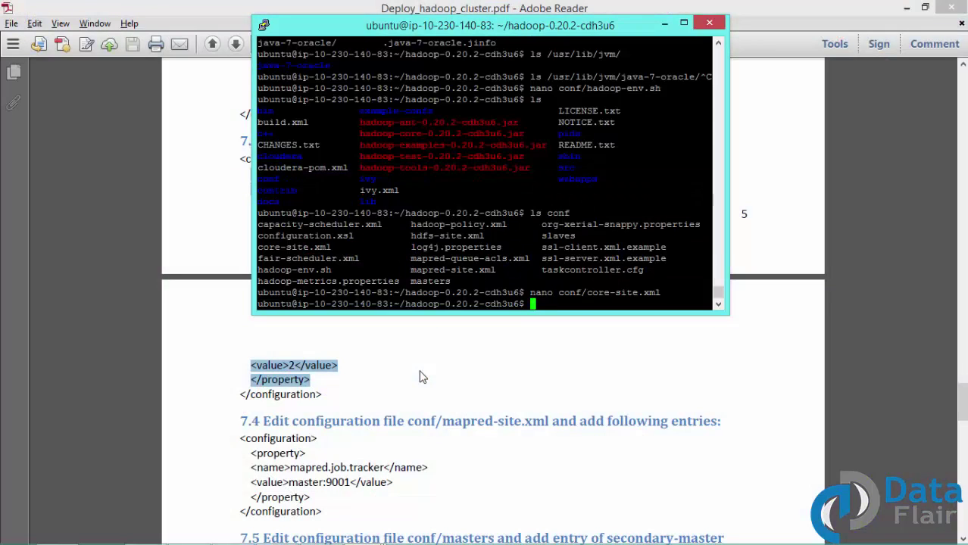
text(nano conf/hdfs-site.xml)
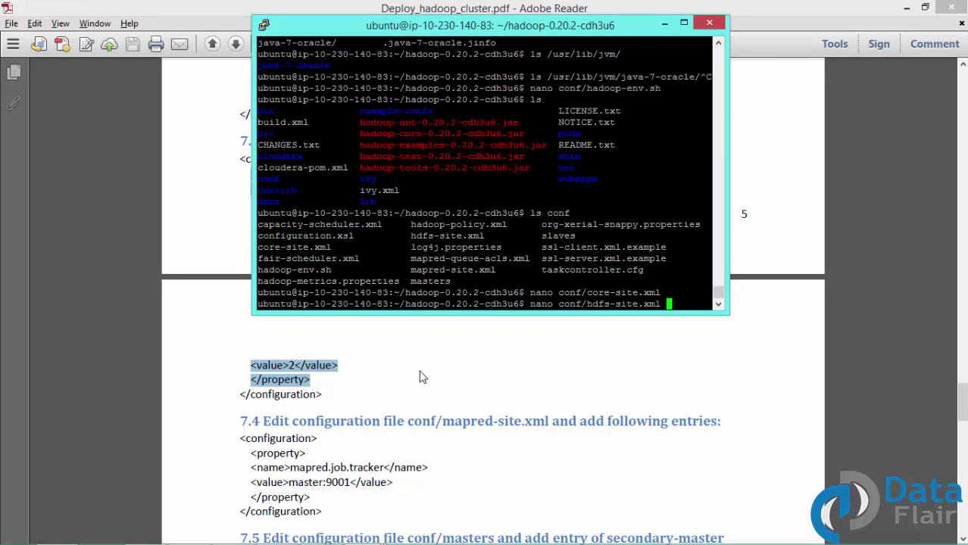
key(Return)
Step: Paste the dfs.replication property with value 2 between the configuration tags and delete the stray page-number line "6"
key(Down)
key(Down)
key(Down)
key(Down)
key(Down)
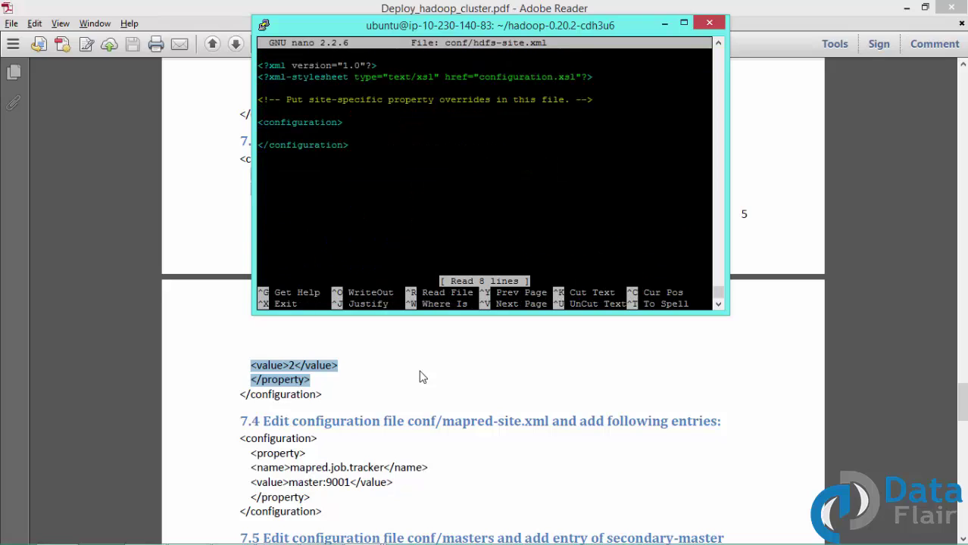
key(Down)
key(Down)
key(Up)
text(<property> <name>dfs.replication</name> 6 <value>2</value> </property>)
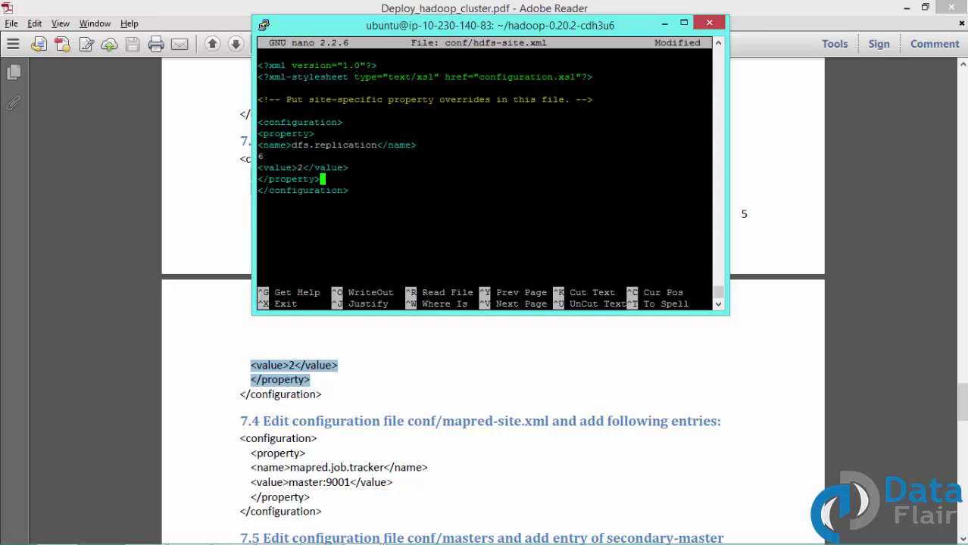
key(Up)
key(Up)
key(ctrl+k)
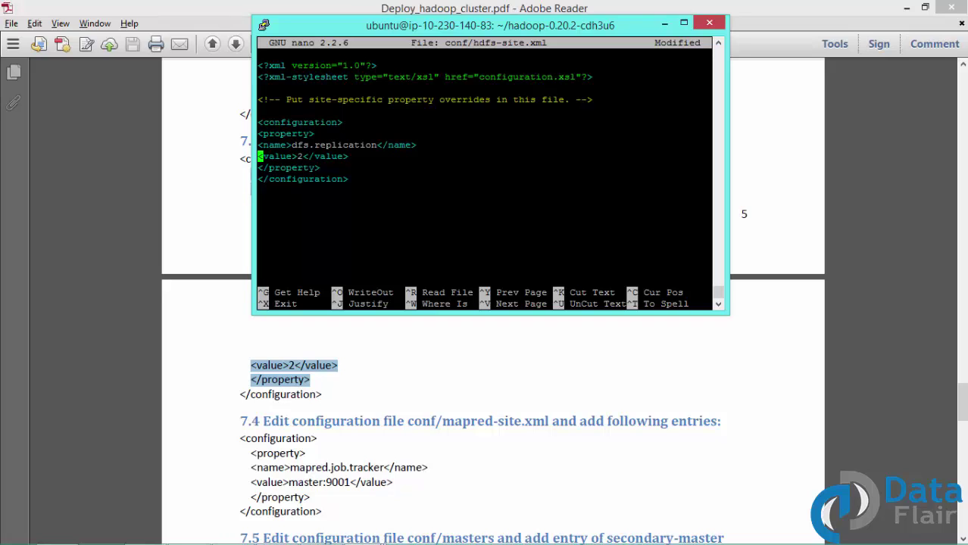
Step: Check the dfs.replication name and value, then save conf/hdfs-site.xml under the same name and exit nano
double_click(324, 145)
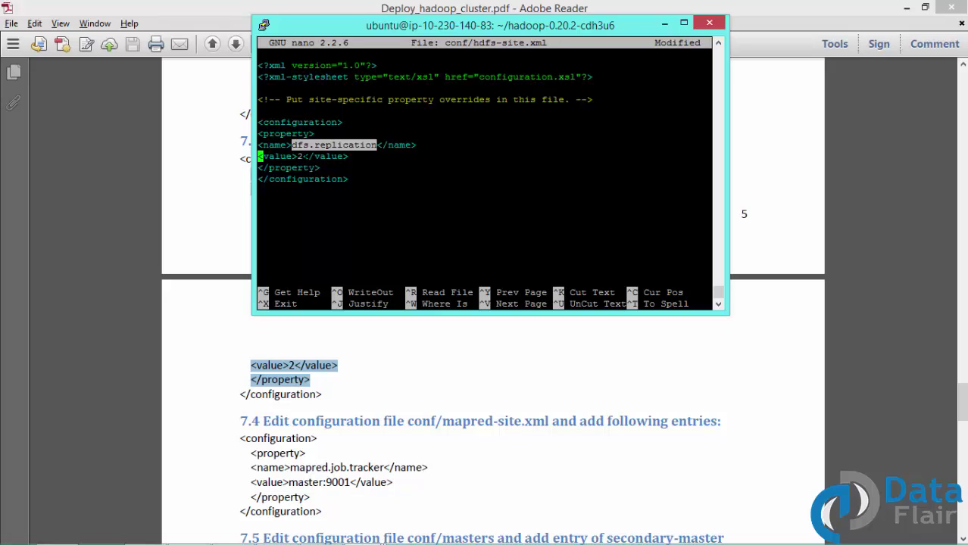
double_click(299, 156)
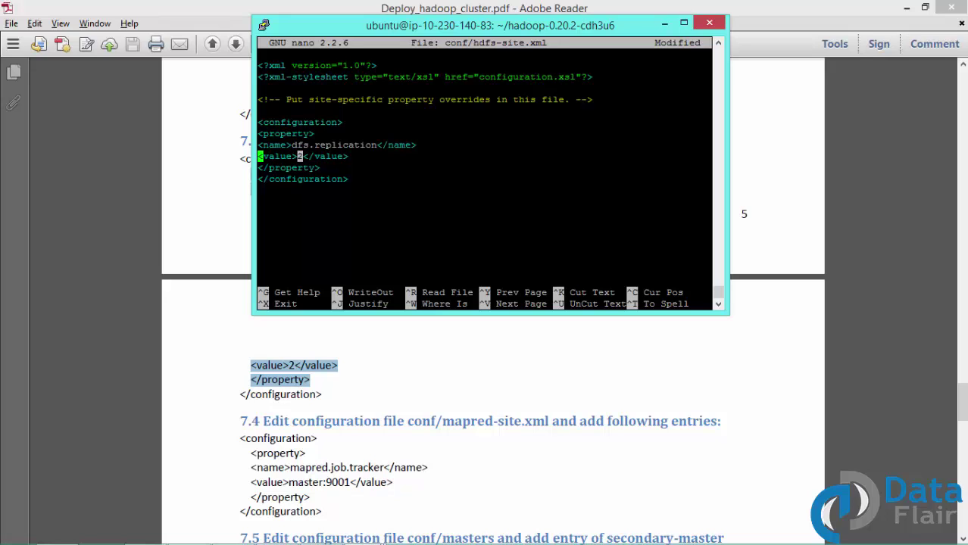
click(300, 156)
key(ctrl+x)
key(y)
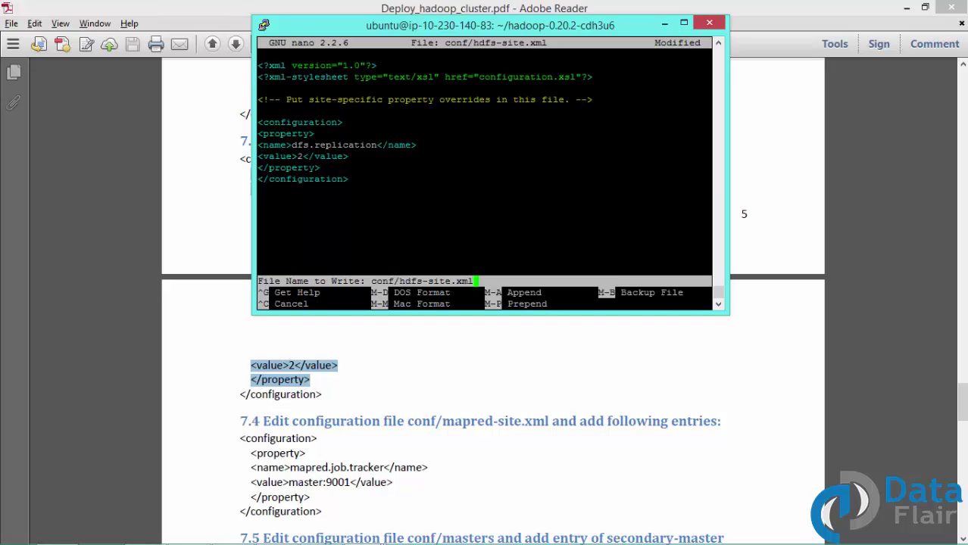
key(Return)
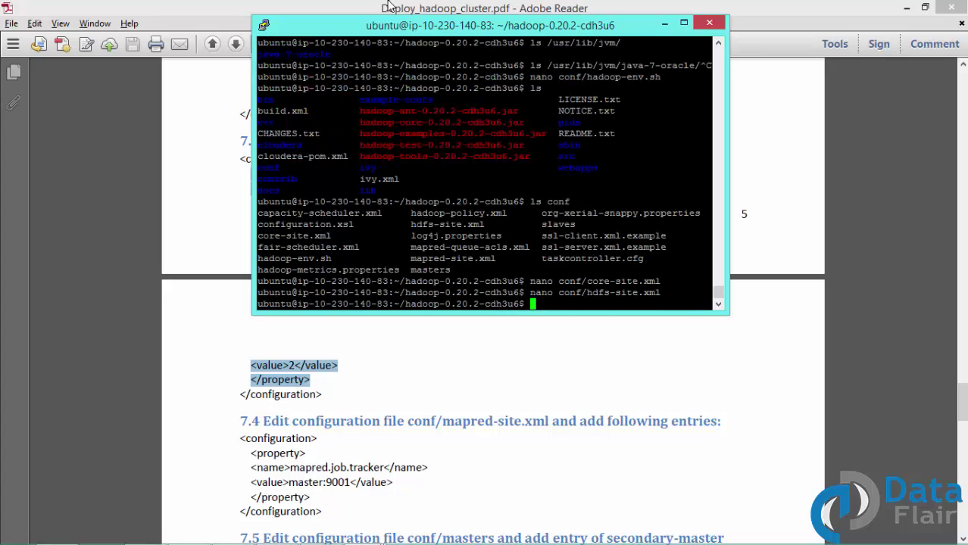
Step: Switch to the PDF guide in Adobe Reader and highlight the file name mapred-site.xml in the section 7.4 heading
click(413, 6)
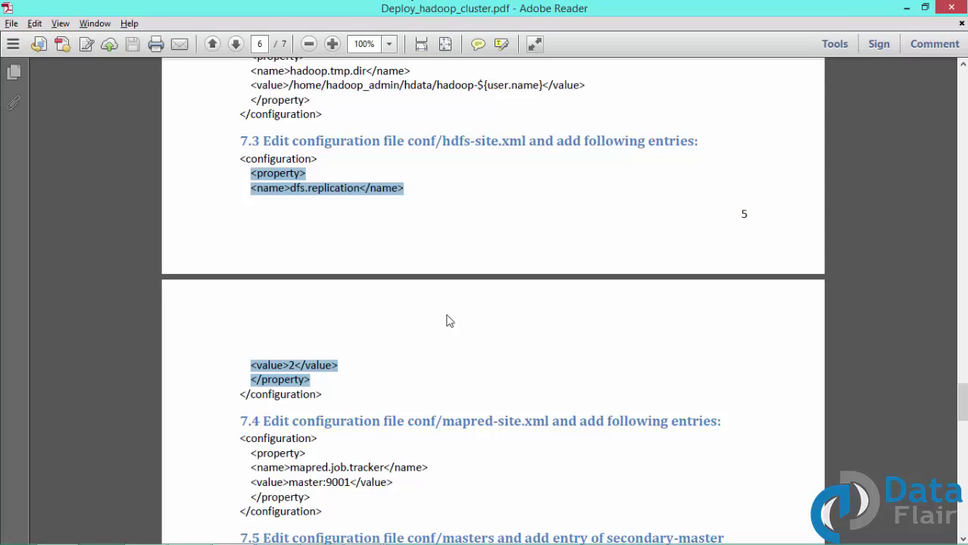
click(419, 425)
double_click(419, 425)
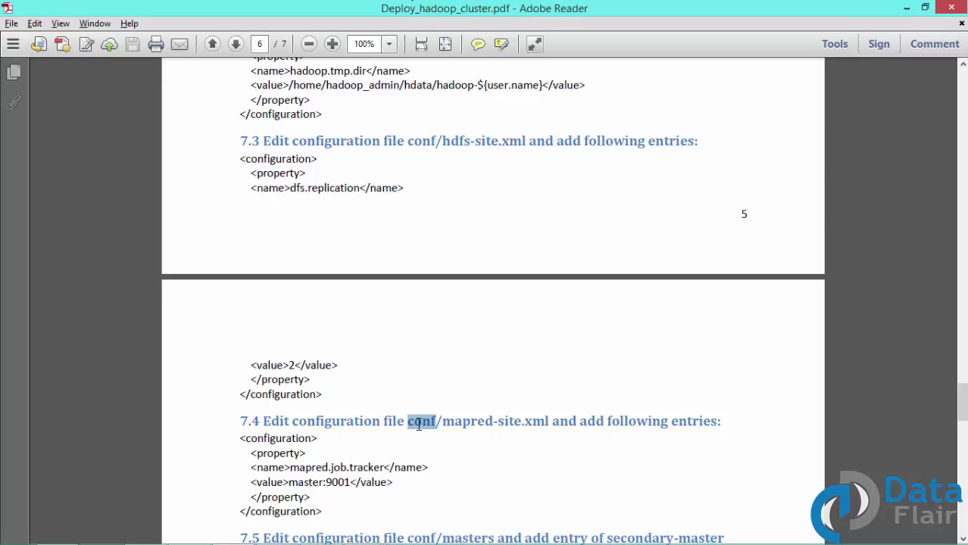
double_click(461, 425)
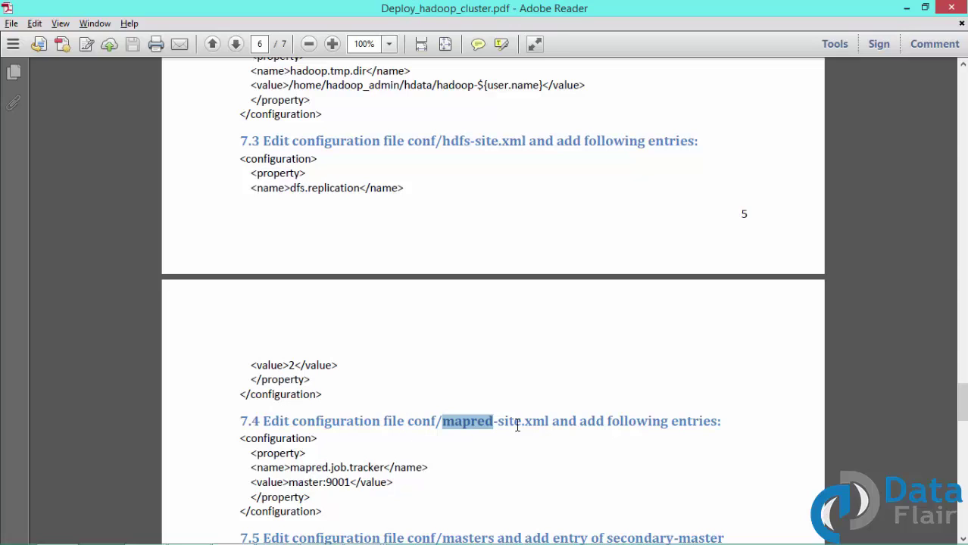
shift+click(550, 426)
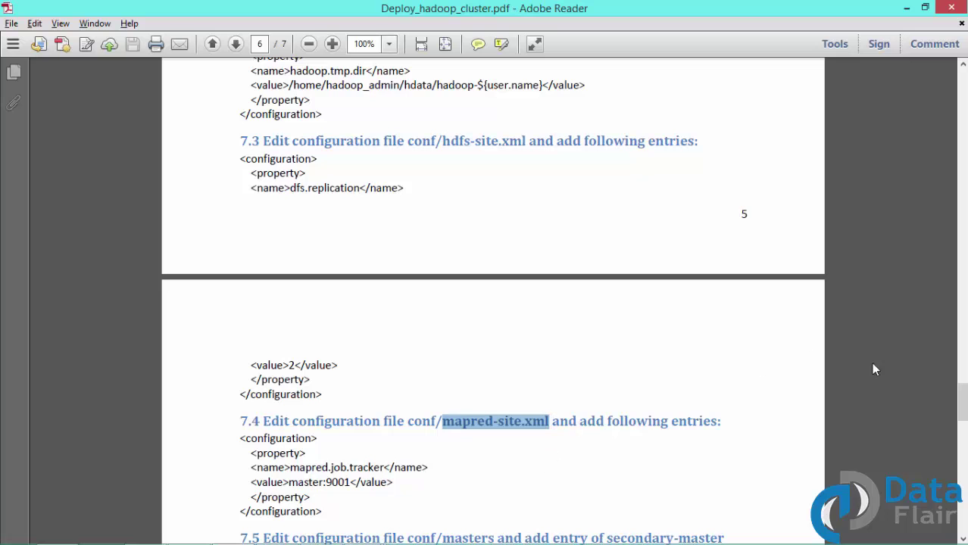
Step: Copy the mapred.job.tracker property block, from <property> through </property>, in section 7.4 of the guide
drag(963, 393, 965, 412)
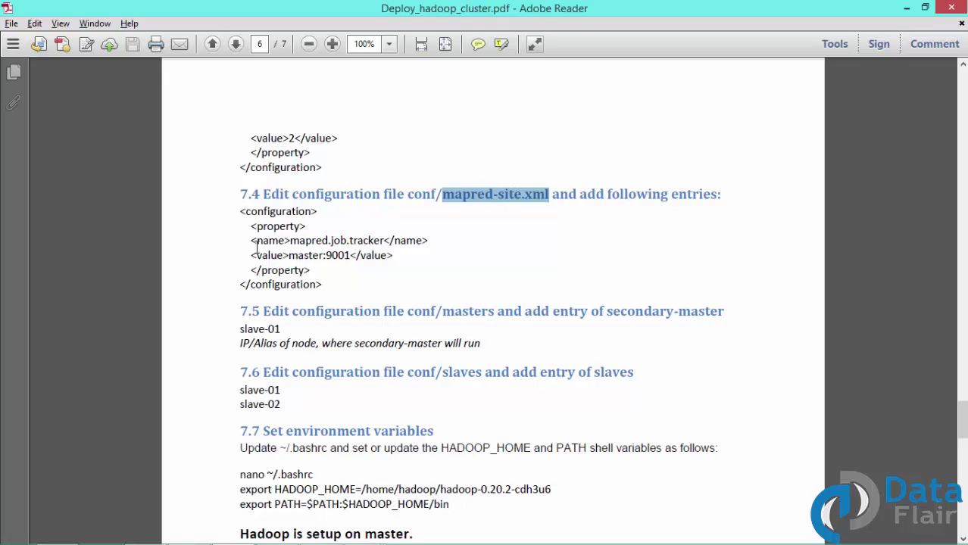
click(246, 228)
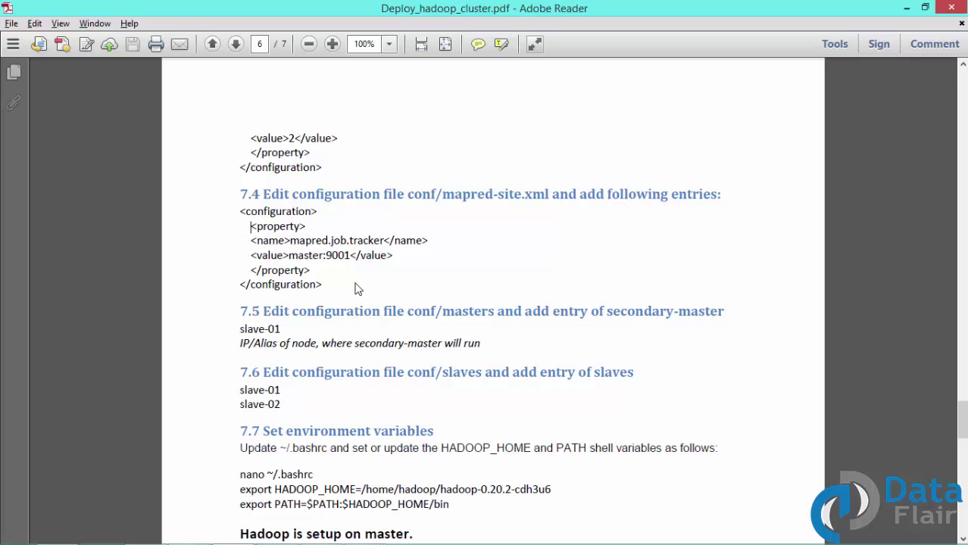
shift+click(317, 274)
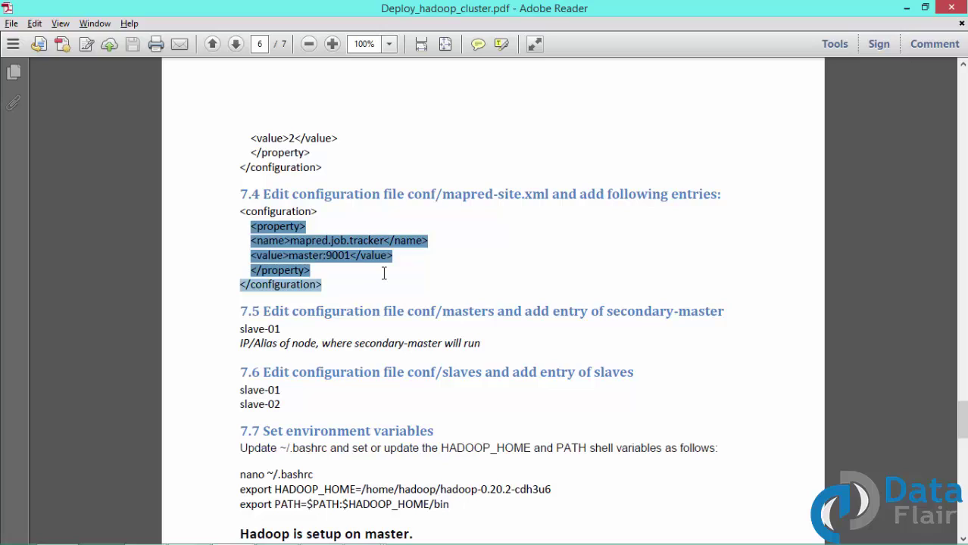
shift+click(384, 273)
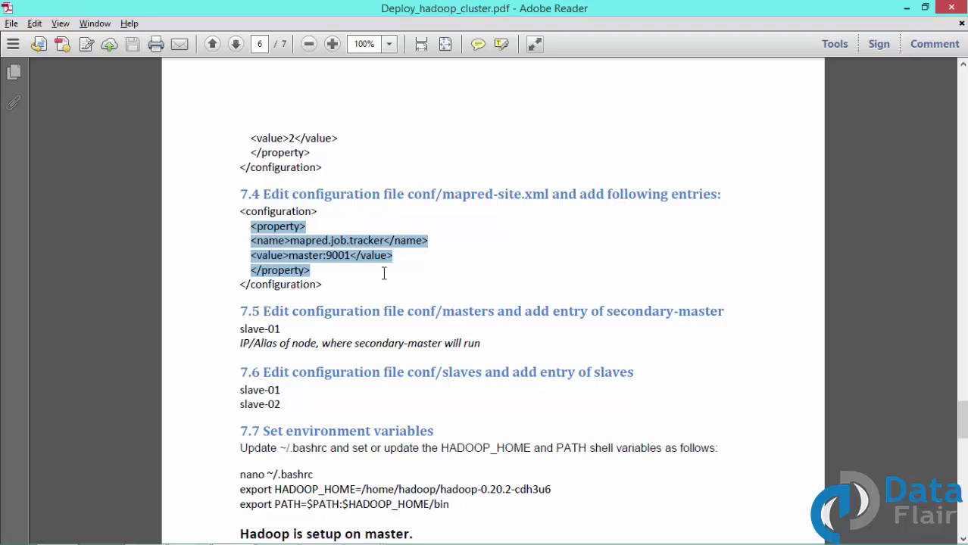
Step: Switch to the terminal and open conf/mapred-site.xml in nano
key(alt+Tab)
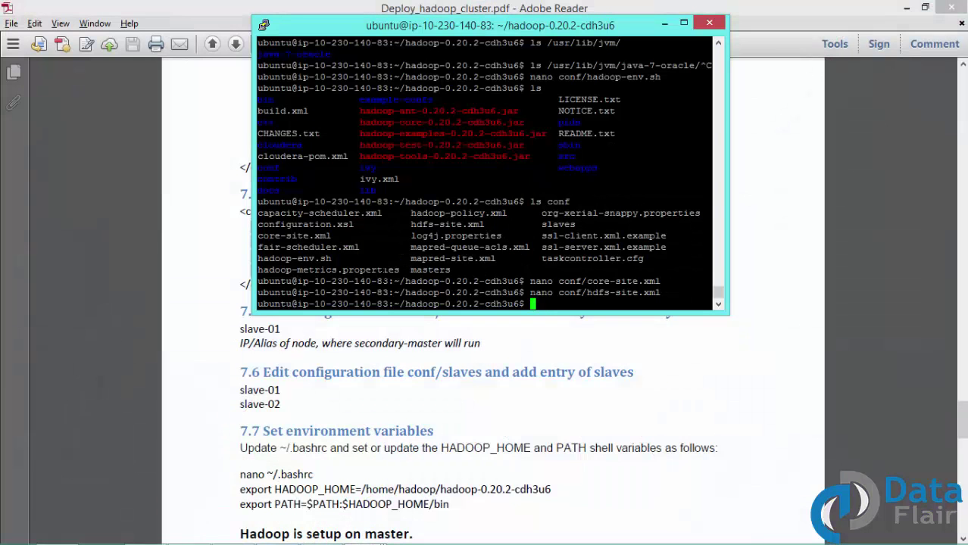
text(nano conf/mapred-s)
key(Tab)
key(Return)
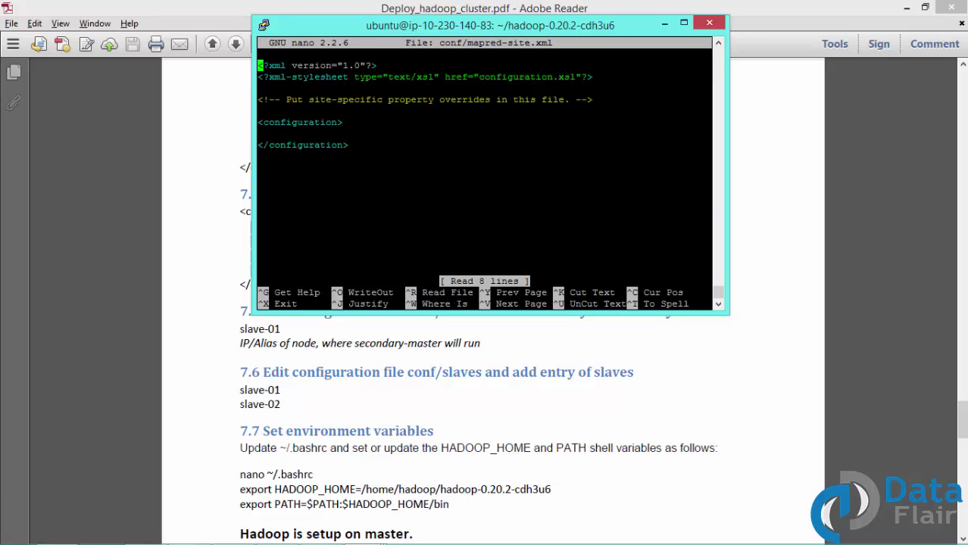
Step: Paste the mapred.job.tracker property with value master:9001 between the configuration tags
key(Down)
key(Down)
key(Down)
key(Down)
key(Down)
key(Down)
key(shift+Insert)
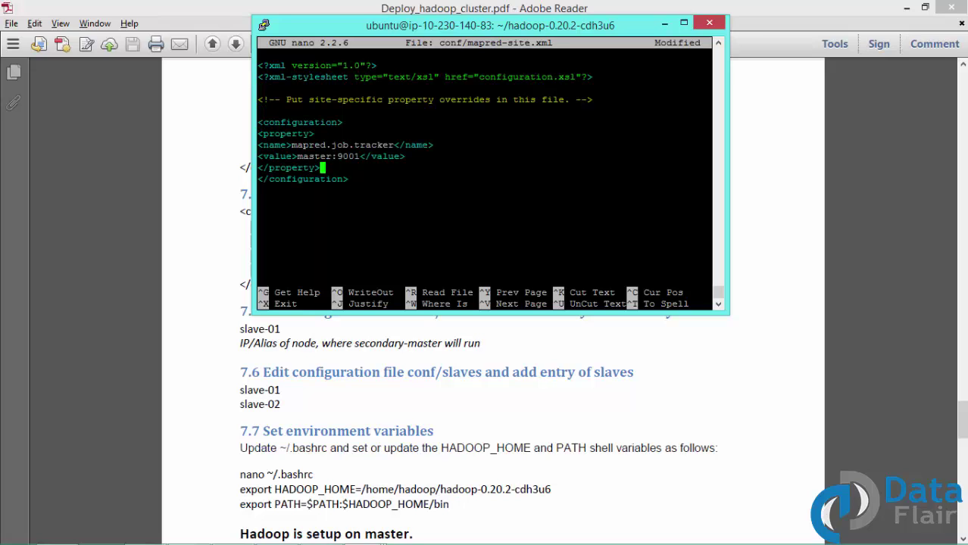
Step: Check the property name, host and port, then save conf/mapred-site.xml under the same name and exit nano
double_click(310, 144)
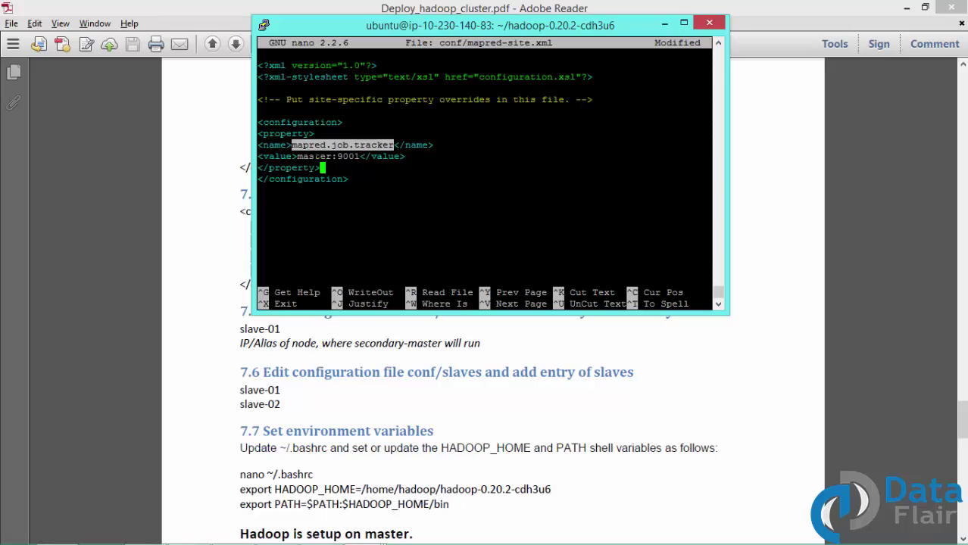
double_click(314, 156)
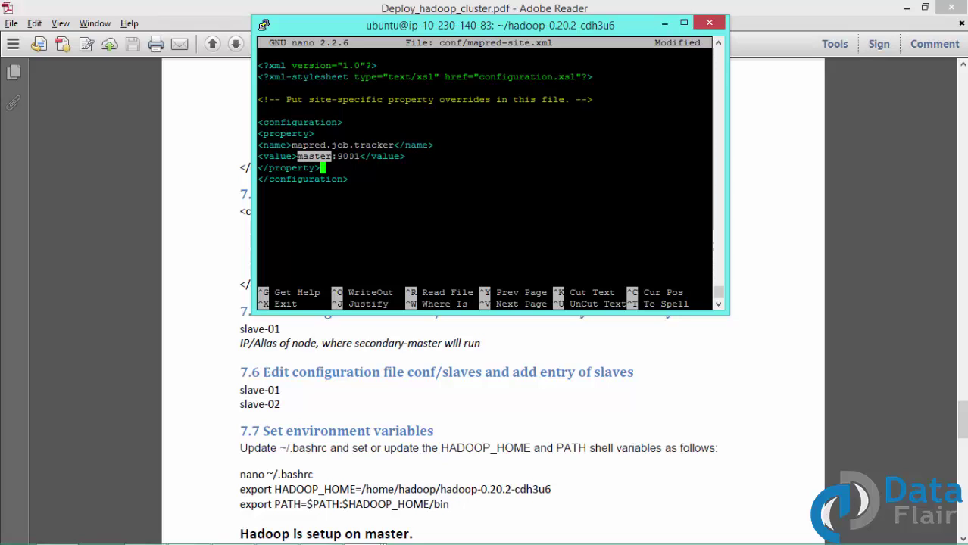
double_click(347, 156)
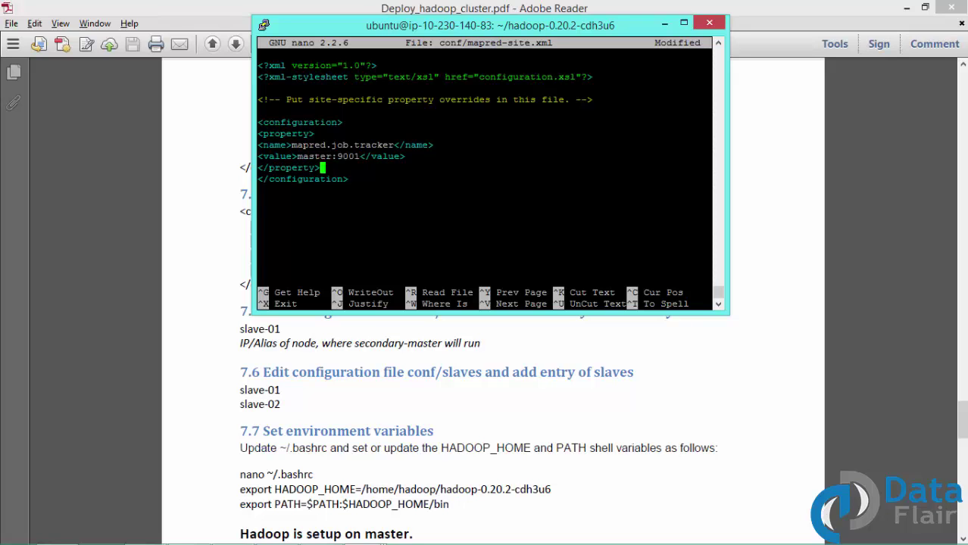
key(ctrl+x)
key(y)
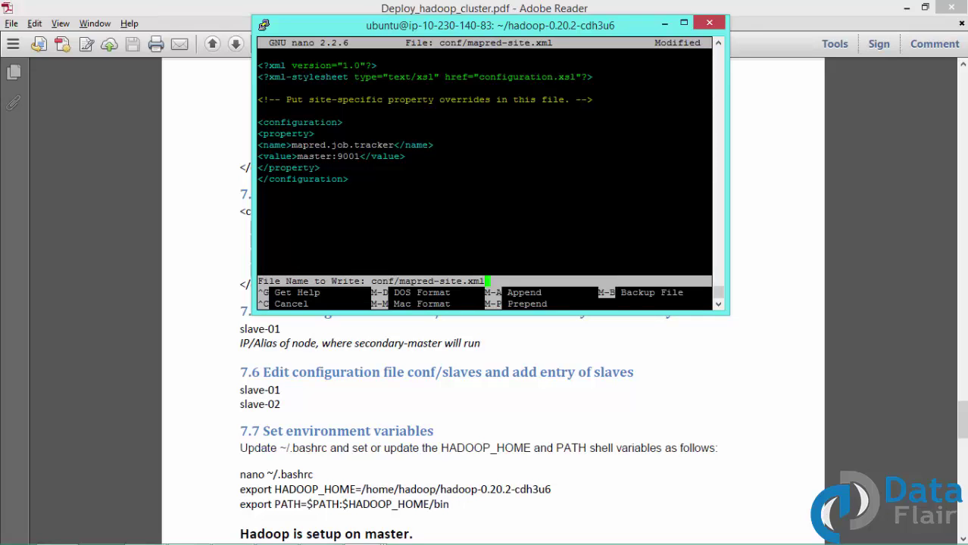
key(Return)
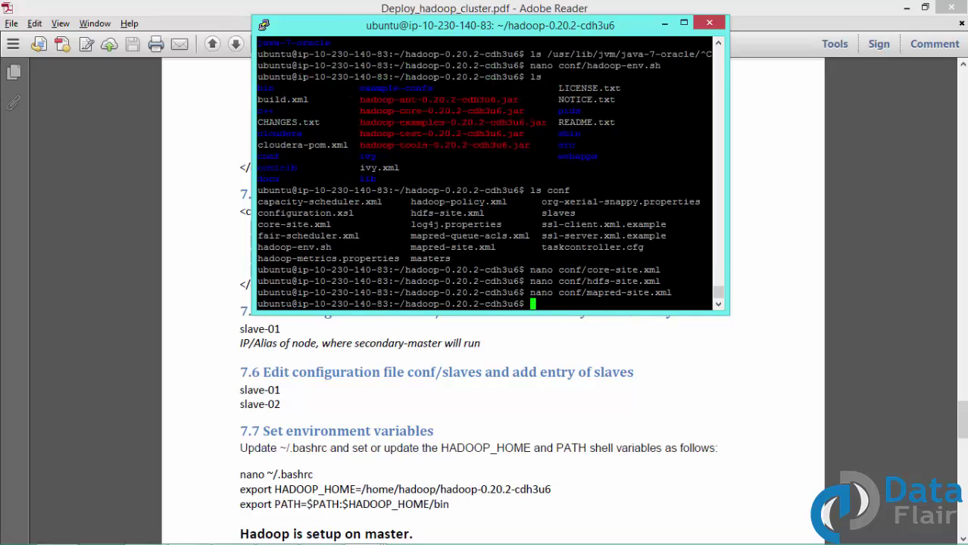
Step: Switch to the PDF guide in Adobe Reader and highlight the file name masters in the section 7.5 heading
click(484, 3)
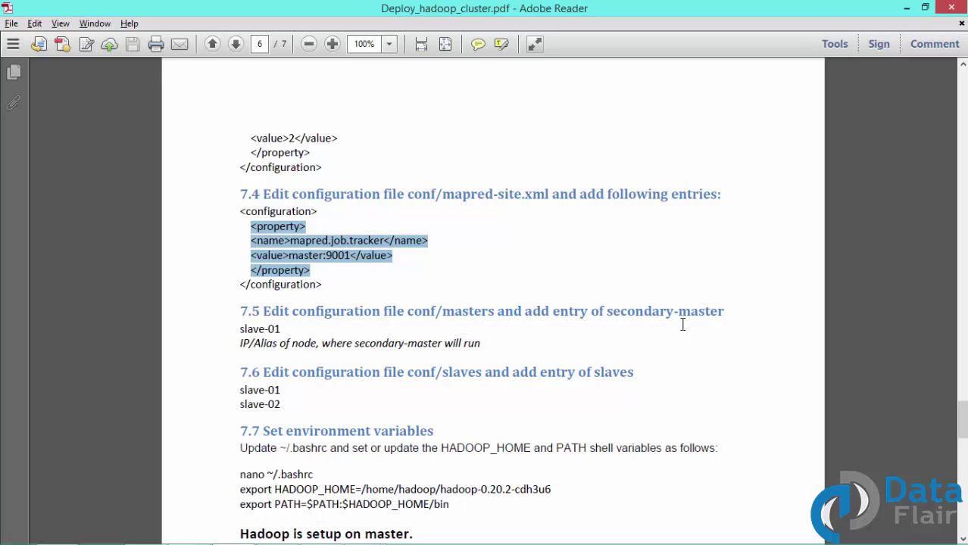
double_click(429, 309)
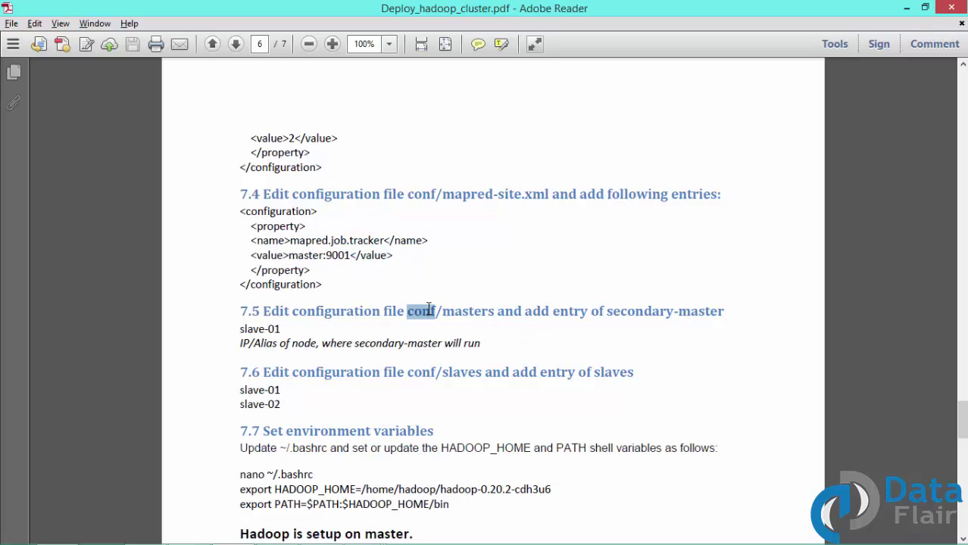
double_click(485, 313)
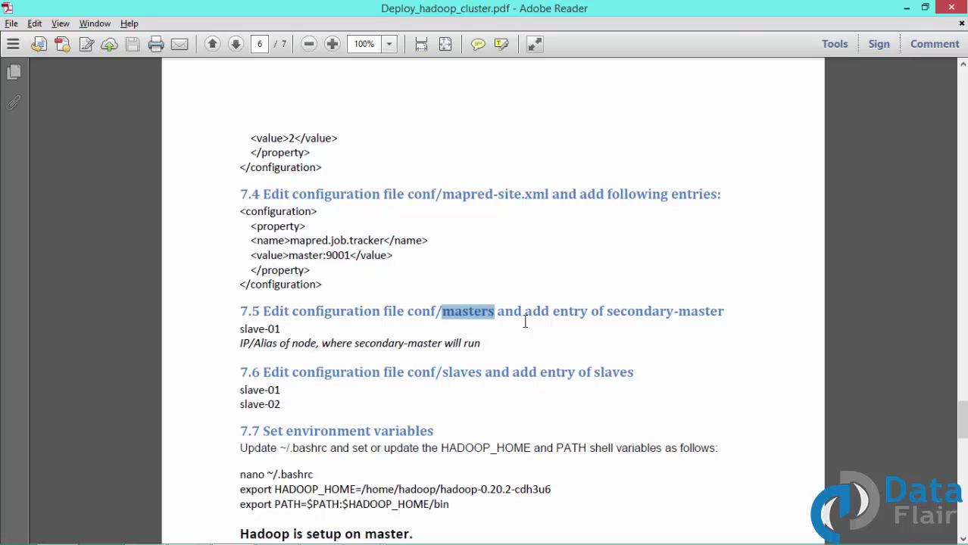
Step: Return to the terminal and open conf/masters in nano
key(alt+Tab)
text(nano)
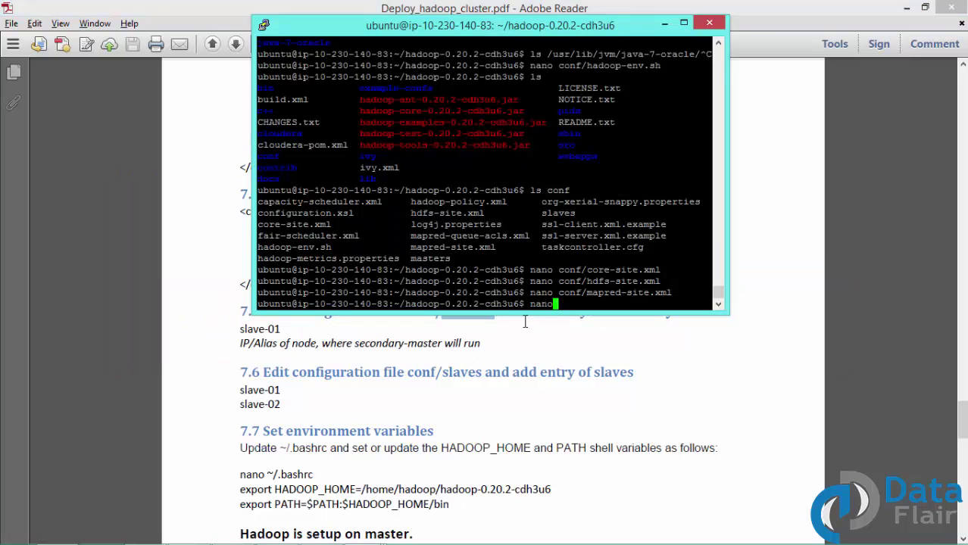
text( conf/mas)
key(Tab)
key(Return)
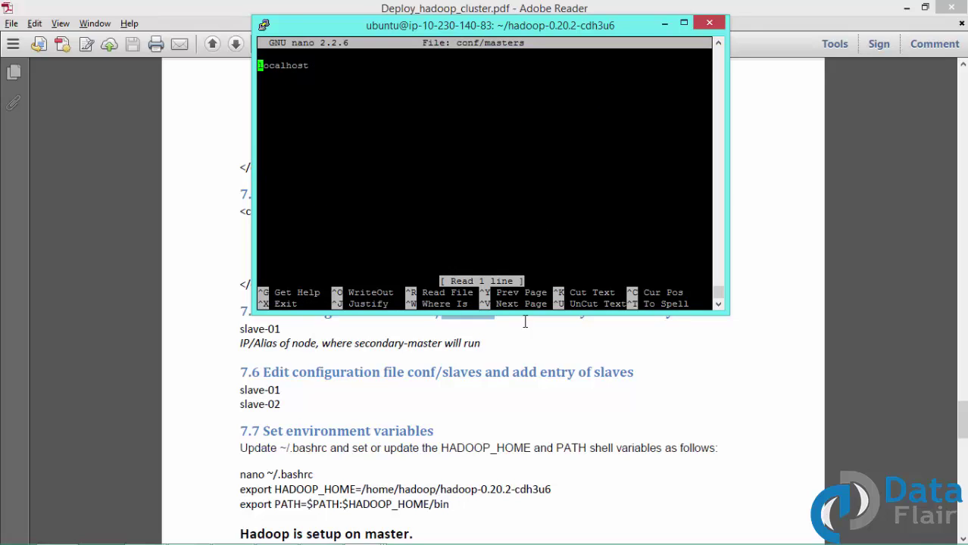
Step: Replace the localhost line with slave-01, then save conf/masters under the same name and exit nano
key(ctrl+k)
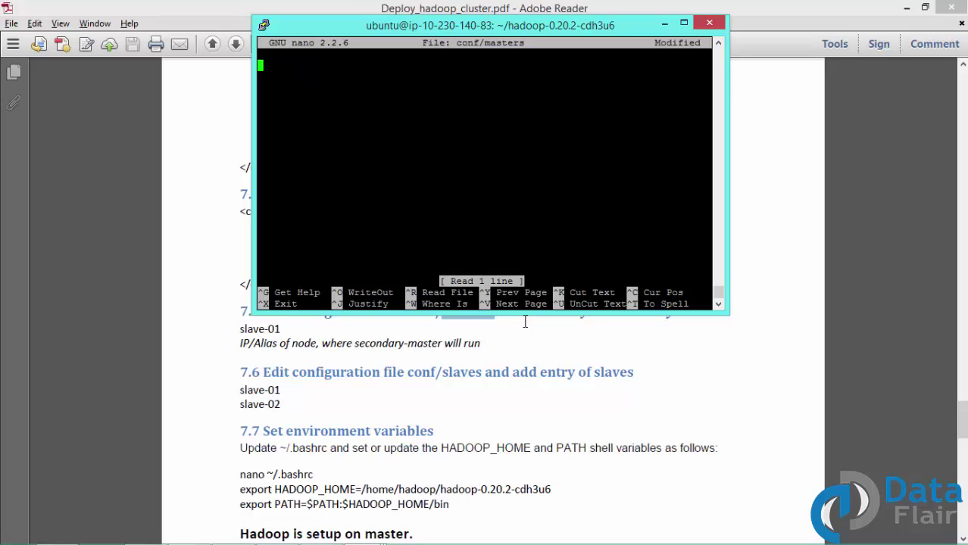
text(slave-01)
key(ctrl+x)
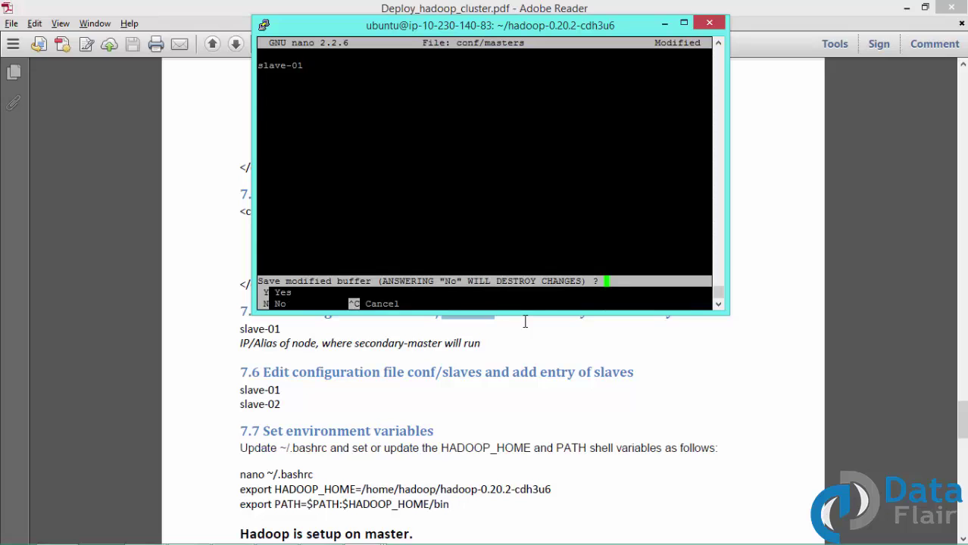
key(y)
key(Return)
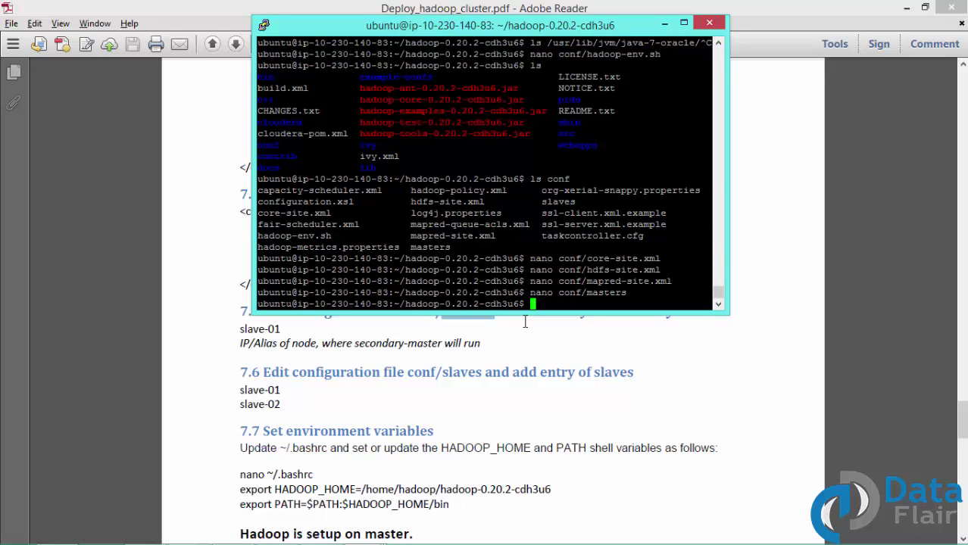
Step: Switch to the PDF guide in Adobe Reader and highlight the file name slaves in the section 7.6 heading
click(525, 322)
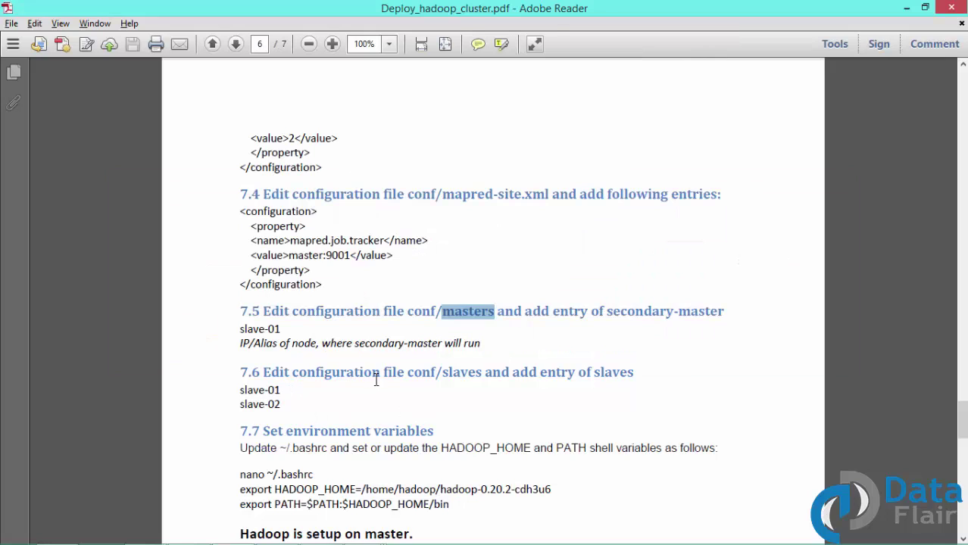
click(465, 377)
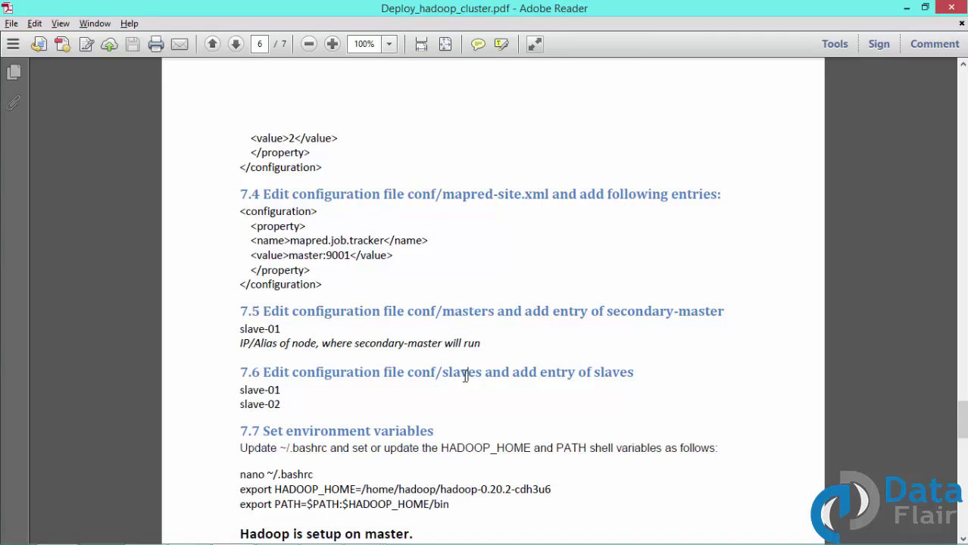
double_click(464, 376)
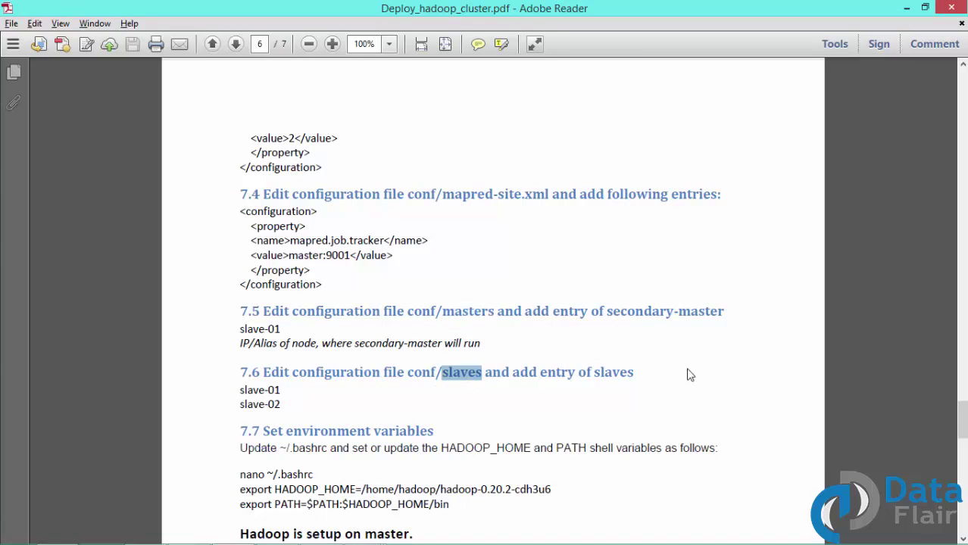
Step: Return to the terminal and open conf/slaves in nano
key(alt+Tab)
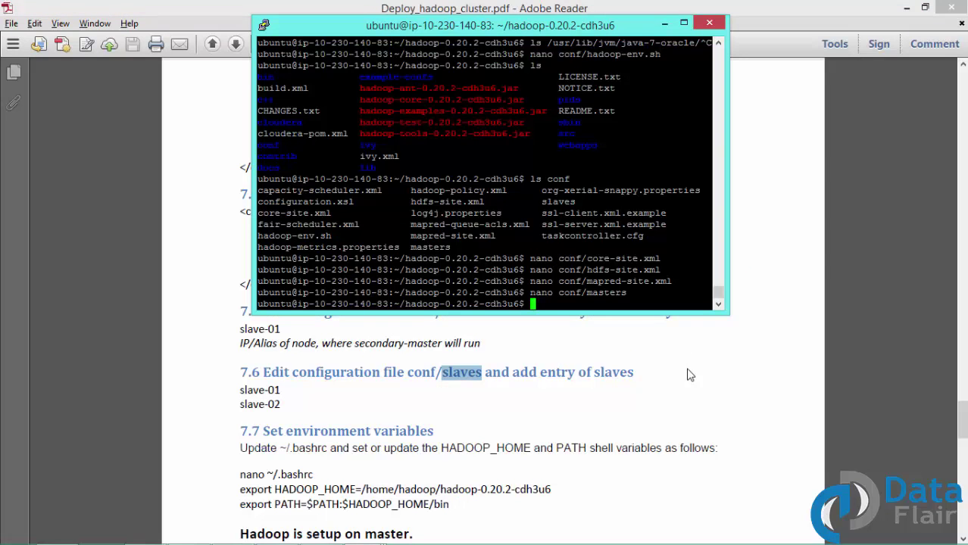
text(nano conf/slaves)
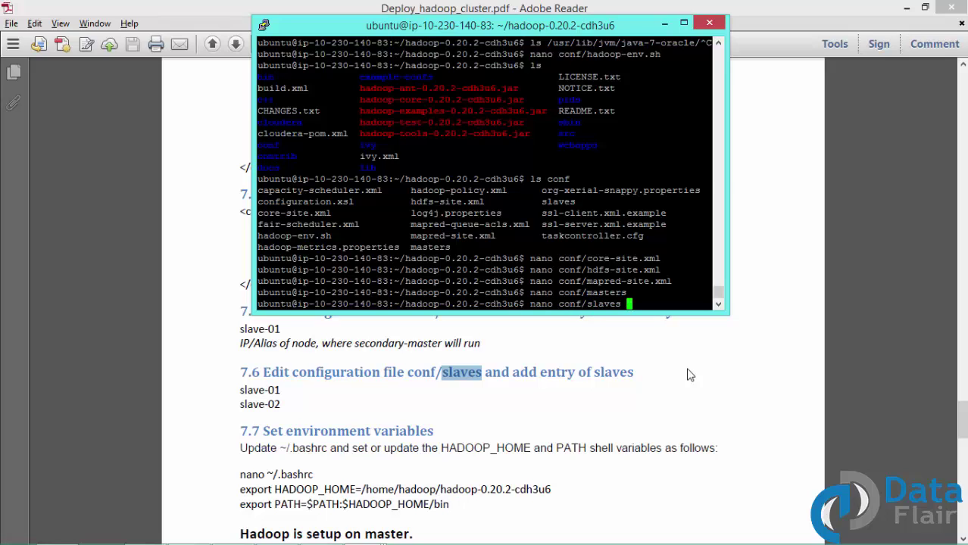
key(Return)
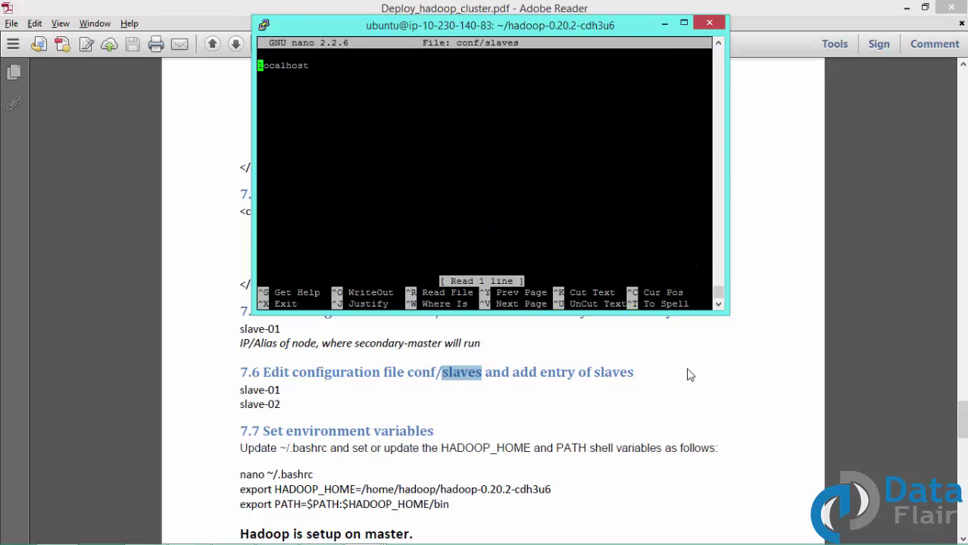
Step: Replace the localhost line with slave-01 and slave-02 on separate lines, then save conf/slaves and exit nano
key(ctrl+k)
text(slave-)
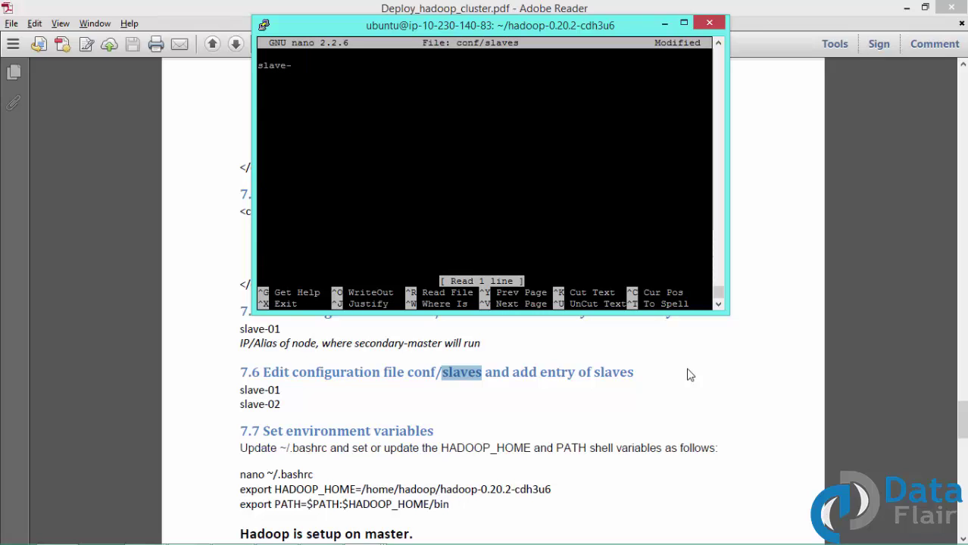
text(01)
key(Return)
text(sla)
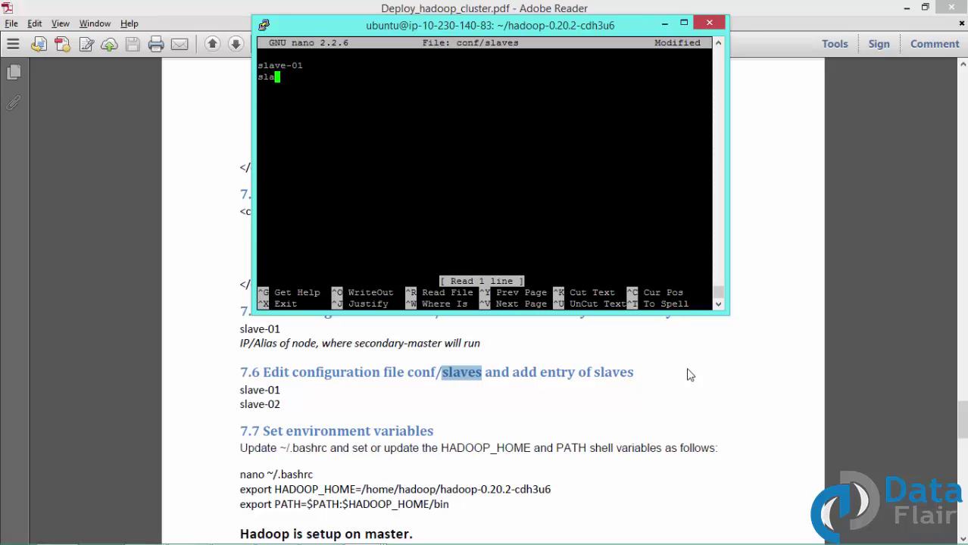
text(ve-02)
key(ctrl+x)
key(y)
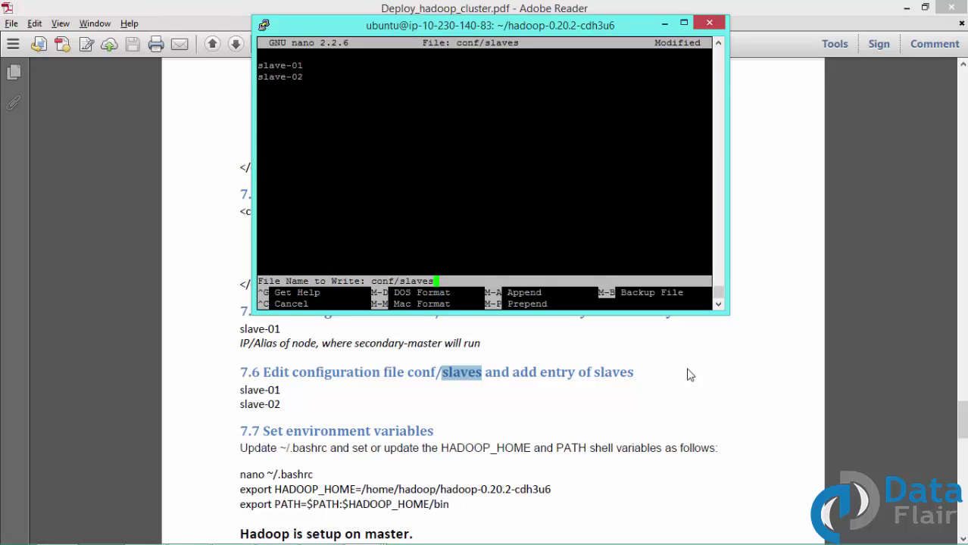
key(Return)
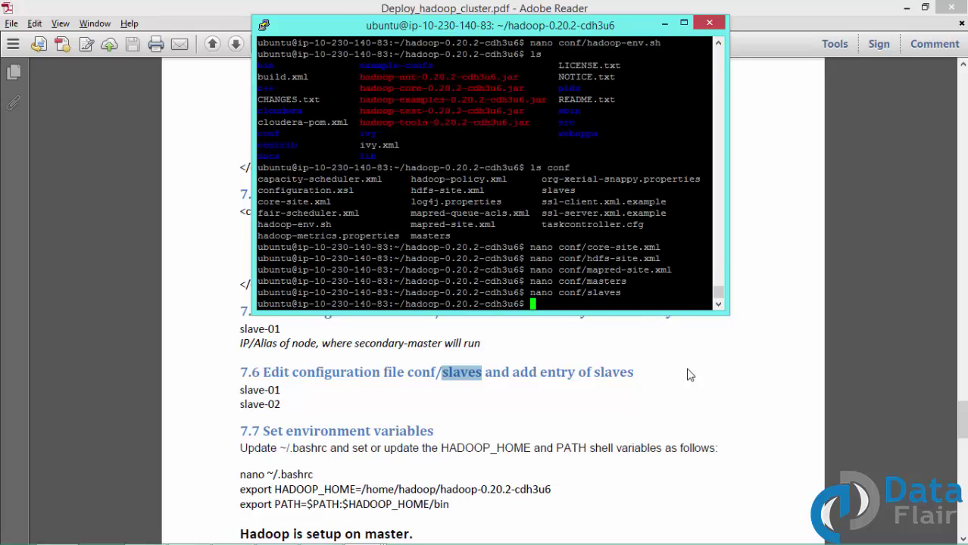
key(Return)
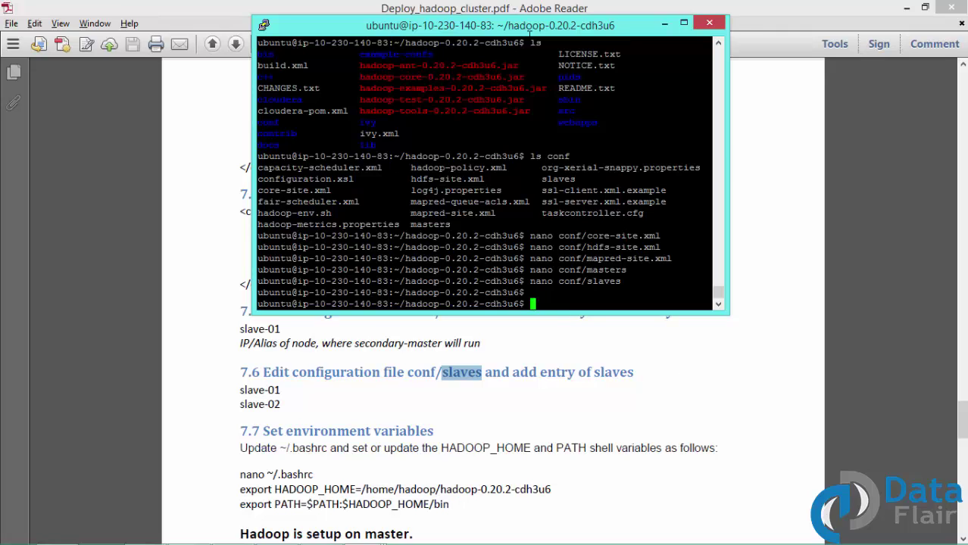
Step: Switch to the PDF guide in Adobe Reader and select the HADOOP_HOME and PATH export lines in section 7.7
click(535, 9)
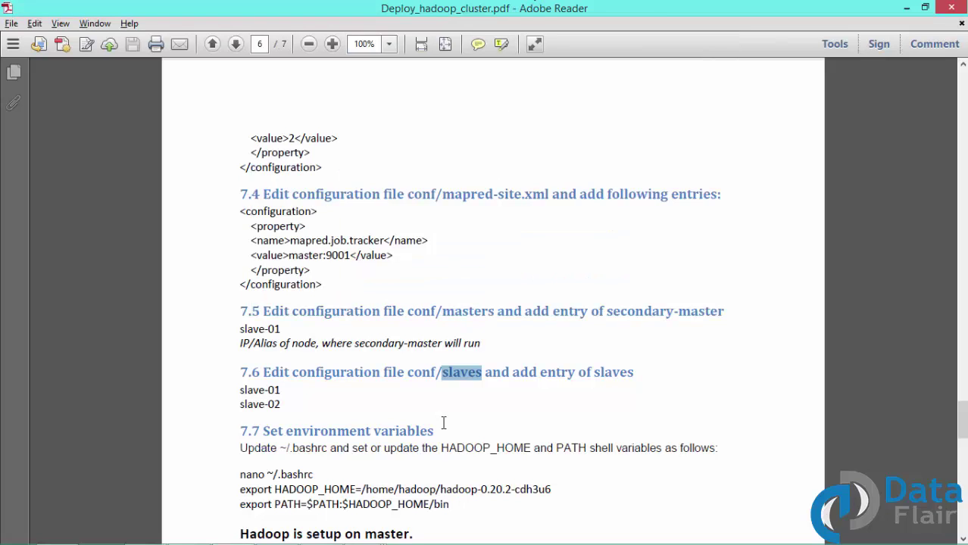
scroll(444, 423, down, 4)
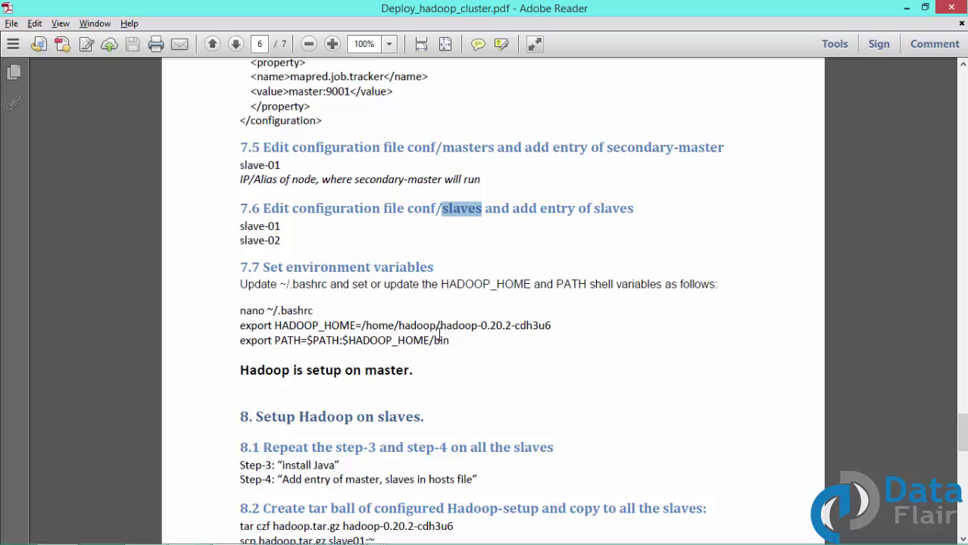
double_click(251, 326)
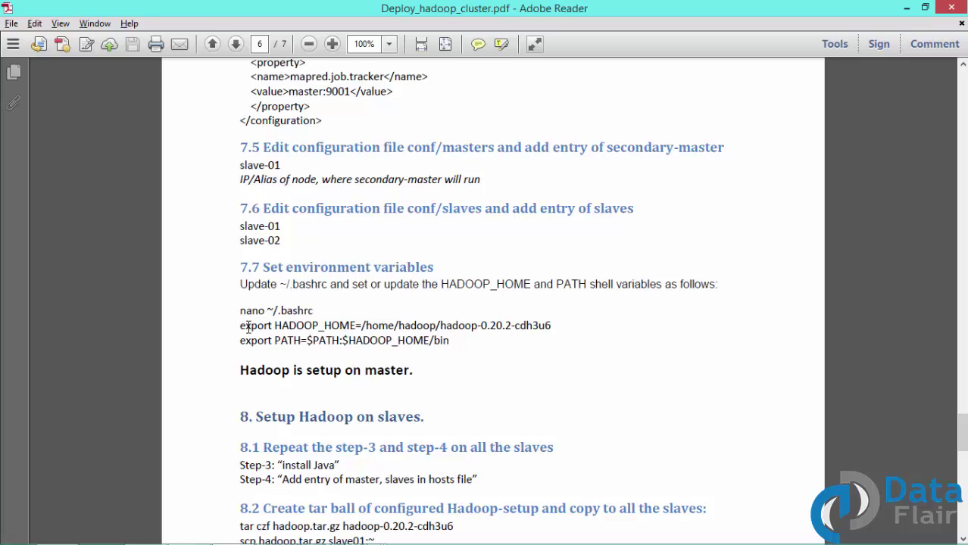
shift+click(447, 342)
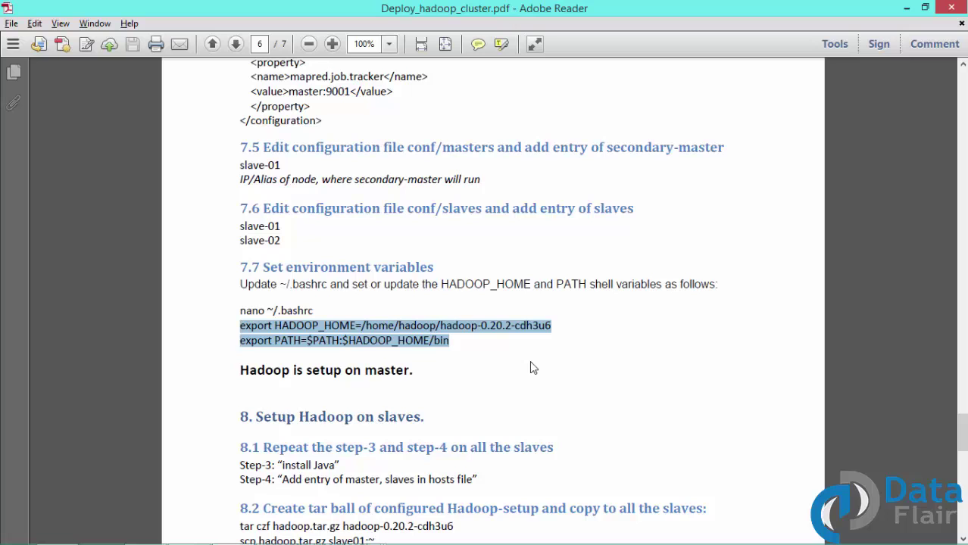
Step: Switch to the master's terminal and open ~/.bashrc in nano
key(alt+Tab)
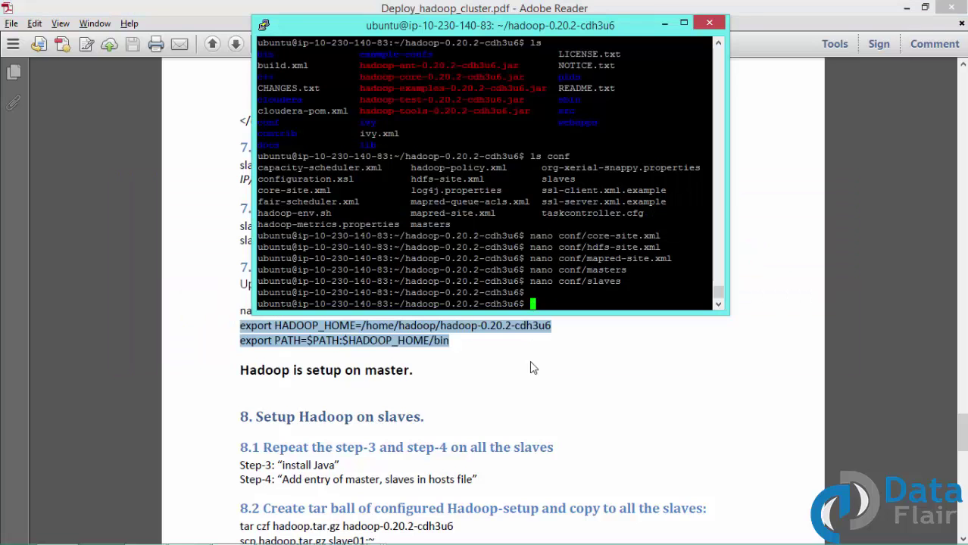
text(nan)
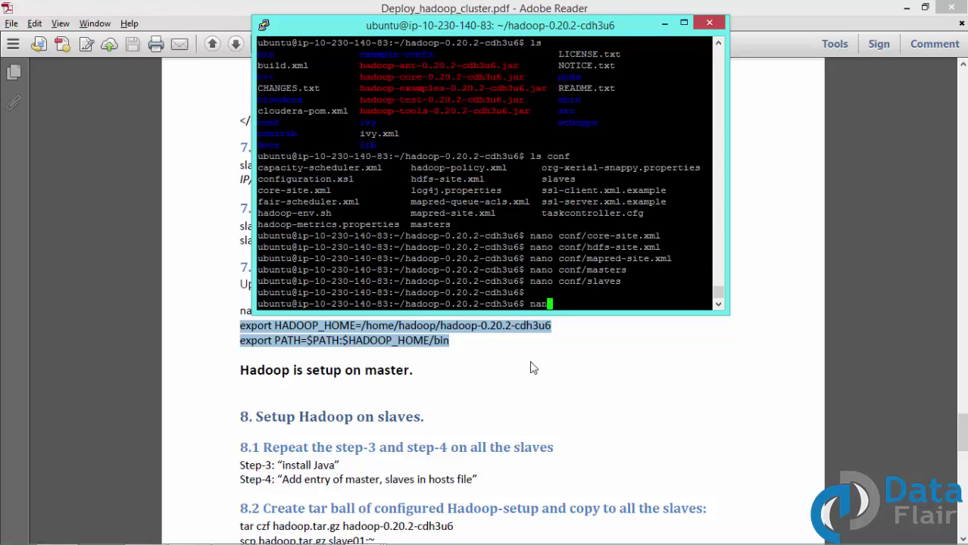
text(o ~/.bashrc)
key(Return)
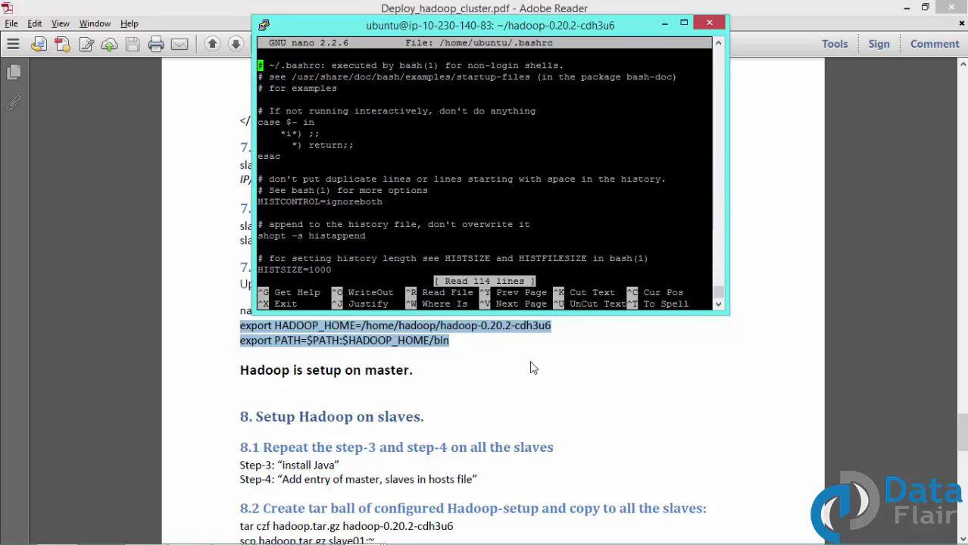
Step: Paste the copied HADOOP_HOME=/home/hadoop/hadoop-0.20.2-cdh3u6 and PATH=$PATH:$HADOOP_HOME/bin export lines on a new line at the end of ~/.bashrc
key(Page_Down)
key(Page_Down)
key(Page_Down)
key(Page_Down)
key(Page_Down)
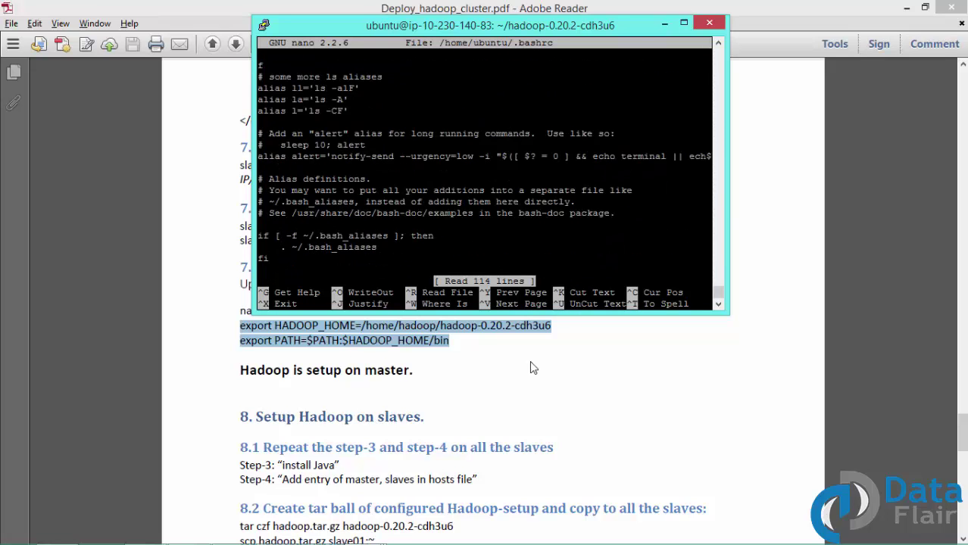
key(Return)
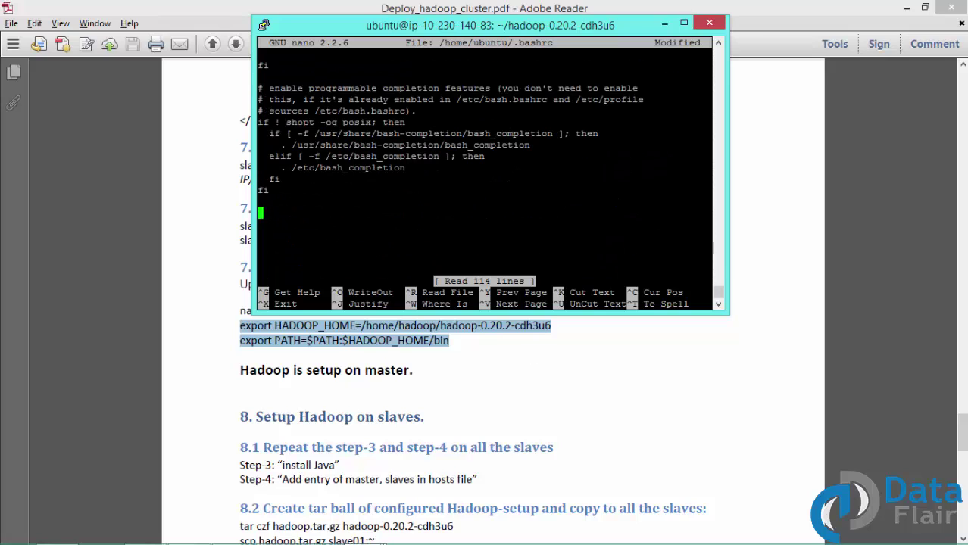
key(shift+Insert)
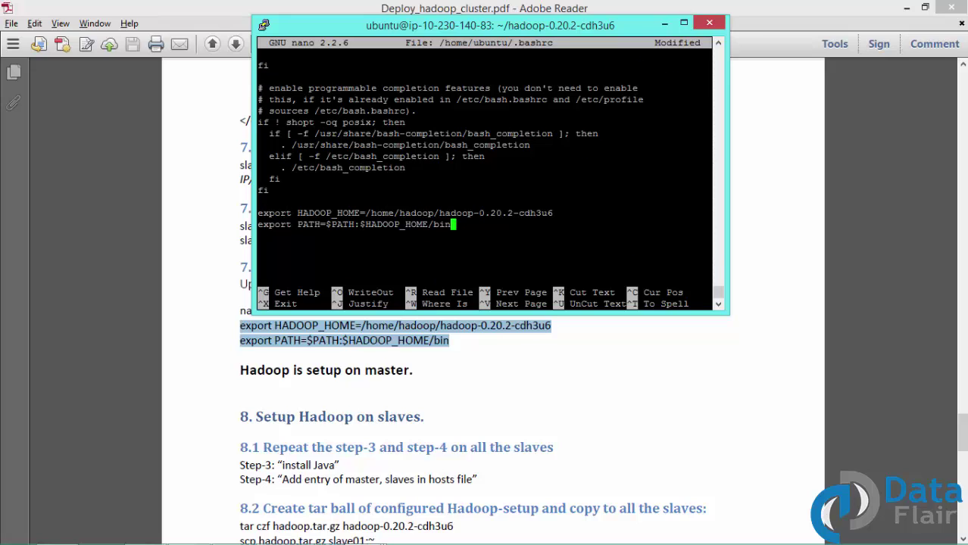
Step: Replace the home directory name in the HADOOP_HOME path with ubuntu, giving /home/ubuntu/hadoop-0.20.2-cdh3u6
key(Up)
key(Left)
key(Left)
key(Left)
key(BackSpace)
key(BackSpace)
key(BackSpace)
key(BackSpace)
key(BackSpace)
key(BackSpace)
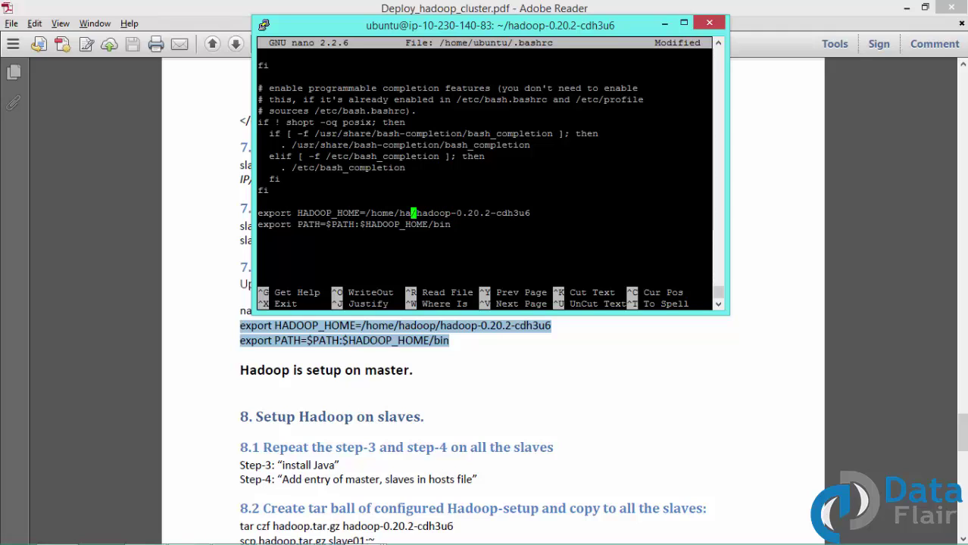
text(ubuntu)
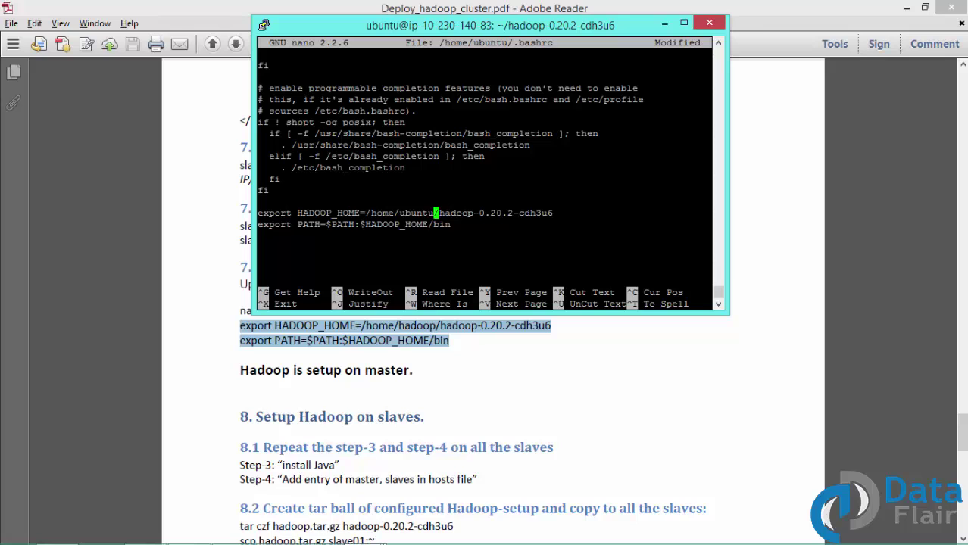
Step: Save ~/.bashrc, exit nano and start a new bash shell to load the variables
key(ctrl+x)
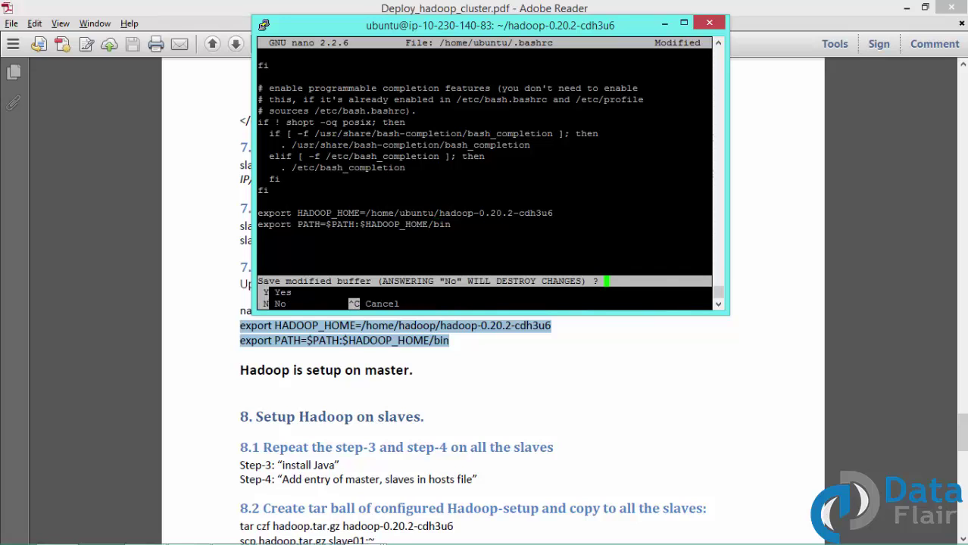
key(y)
key(Return)
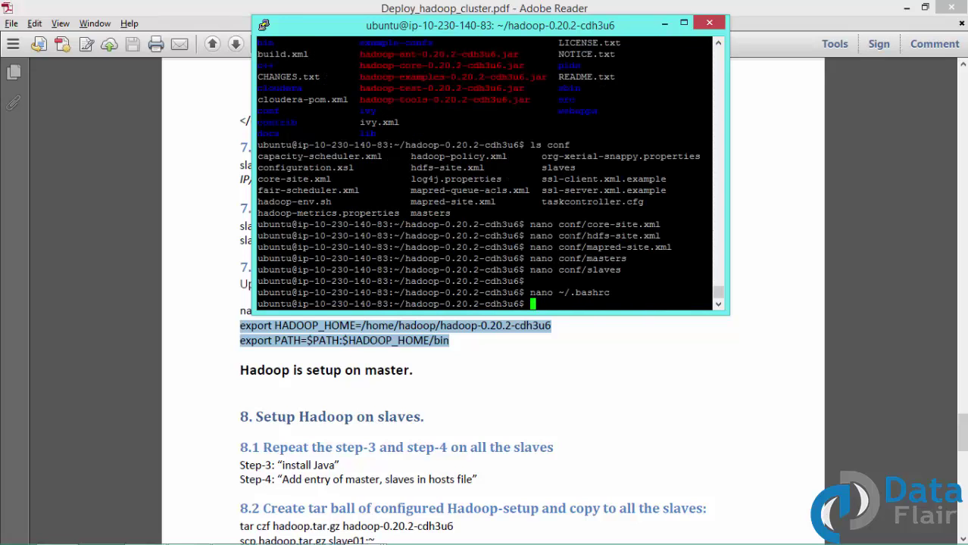
text(bash)
key(Return)
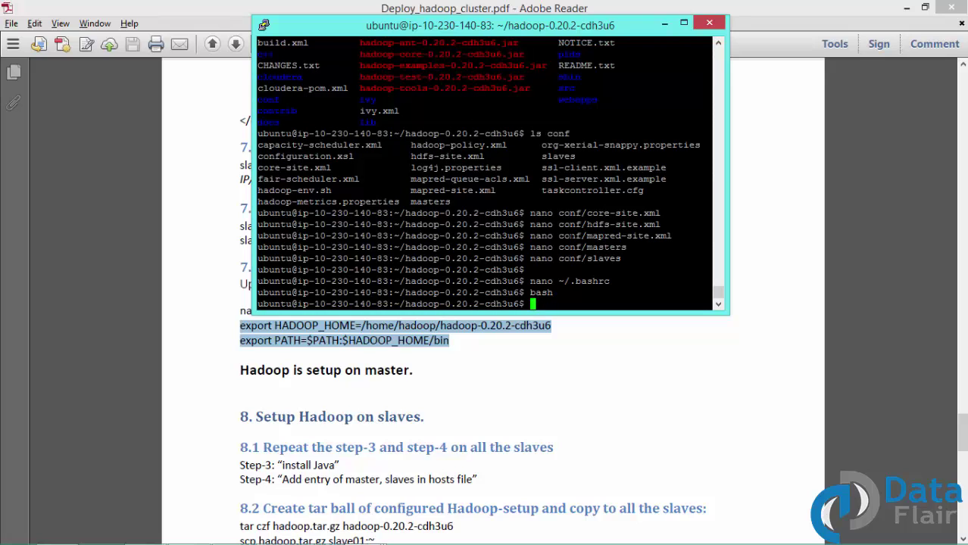
Step: Switch to the PDF guide in Adobe Reader, highlight the line "Hadoop is setup on master." and read section 8 on setting up the slaves
click(547, 6)
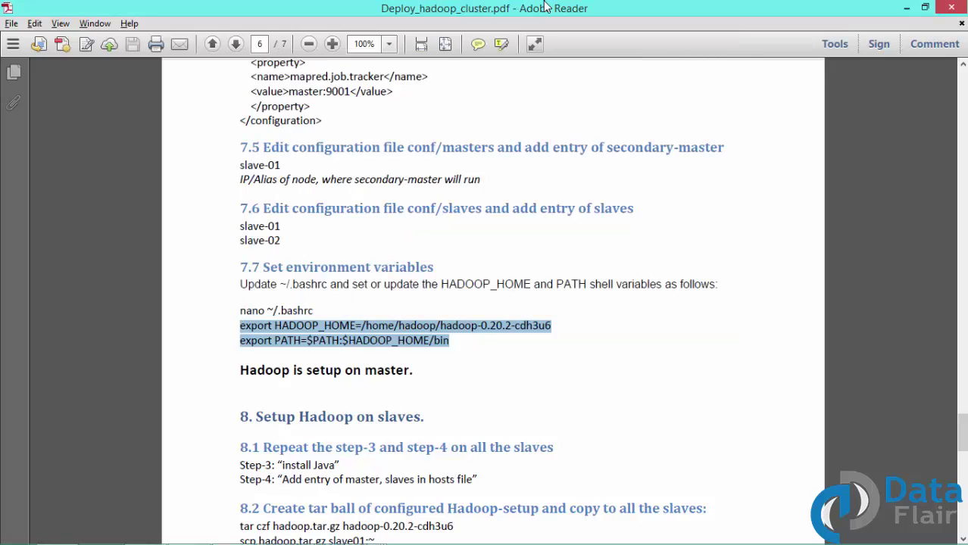
double_click(256, 370)
triple_click(260, 370)
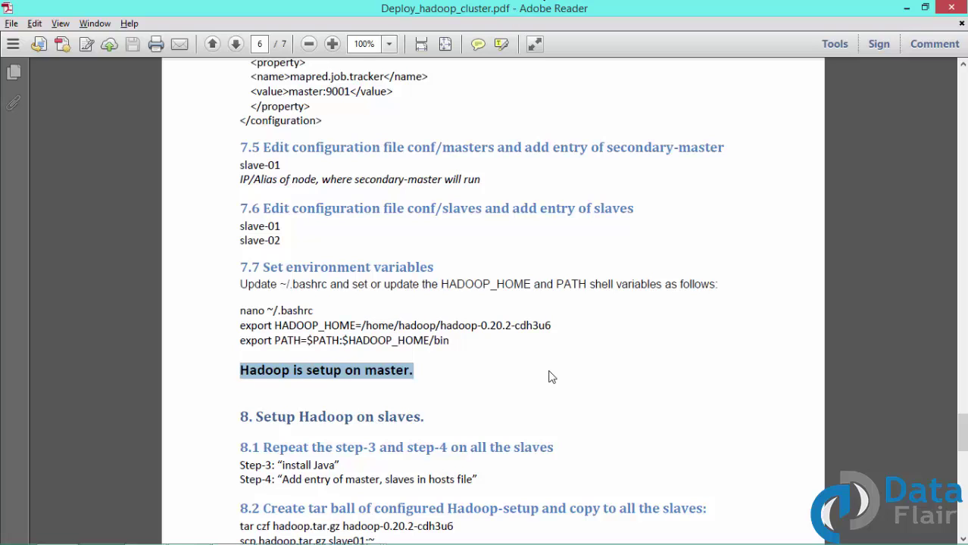
scroll(550, 376, down, 5)
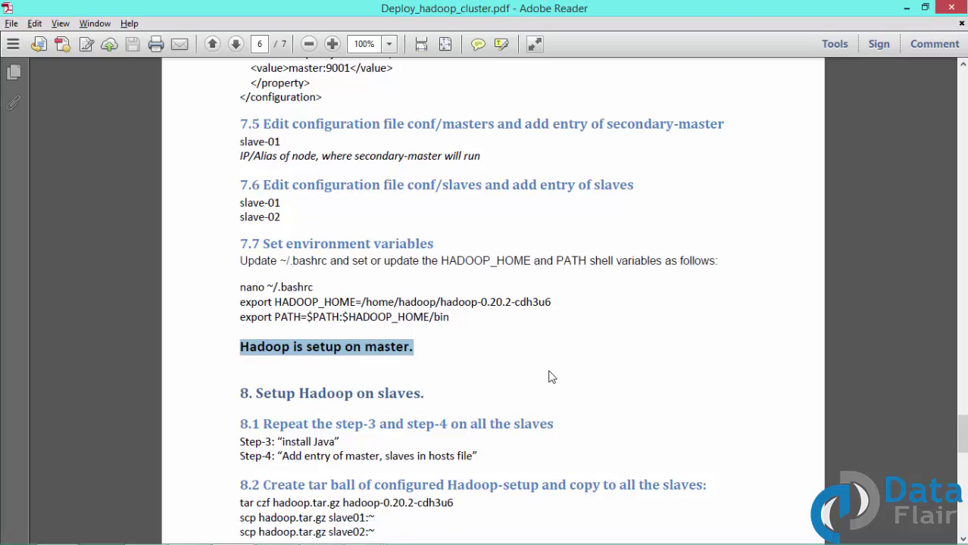
scroll(550, 377, down, 1)
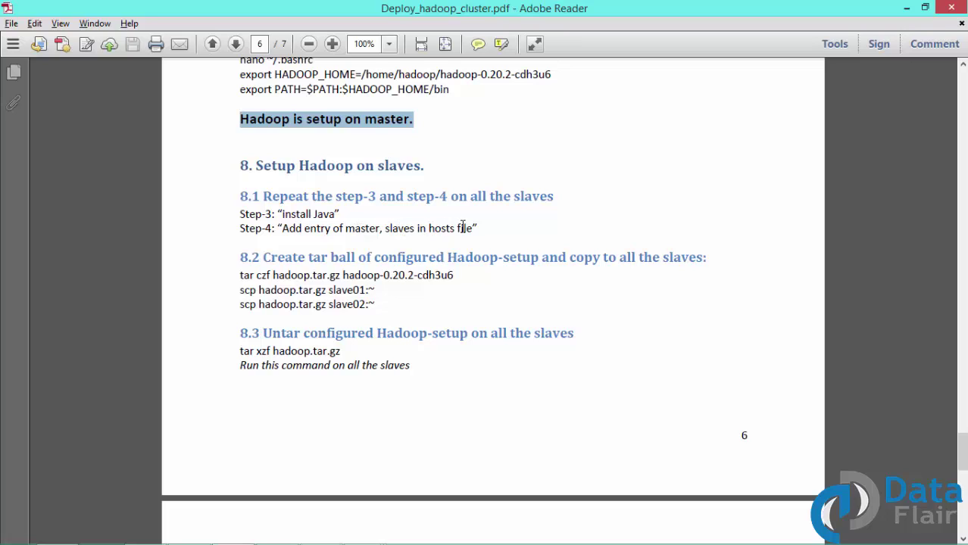
click(680, 208)
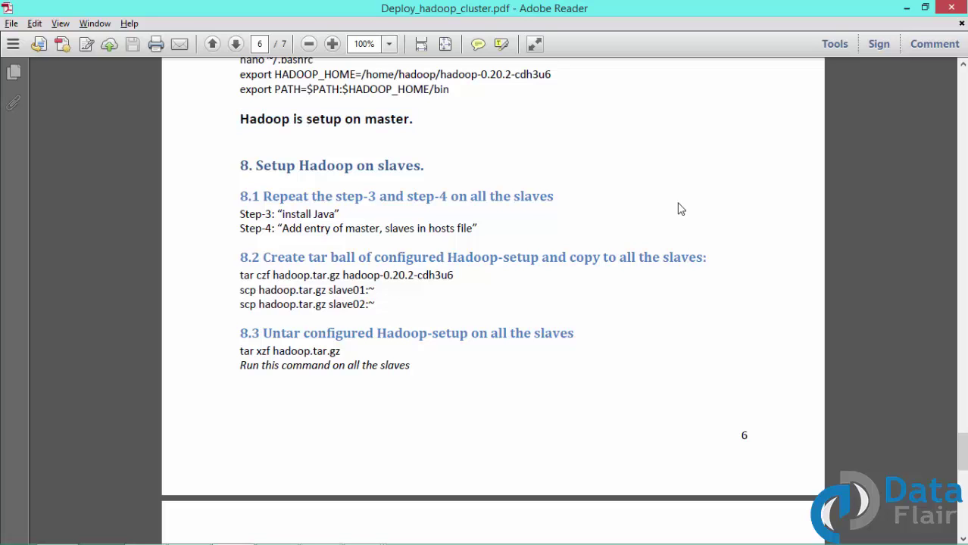
Step: Go back to section 3.1 of the guide and select the first sudo apt-get update command
scroll(680, 208, up, 15)
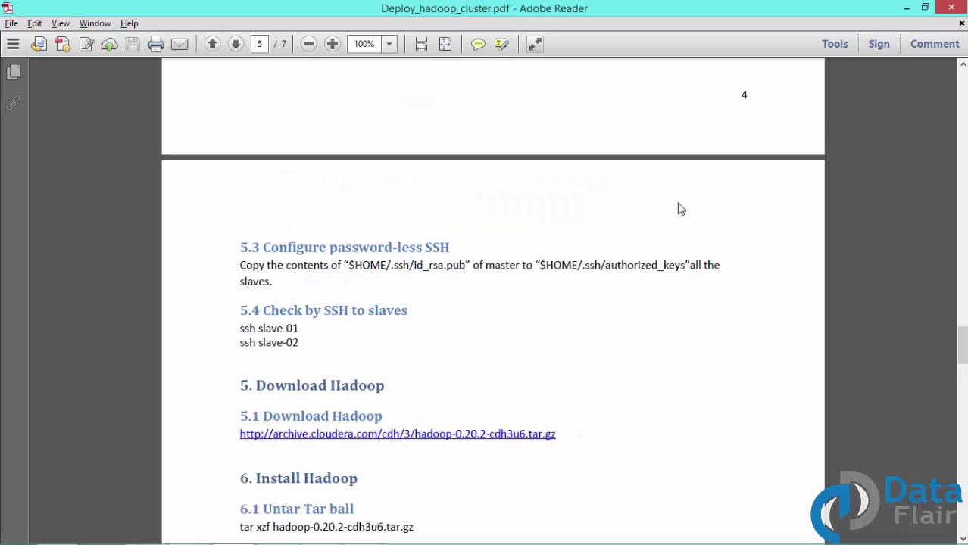
scroll(680, 209, up, 5)
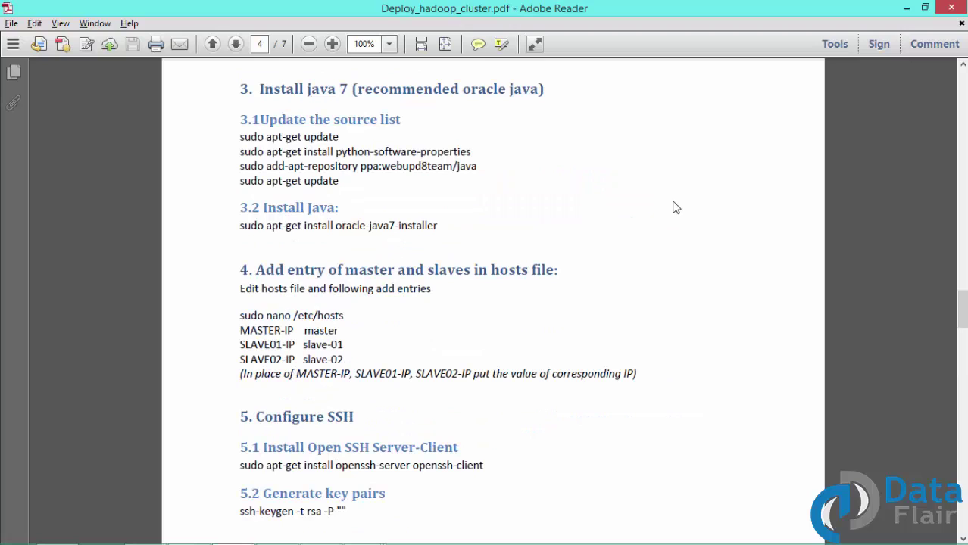
double_click(254, 137)
shift+click(338, 139)
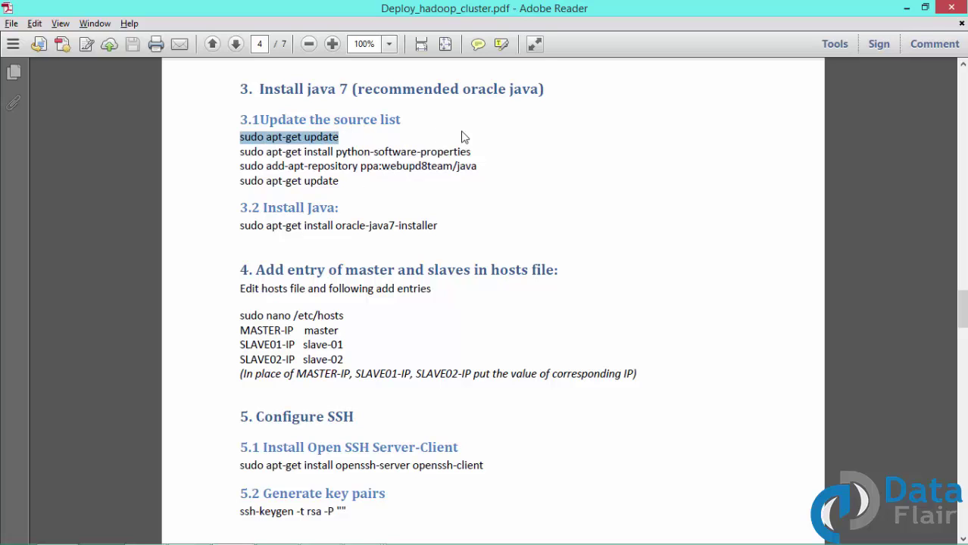
key(alt+Tab)
key(alt+Tab)
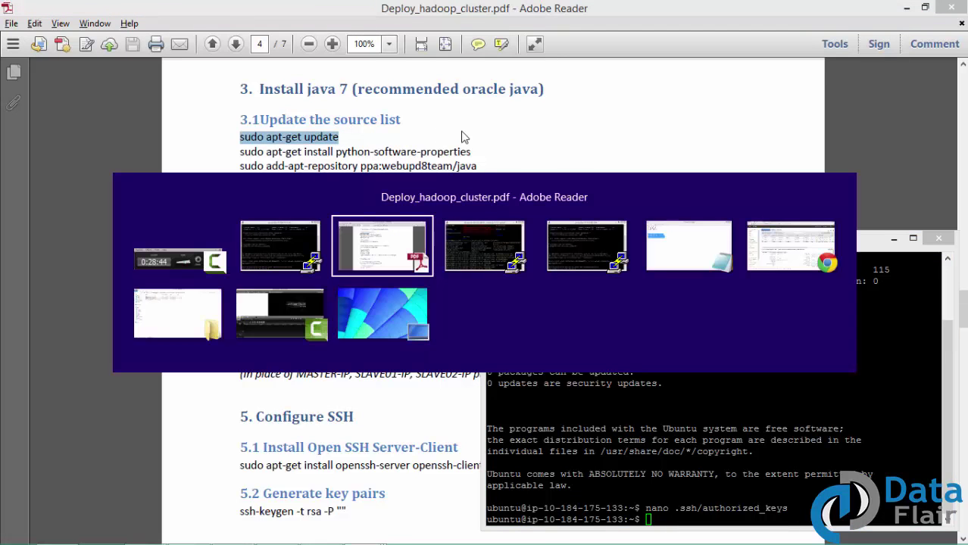
key(alt+Tab)
key(alt+Tab)
key(alt+Tab)
key(alt+shift+Tab)
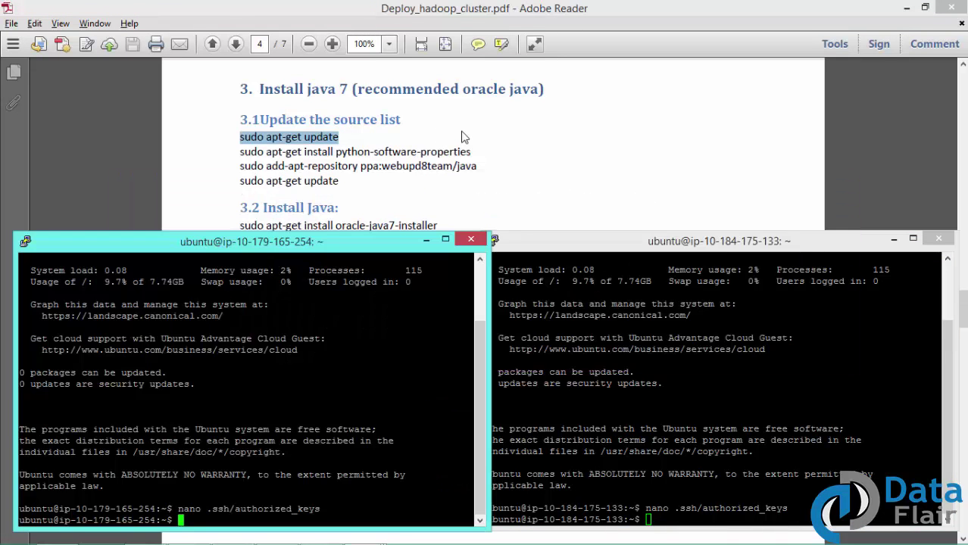
key(shift+Insert)
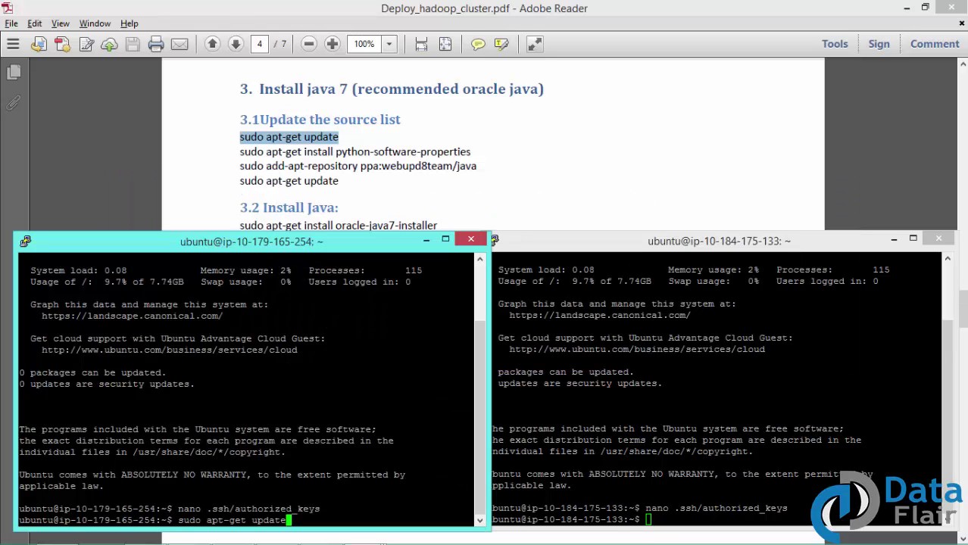
key(Return)
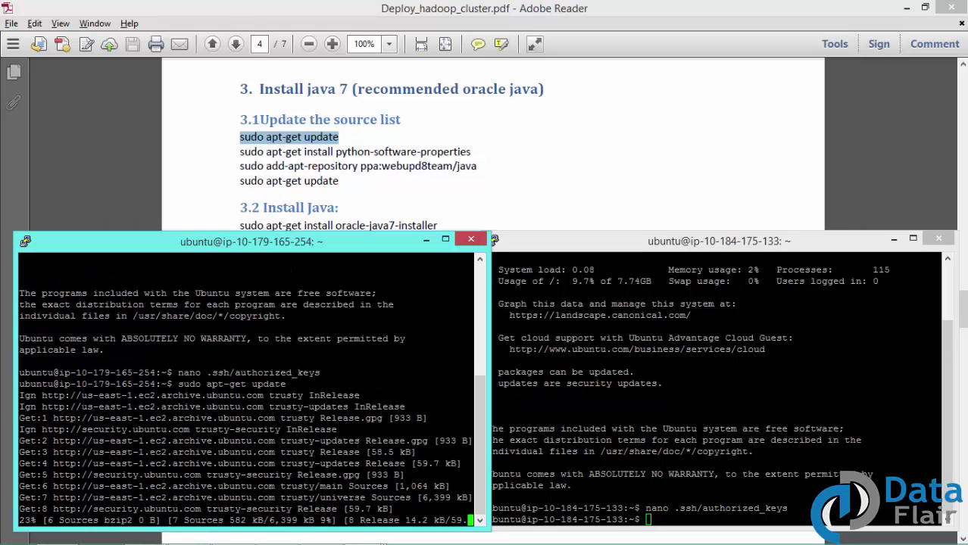
key(alt+Tab)
key(shift+Insert)
key(Return)
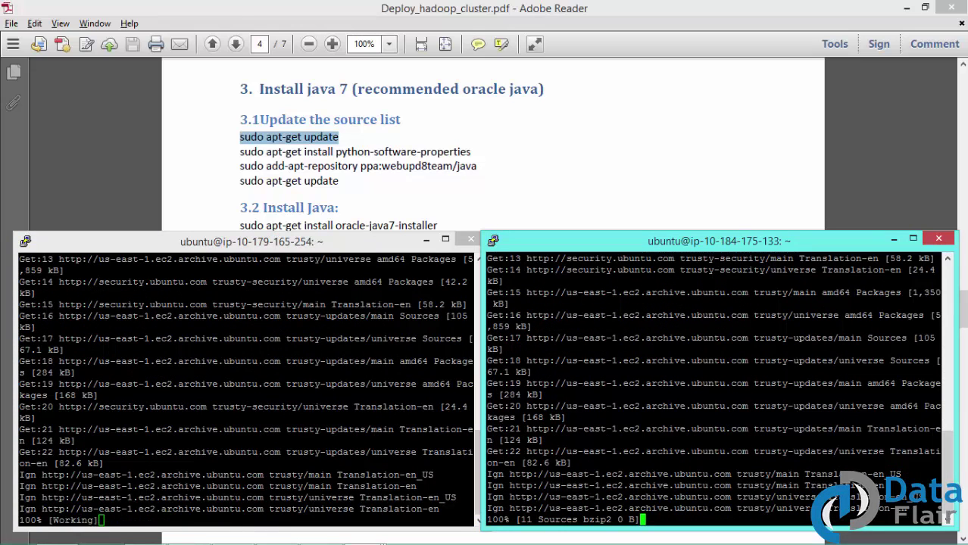
click(247, 156)
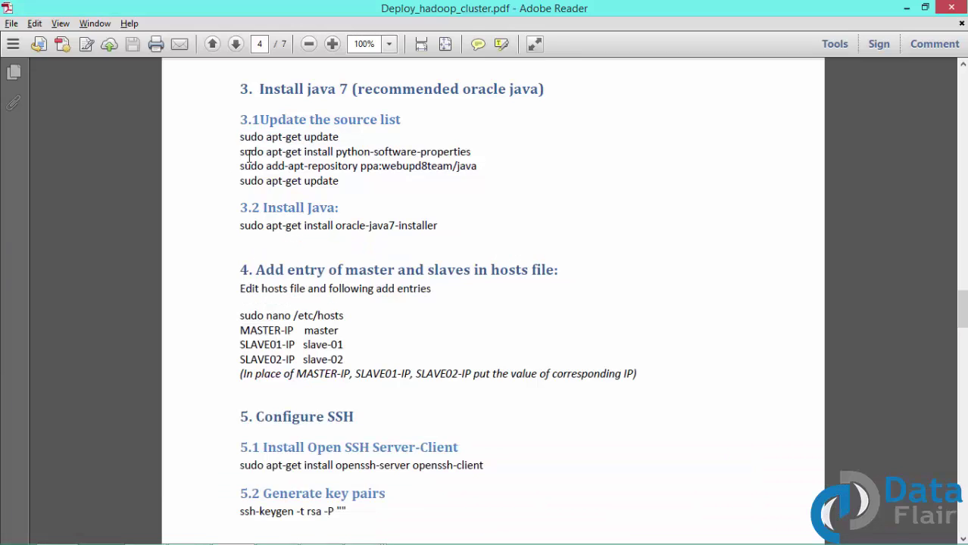
triple_click(249, 156)
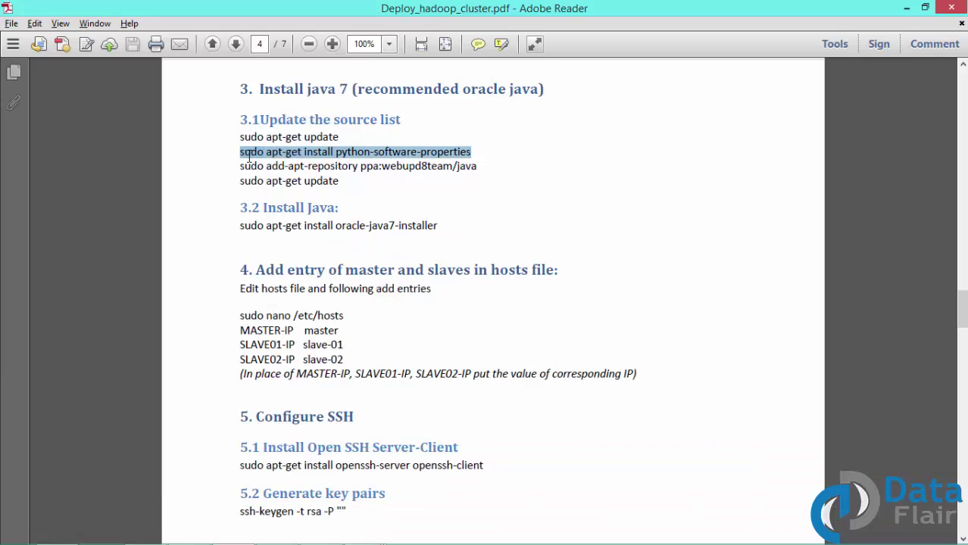
key(alt+Tab)
key(alt+Tab)
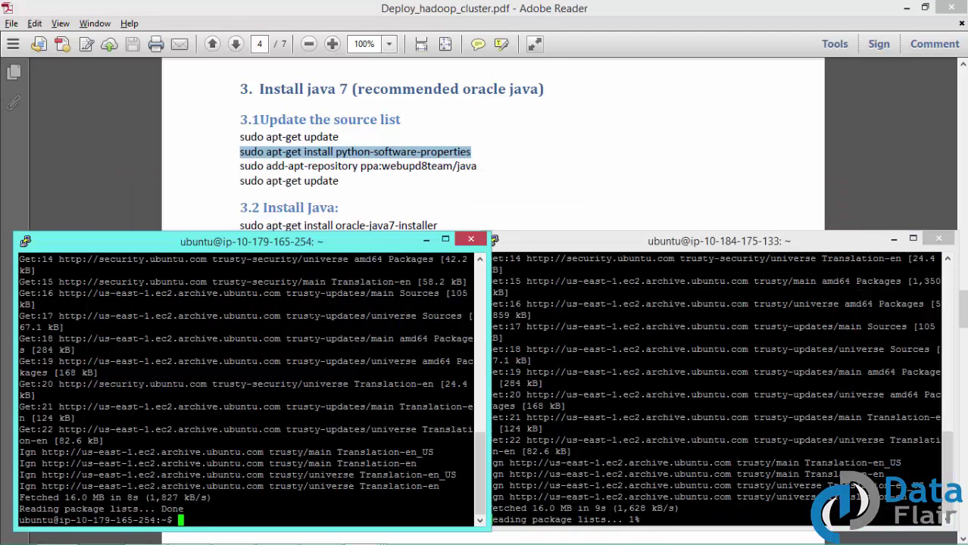
key(shift+Insert)
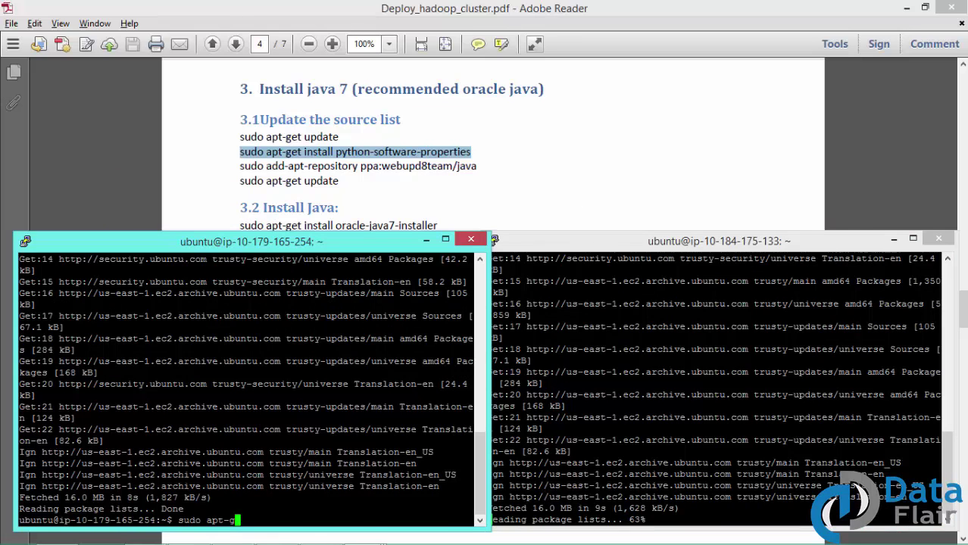
key(Return)
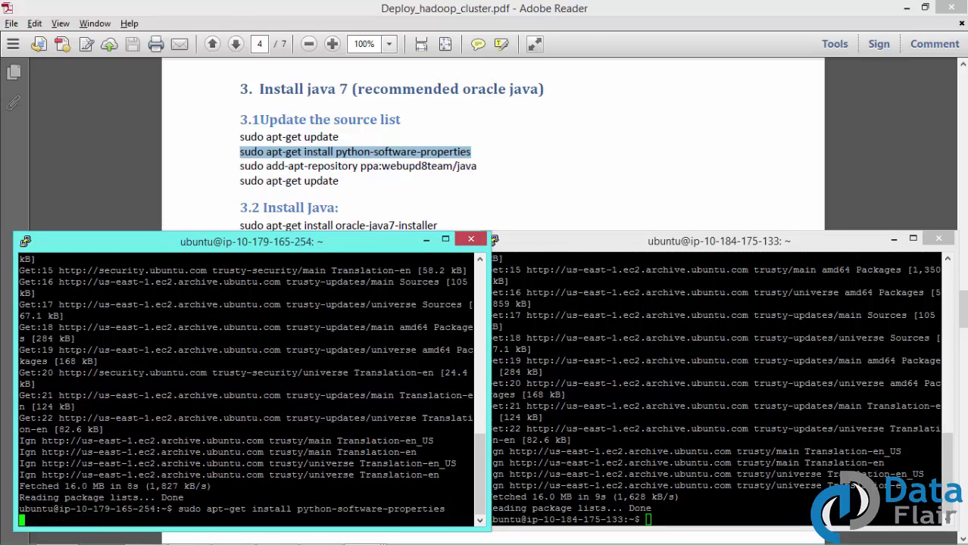
key(alt+Tab)
key(shift+Insert)
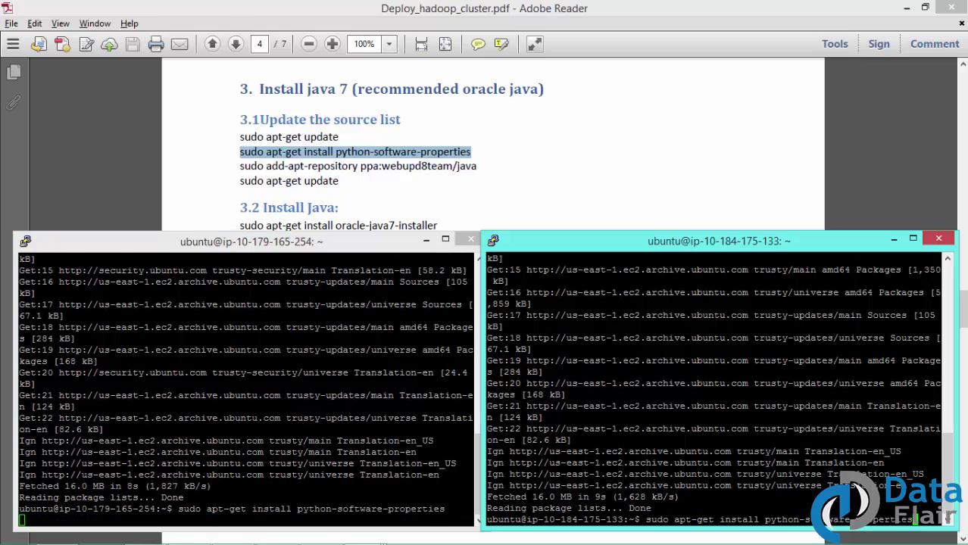
key(Return)
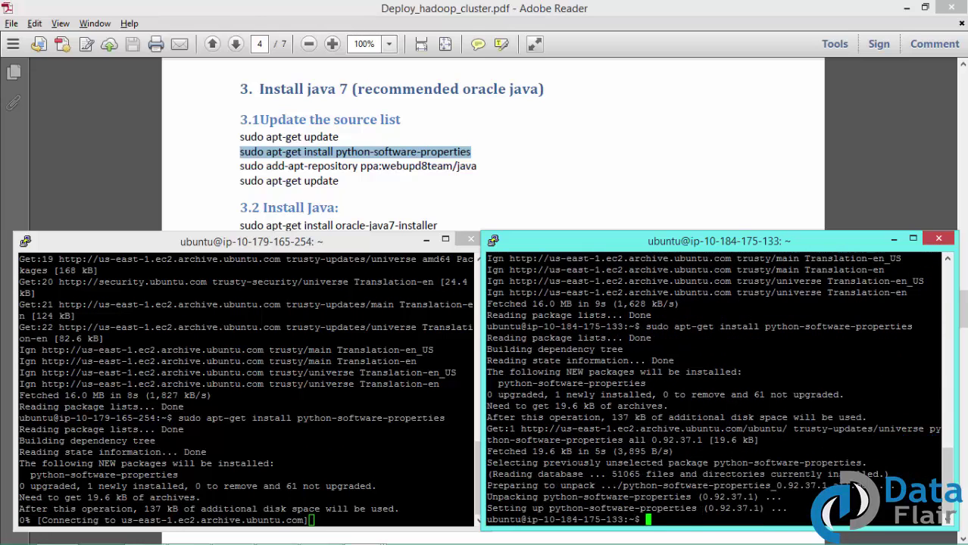
Step: Take sudo add-apt-repository ppa:webupd8team/java from the guide and run it in both slave terminals
click(266, 173)
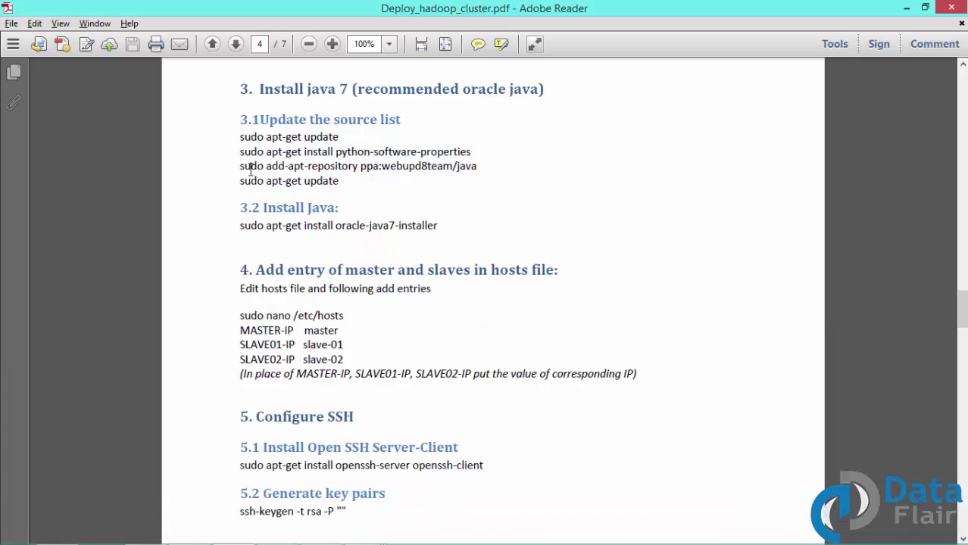
triple_click(250, 170)
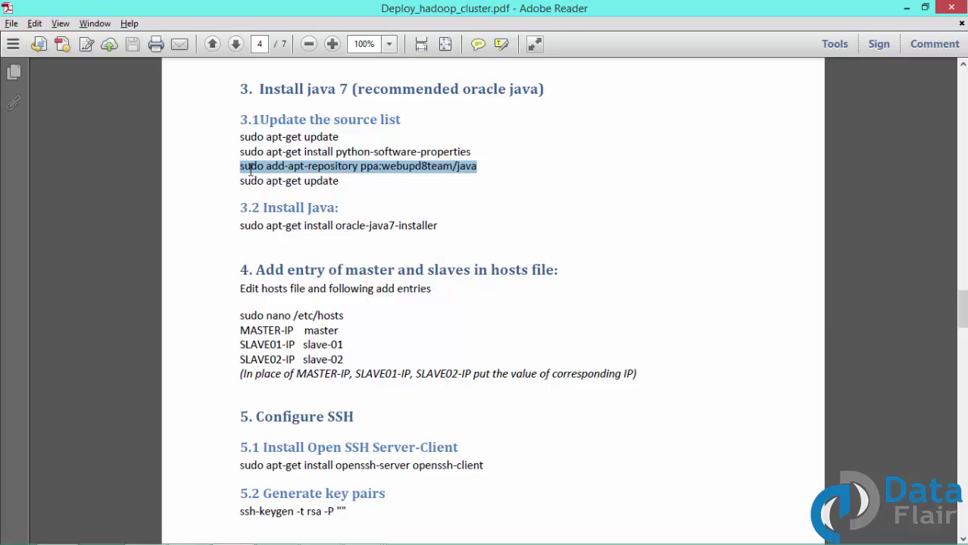
key(alt+Tab)
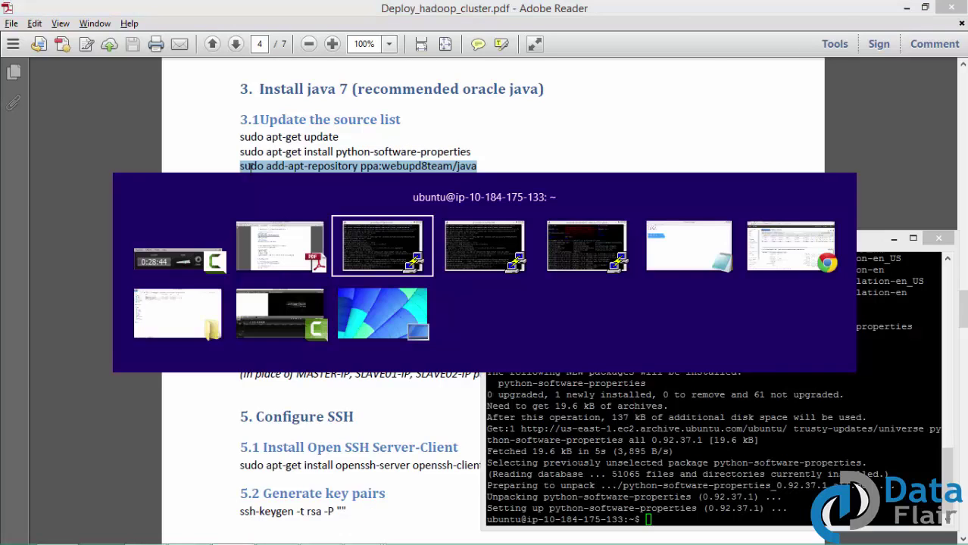
key(alt+Tab)
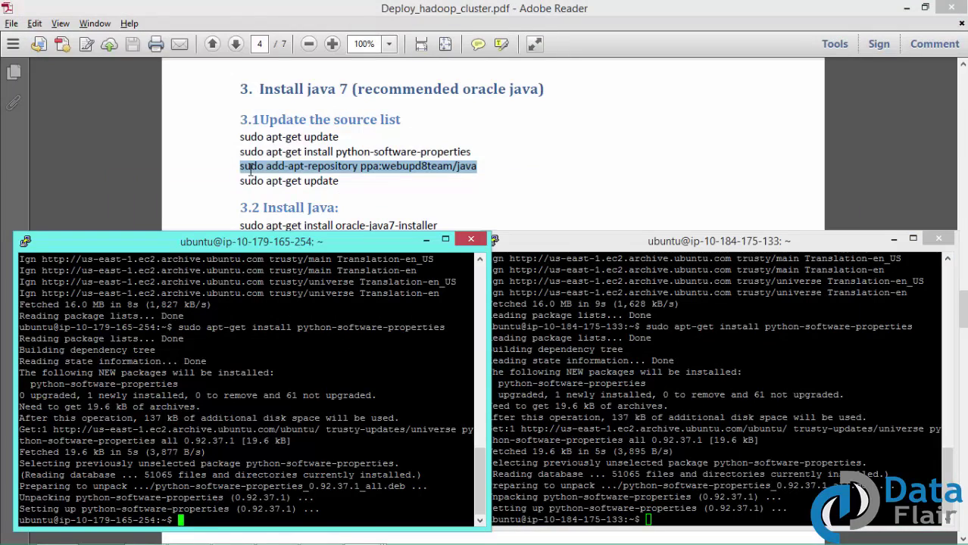
text(sudo add-apt-repository ppa:webupd8team/java)
key(alt+Tab)
text(sudo add-apt-repository ppa:webupd8team/java)
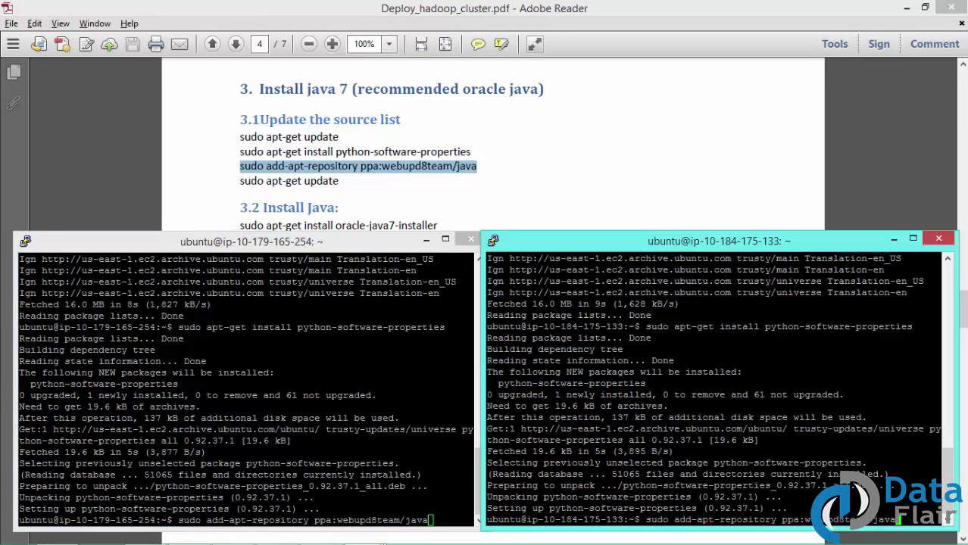
key(Return)
key(alt+Tab)
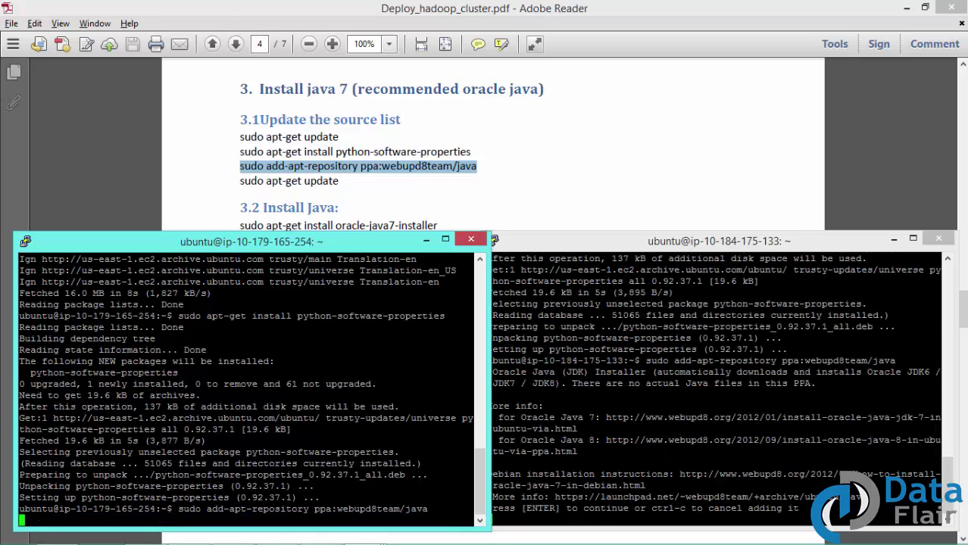
key(Return)
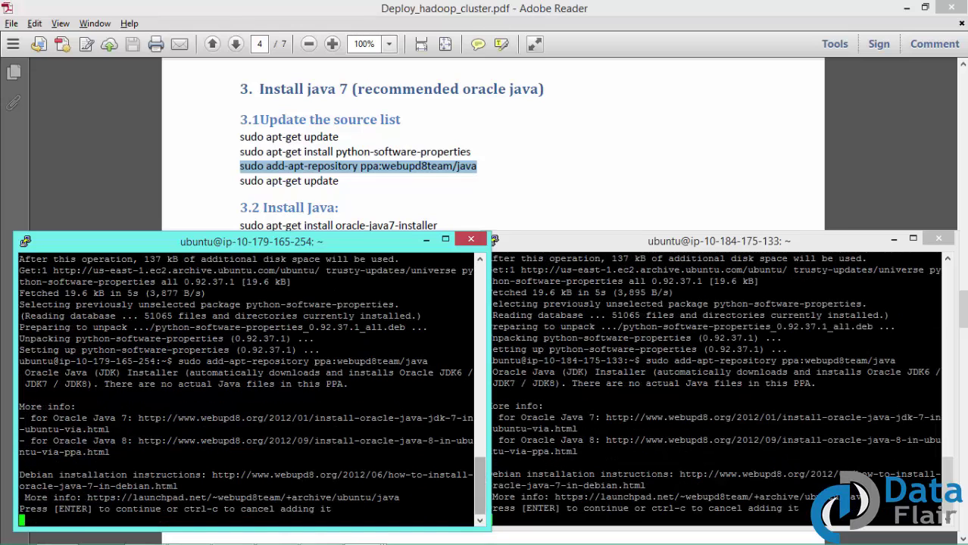
key(alt+Tab)
key(Return)
key(alt+Tab)
key(Return)
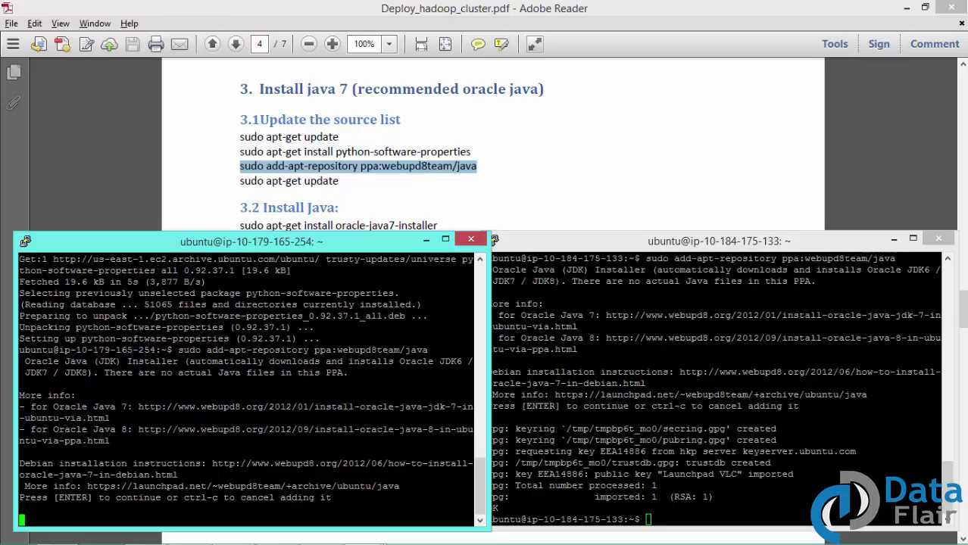
key(alt+Tab)
text(sudo apt-get update)
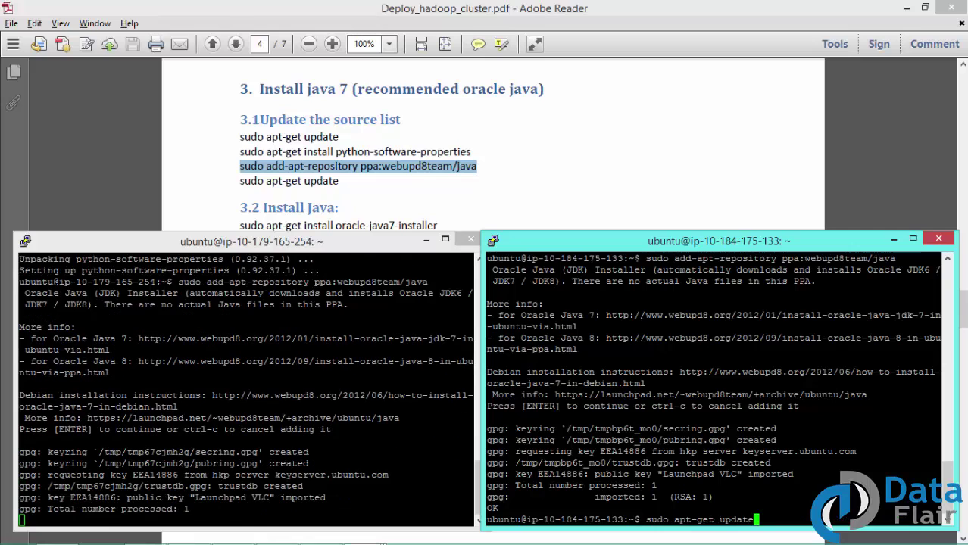
key(Return)
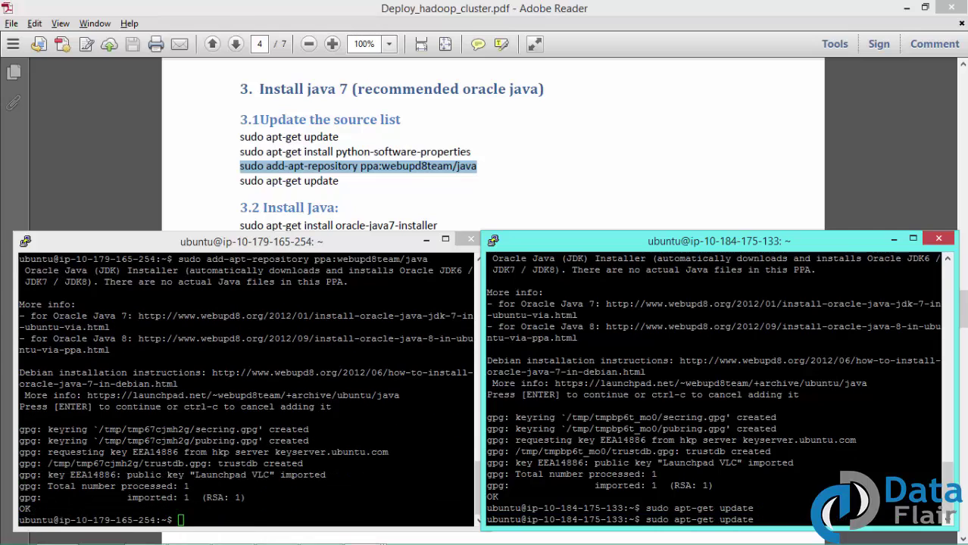
key(alt+Tab)
key(Up)
key(Up)
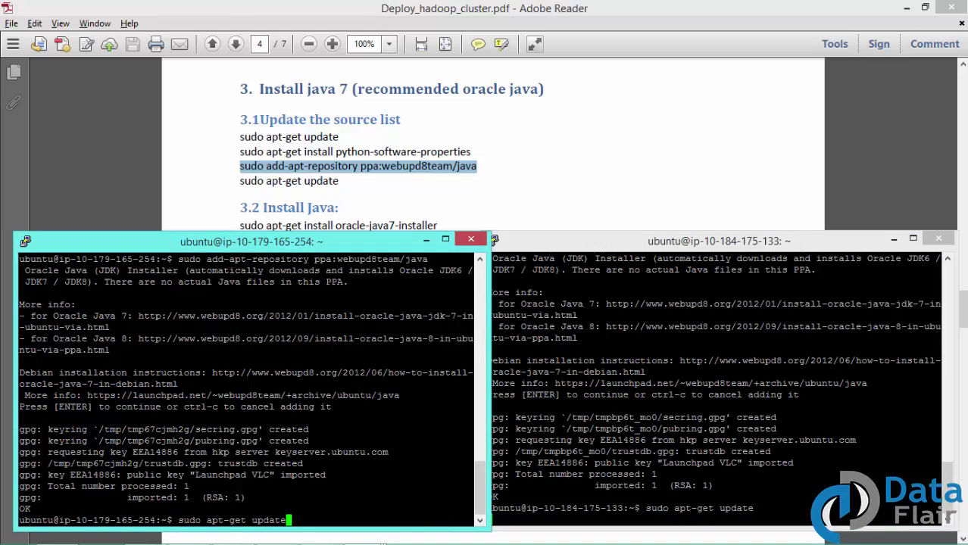
key(Return)
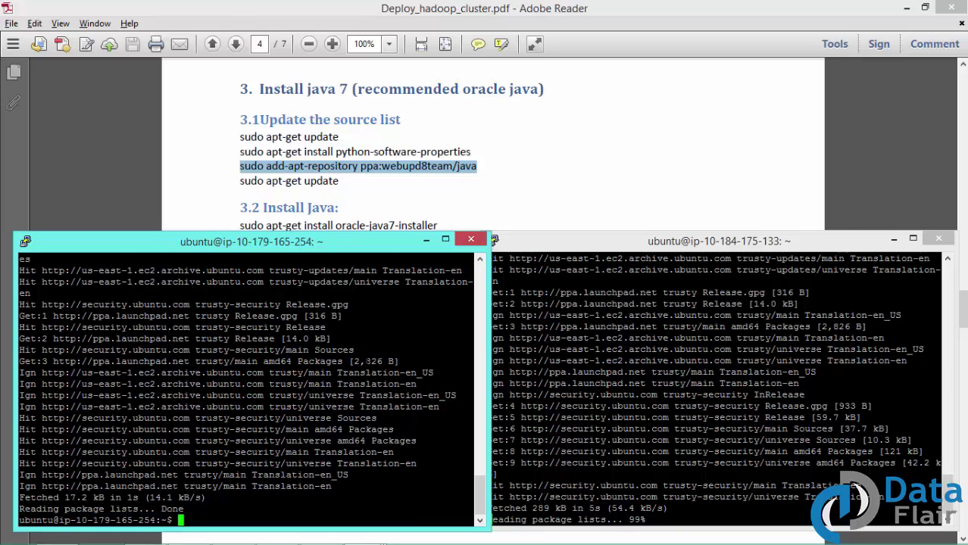
Step: Copy sudo apt-get install oracle-java7-installer from the guide's Install Java section and run it in both slave terminals
click(257, 227)
double_click(257, 227)
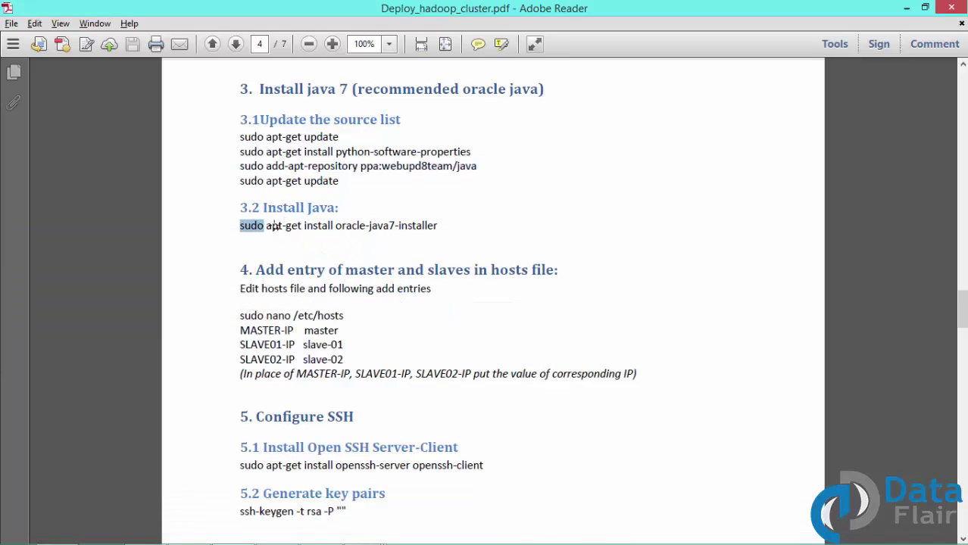
drag(426, 233, 437, 227)
key(ctrl+c)
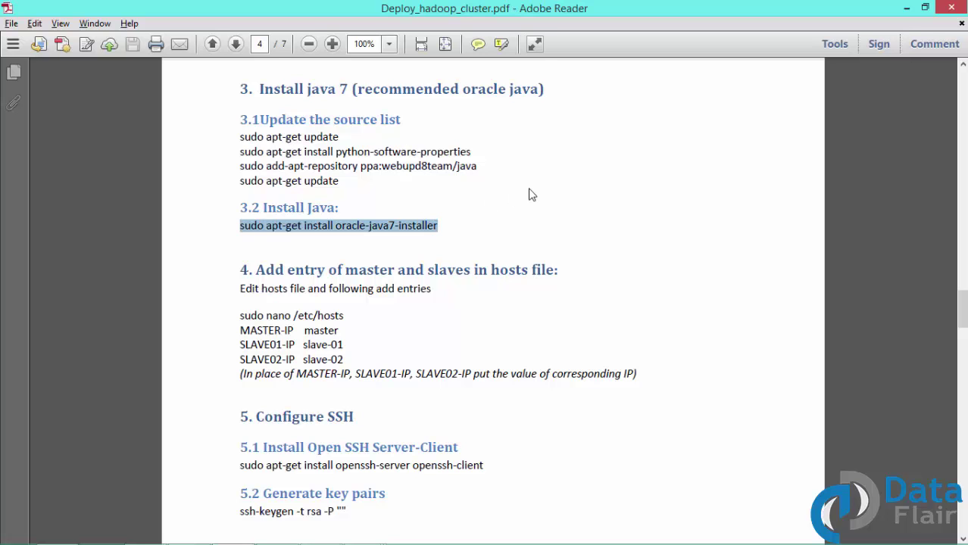
key(alt+Tab)
key(alt+Tab)
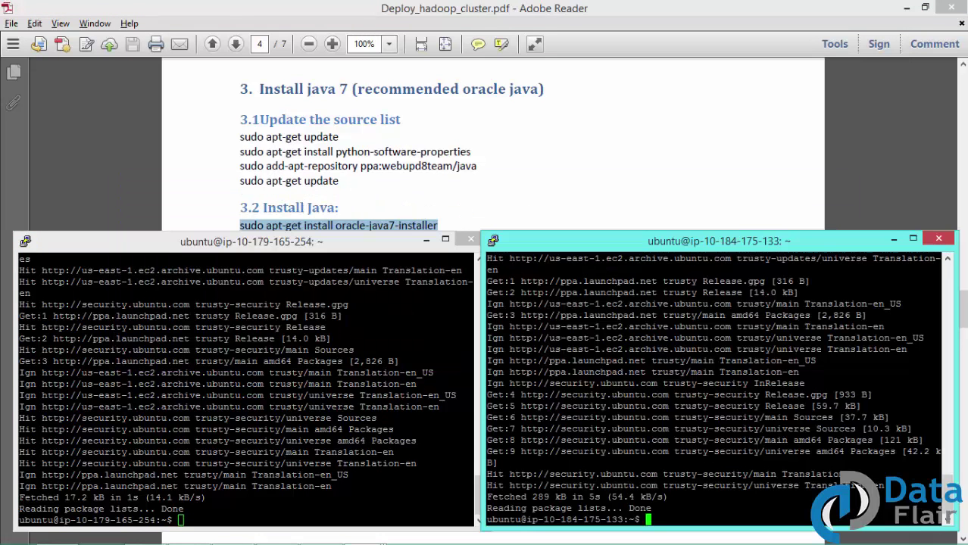
key(shift+Insert)
key(alt+Tab)
key(shift+Insert)
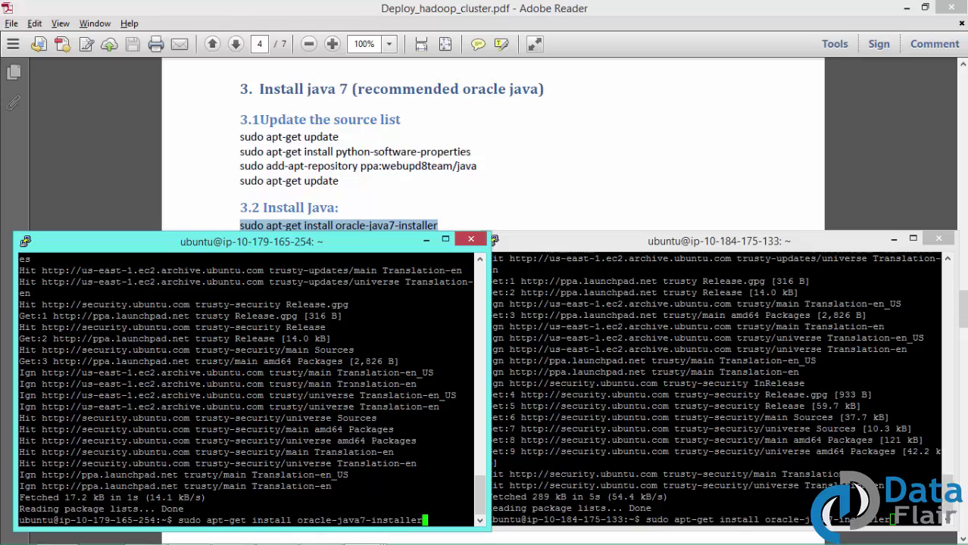
key(Return)
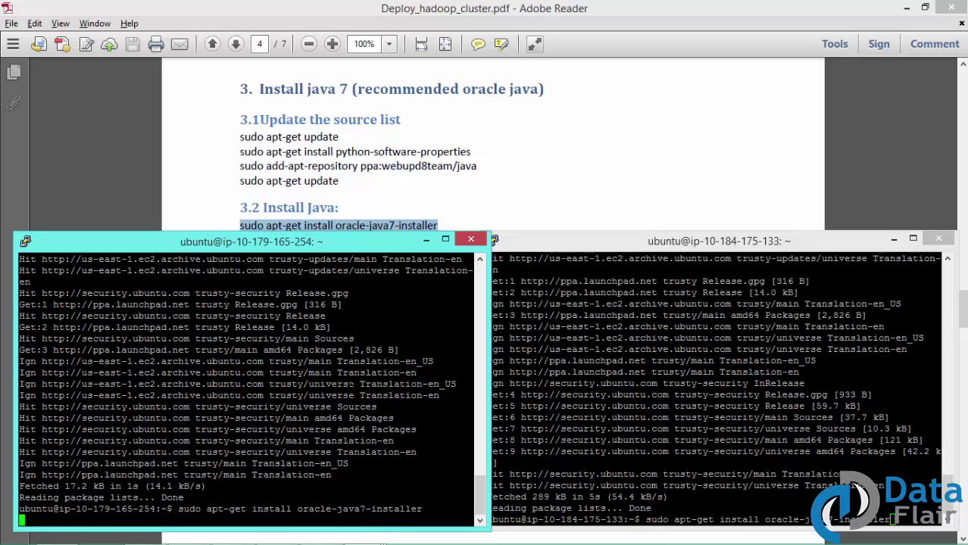
key(alt+Tab)
key(Return)
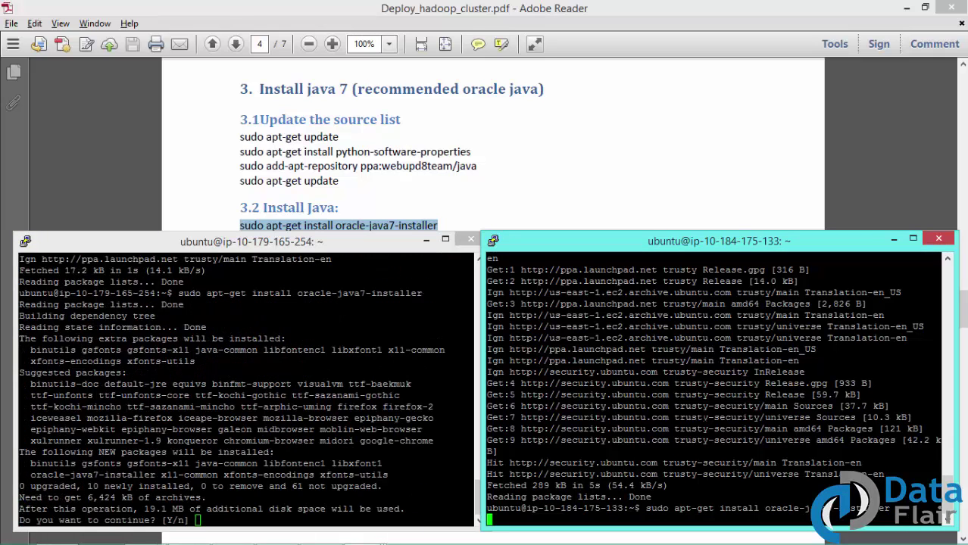
click(479, 450)
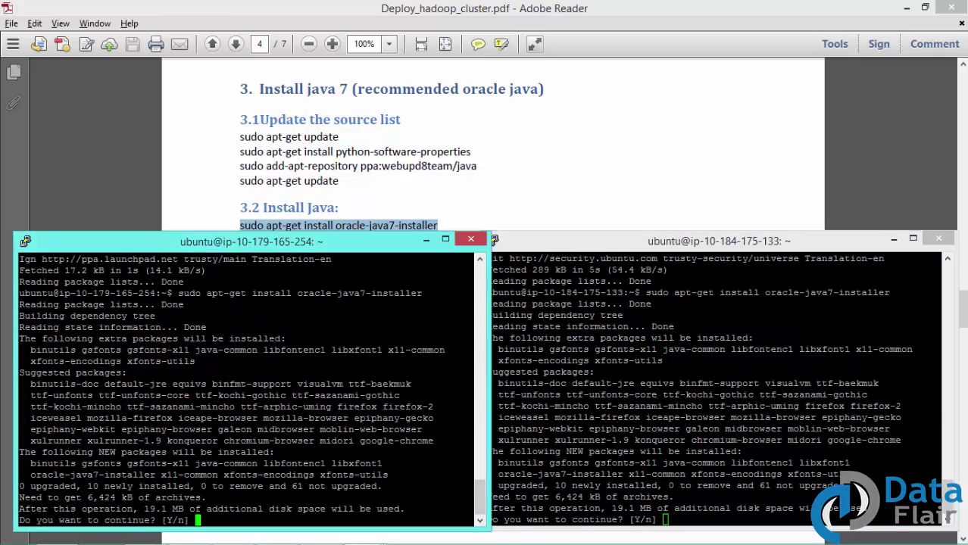
text(Y)
key(Return)
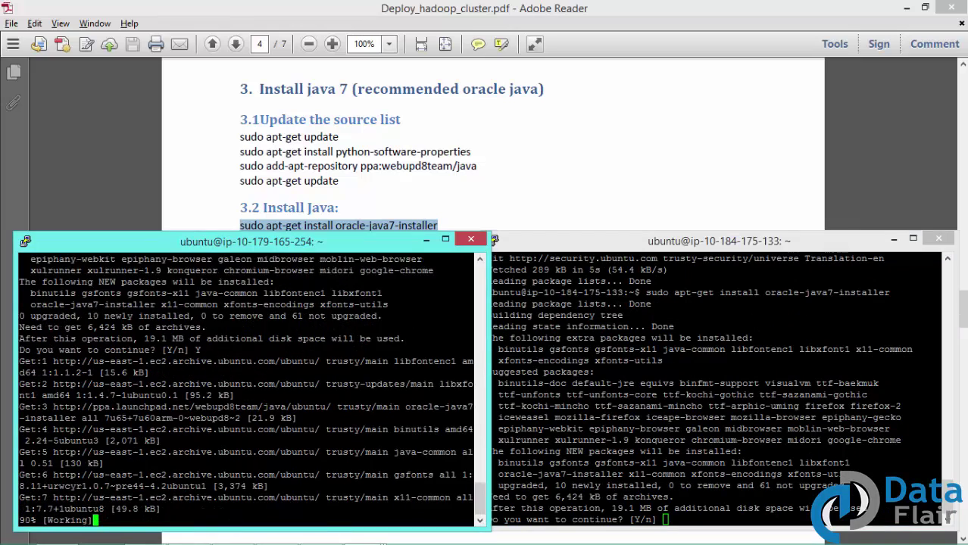
key(alt+Tab)
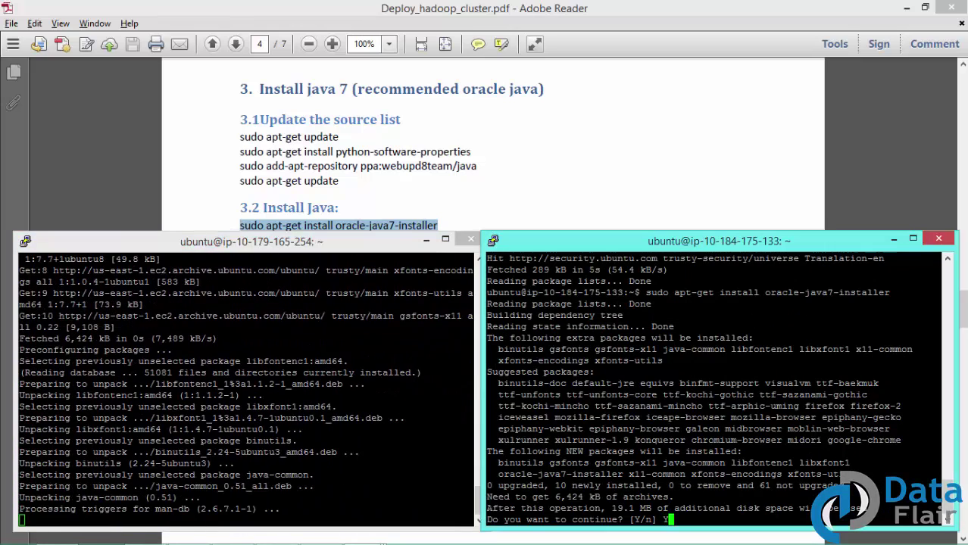
text(Y)
key(Return)
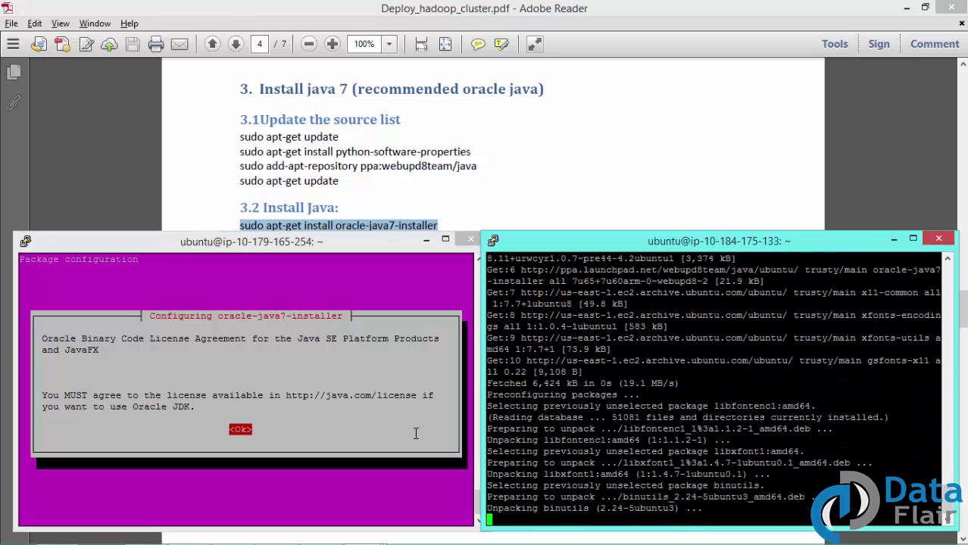
click(353, 285)
key(Return)
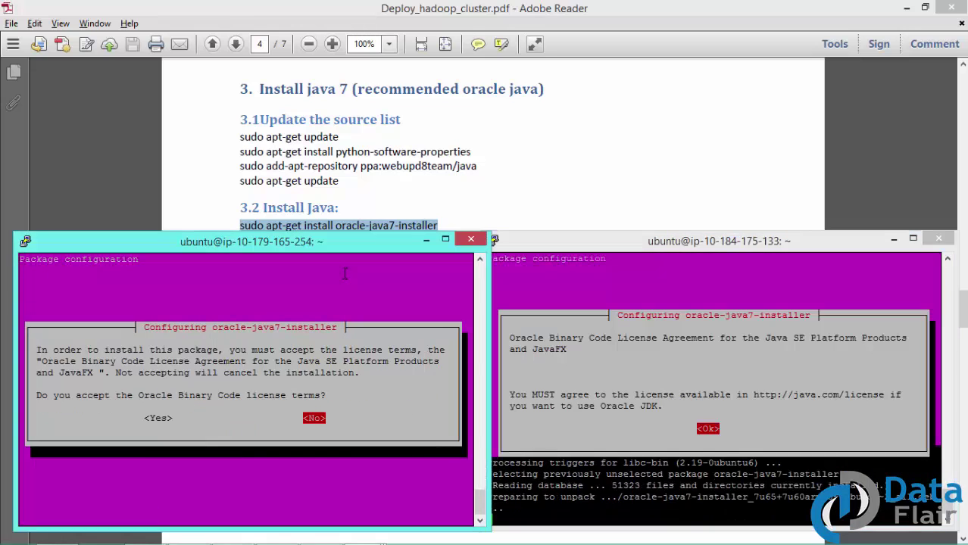
key(Left)
key(Return)
click(578, 315)
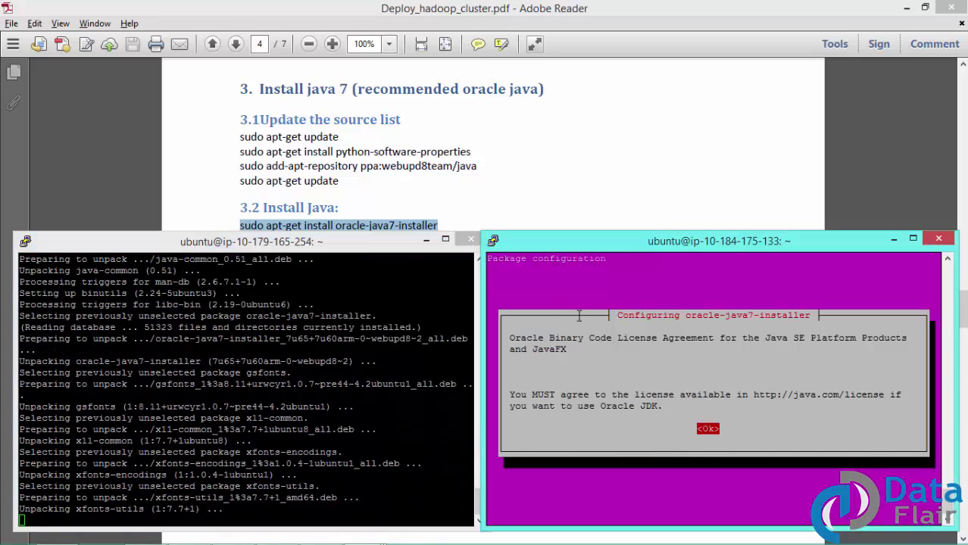
key(Return)
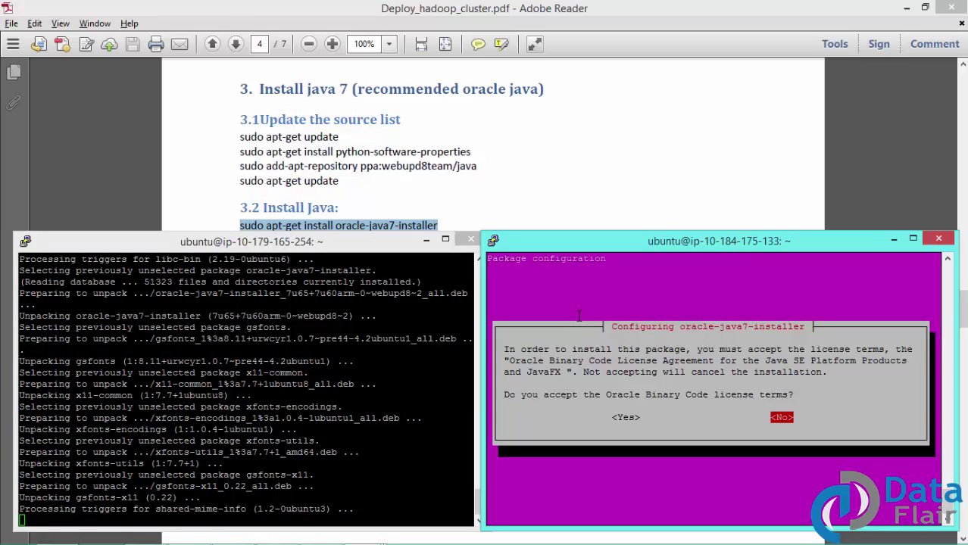
key(Left)
key(Return)
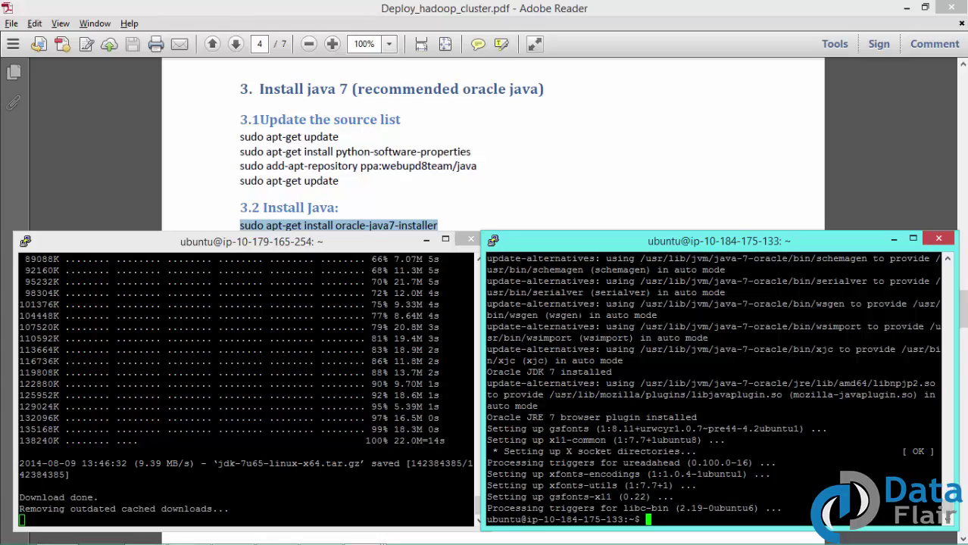
text(jaav)
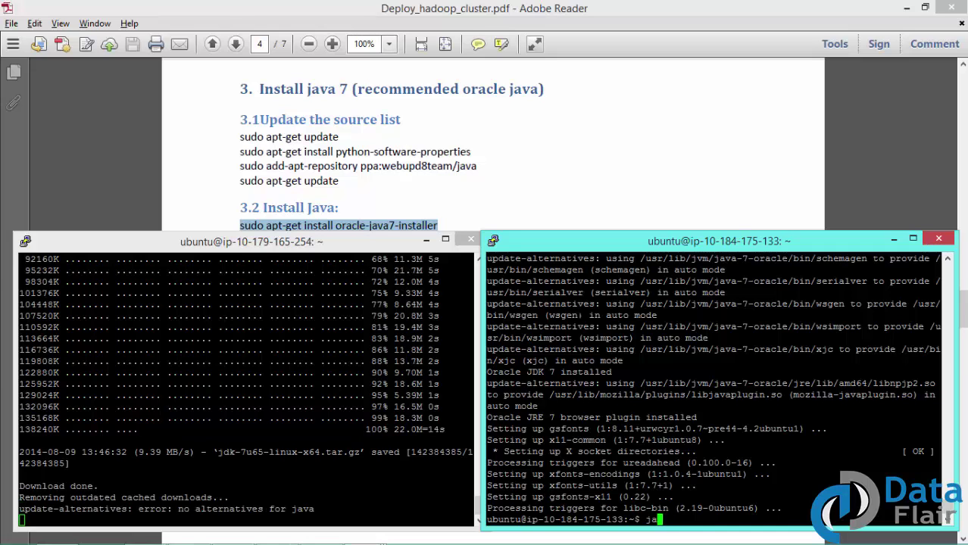
key(BackSpace)
key(BackSpace)
text(va -version)
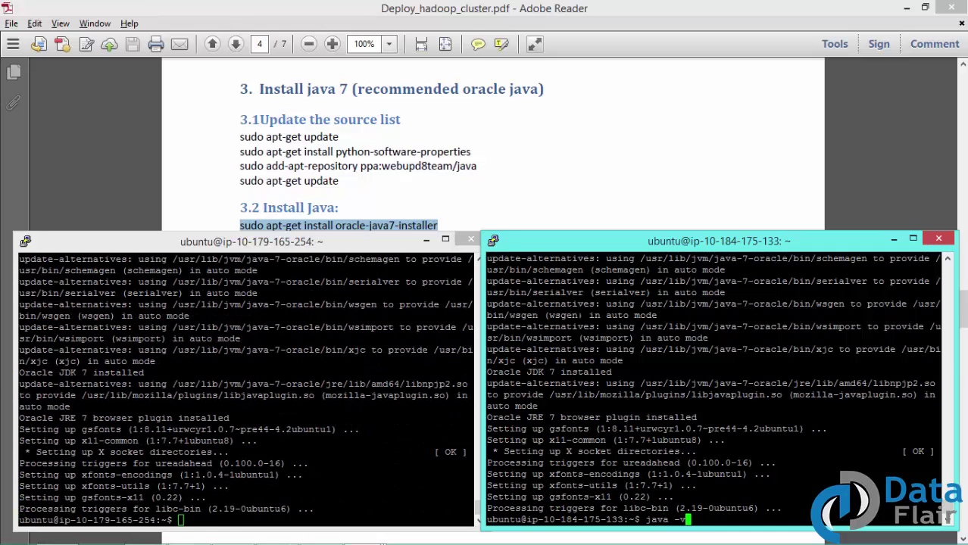
key(Return)
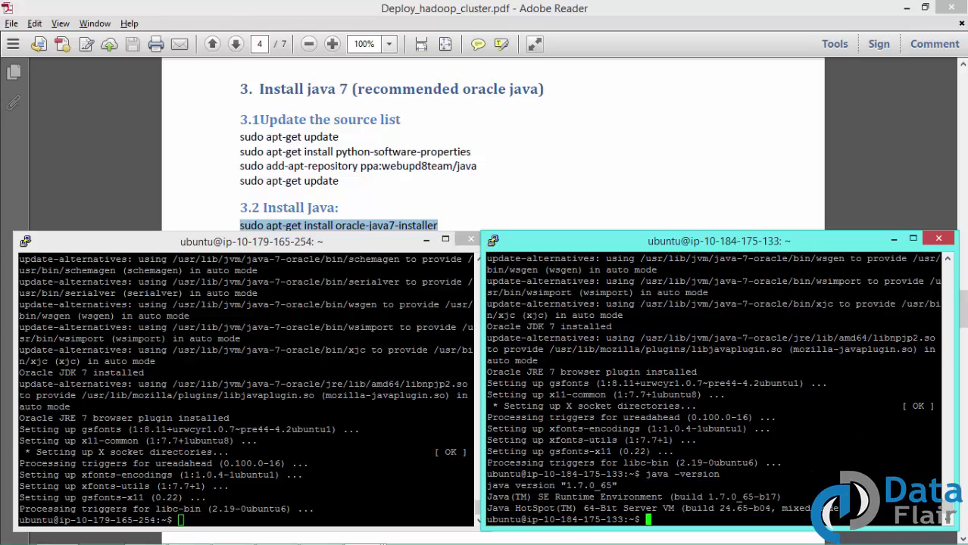
drag(645, 474, 719, 474)
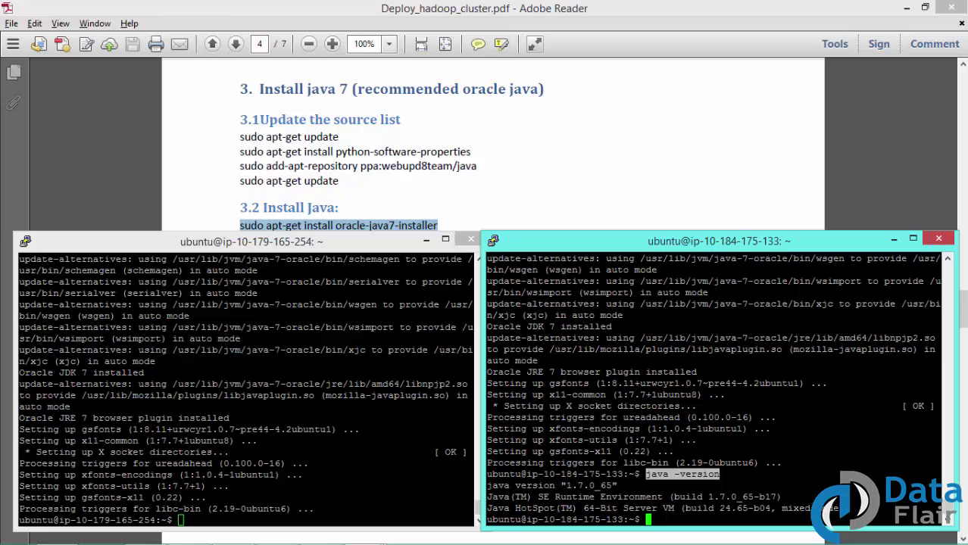
key(alt+Tab)
text(java -version)
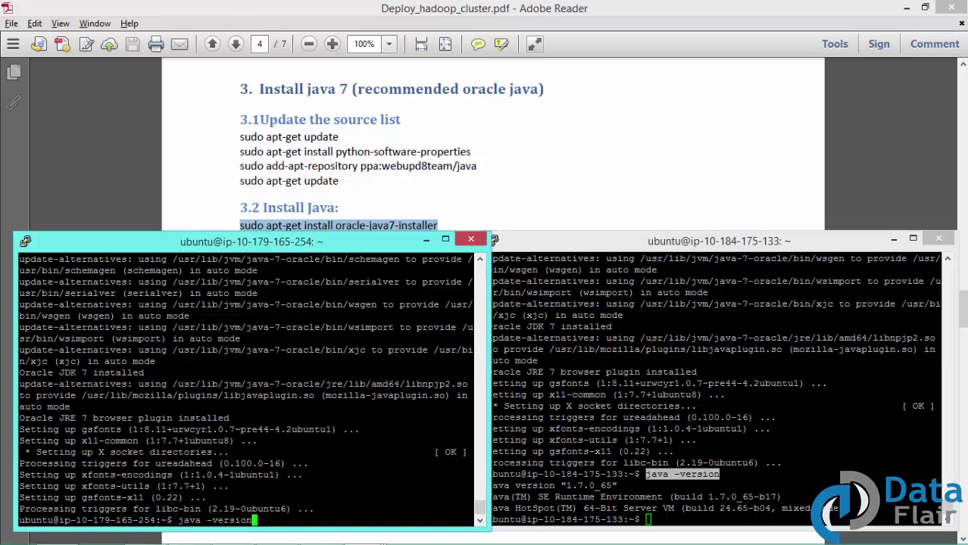
key(Return)
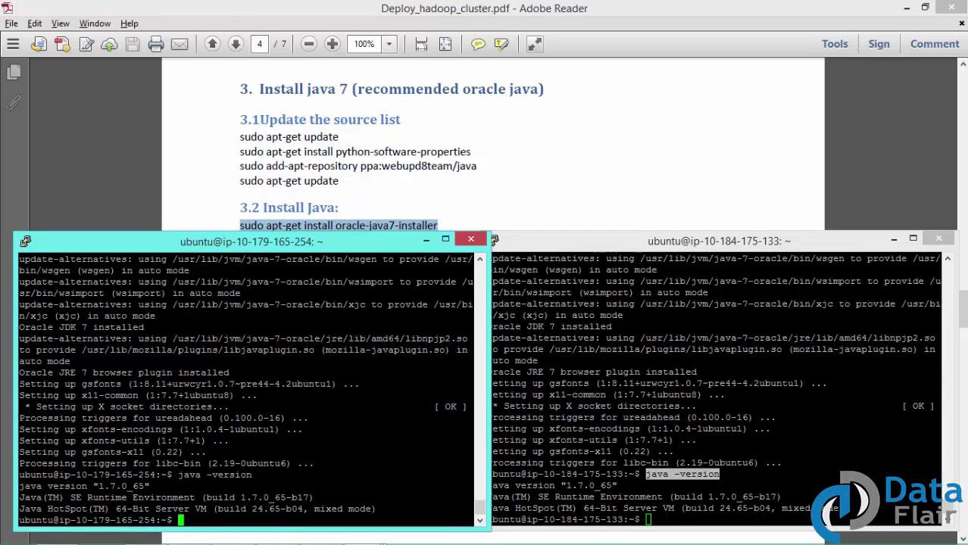
Step: Consult the guide's hosts-file section, then switch to the Notepad list of master, slave-01 and slave-02 IP entries
click(505, 15)
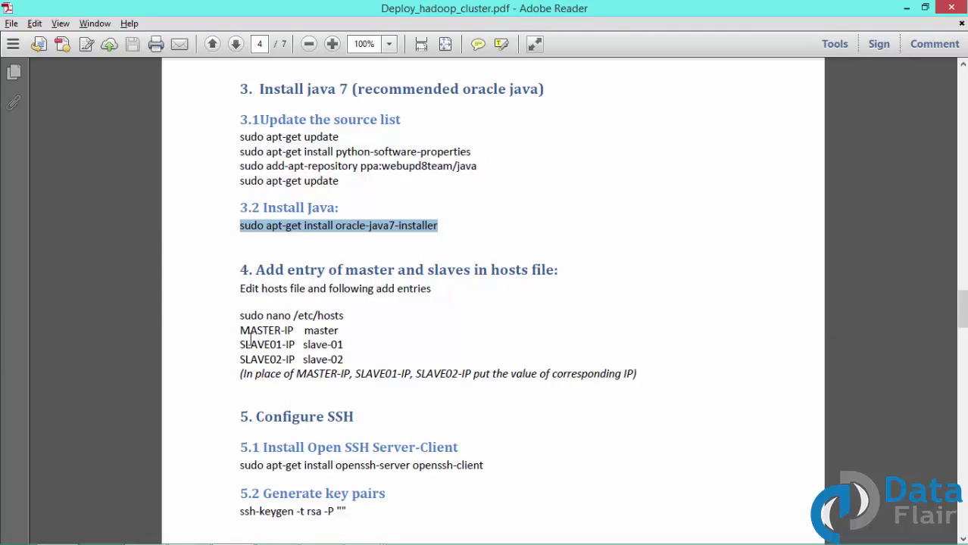
key(alt+Tab)
key(alt+Tab)
key(alt+Tab)
key(alt+Tab)
key(alt+Tab)
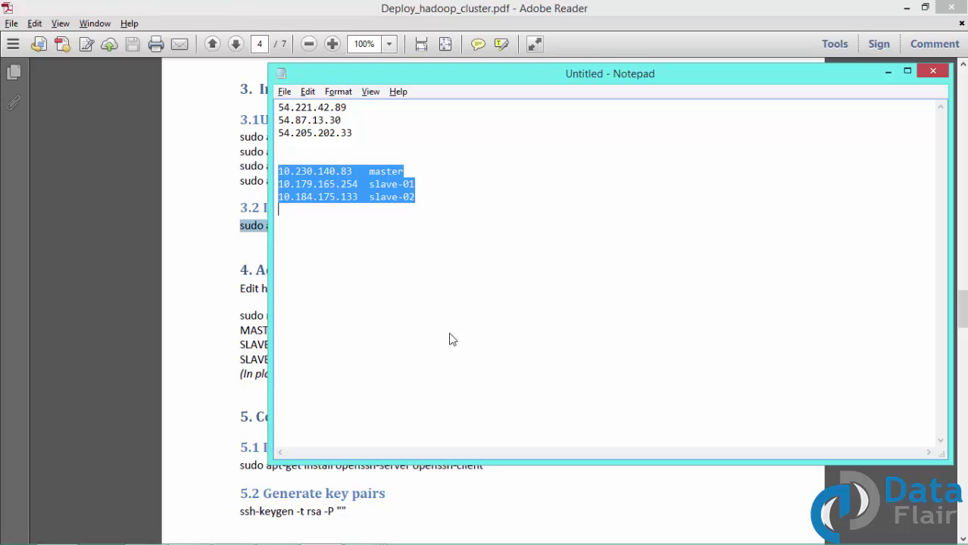
key(alt+Tab)
key(alt+Tab)
key(alt+Tab)
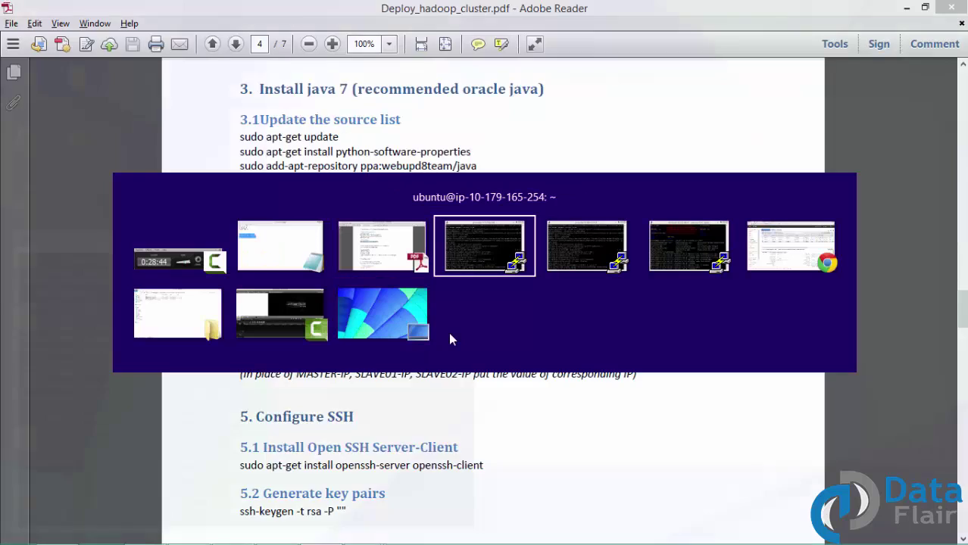
key(alt+Tab)
key(alt+Tab)
key(alt+Tab)
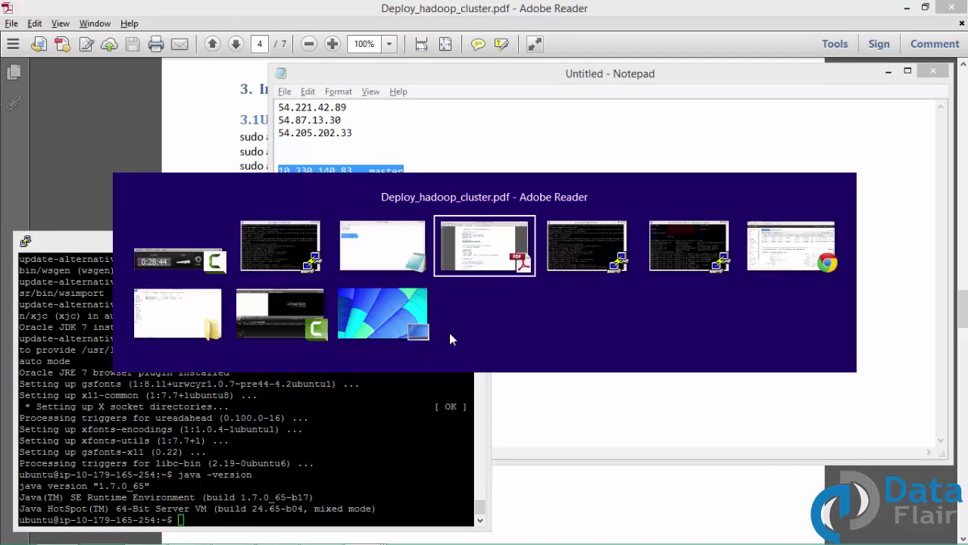
text(s)
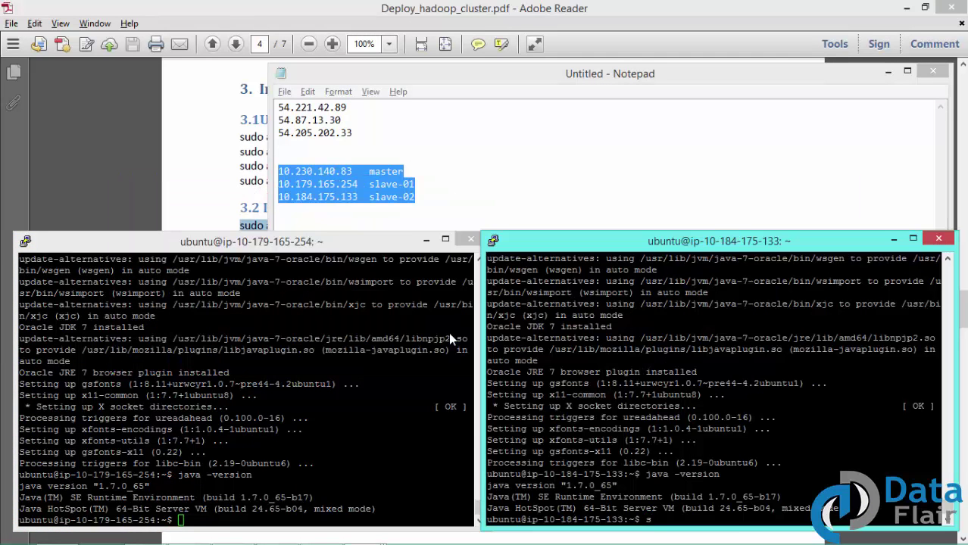
text(udo nano /etc/host)
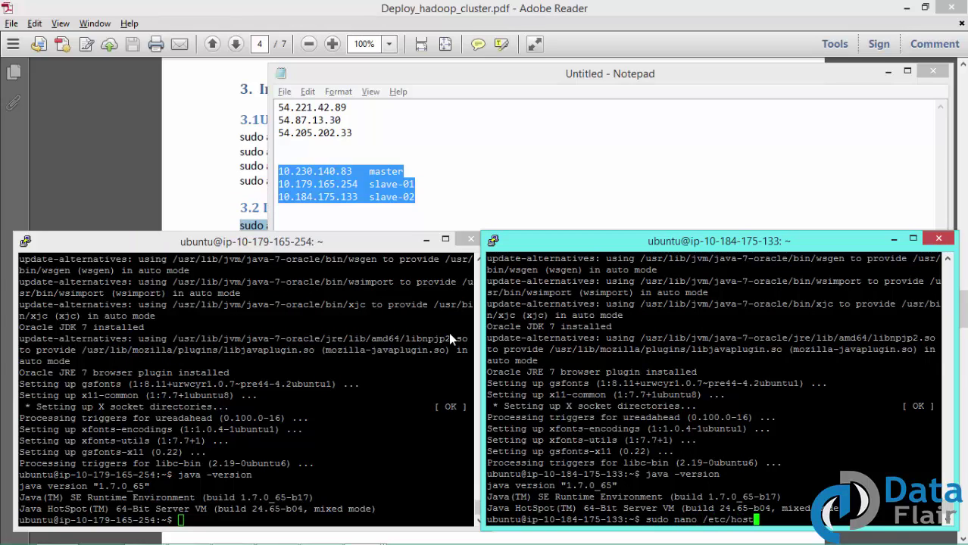
text(s)
key(Return)
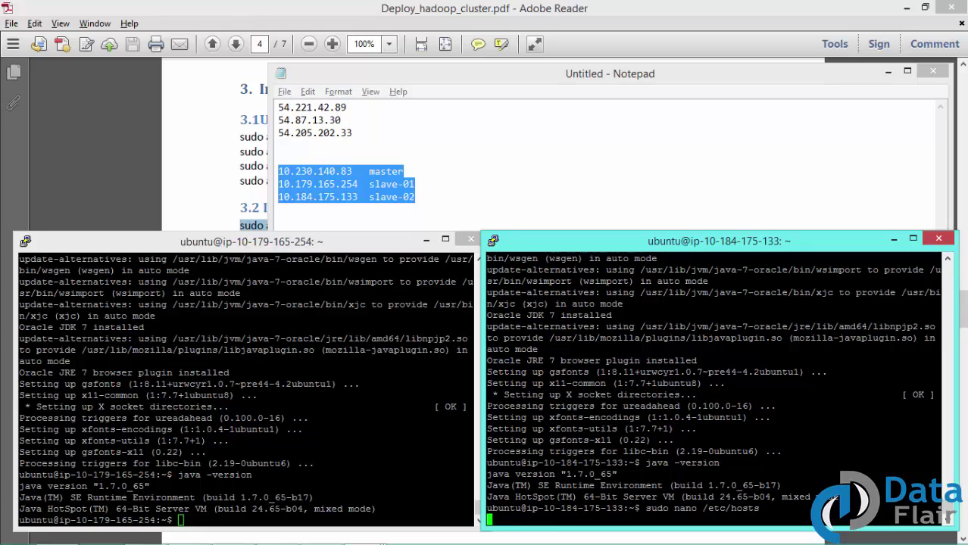
key(Return)
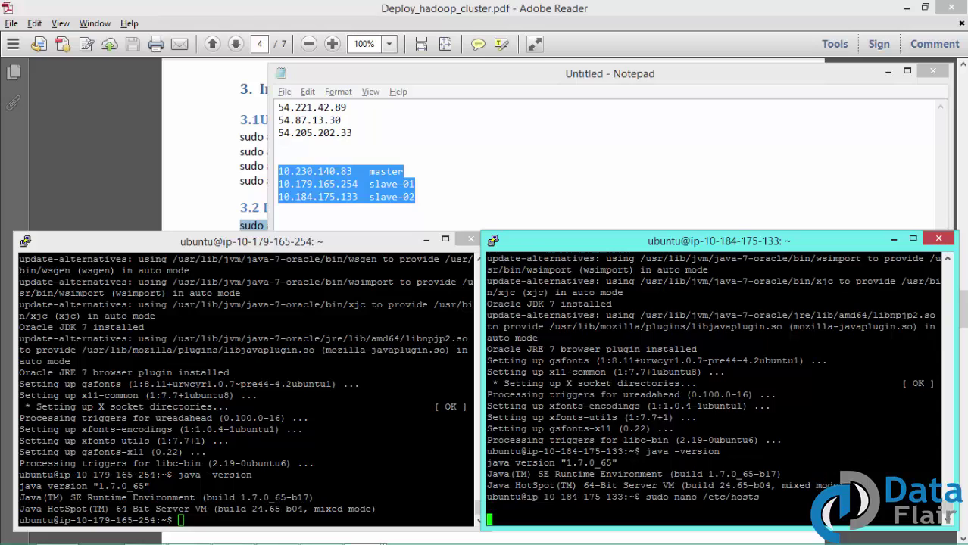
text(10.230.140.83   master 10.179.165.254  slave-01 10.184.175.133  slave-02)
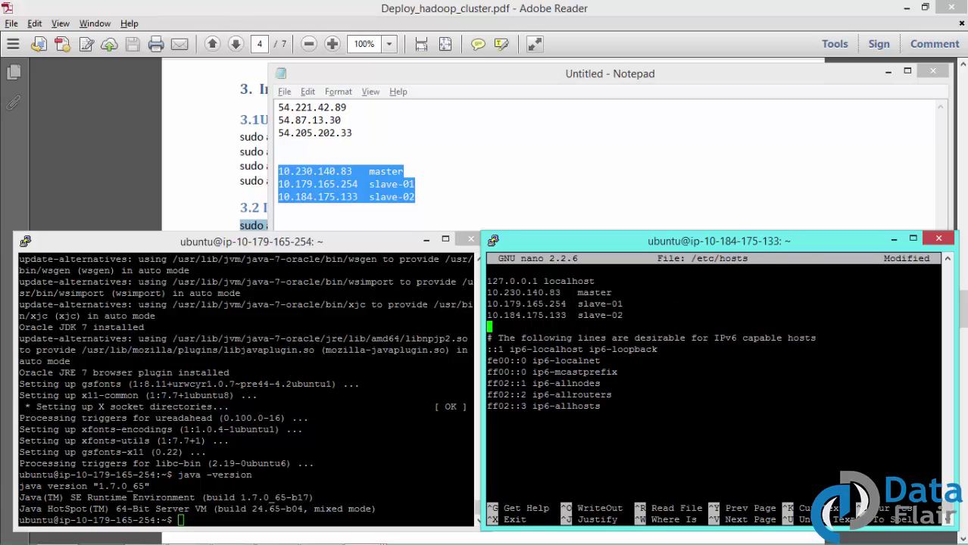
key(ctrl+x)
key(y)
key(Return)
Step: Reopen /etc/hosts, insert the entries 10.230.140.83 master, 10.179.165.254 slave-01 and 10.184.175.133 slave-02 above the localhost line, and save the file
key(Up)
key(Return)
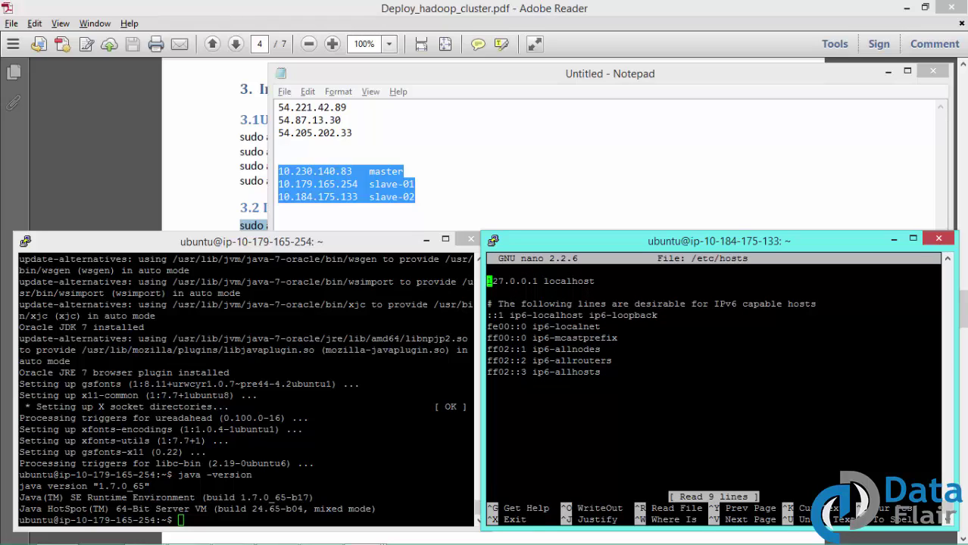
key(Return)
key(Return)
key(Up)
key(Up)
key(shift+Insert)
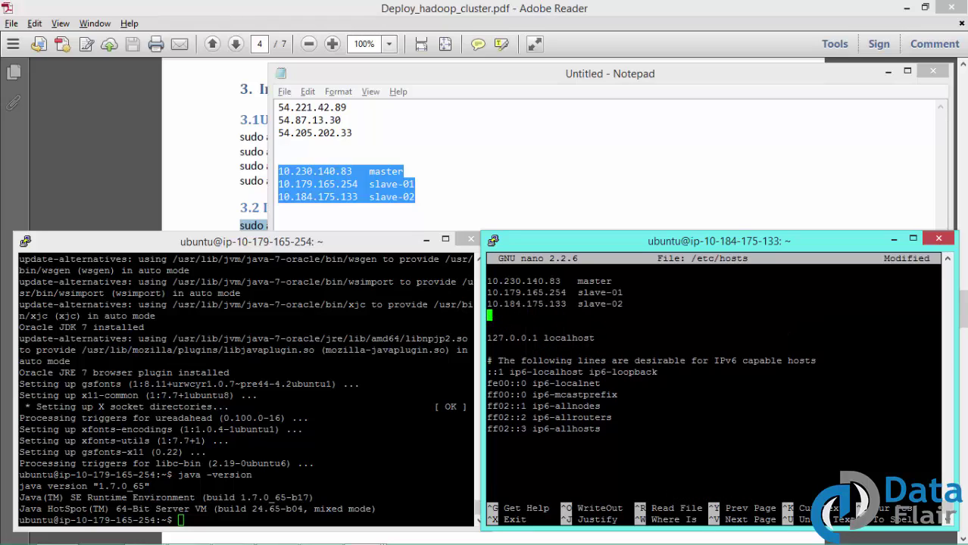
key(ctrl+x)
key(y)
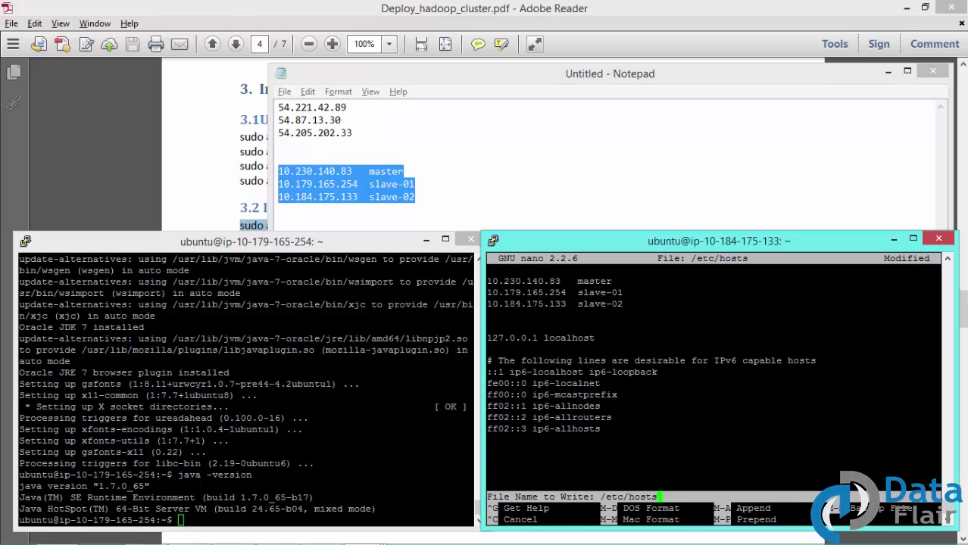
key(Return)
key(alt+Tab)
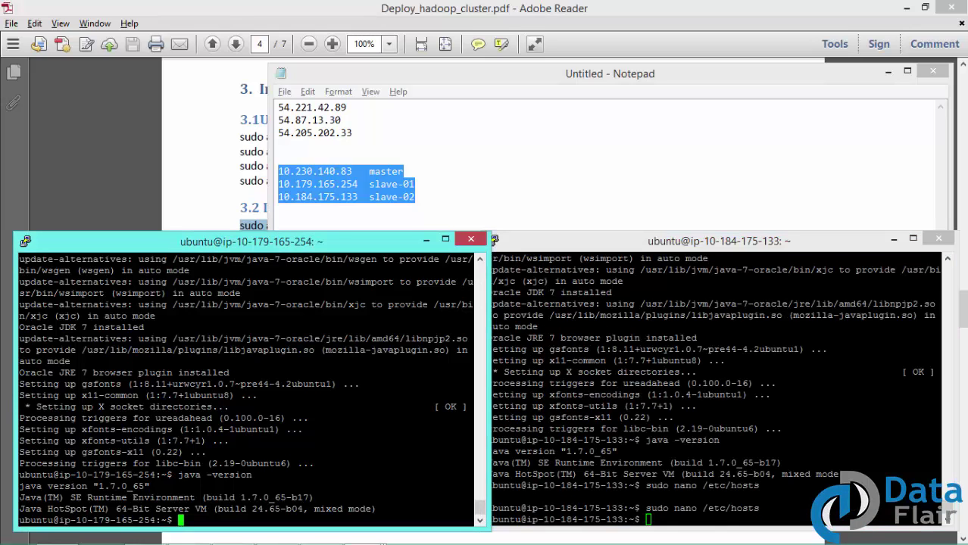
text(sudo nano /etc/hosts)
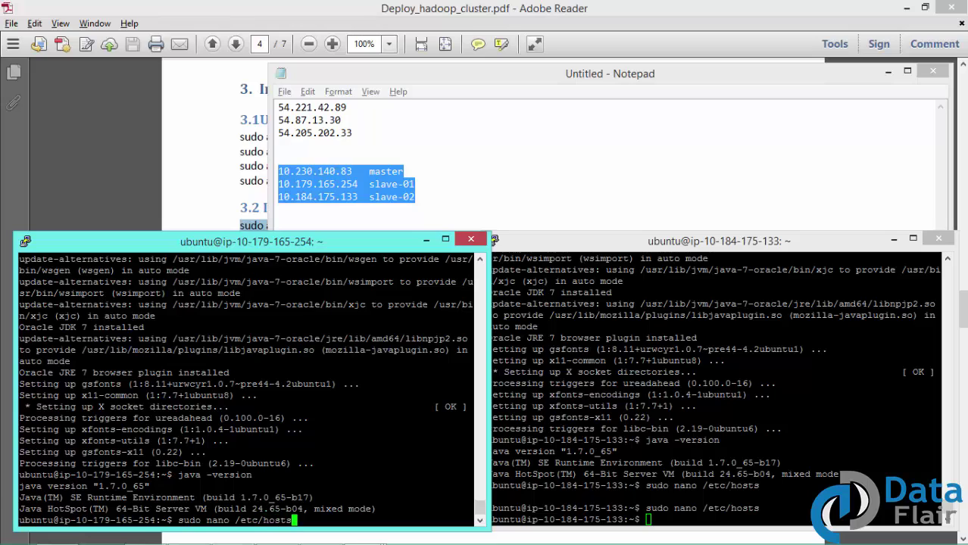
key(Return)
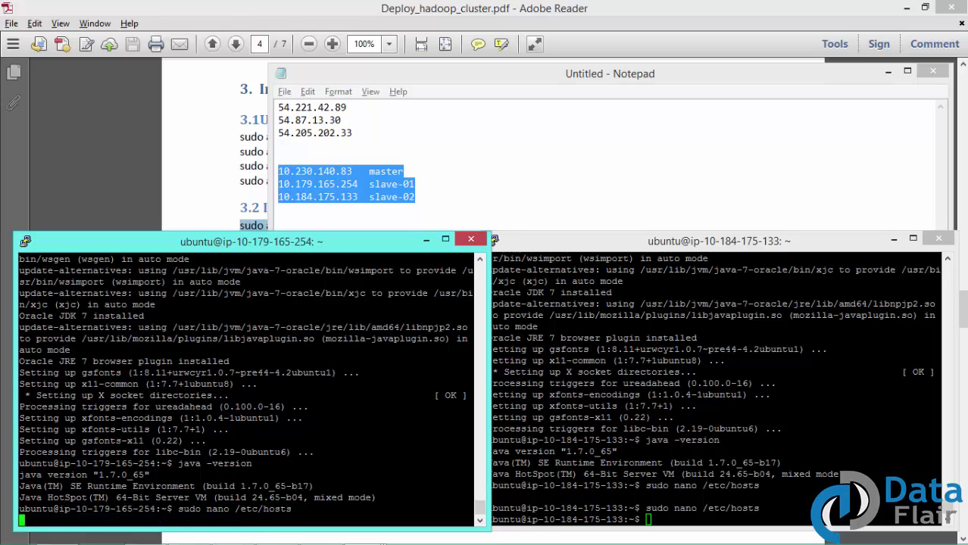
key(Return)
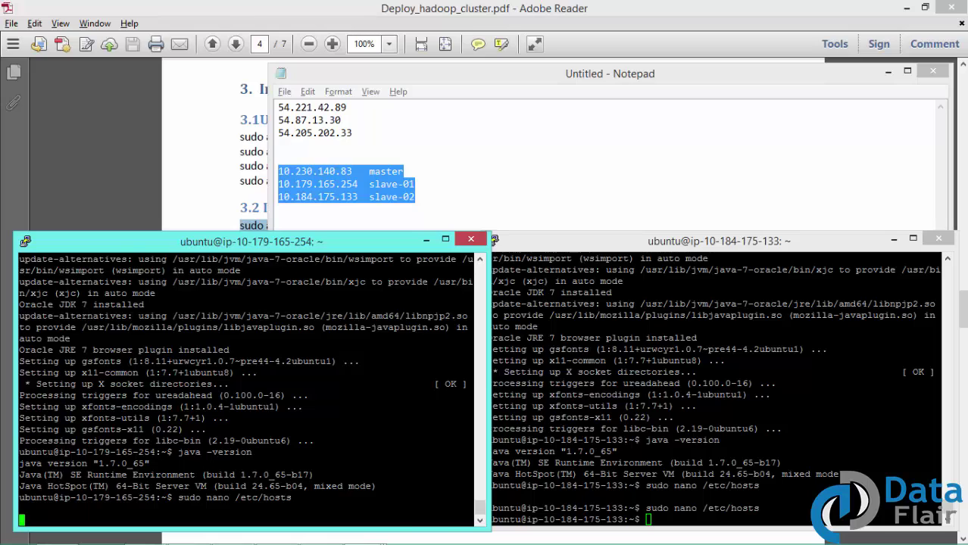
key(Up)
key(Return)
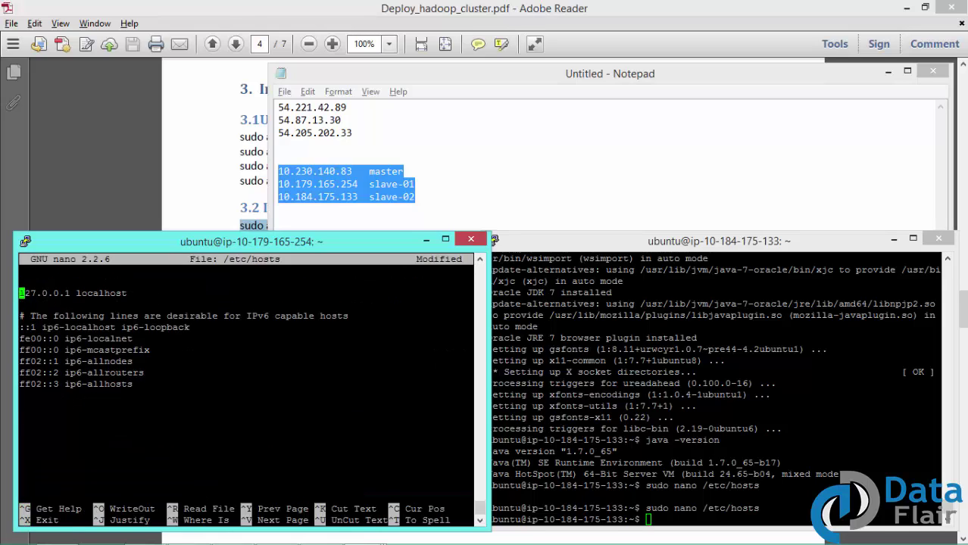
key(Up)
key(shift+Insert)
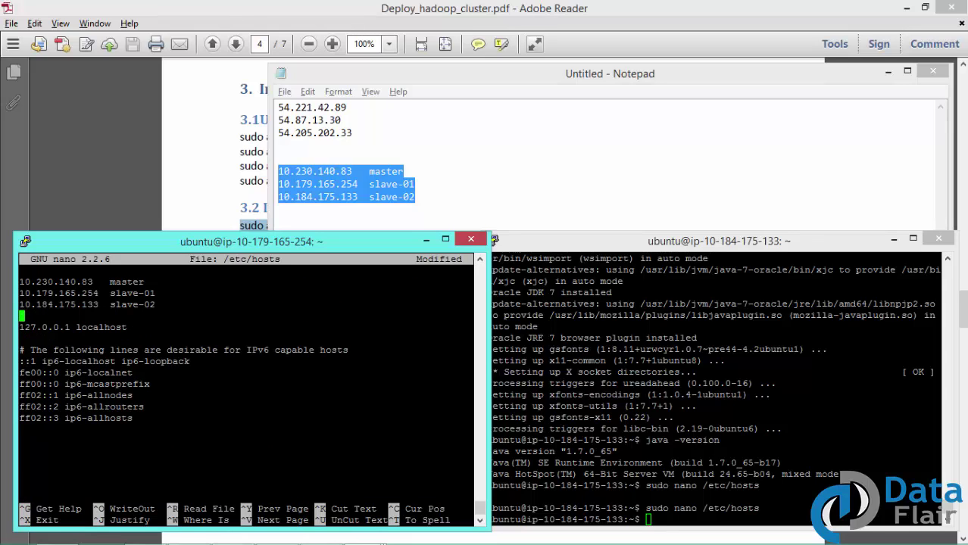
key(ctrl+x)
key(y)
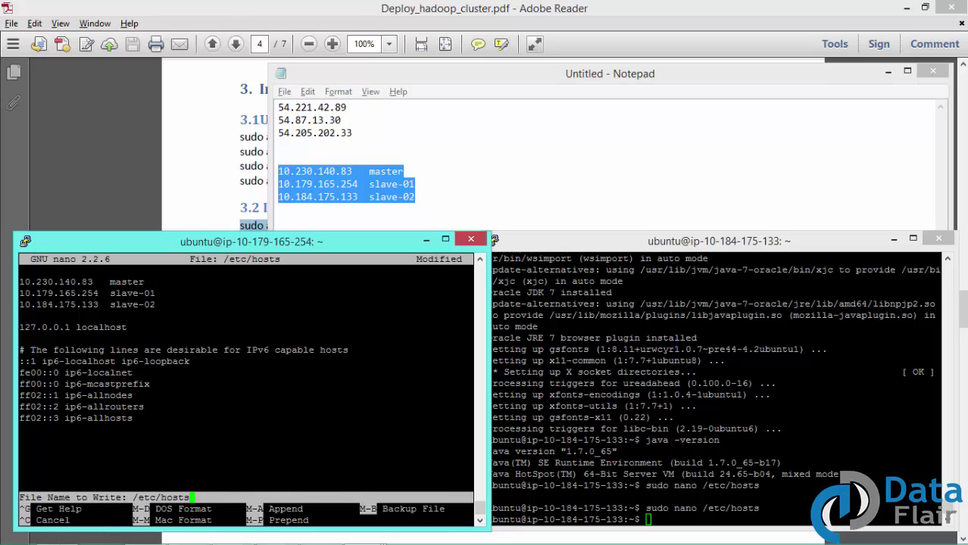
key(Return)
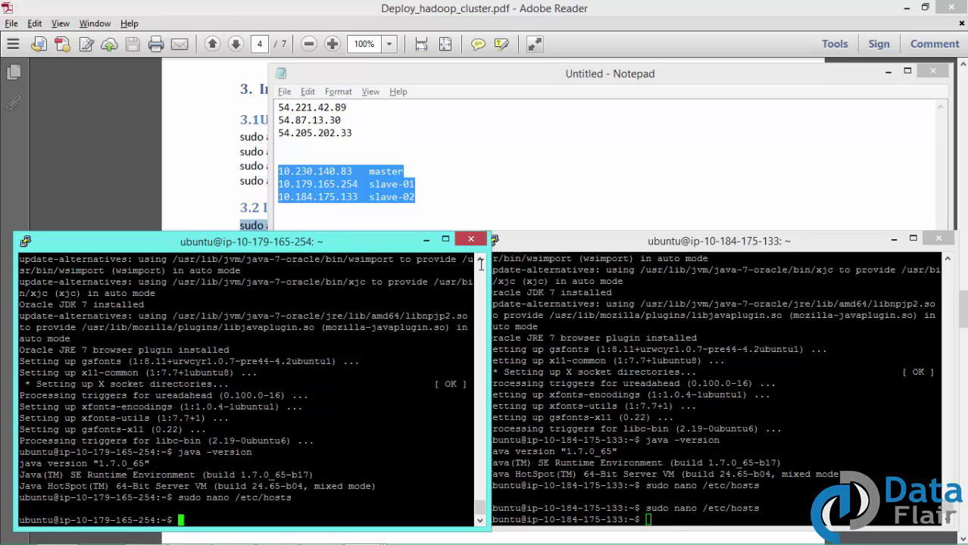
Step: Return to the PDF guide and consult section 8 on setting up Hadoop on the slaves, including the tar and scp commands
key(alt+Tab)
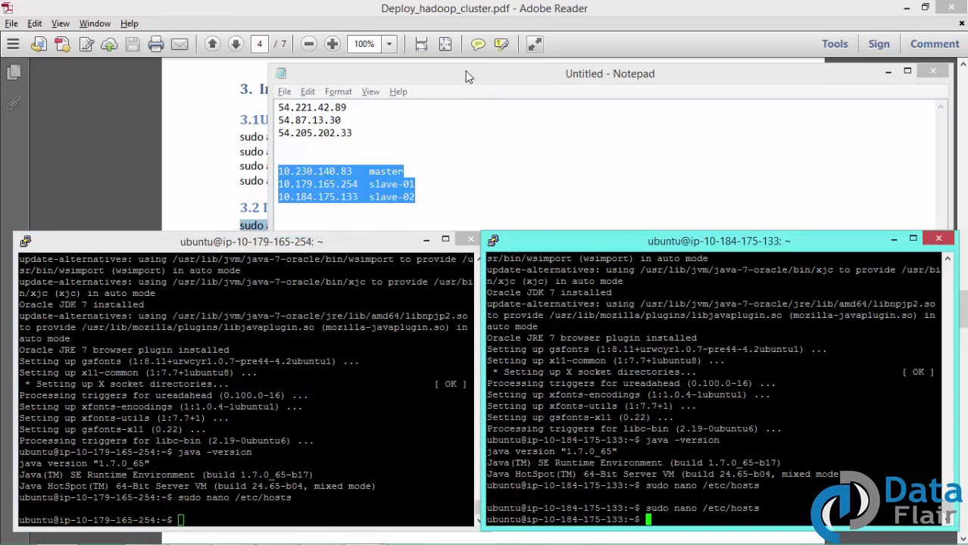
click(441, 6)
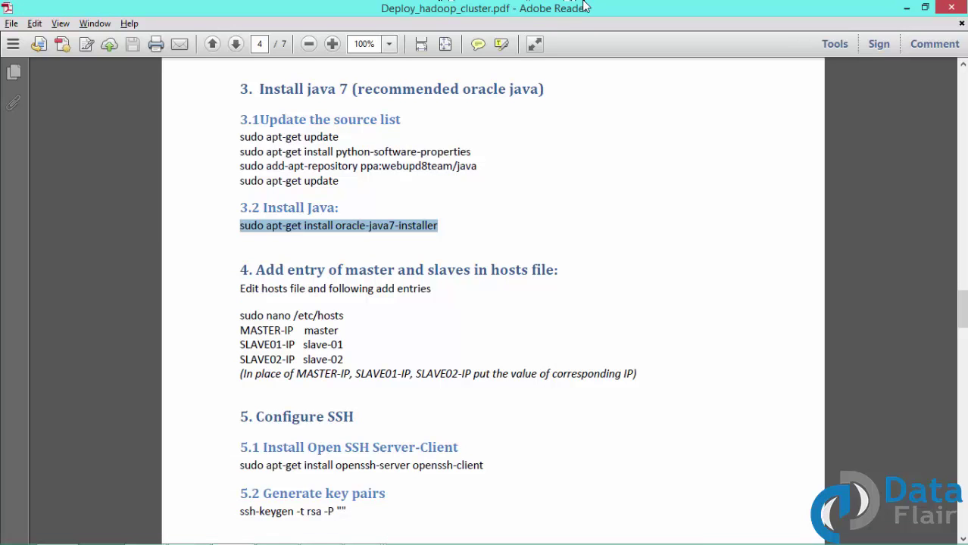
scroll(584, 6, down, 10)
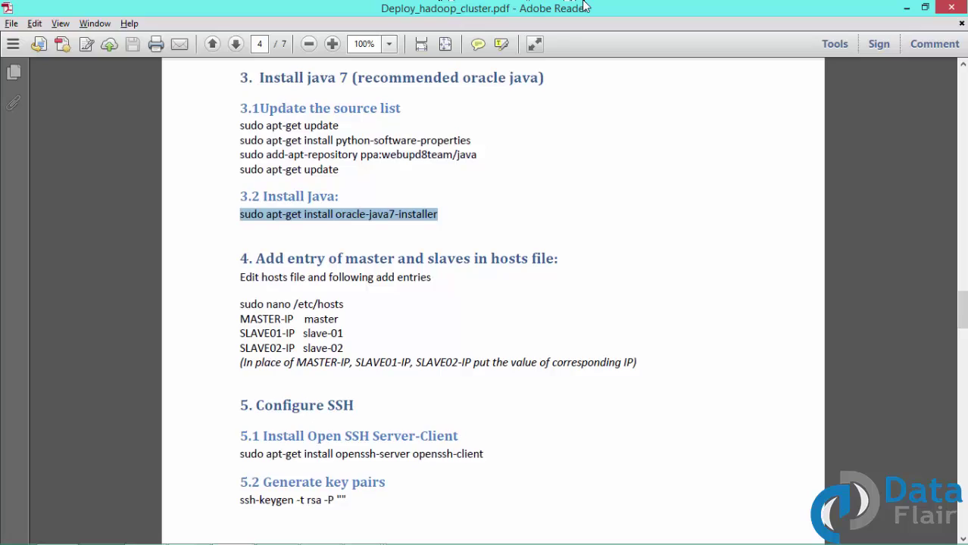
scroll(583, 6, down, 10)
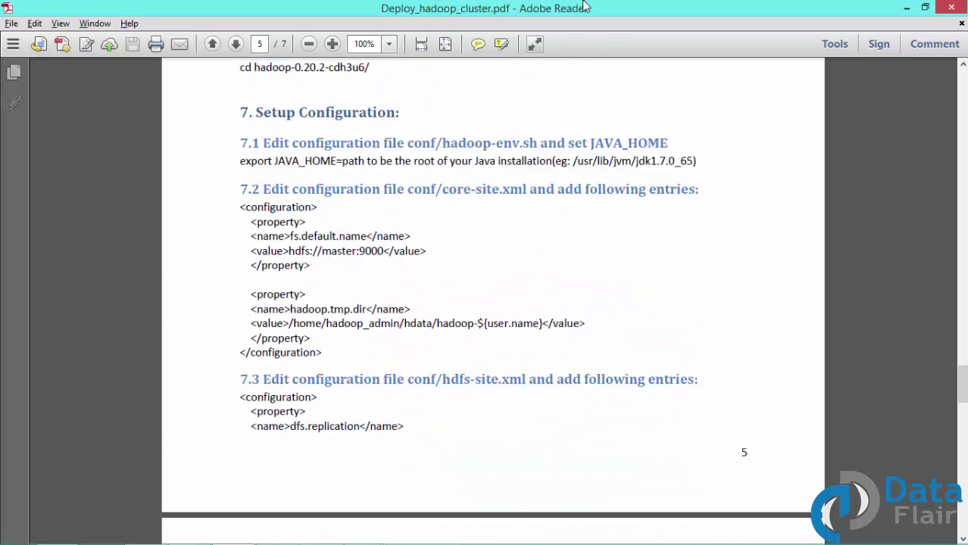
scroll(583, 6, down, 5)
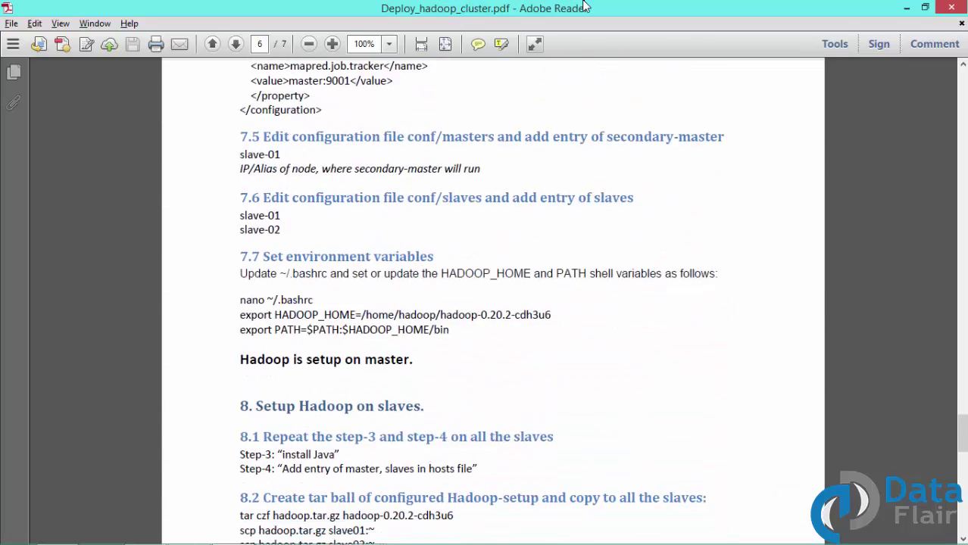
scroll(584, 6, down, 2)
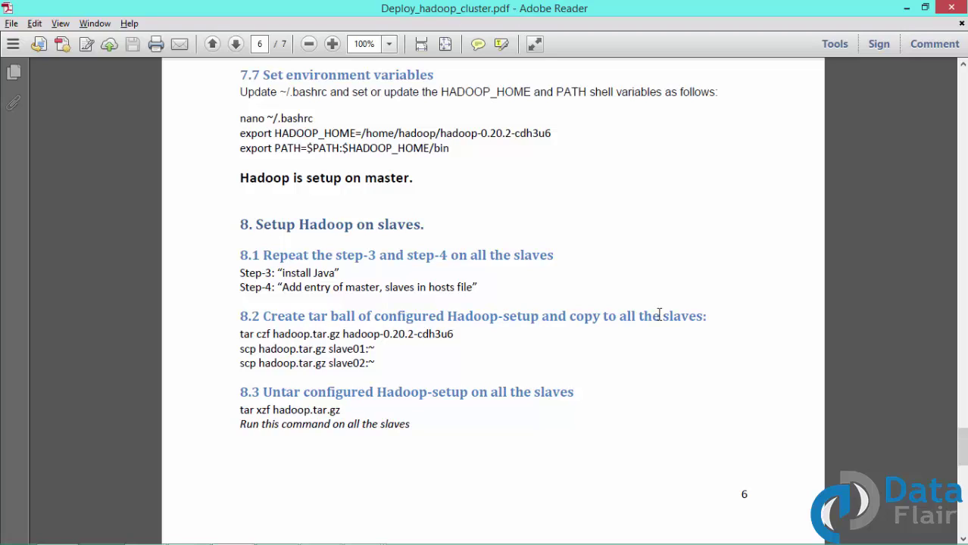
Step: Switch to the master terminal and review the configuration files edited so far: core-site.xml, hdfs-site.xml, mapred-site.xml, masters and slaves
key(alt+Tab)
key(alt+Tab)
key(alt+Tab)
key(alt+Tab)
key(alt+Tab)
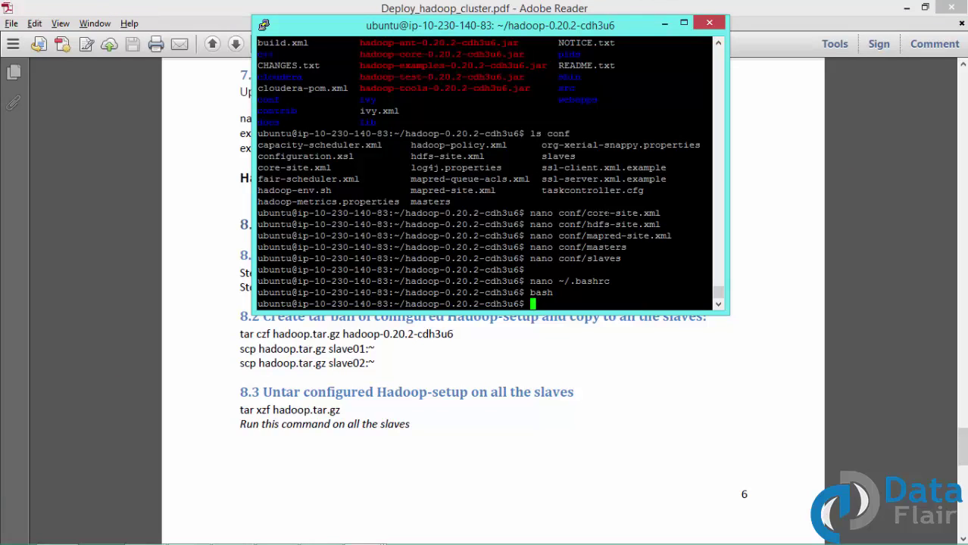
double_click(608, 213)
double_click(608, 224)
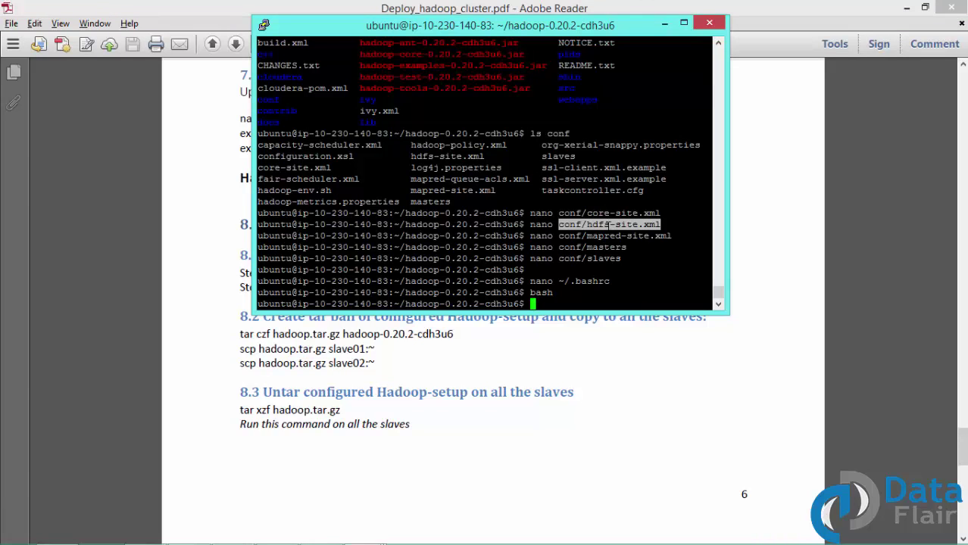
double_click(608, 236)
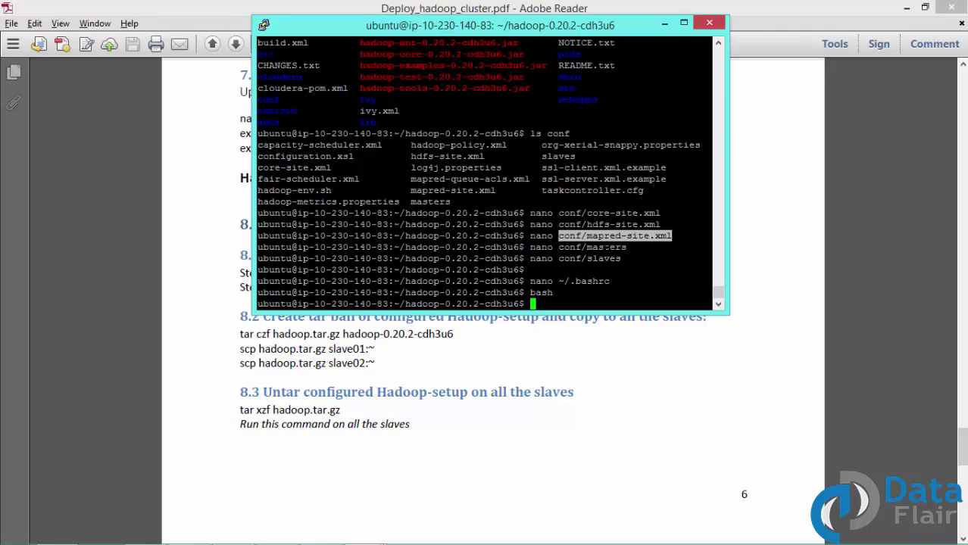
double_click(607, 247)
double_click(604, 258)
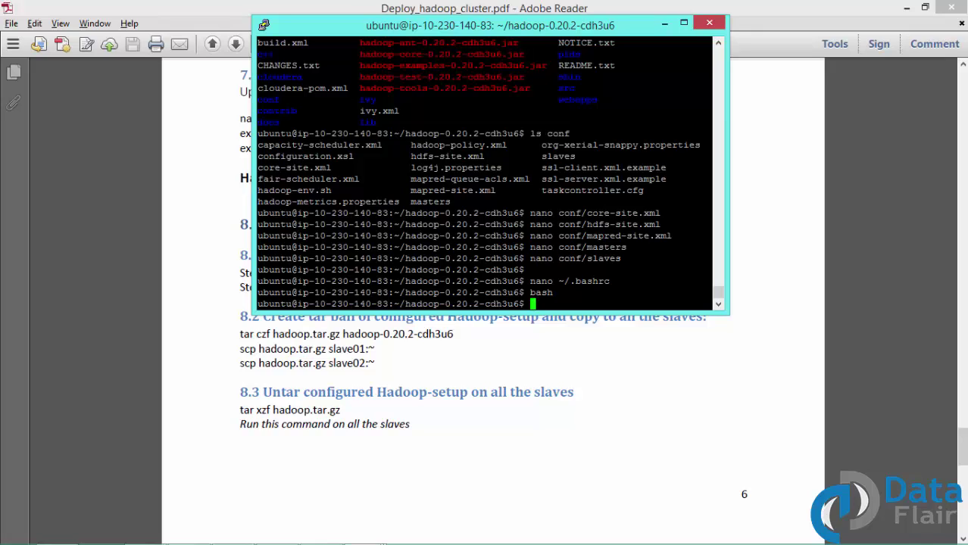
Step: From the master's home directory, pack hadoop-0.20.2-cdh3u6 into hadoop.tar.gz with tar czf and list the directory contents
text(cd ..)
key(Return)
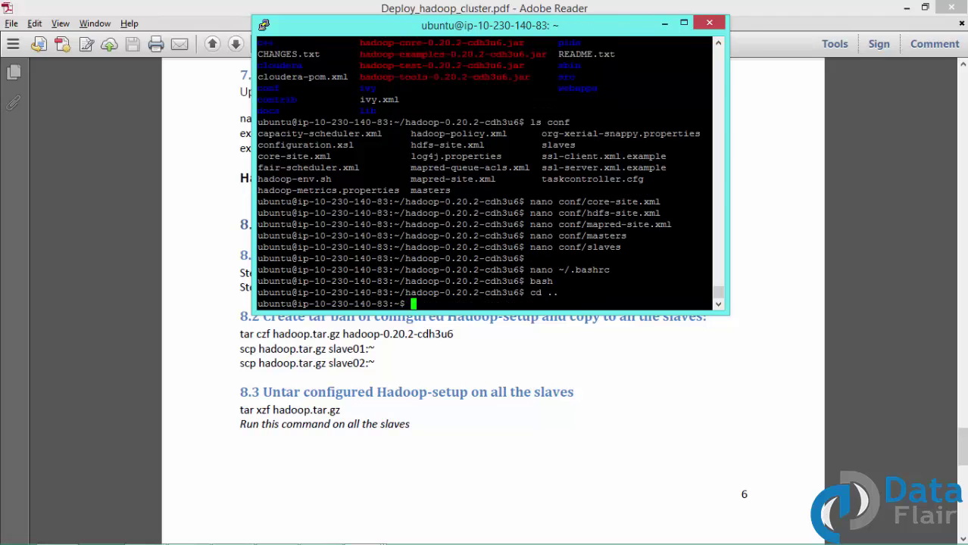
text(tar czf hadoop.tar)
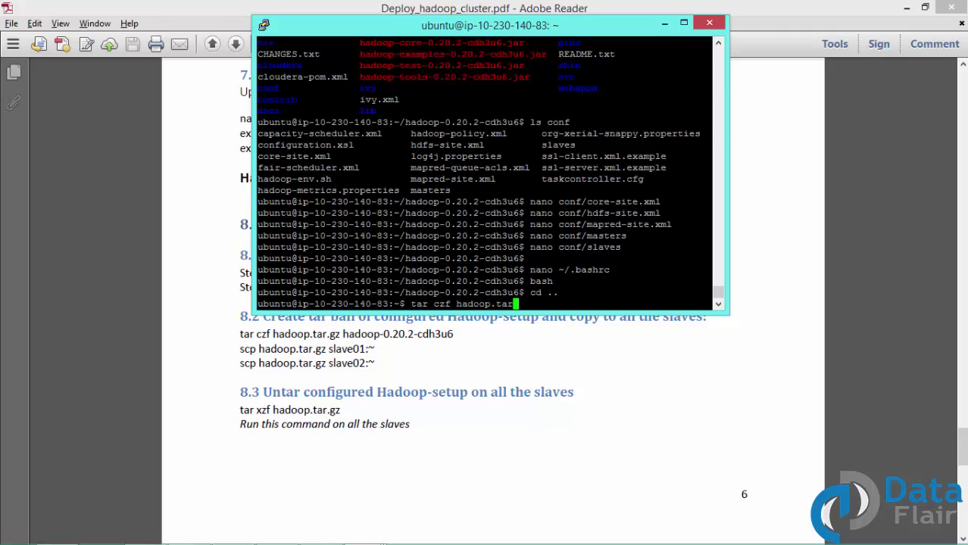
text(.gz h)
key(Tab)
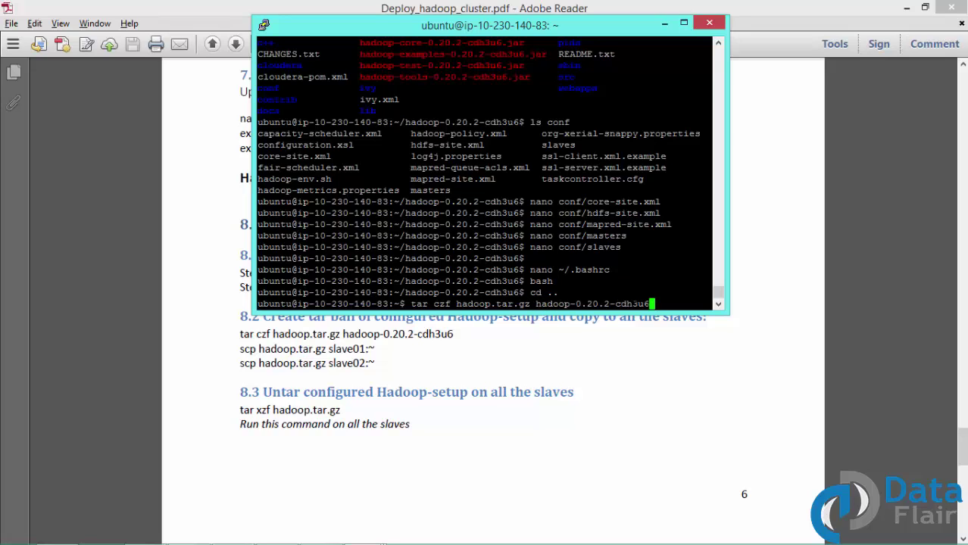
key(Return)
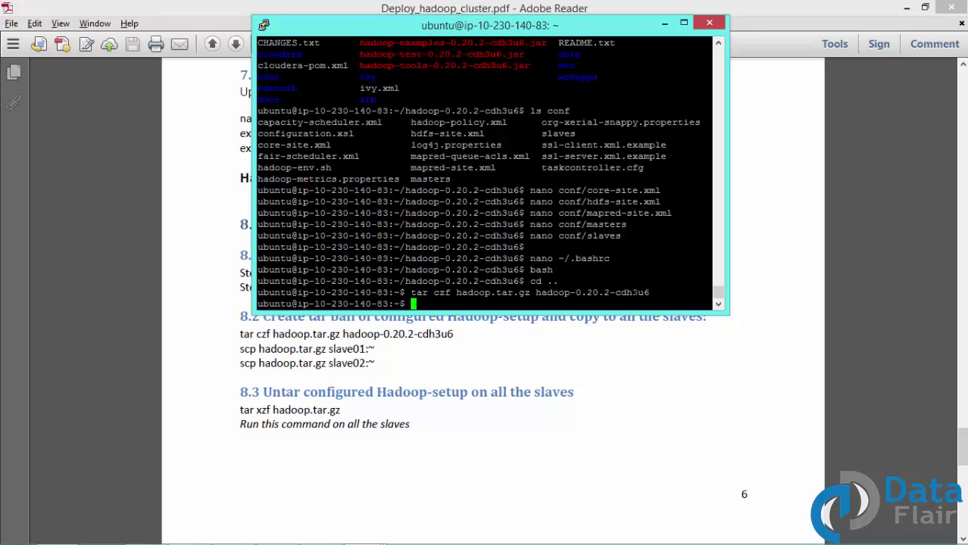
text(ls)
key(Return)
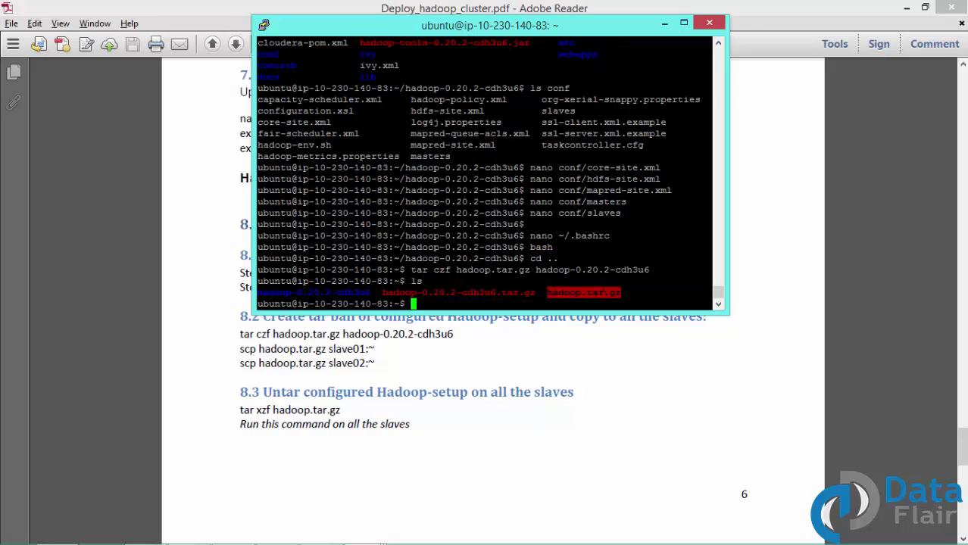
Step: Copy hadoop.tar.gz from the master to slave-01's home directory with scp hadoop.tar.gz slave-01:~
text(s)
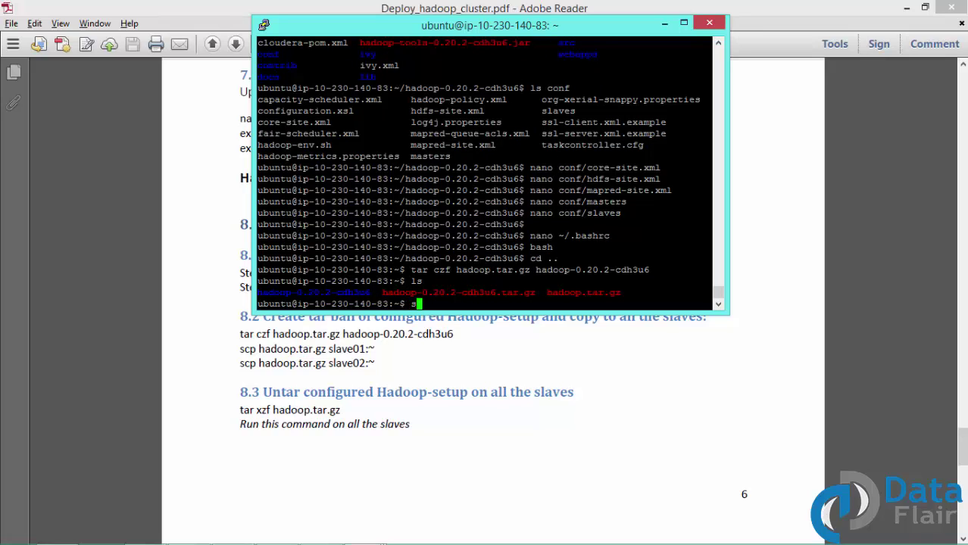
text(cp hadoop.tar.gz)
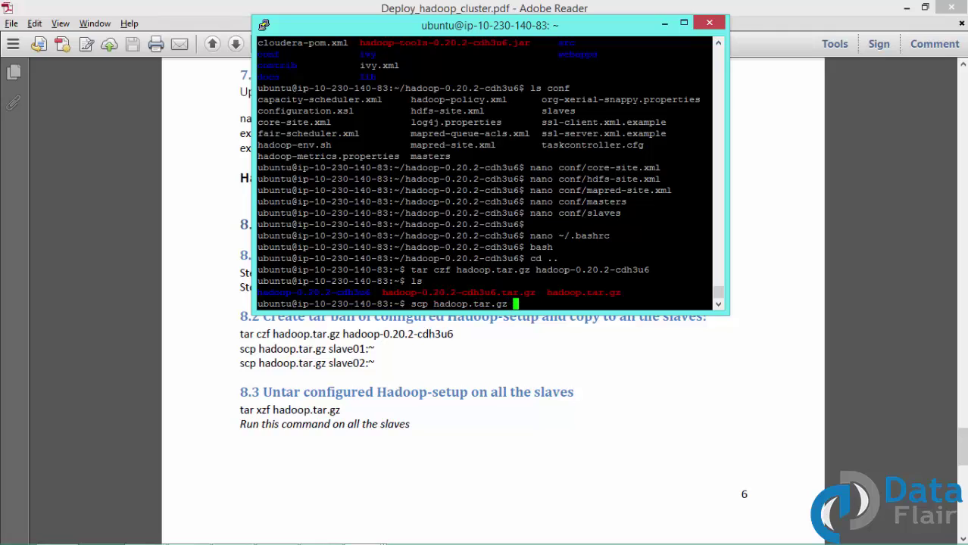
text( slave-01:!)
key(Return)
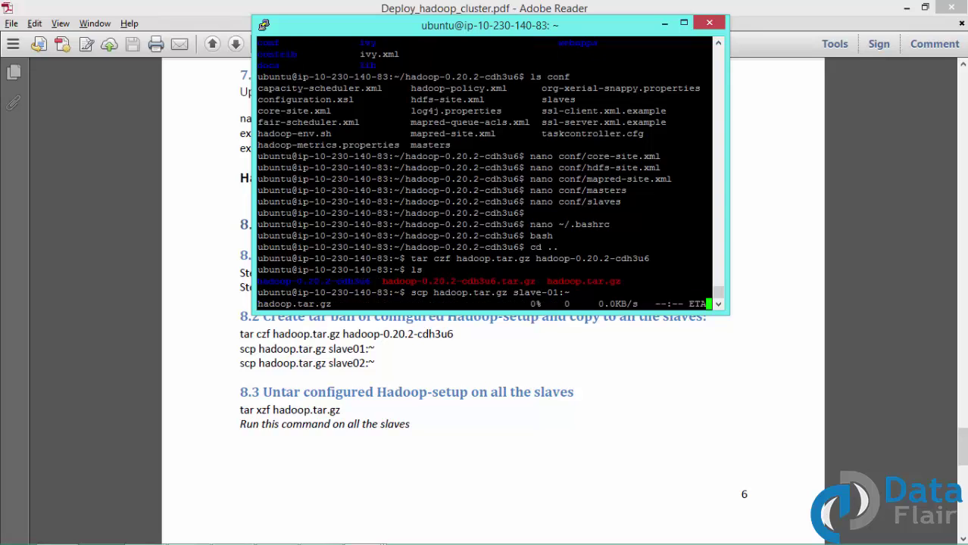
key(alt+Tab)
key(alt+Tab)
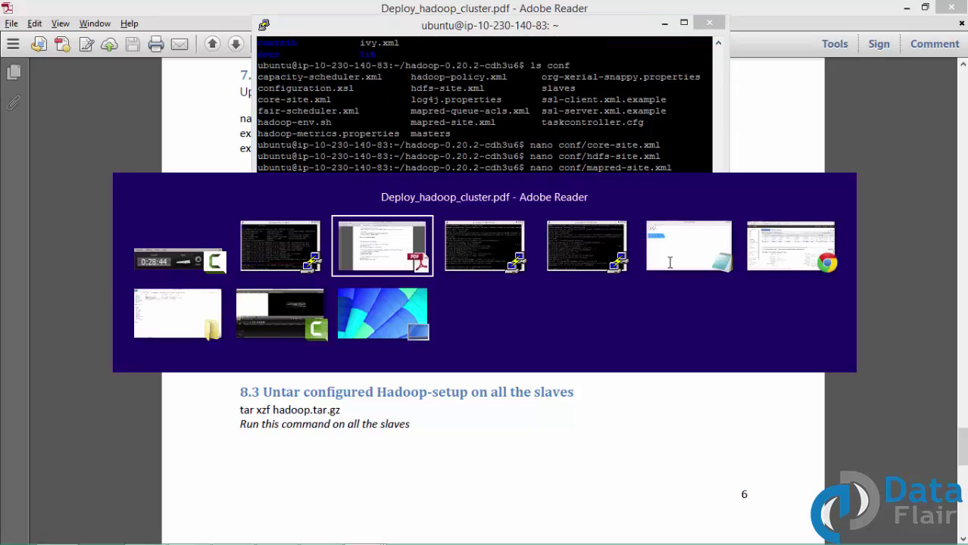
key(alt+Tab)
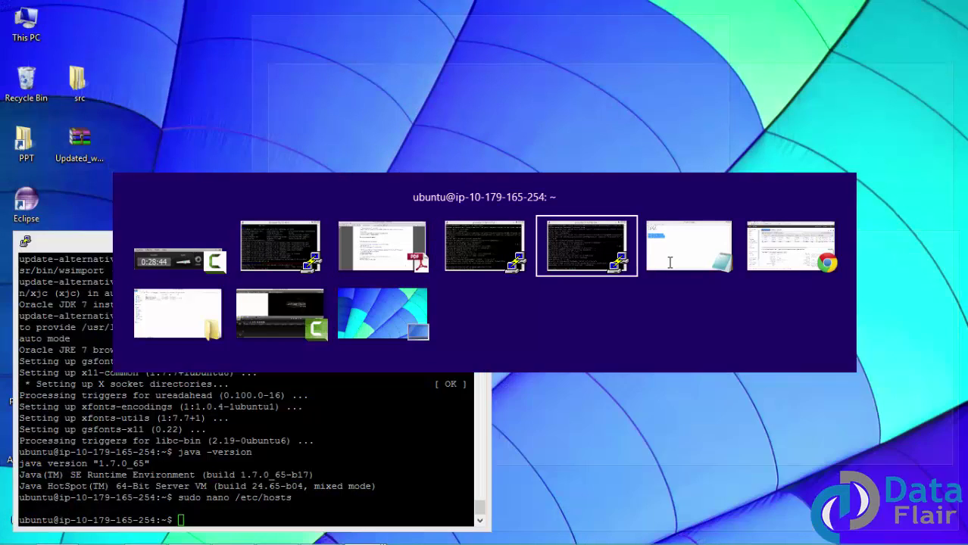
text(ls)
key(Return)
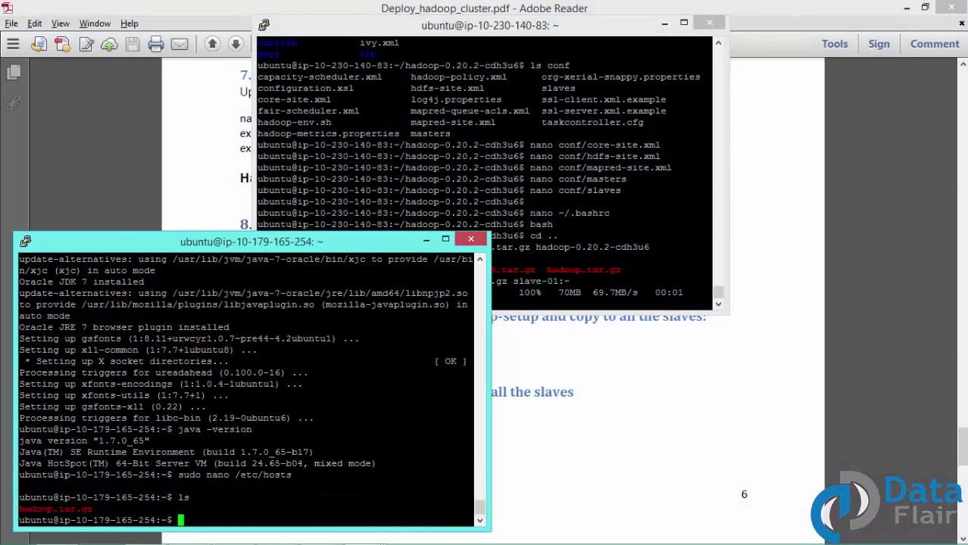
key(alt+Tab)
key(alt+Tab)
key(alt+Tab)
key(alt+Tab)
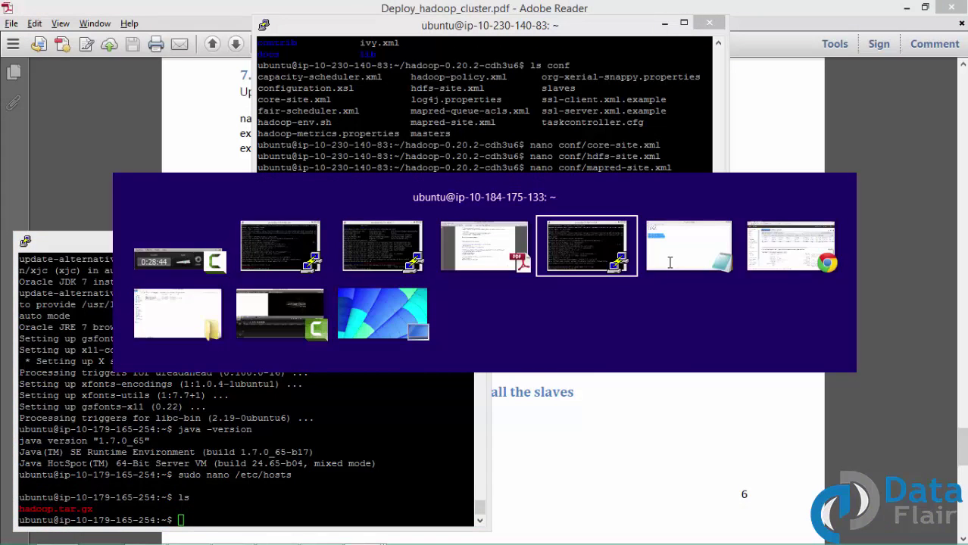
text(ls)
key(Return)
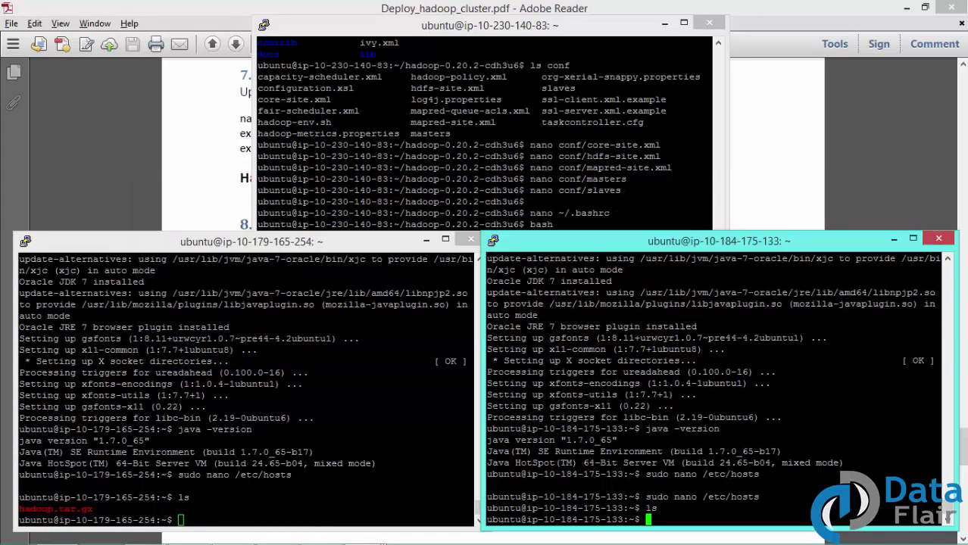
key(alt+Tab)
key(Up)
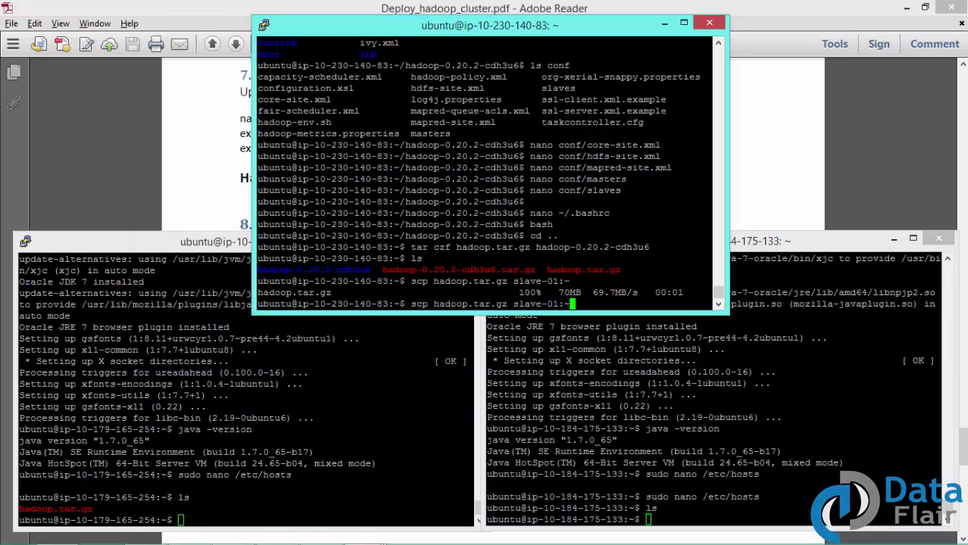
key(Left)
key(Left)
key(BackSpace)
text(2)
key(Return)
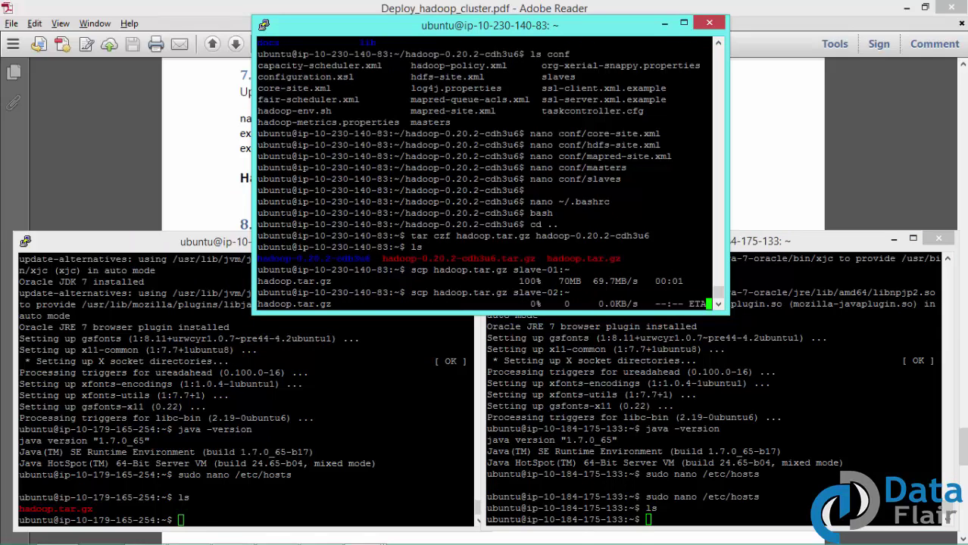
key(alt+Tab)
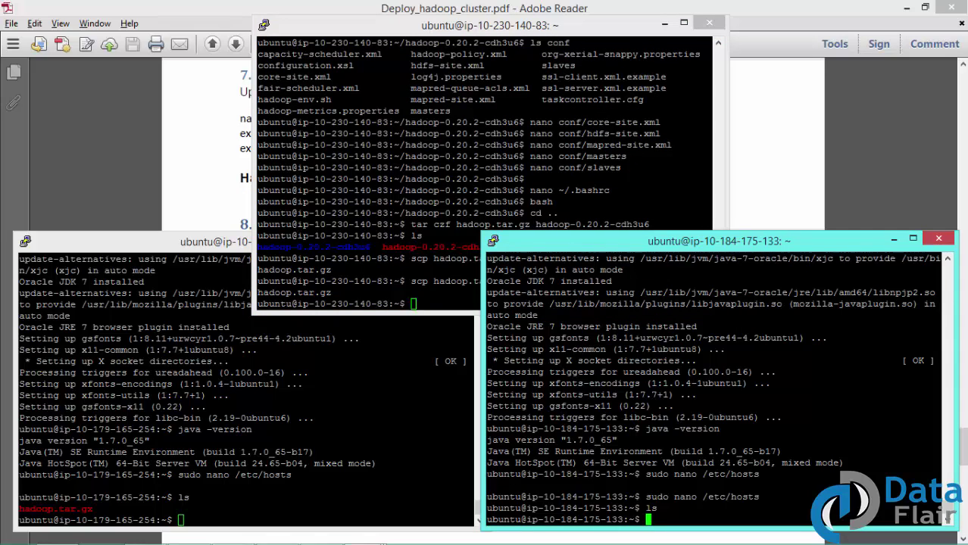
text(ls)
key(Return)
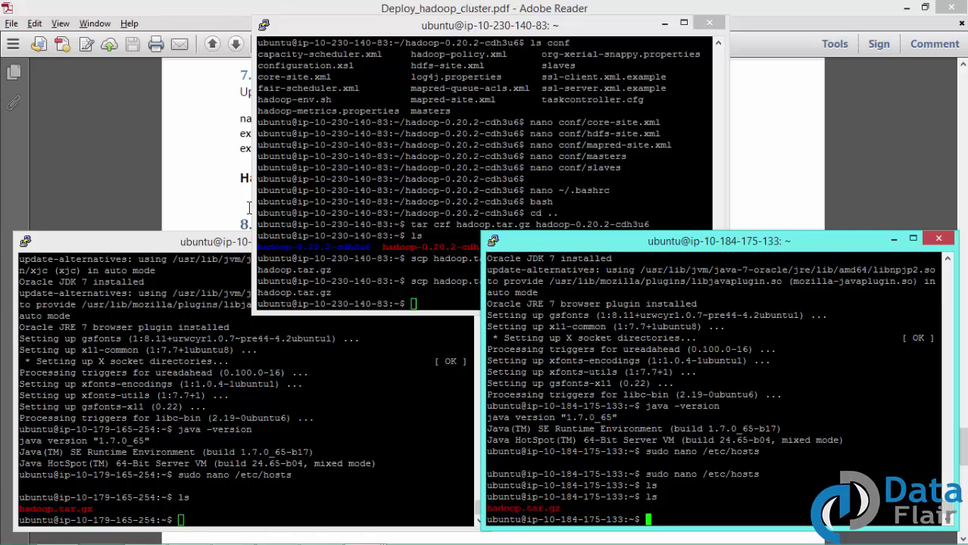
click(252, 6)
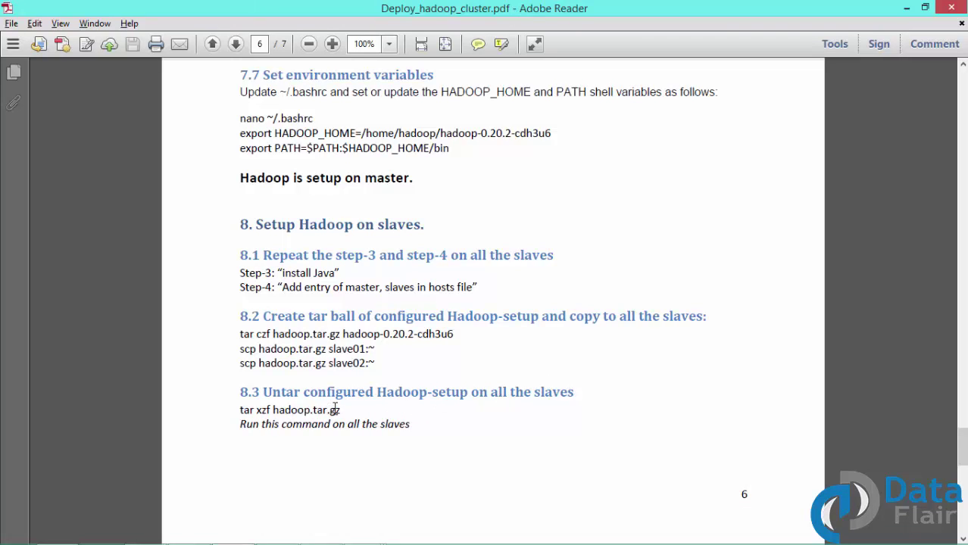
key(alt+Tab)
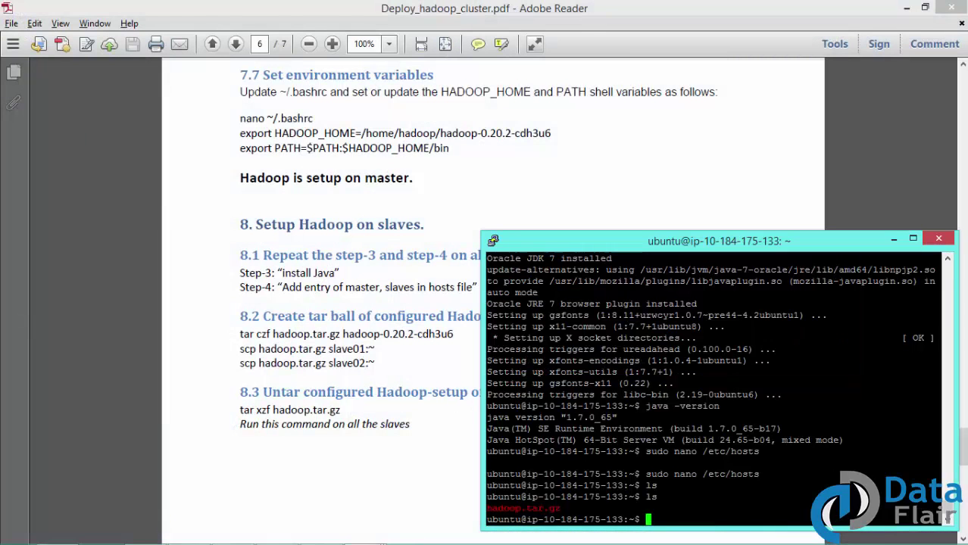
text(tar xzf hadoop.tar.gz)
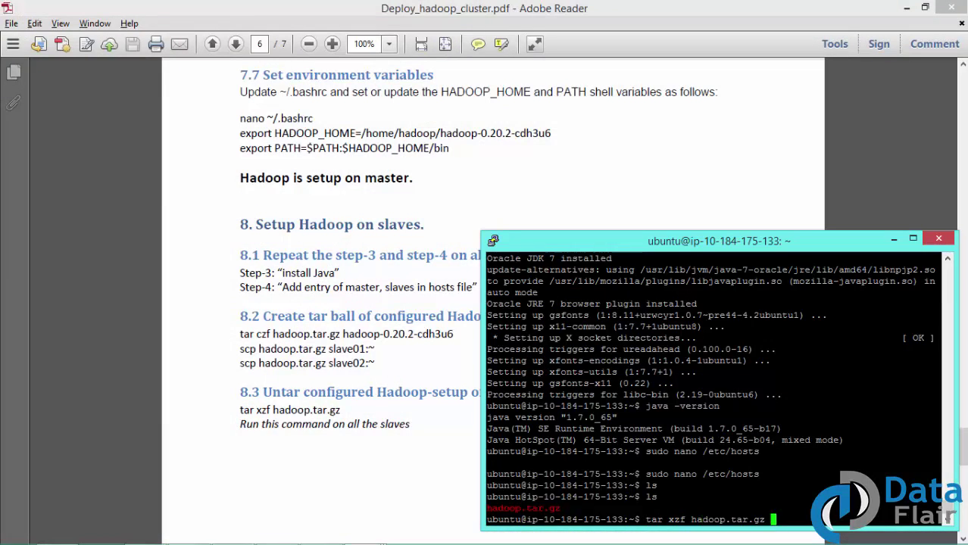
key(Return)
key(alt+Tab)
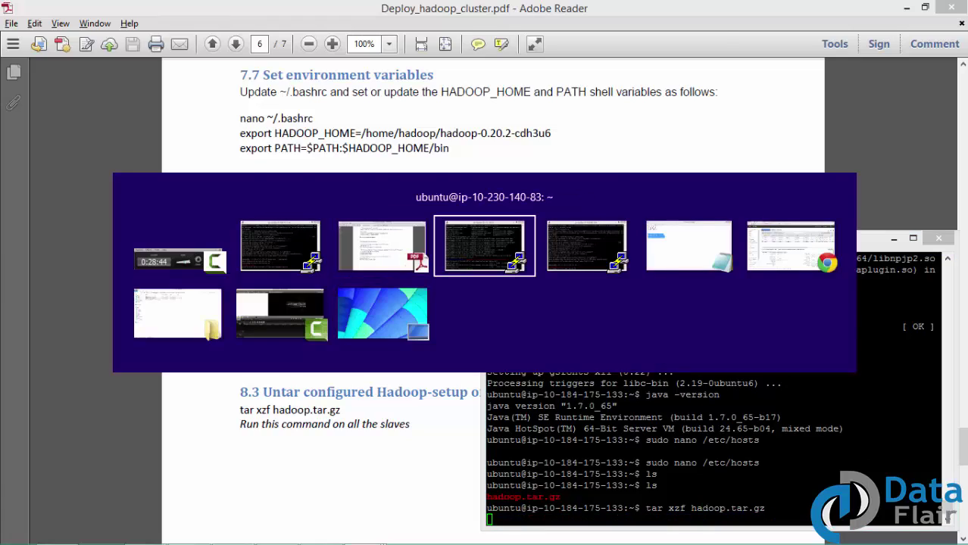
key(alt+Tab)
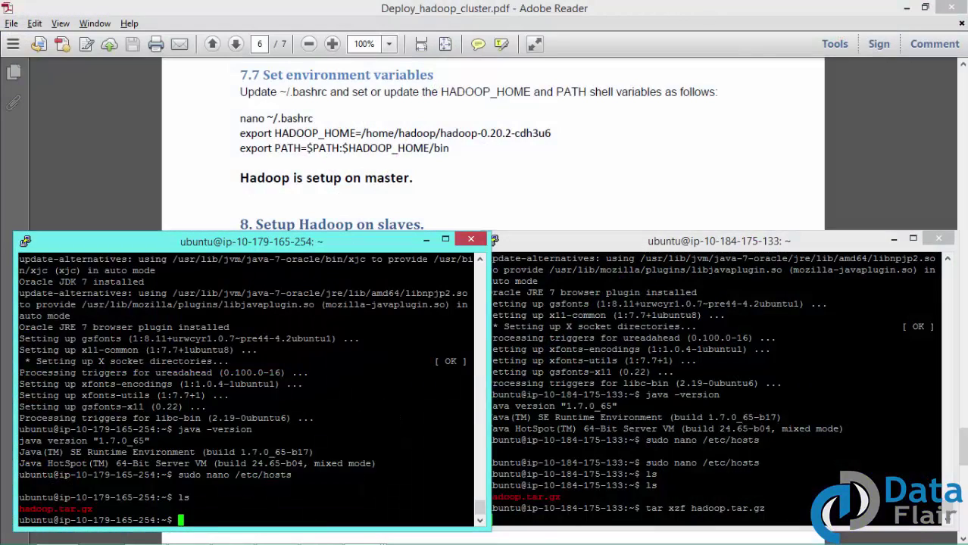
text(tar xzf ha)
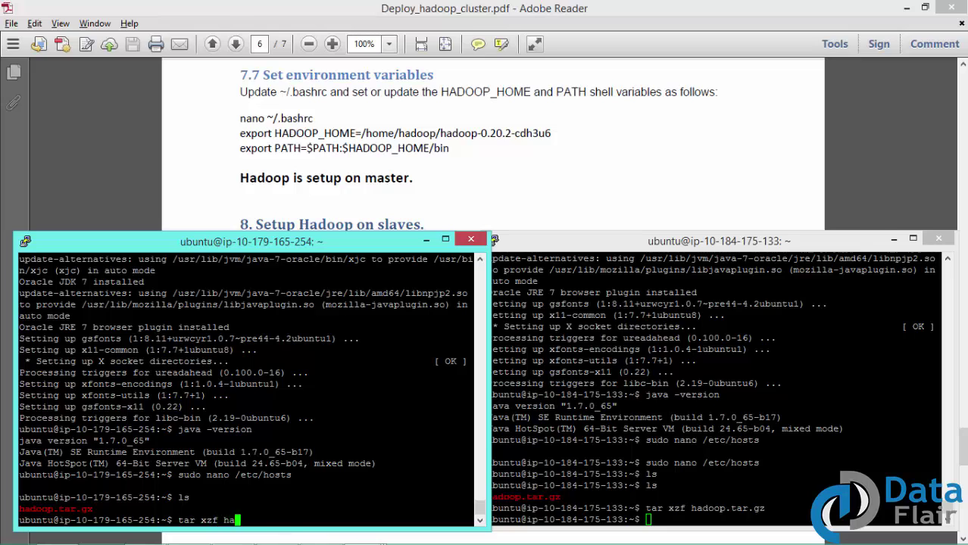
key(Tab)
key(Return)
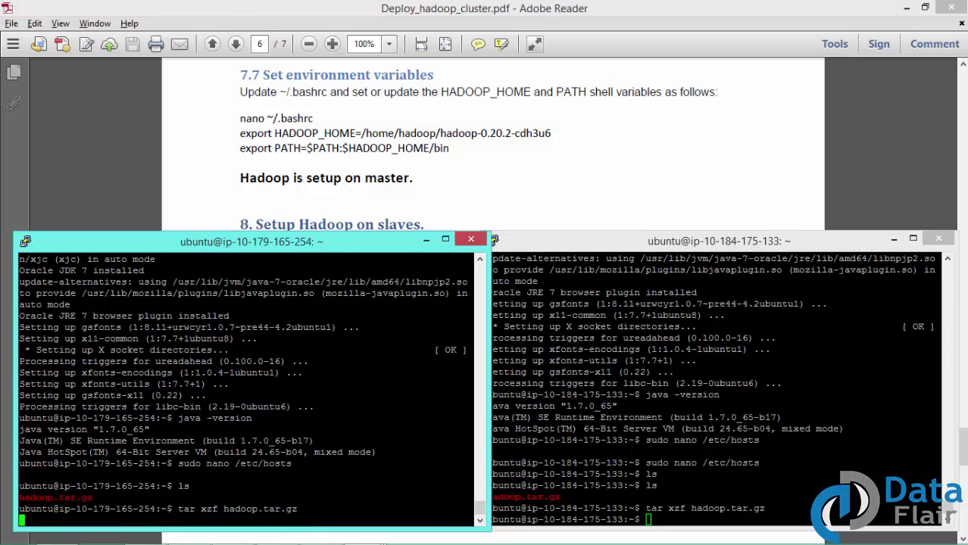
Step: List the home directory on both slaves to check for the unpacked hadoop-0.20.2-cdh3u6 folder
key(alt+Tab)
text(ls)
key(Return)
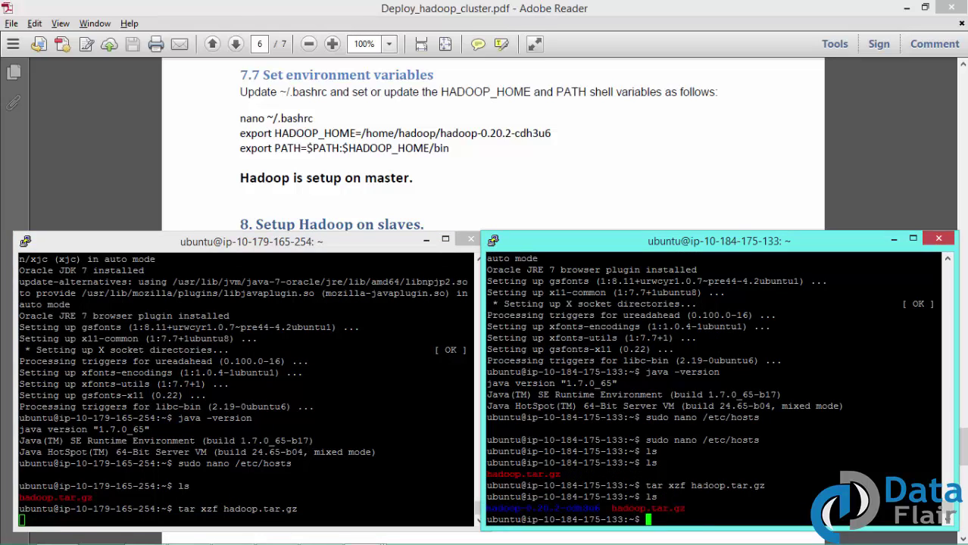
drag(487, 508, 600, 508)
key(alt+Tab)
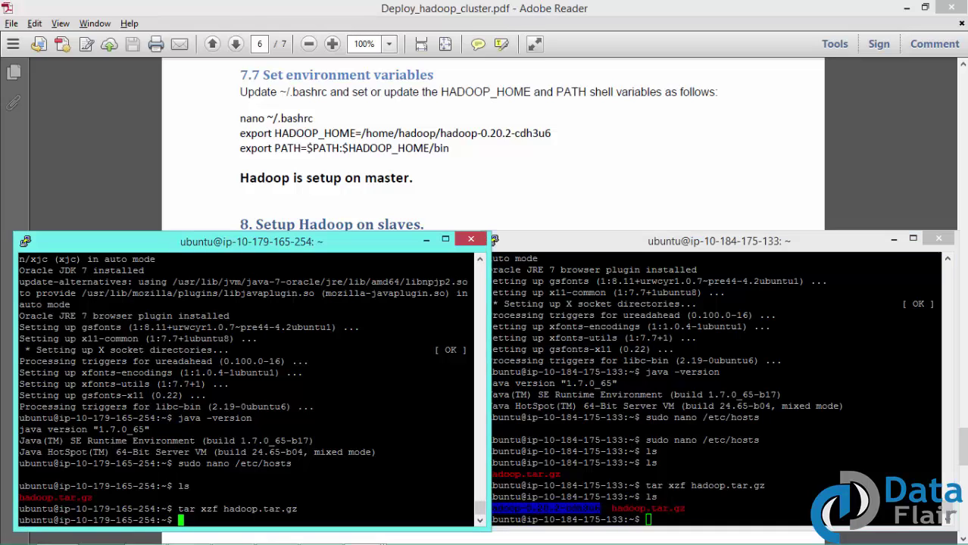
text(ls)
key(Return)
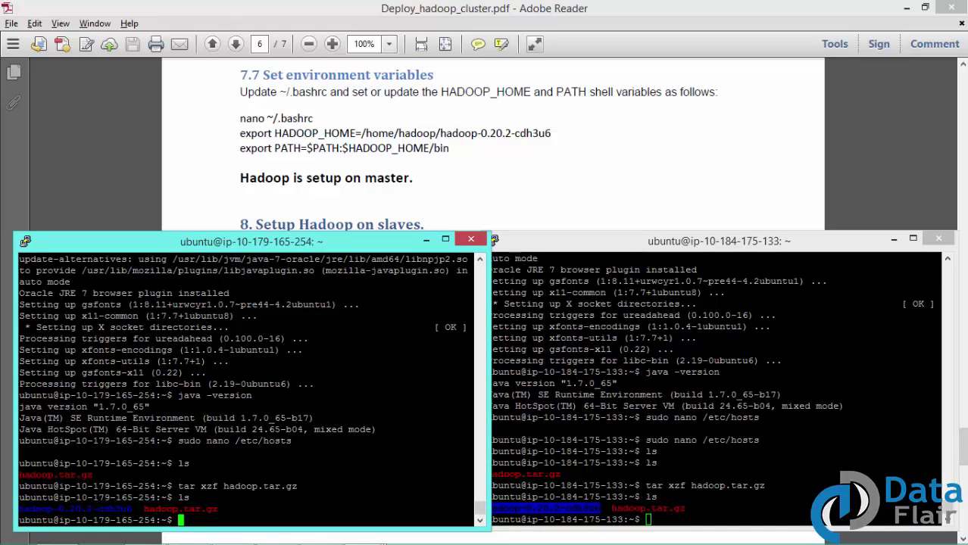
text(cd hadoop-)
key(Tab)
key(Return)
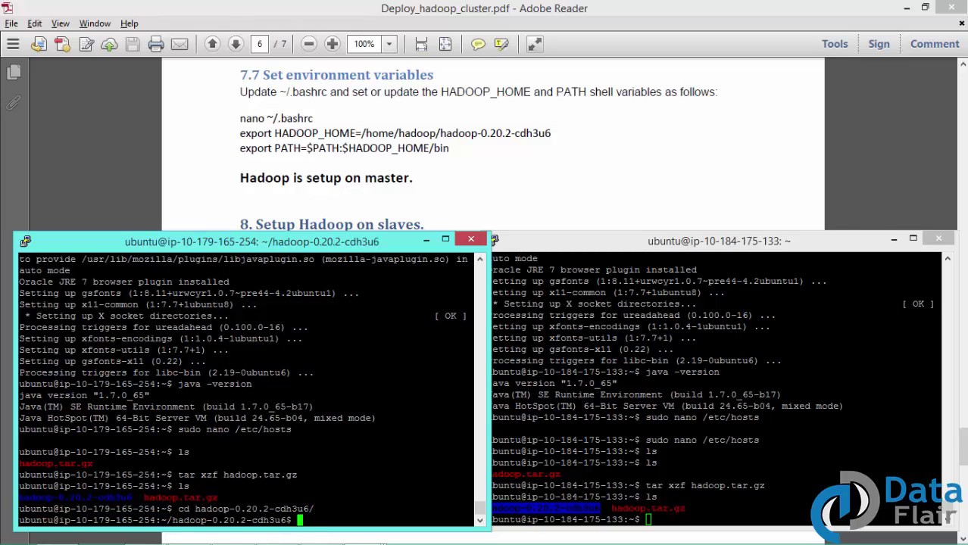
text(nano conf/cor)
key(Tab)
key(Return)
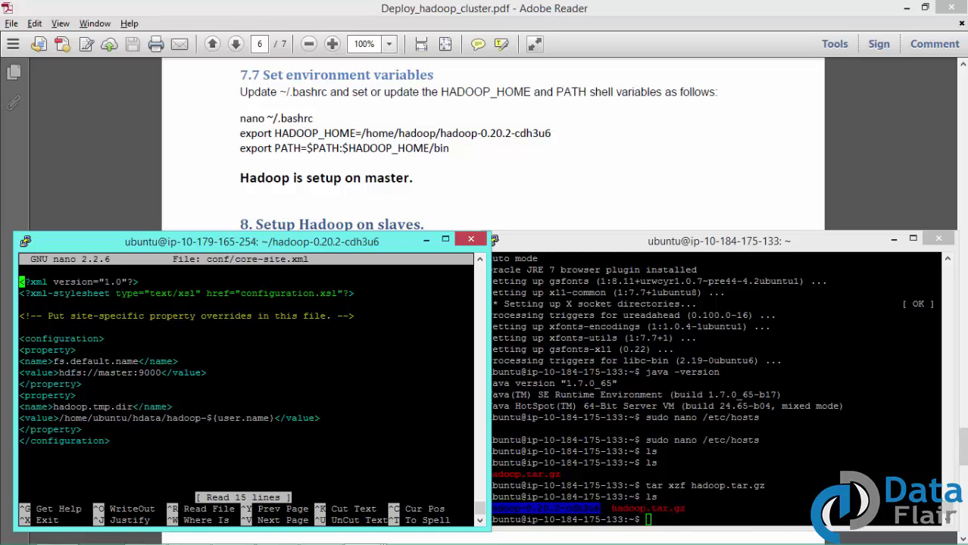
double_click(86, 362)
double_click(111, 372)
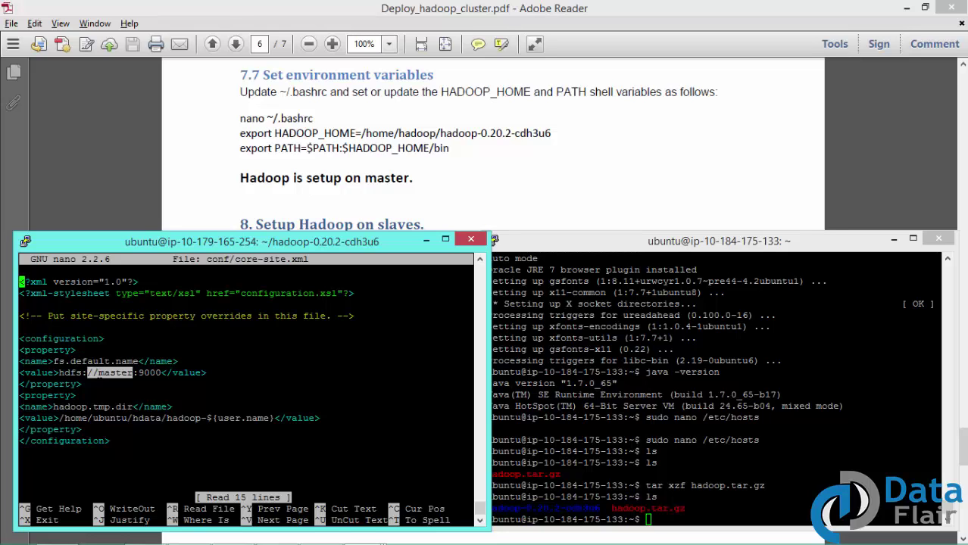
double_click(93, 407)
double_click(100, 418)
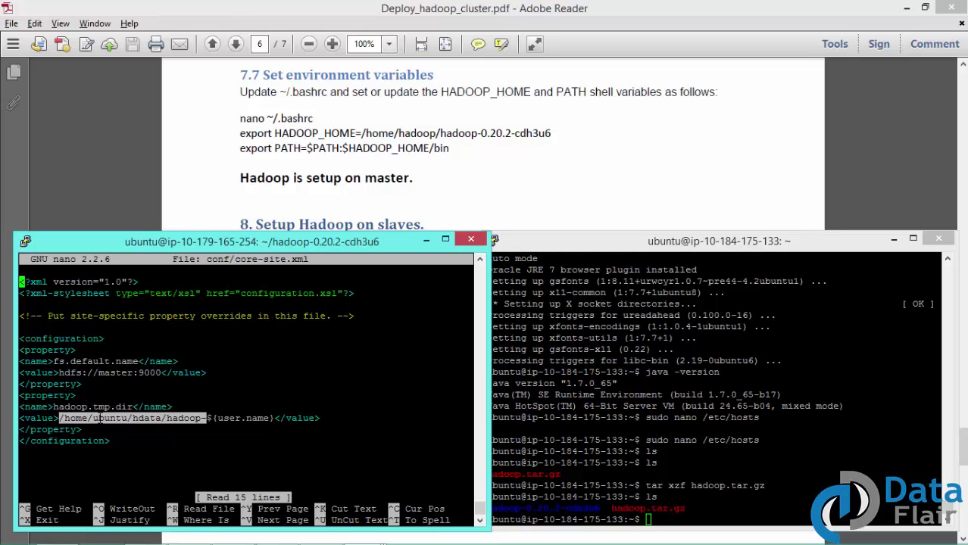
click(100, 418)
key(ctrl+x)
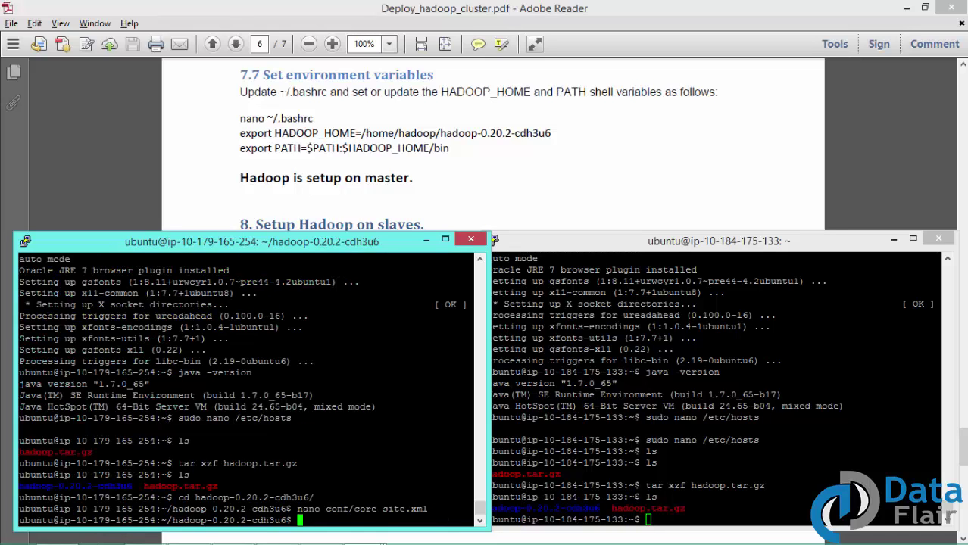
Step: Return to the PDF guide and read section 9 on starting the cluster, including the name node format command
click(387, 6)
scroll(388, 6, down, 8)
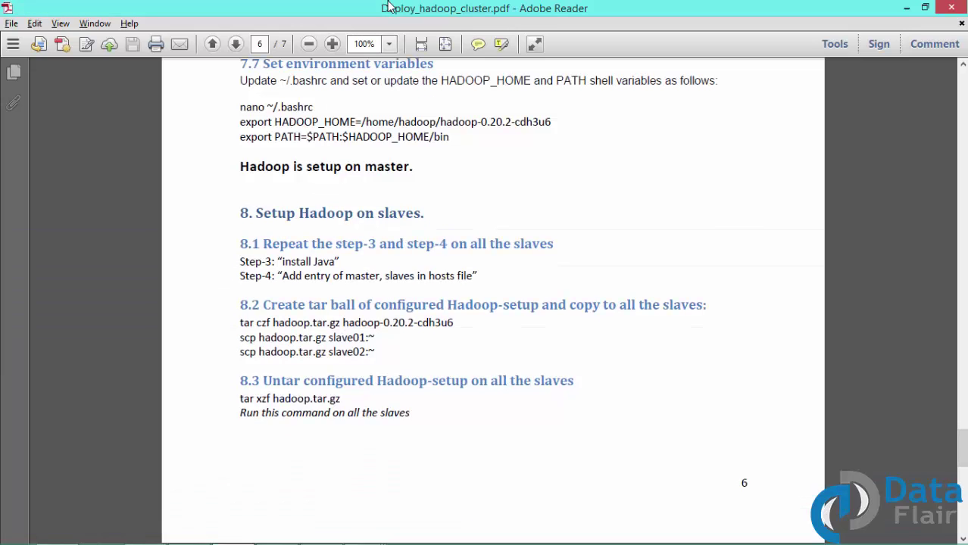
scroll(388, 6, down, 2)
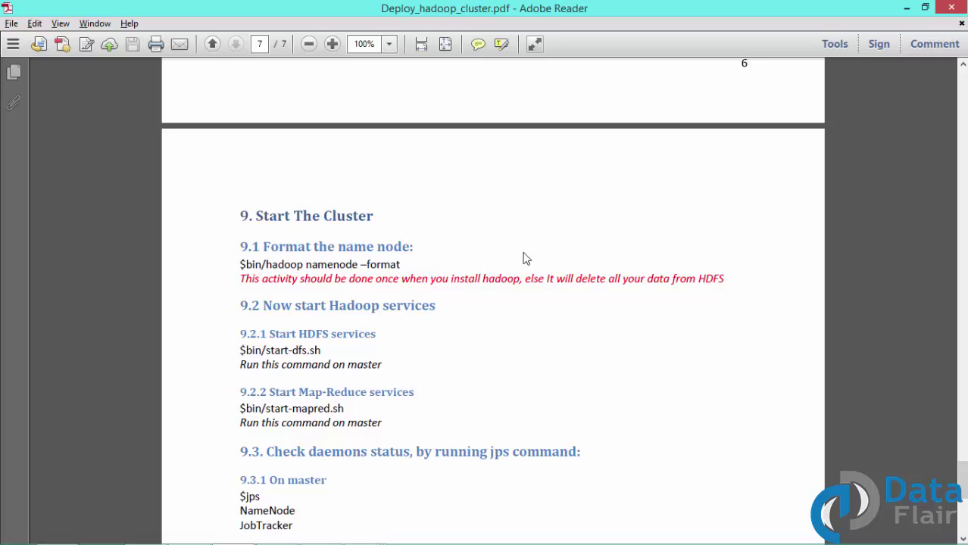
Step: In the master terminal, format the name node with hadoop namenode -format and check the output for the format result
key(alt+Tab)
key(alt+Tab)
key(alt+Tab)
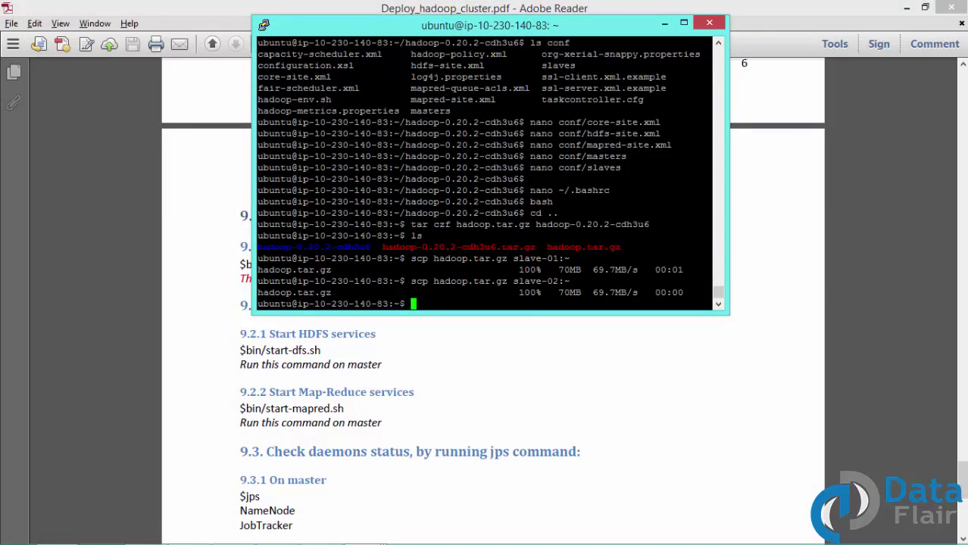
text(hadoop namenode -format)
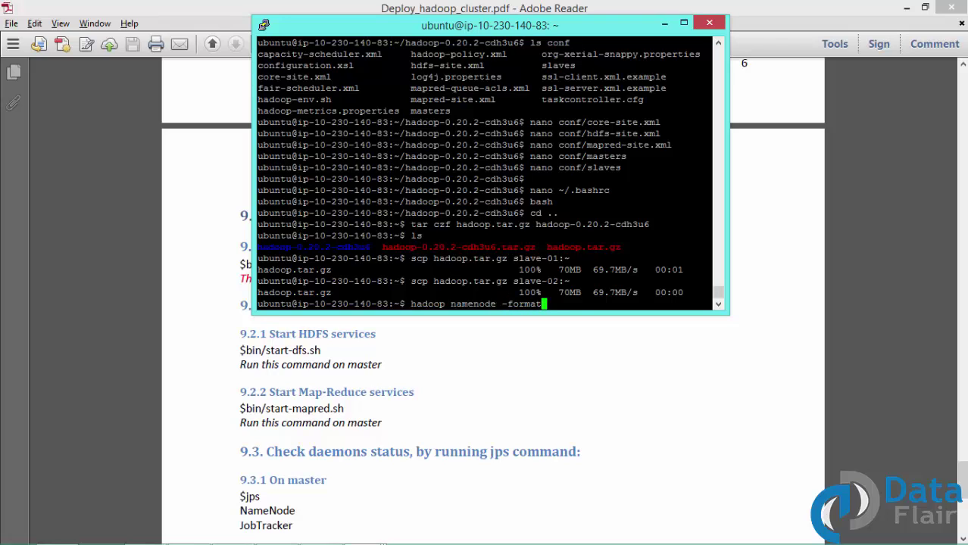
key(Return)
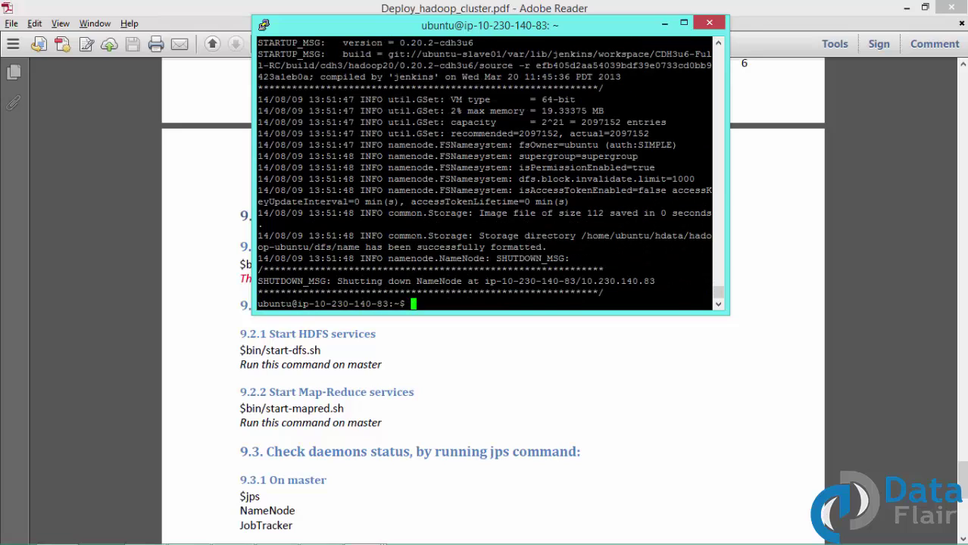
drag(388, 247, 511, 247)
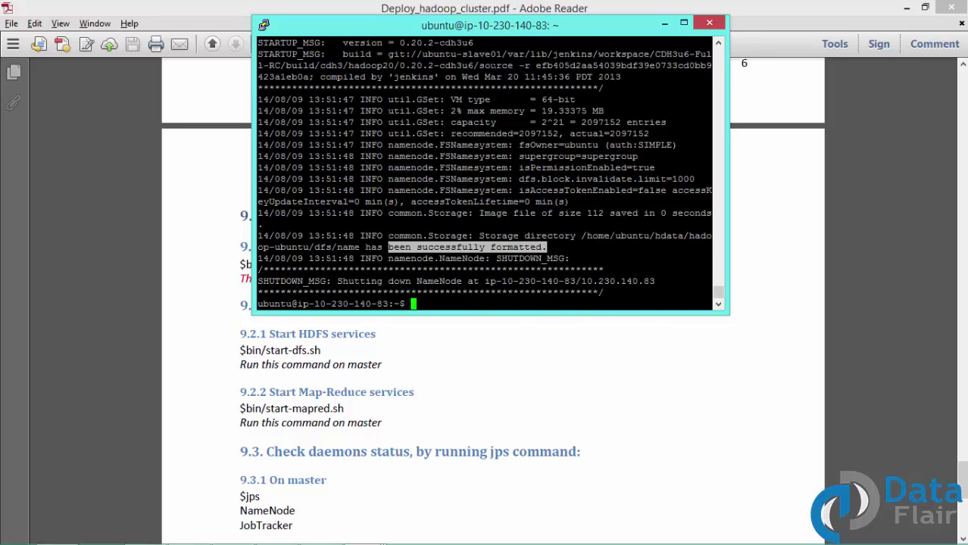
Step: Return to the PDF guide and read section 9.2 on starting the Hadoop services, including 9.2.1 for HDFS
key(alt+Tab)
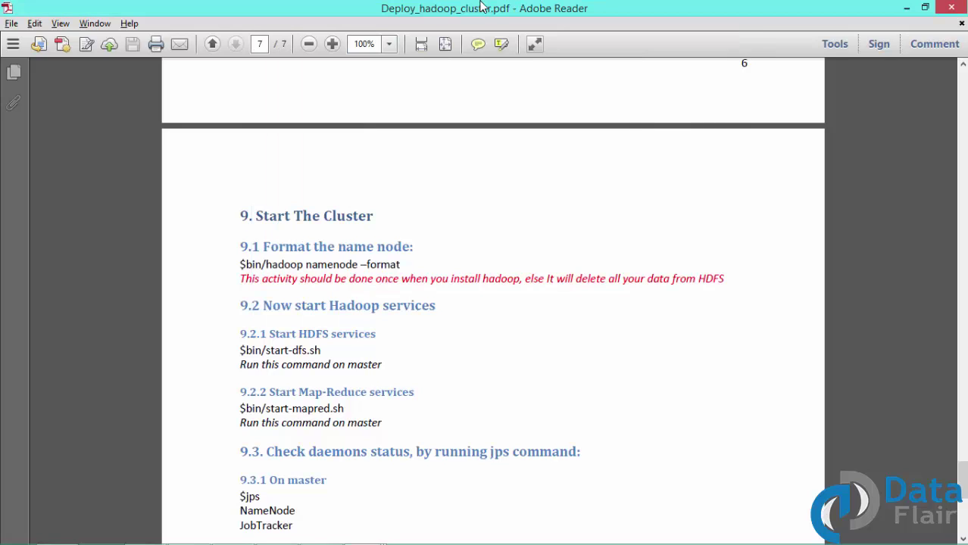
triple_click(278, 312)
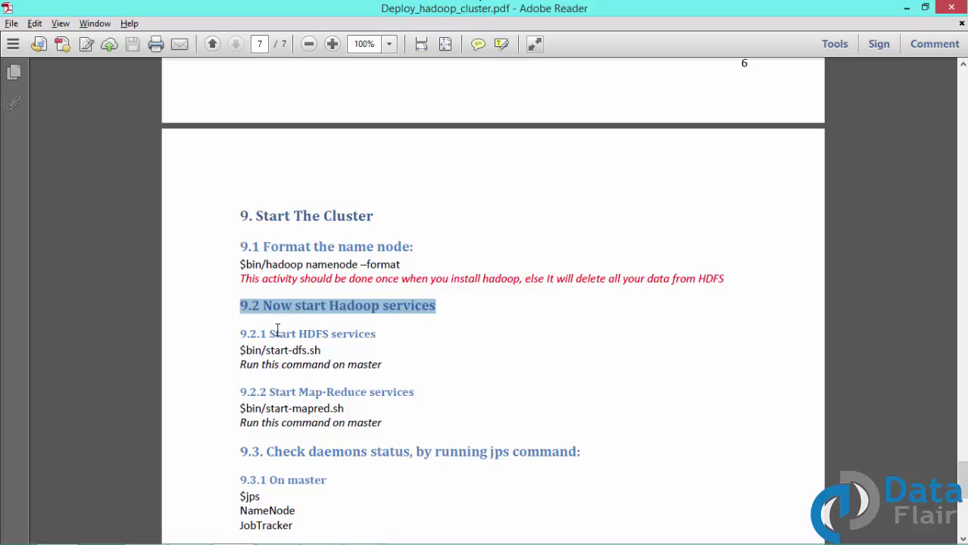
click(277, 335)
triple_click(277, 335)
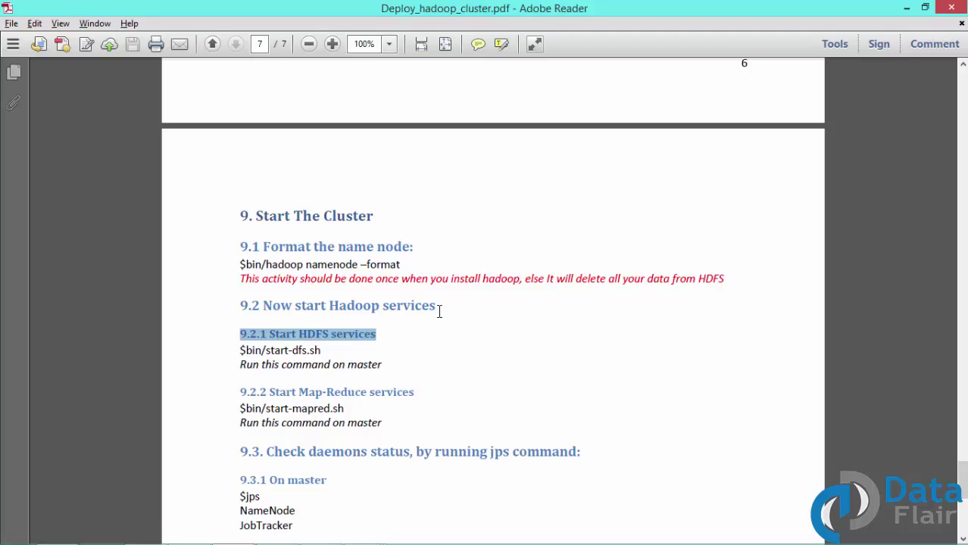
Step: In the master terminal, enter the hadoop-0.20.2-cdh3u6 folder and start the HDFS services with bin/start-dfs.sh
key(alt+Tab)
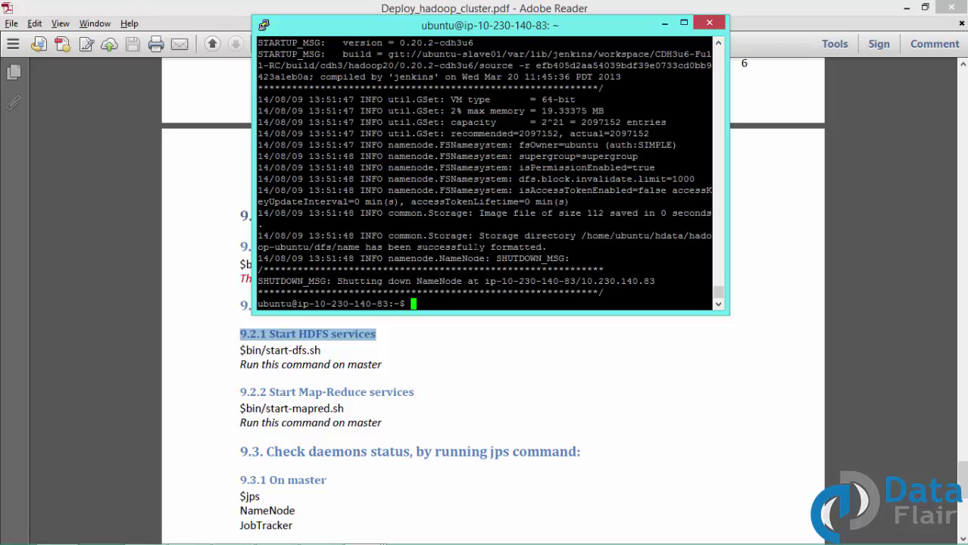
text(cd h)
key(Tab)
key(Return)
text(bin/s)
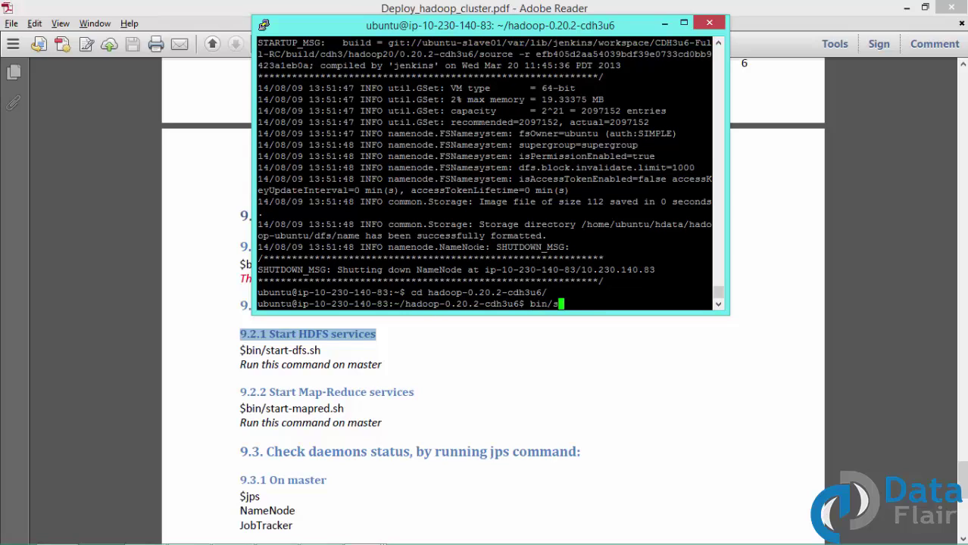
key(Tab)
text(d)
key(Tab)
key(Return)
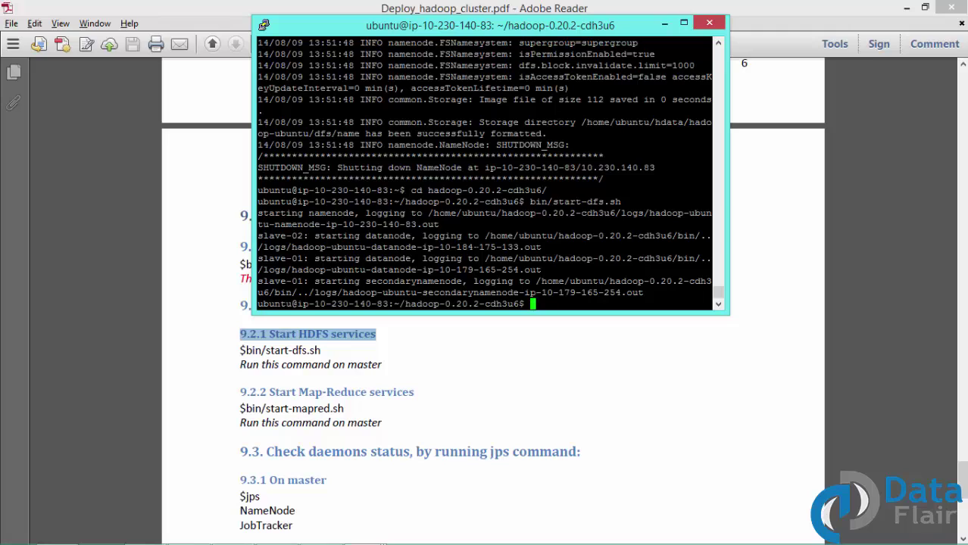
Step: Run jps on the master to check whether the NameNode daemon is running
text(jps)
key(Return)
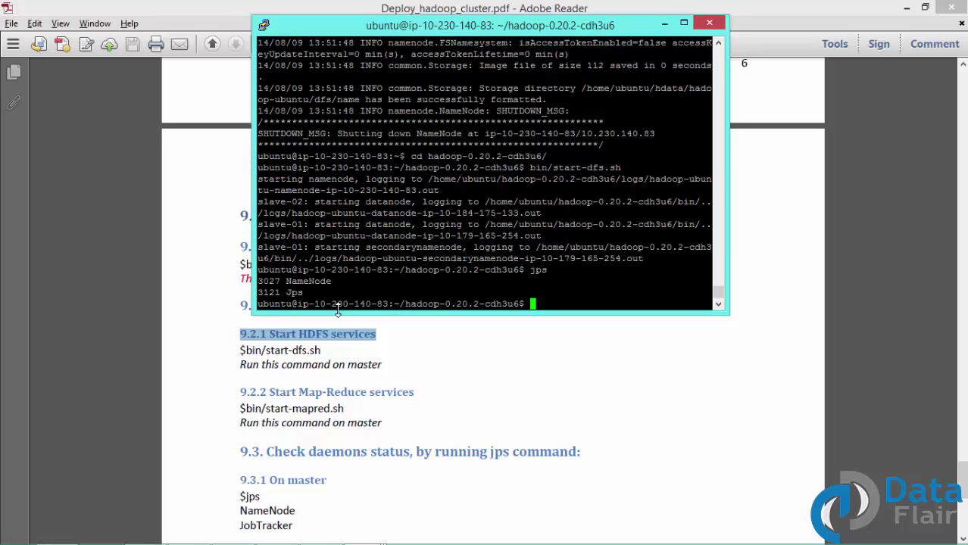
double_click(309, 281)
key(alt+Tab)
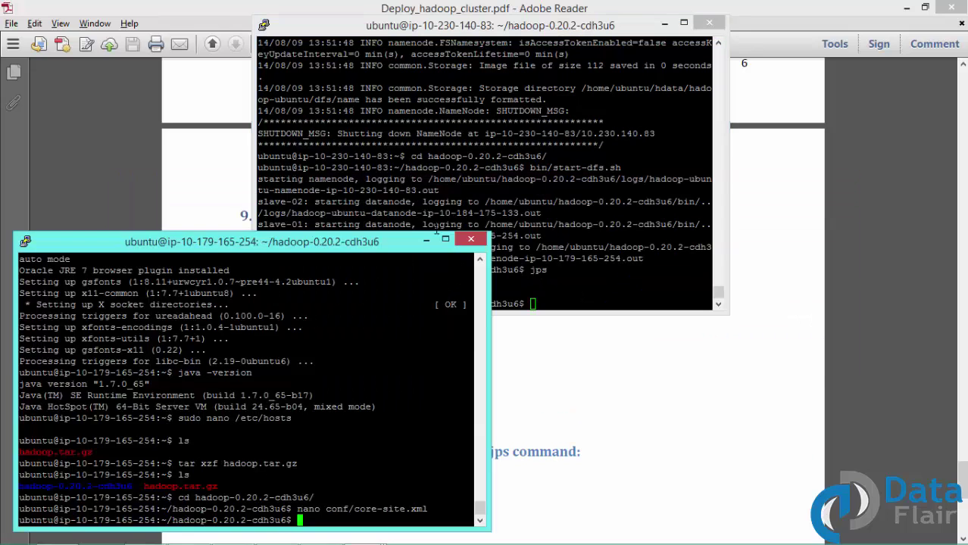
text(jps)
key(Return)
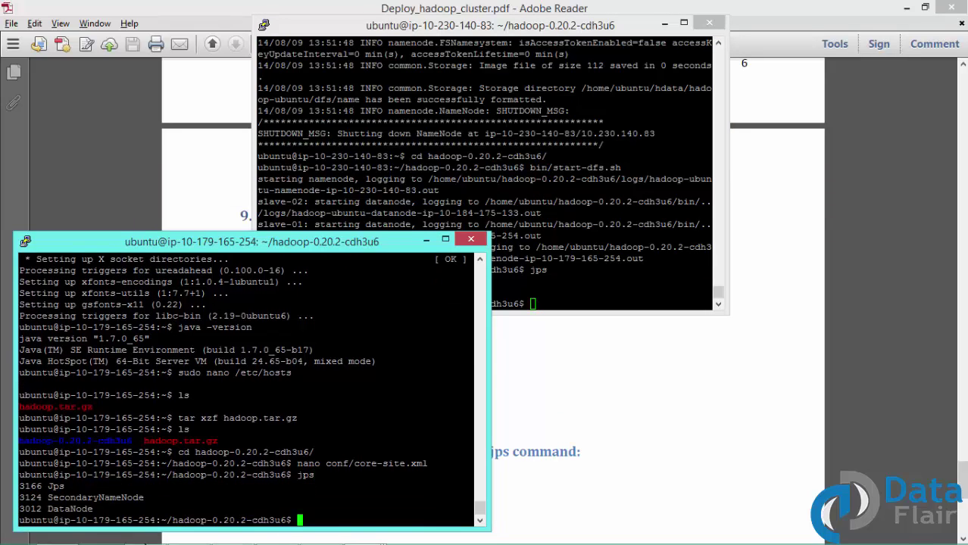
double_click(58, 509)
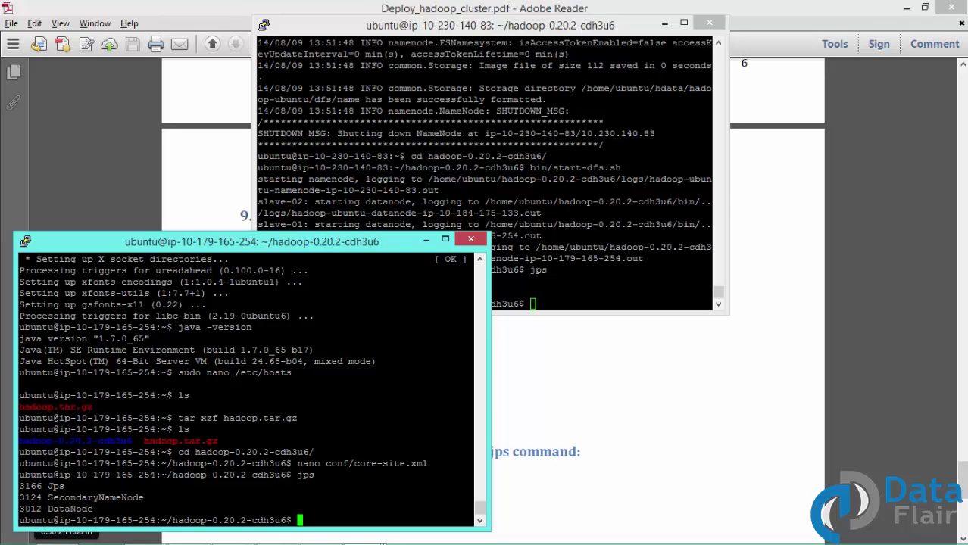
double_click(95, 497)
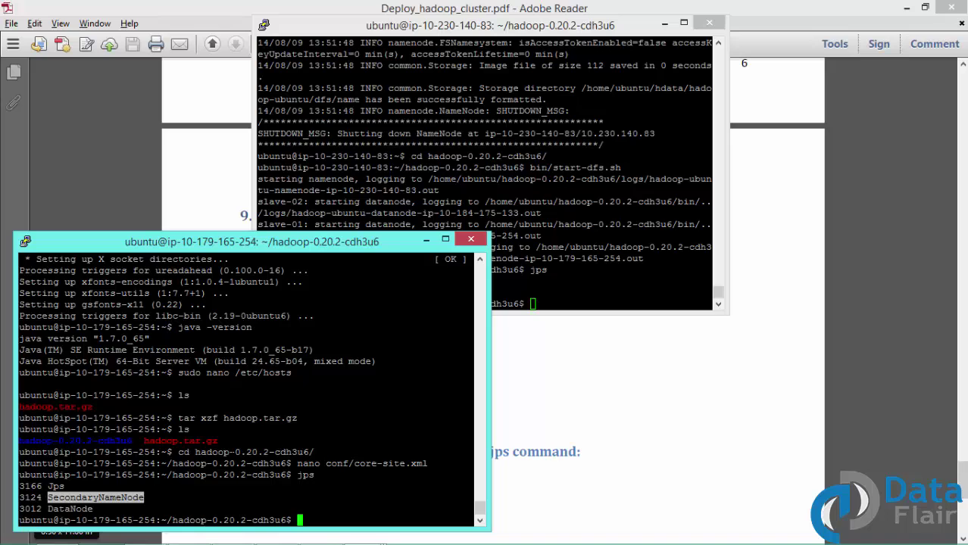
key(alt+Tab)
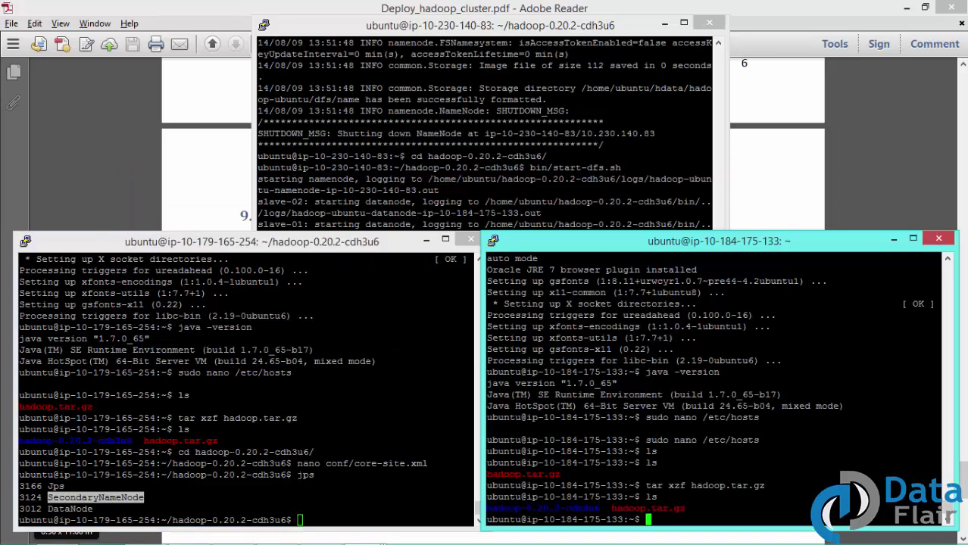
text(jps)
key(Return)
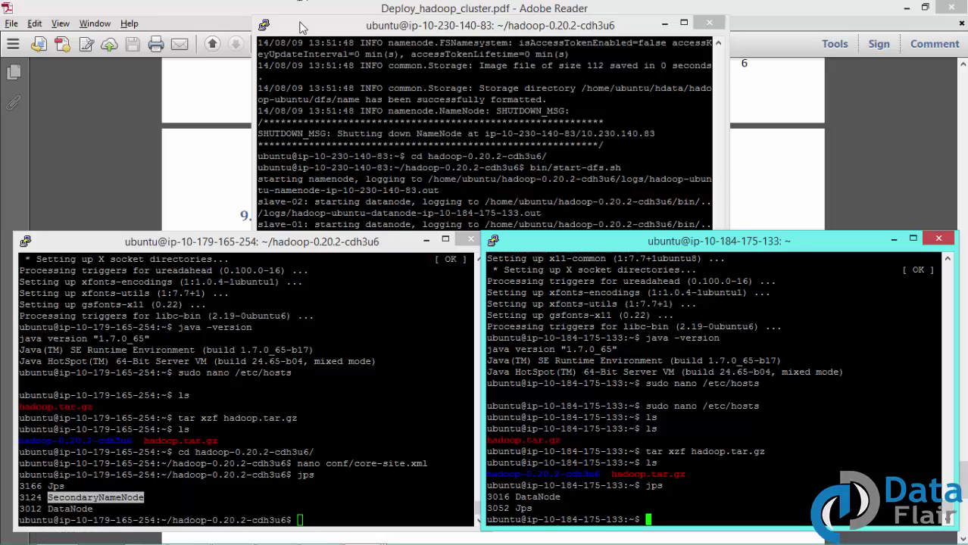
Step: Consult section 9.2.2 of the PDF guide and start the Map-Reduce services on the master with bin/start-mapred.sh
click(256, 6)
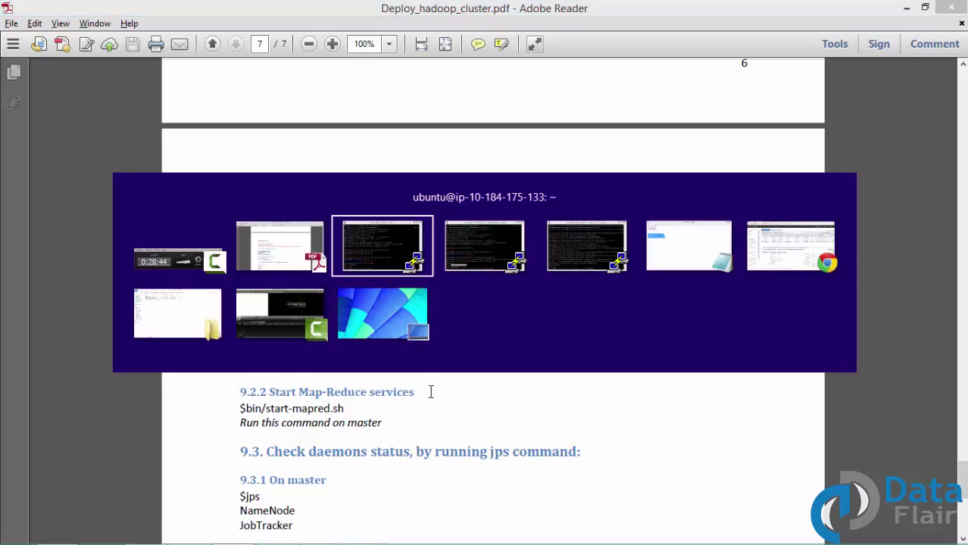
key(alt+Tab)
key(alt+Tab)
key(alt+Tab)
key(alt+Tab)
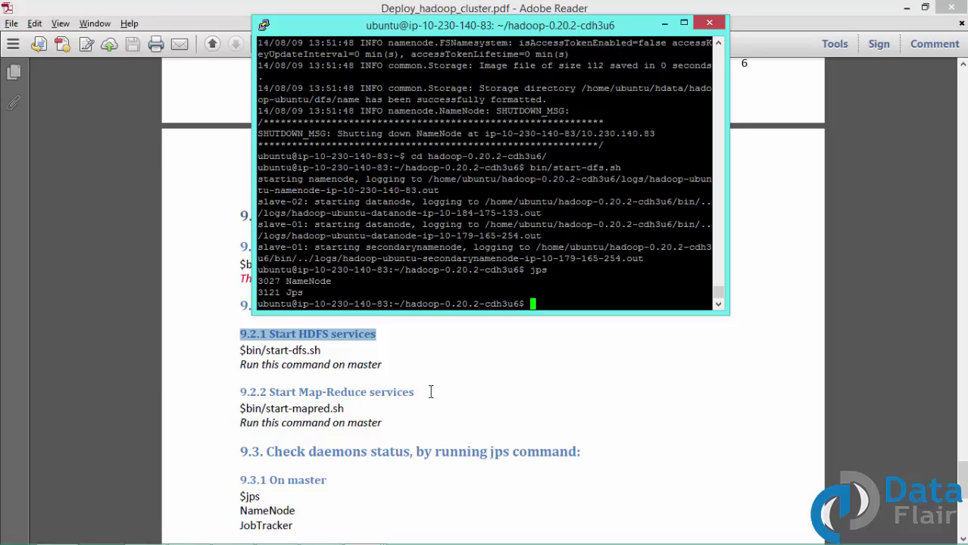
text(bin/start-mapred.sh)
key(Return)
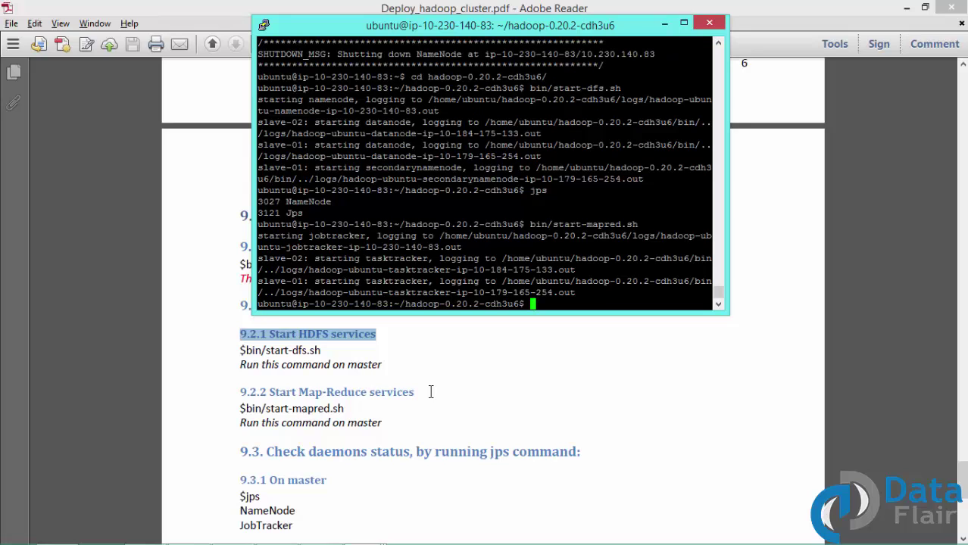
Step: Run jps on the master again and check the list for the JobTracker and NameNode daemons
text(jps)
key(Return)
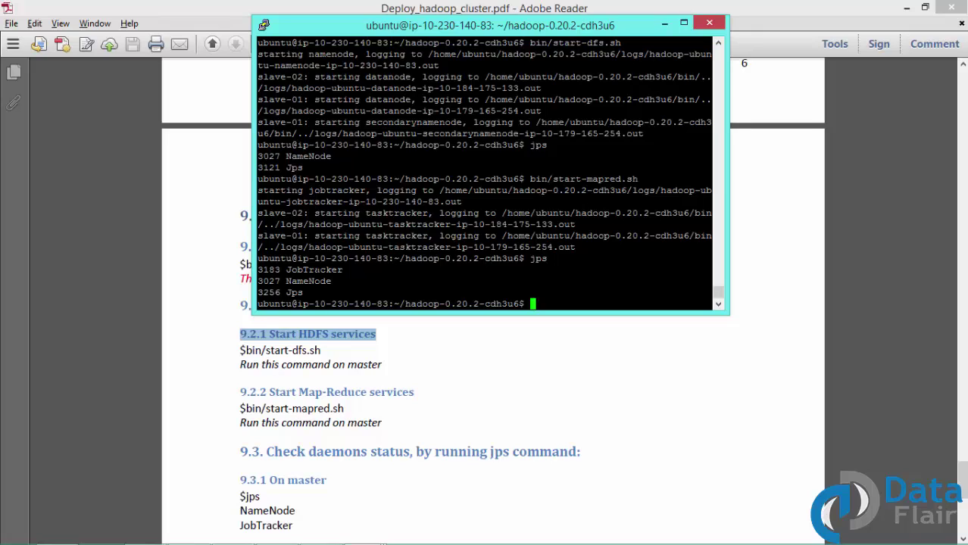
double_click(315, 269)
double_click(308, 280)
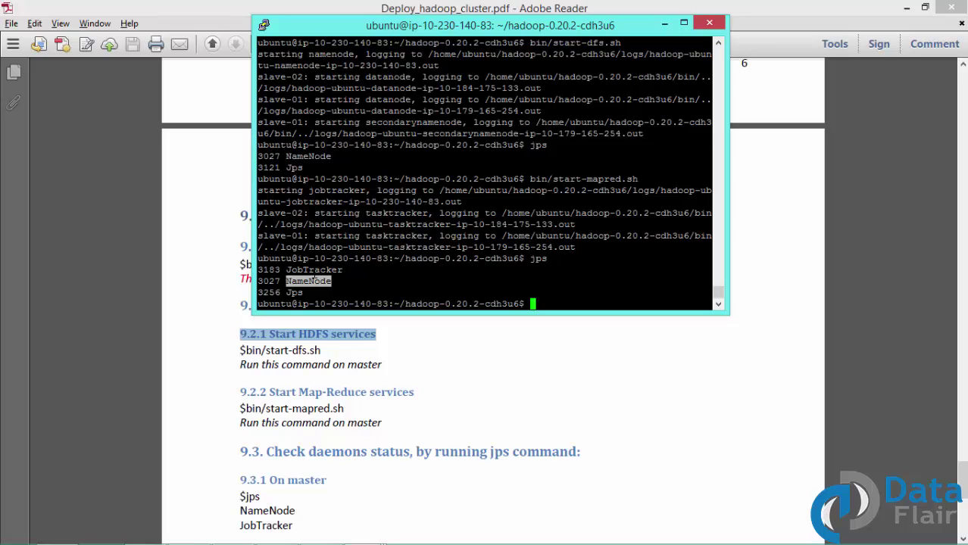
double_click(314, 270)
click(314, 270)
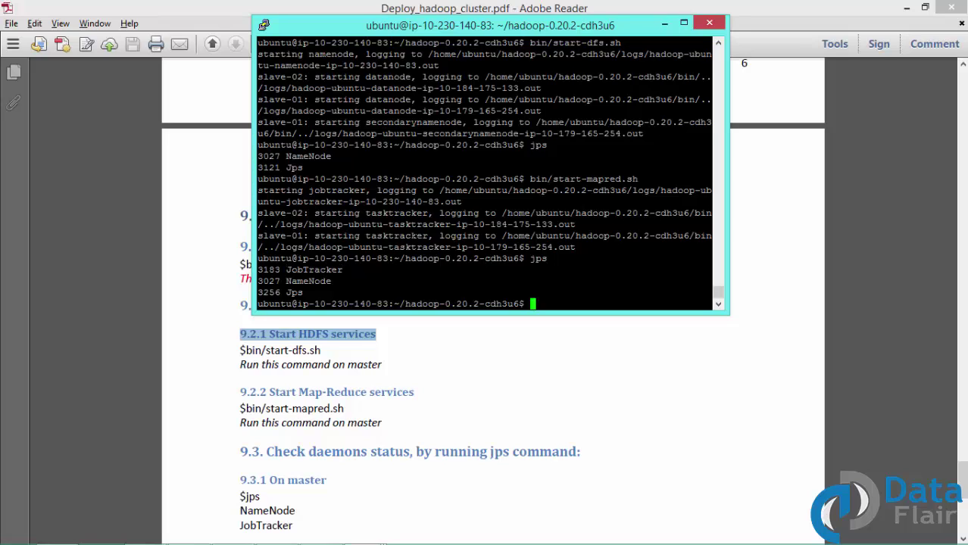
key(alt+Tab)
key(alt+Tab)
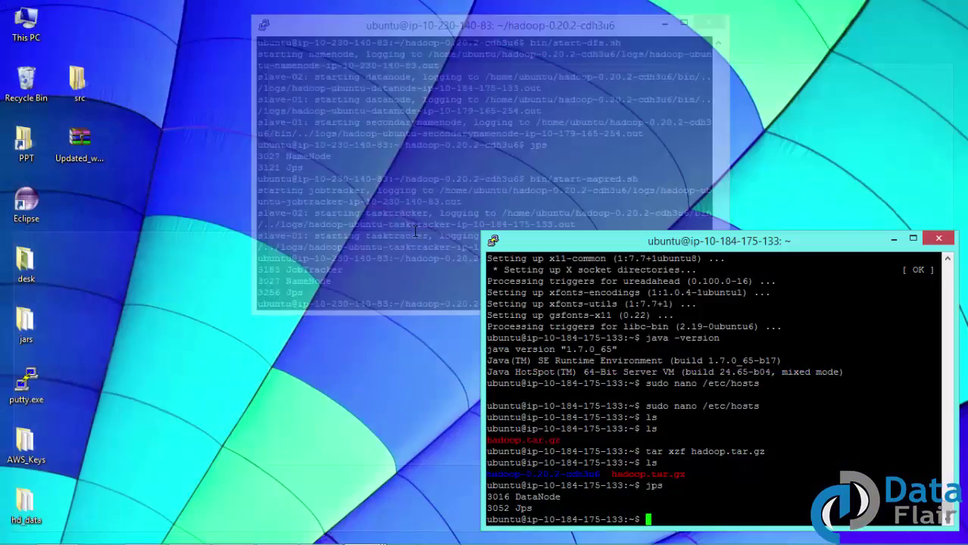
key(alt+Tab)
key(alt+Tab)
key(alt+Tab)
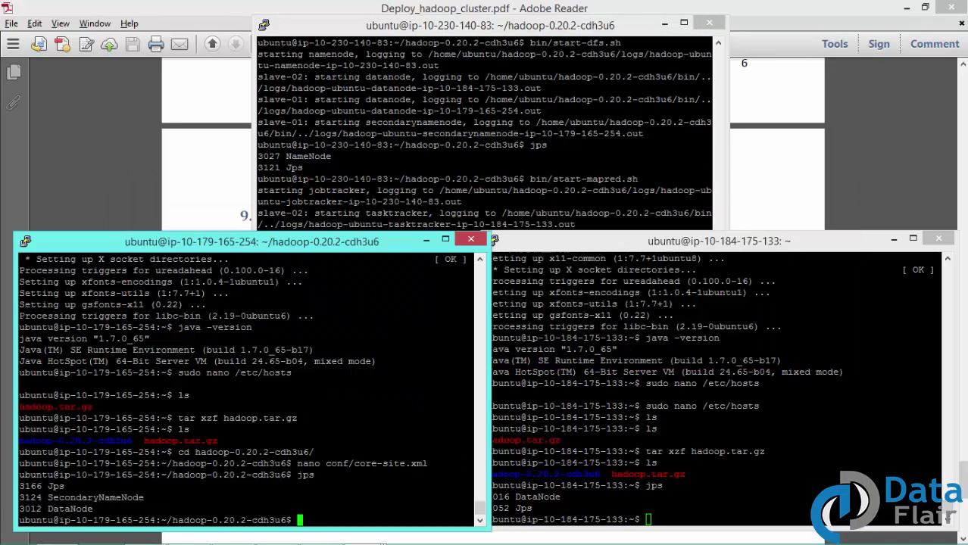
text(jps)
key(Return)
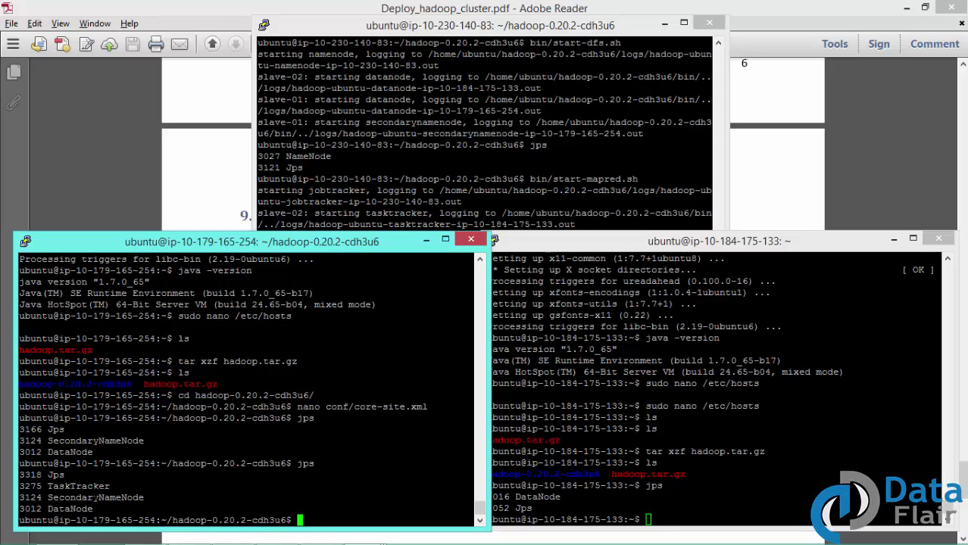
double_click(89, 486)
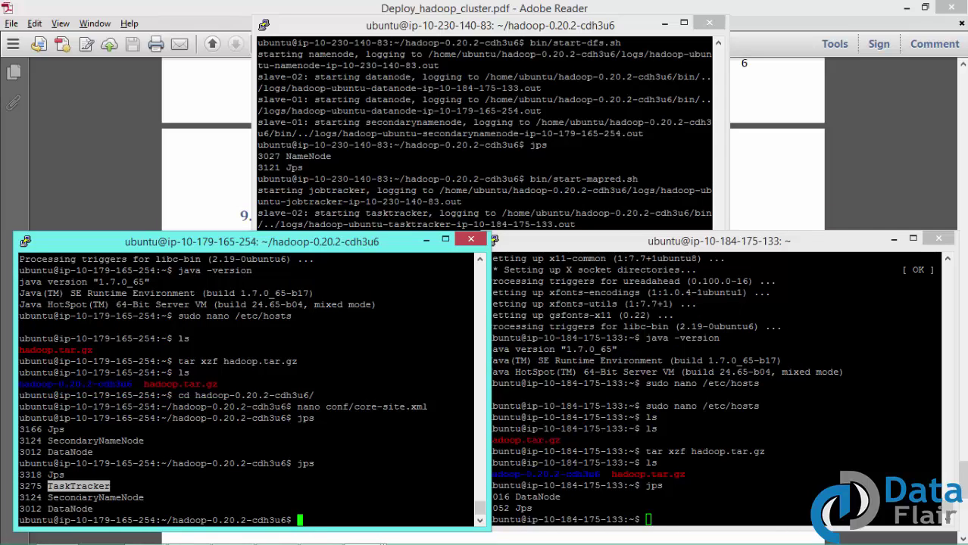
double_click(70, 509)
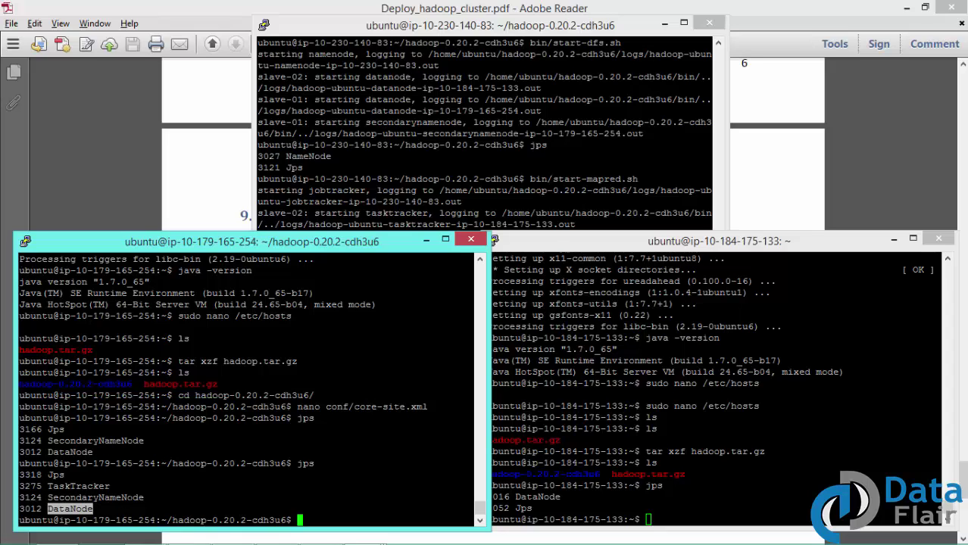
double_click(95, 497)
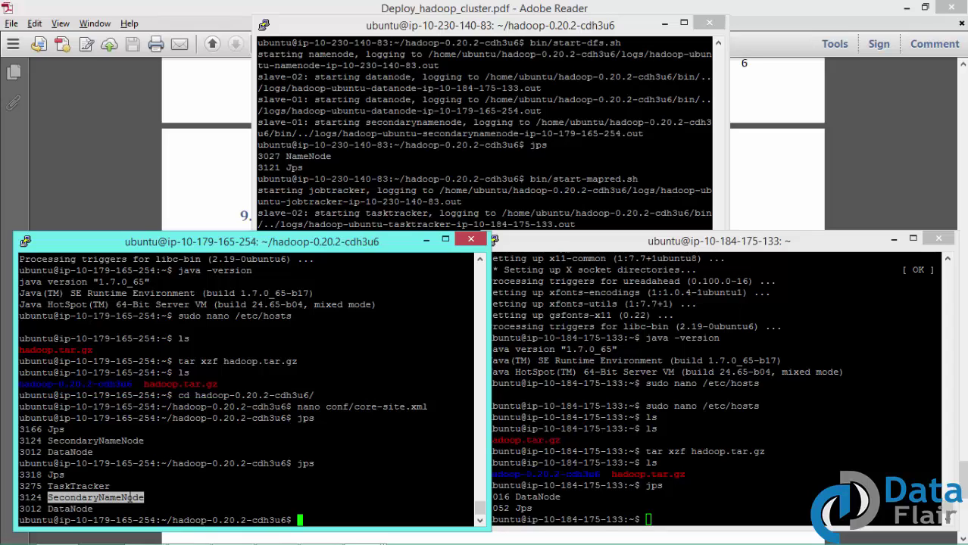
click(488, 436)
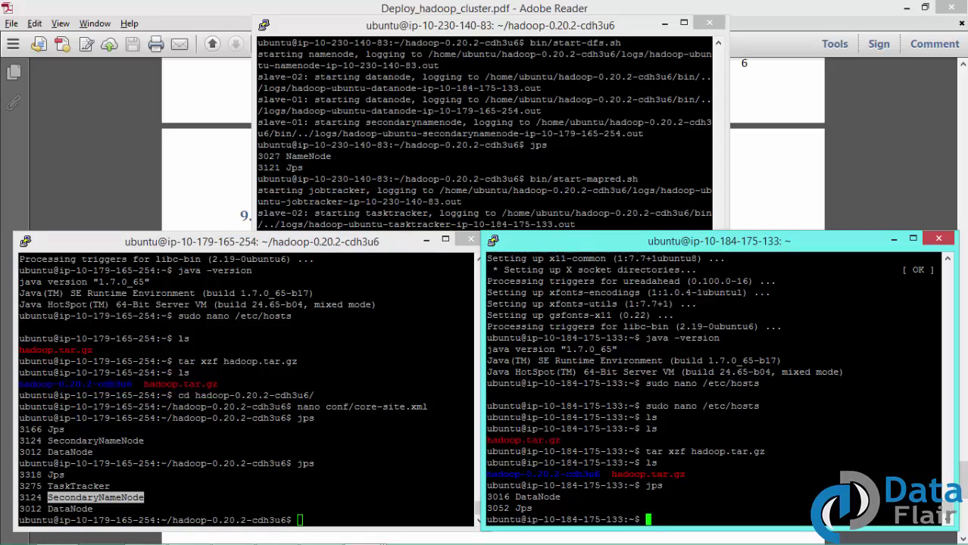
text(jps)
key(Return)
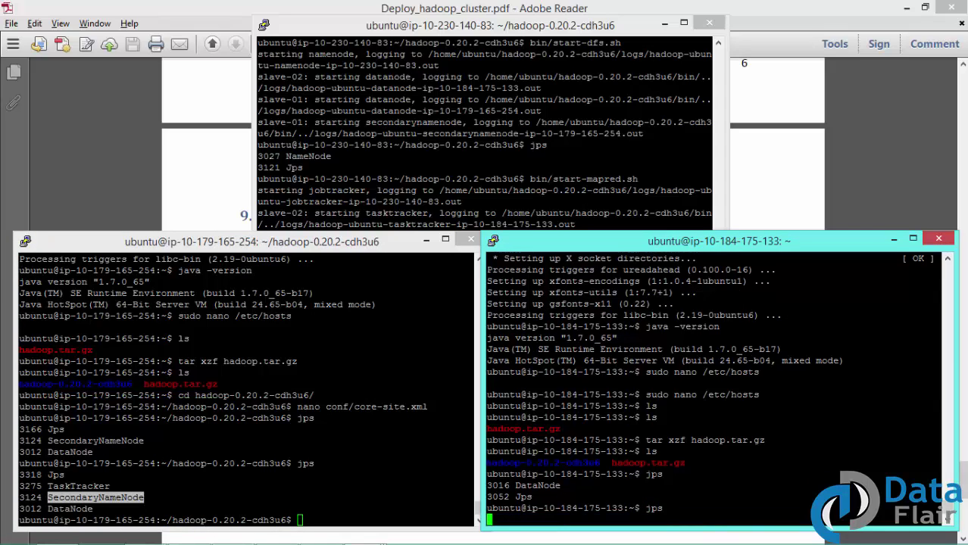
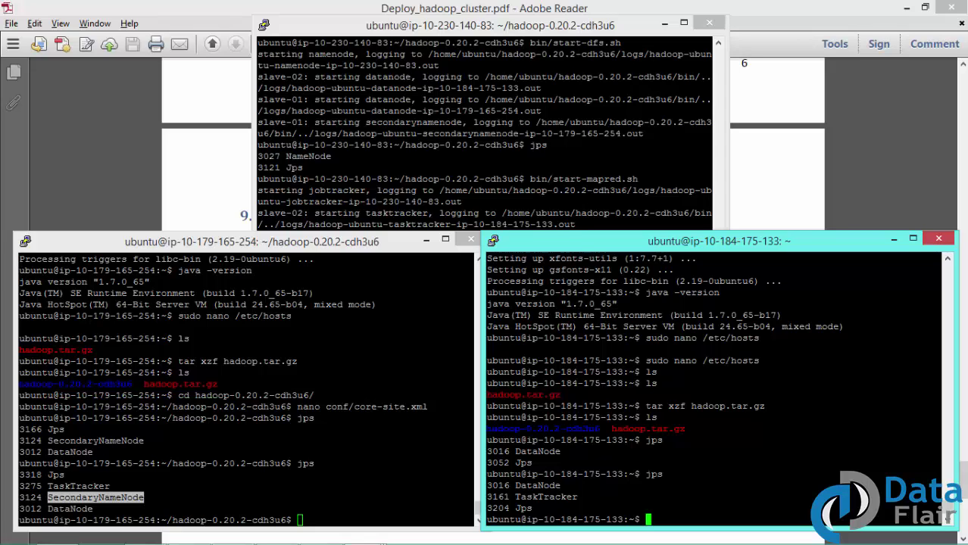
Step: Return to the PDF guide and review the daemons expected per node in section 9.3 and the cluster stop commands in section 10
click(513, 7)
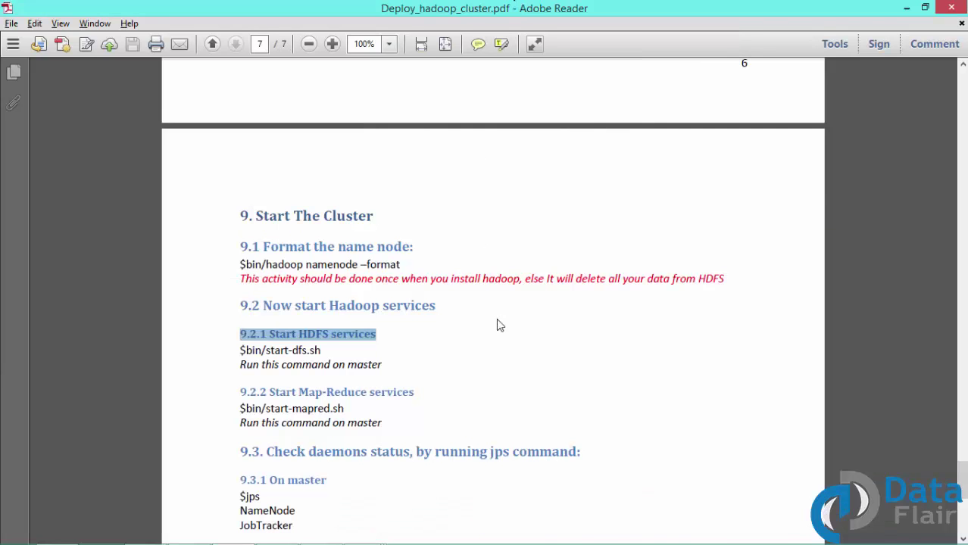
scroll(497, 324, down, 5)
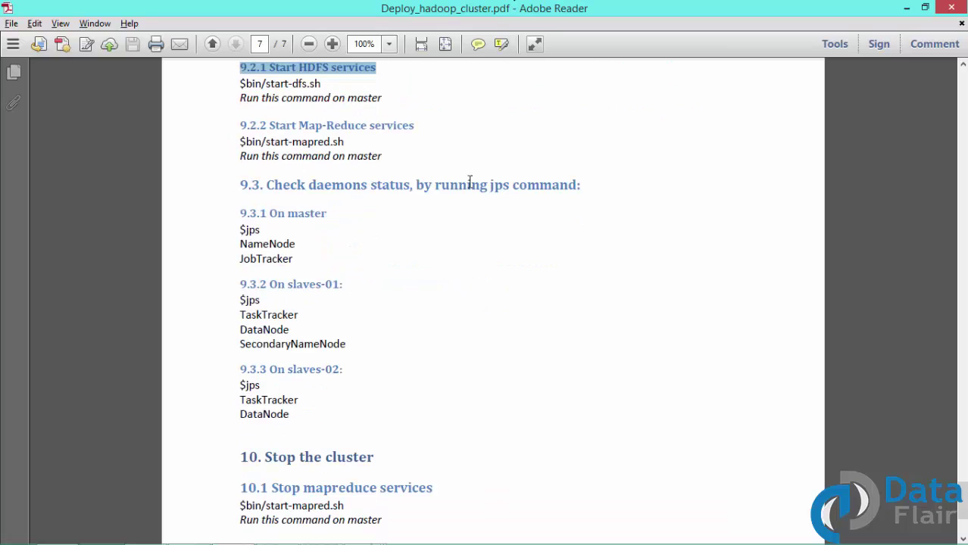
scroll(267, 395, down, 2)
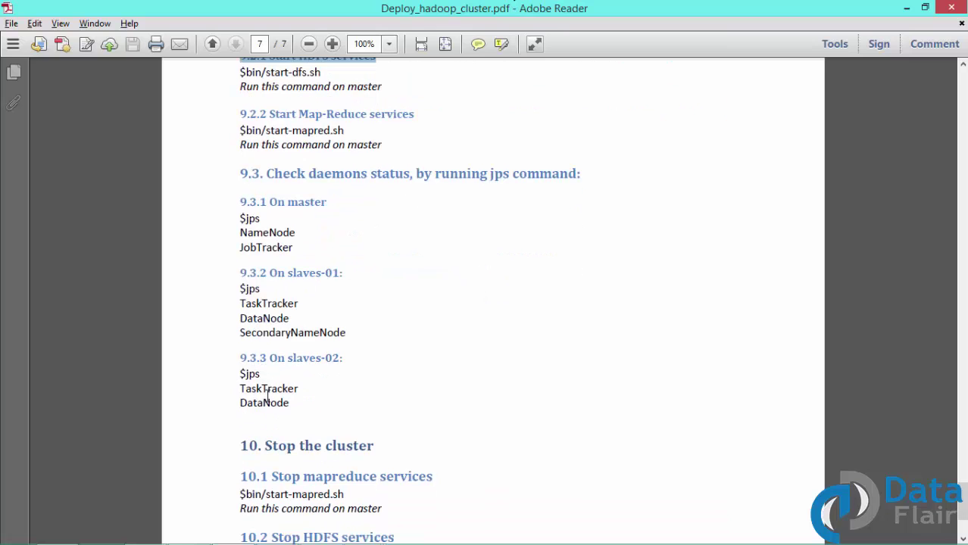
scroll(267, 395, down, 2)
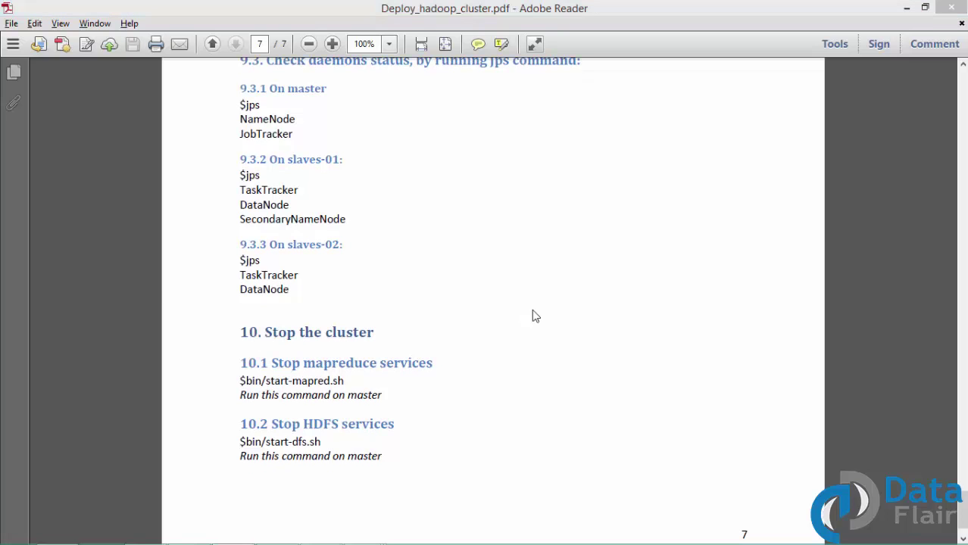
Step: Bring up the node terminals, switch to Notepad and copy the master's public IP 54.221.42.89
key(alt+Tab)
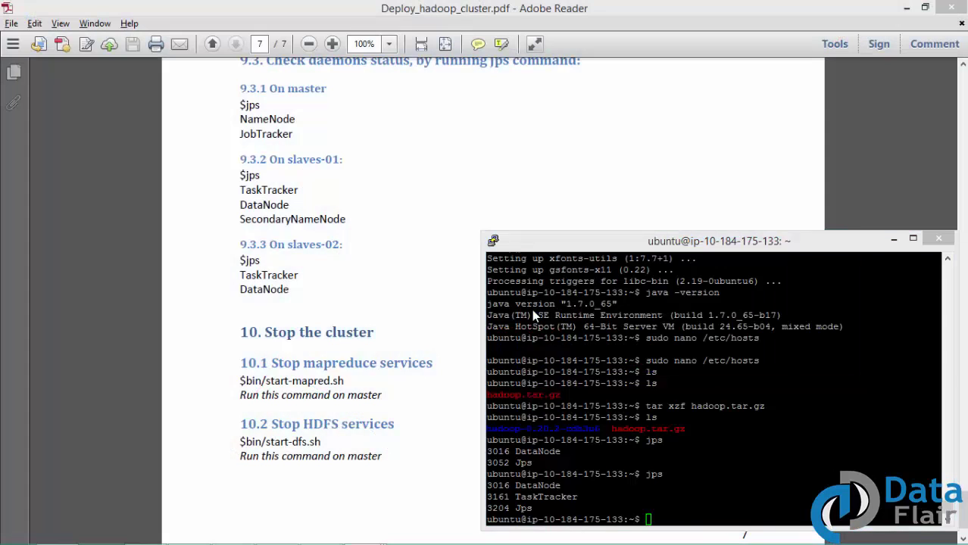
key(alt+Tab)
key(alt+Tab)
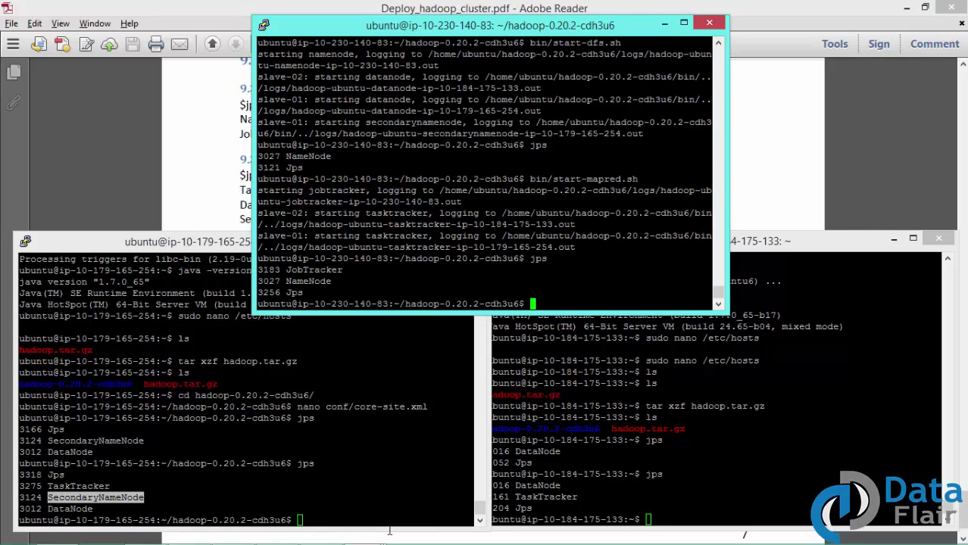
mouse_move(356, 537)
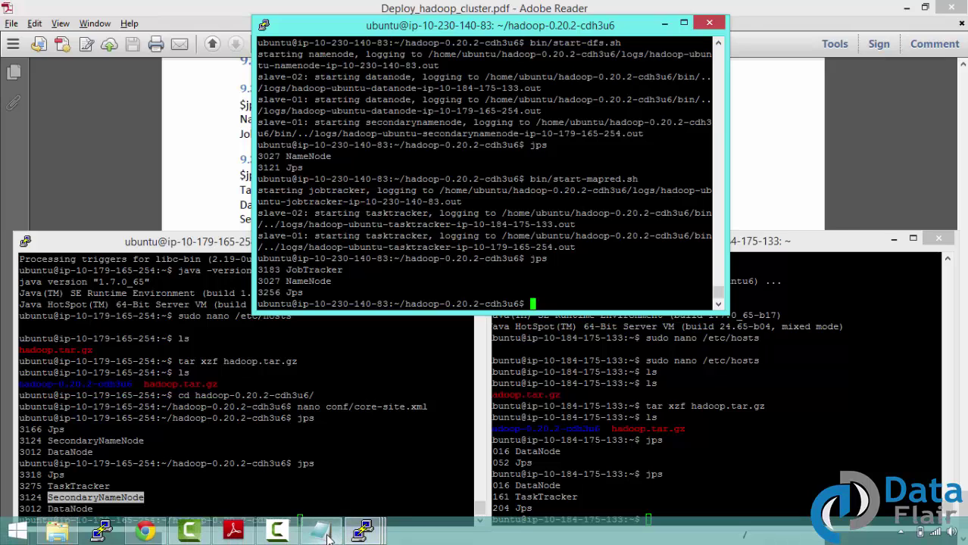
mouse_move(321, 533)
click(333, 473)
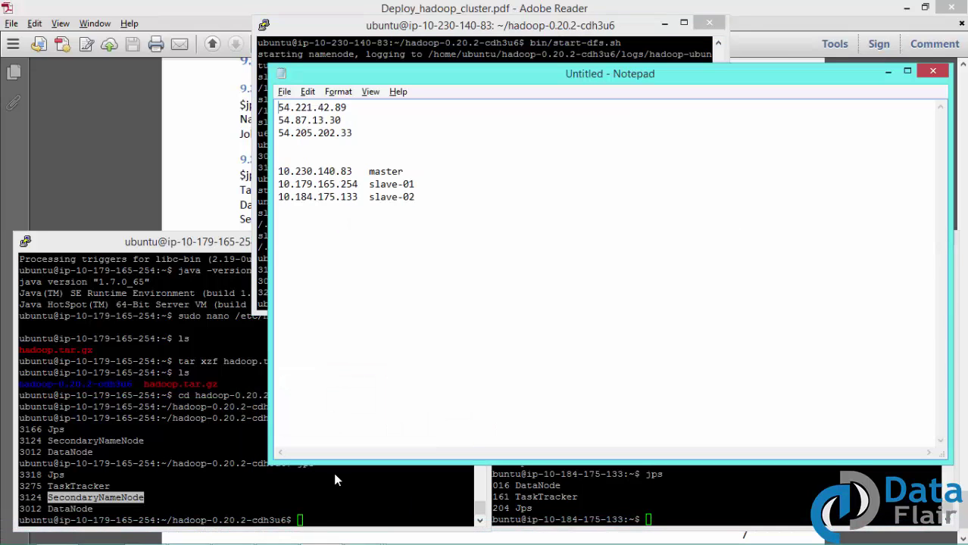
key(shift+End)
key(ctrl+c)
Step: Switch to Chrome and open the NameNode web page at 54.221.42.89:50070 in a new tab
key(alt+Tab)
key(alt+Tab)
key(alt+Tab)
key(alt+Tab)
key(alt+Tab)
key(alt+Tab)
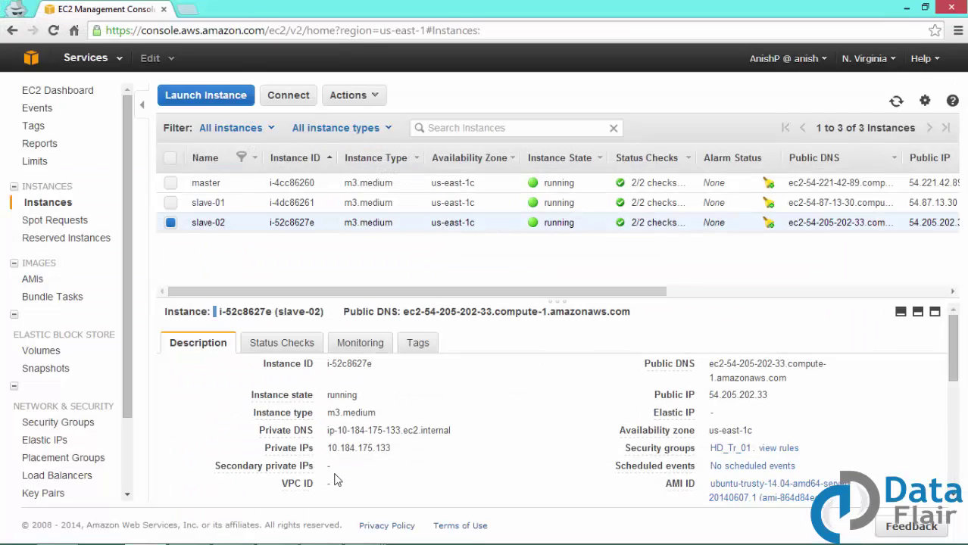
key(ctrl+t)
key(ctrl+v)
text(:50070)
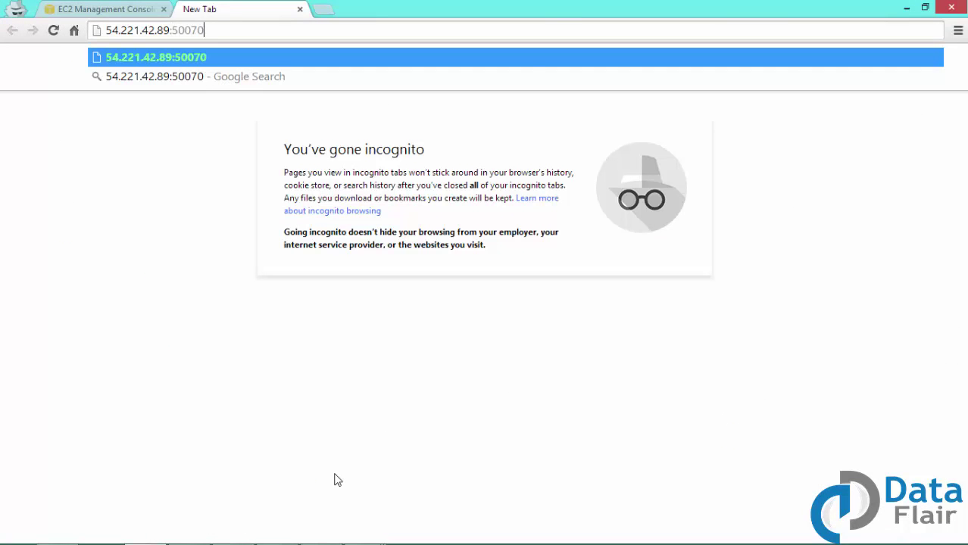
key(Return)
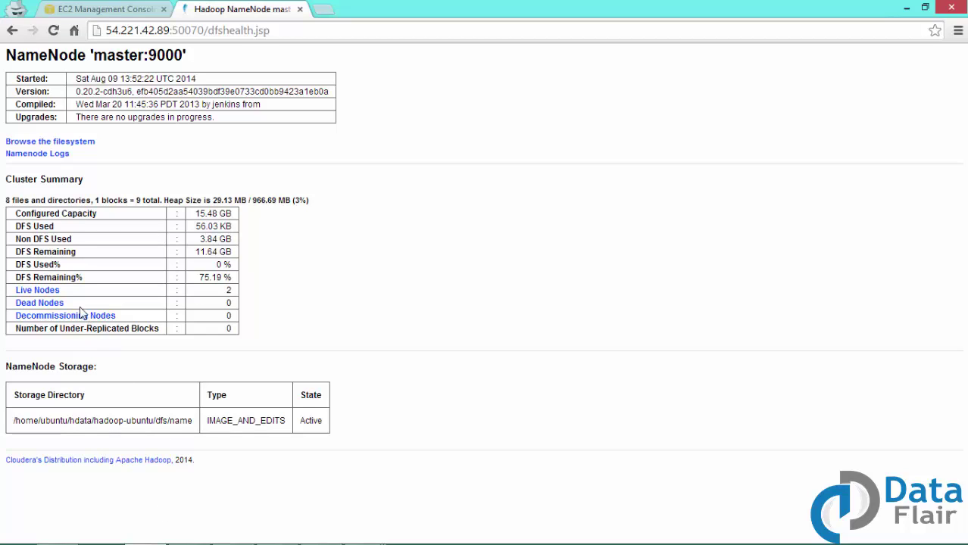
Step: Examine the live node, dead node and configured capacity figures in the NameNode cluster summary
double_click(225, 292)
double_click(211, 303)
click(193, 220)
double_click(88, 212)
triple_click(87, 212)
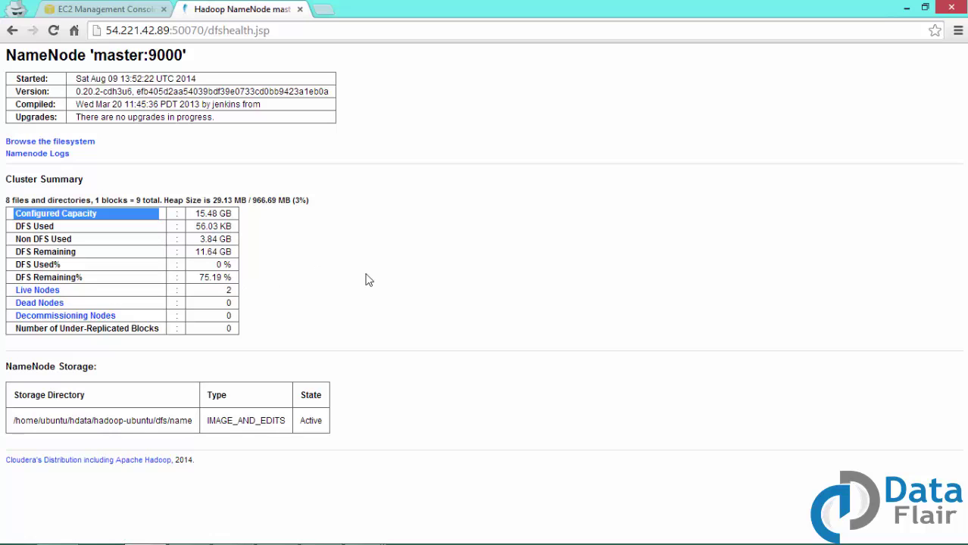
Step: Switch to the master's PuTTY terminal and create an HDFS directory with hadoop dfs -mkdir inp
key(alt+Tab)
key(alt+Tab)
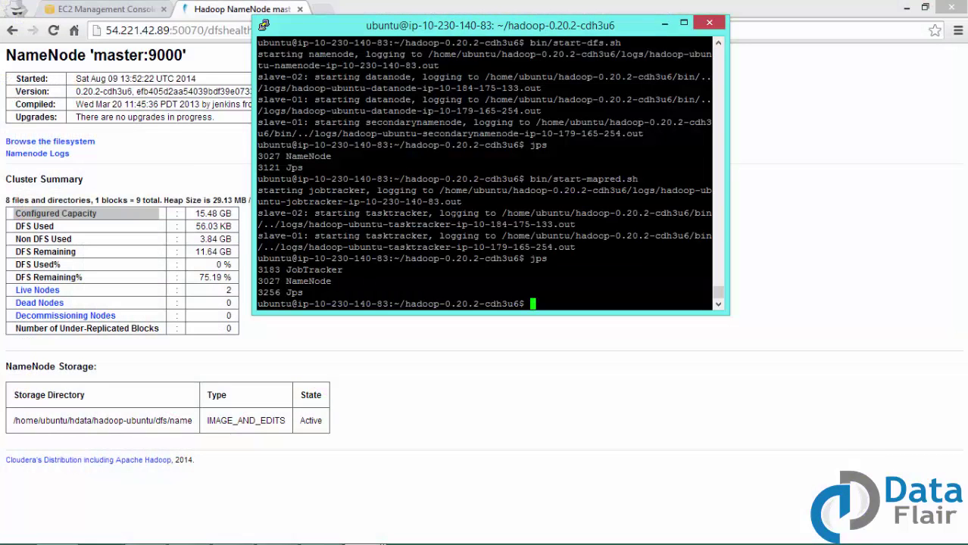
text(hadoop dfs -mkdir )
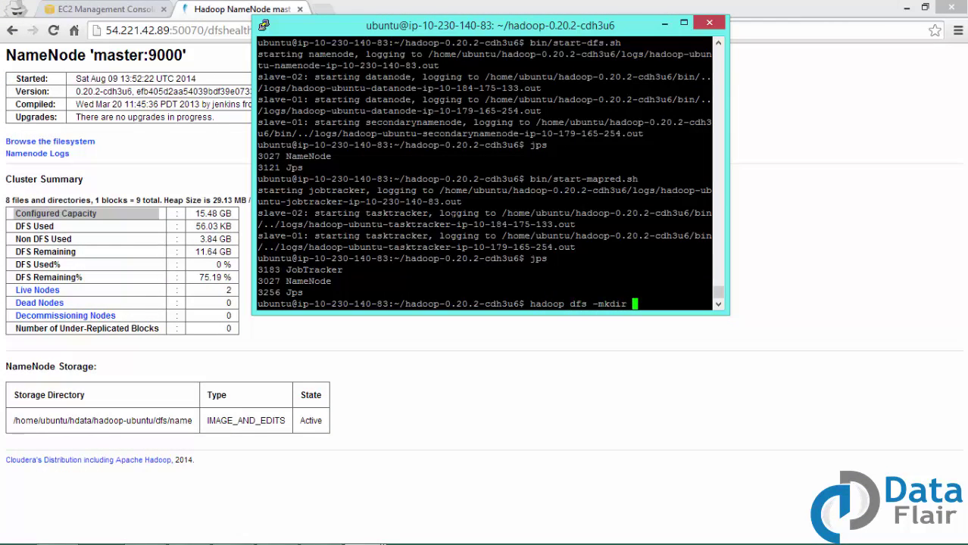
text(inp)
key(Return)
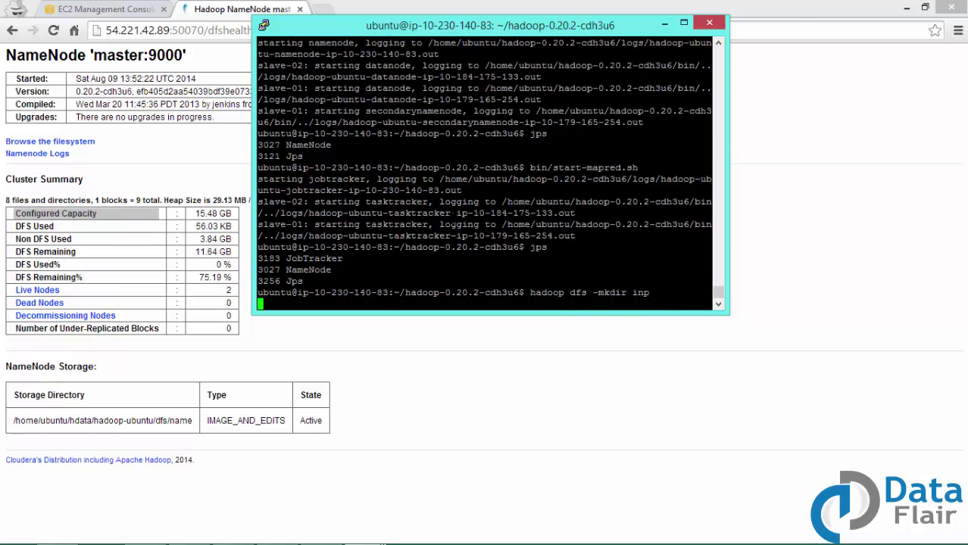
Step: Upload all files of the conf folder to HDFS with hadoop dfs -put conf/* inp
text(hadoop )
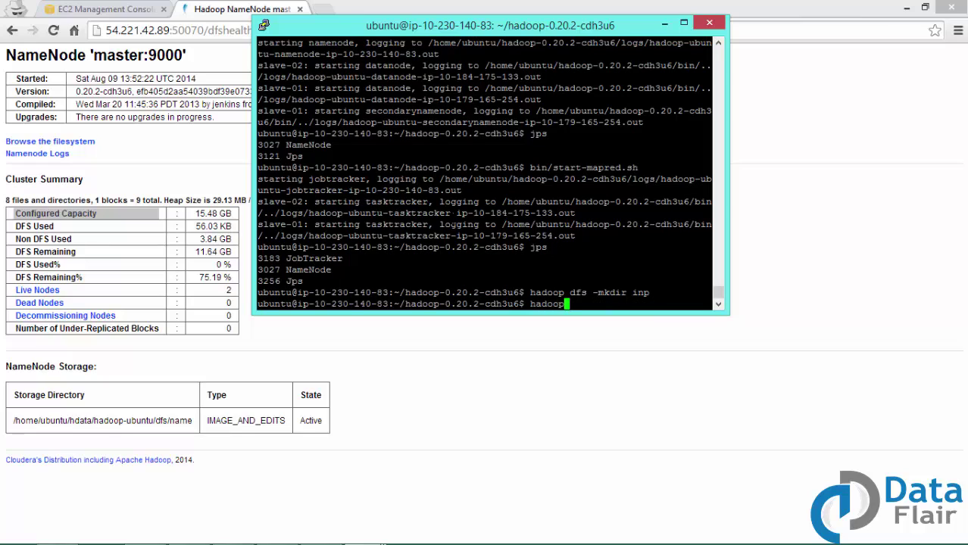
text(dfs -put conf/)
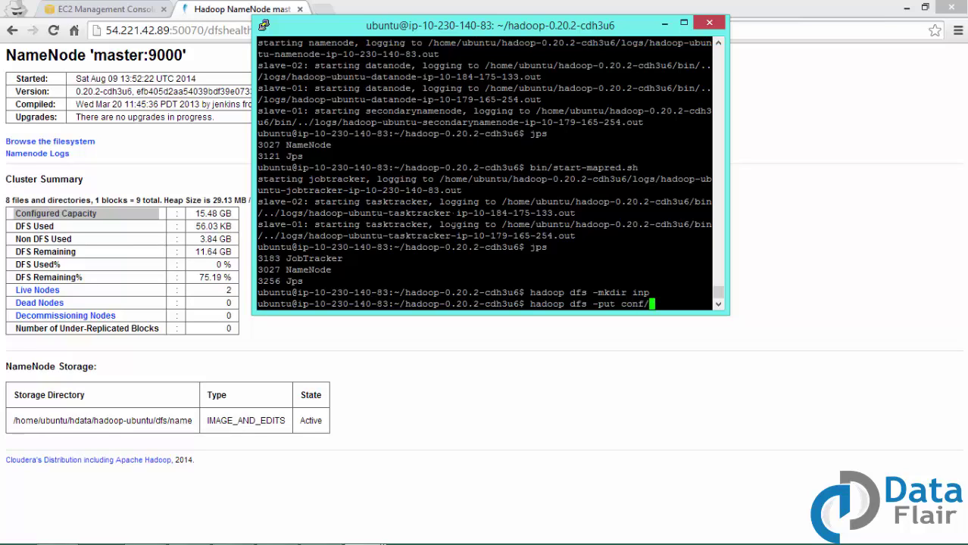
text(* inp)
key(Return)
Step: Open the HDFS filesystem browser from the NameNode page in Chrome, then copy the public IP 54.87.13.30 from Notepad
click(295, 4)
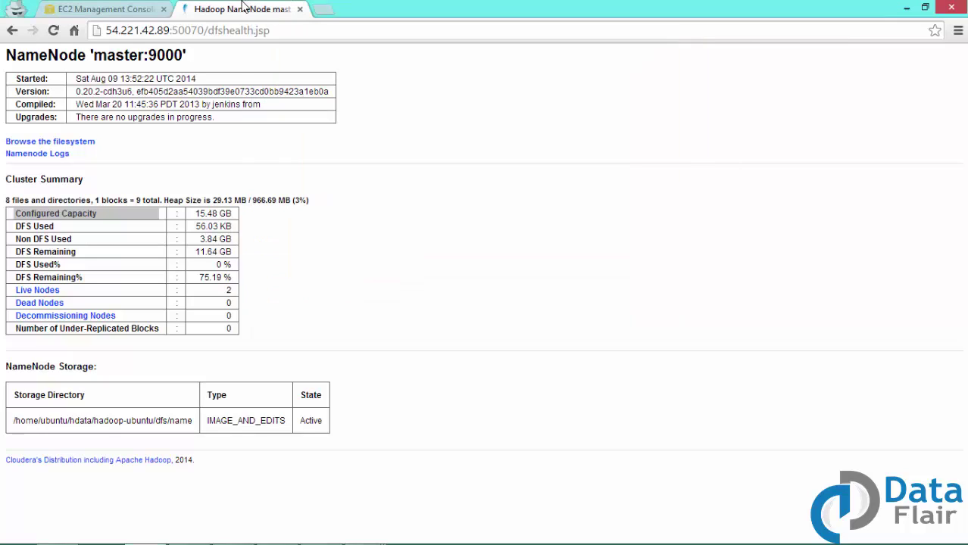
click(82, 144)
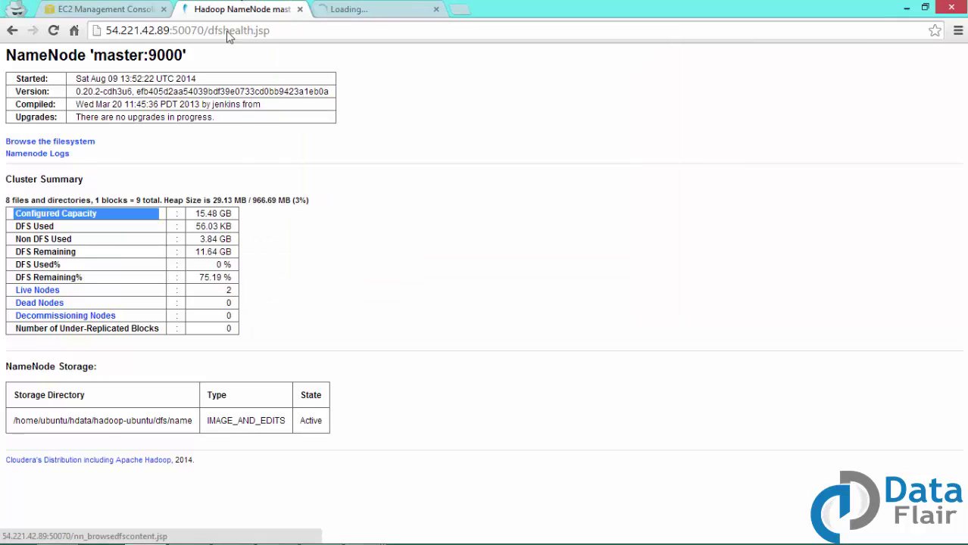
key(alt+Tab)
key(alt+Tab)
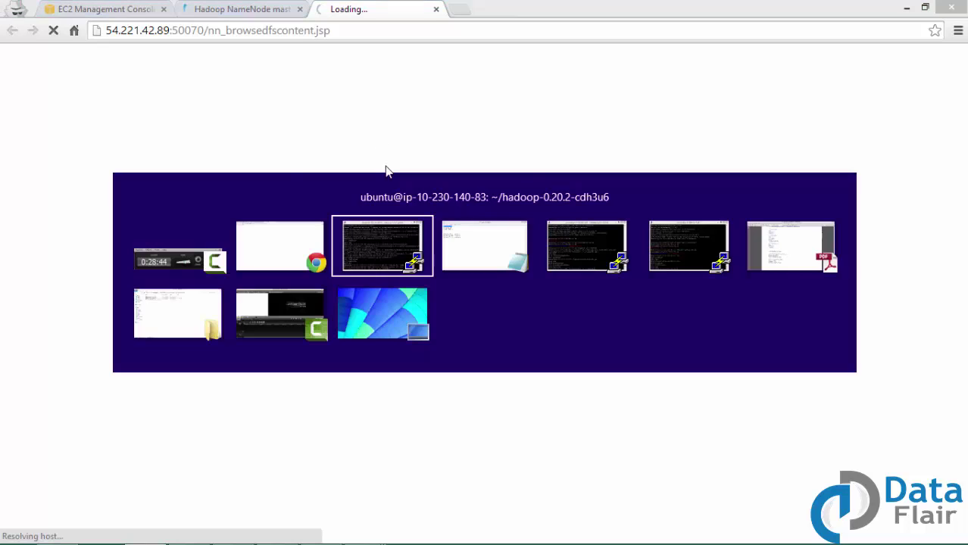
key(Down)
key(shift+Home)
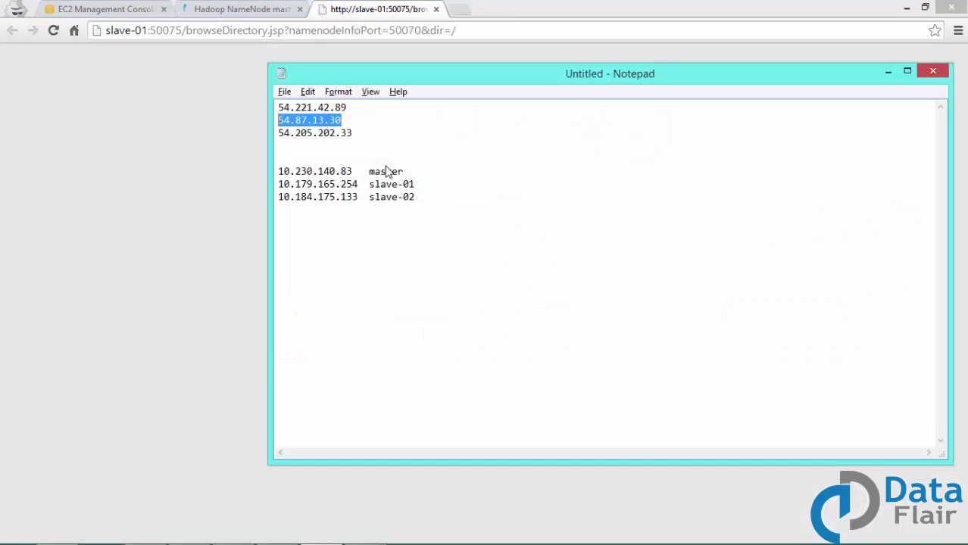
Step: Replace the host slave-01 in the file browser's address with 54.87.13.30 and load the page
double_click(118, 30)
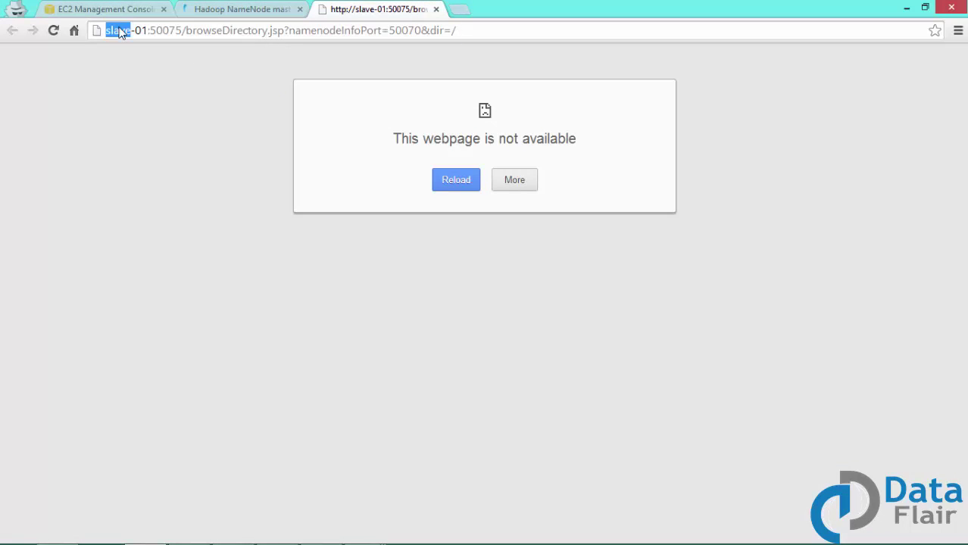
key(shift+Right)
key(shift+Right)
key(shift+Right)
key(ctrl+v)
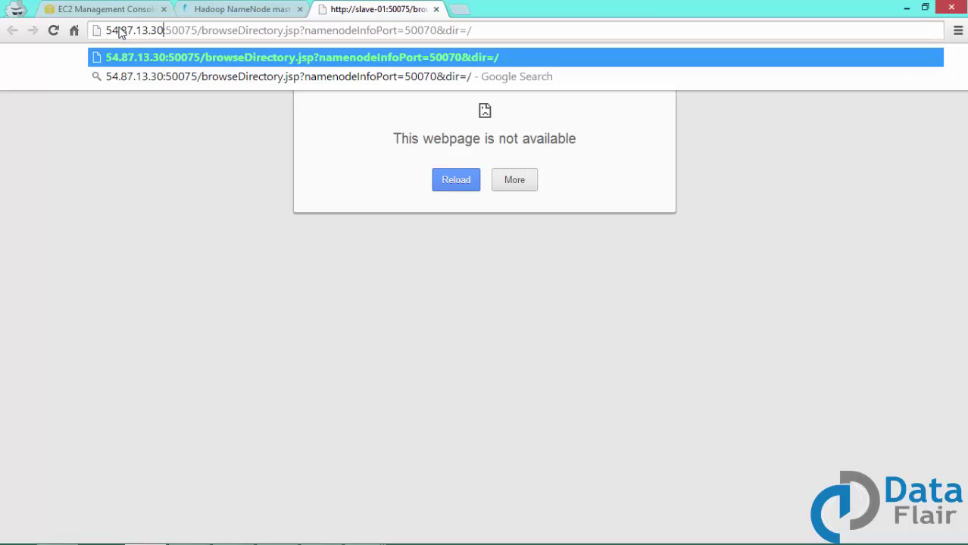
key(Return)
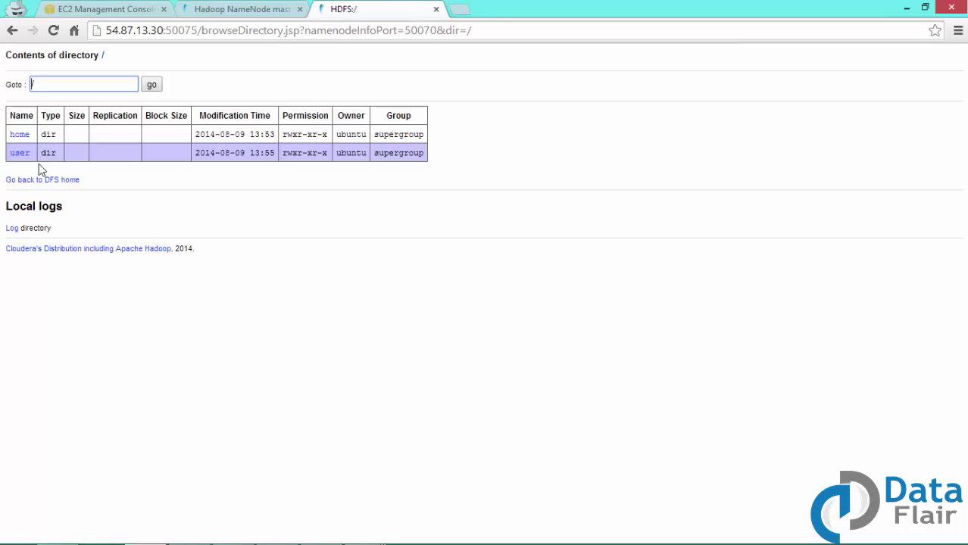
Step: Browse to the HDFS directory /user/ubuntu/inp and look through the uploaded configuration files
click(20, 154)
click(25, 148)
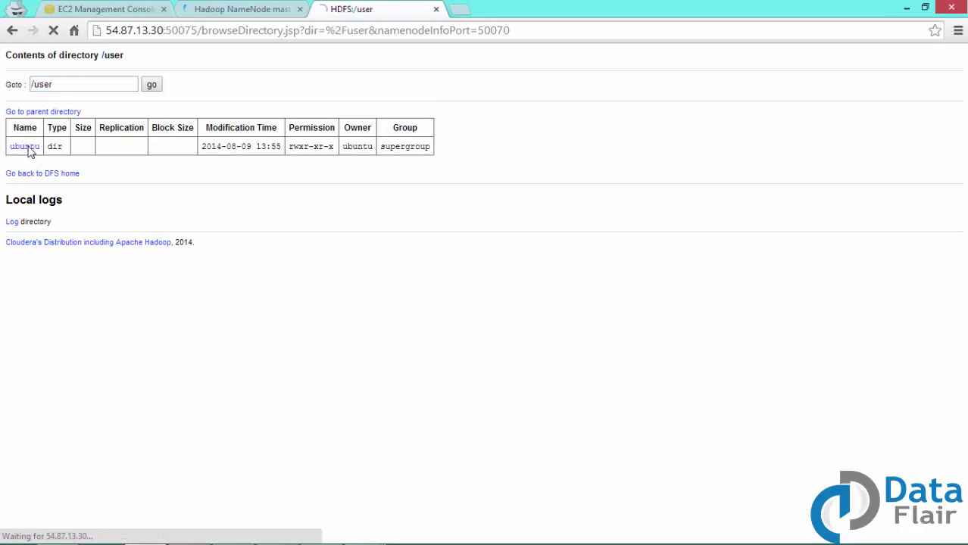
click(17, 146)
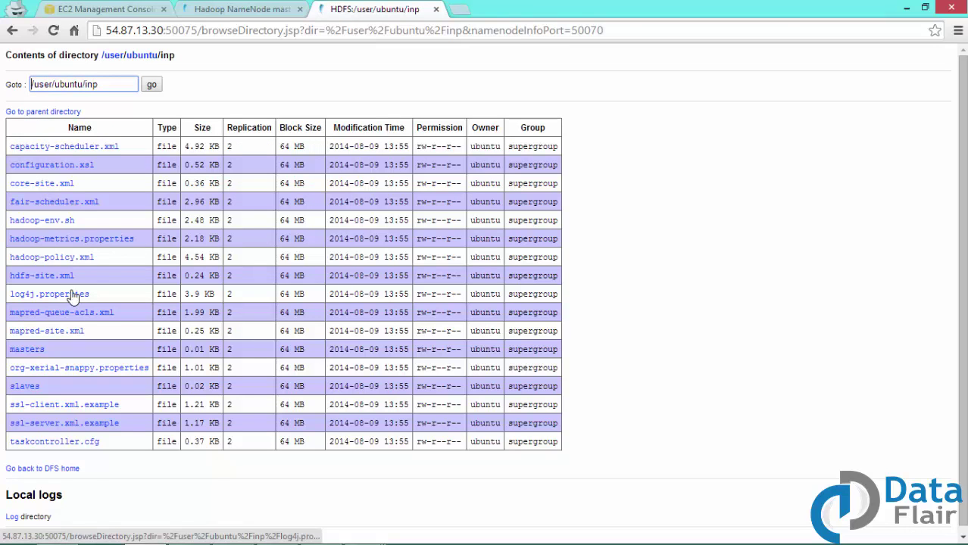
triple_click(107, 190)
triple_click(102, 219)
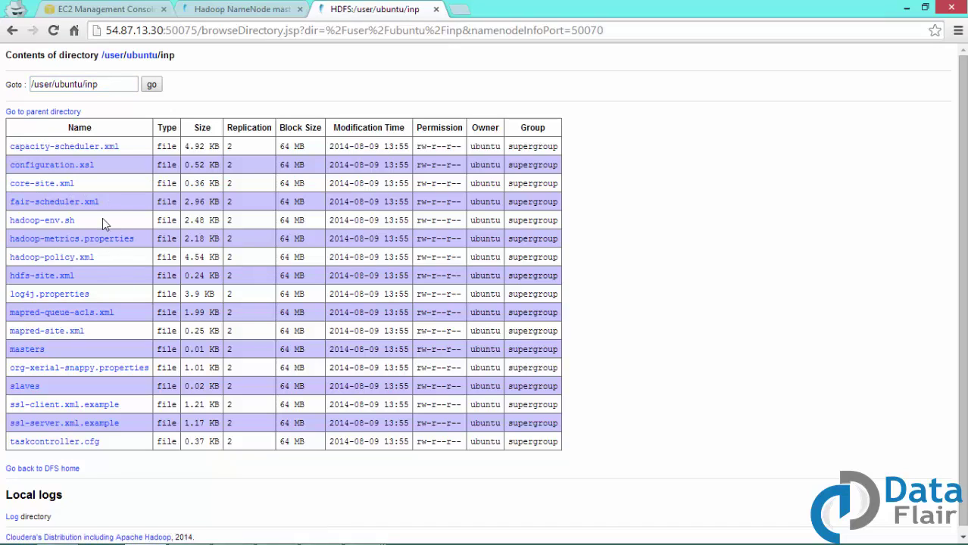
triple_click(106, 280)
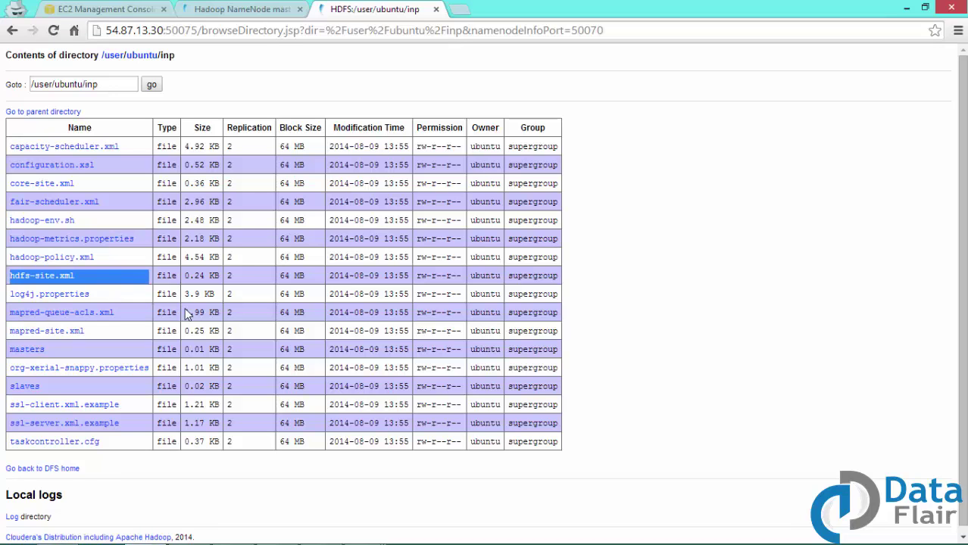
Step: In the master's PuTTY terminal, run hadoop jar hadoop-examples-0.20.2-cdh3u6.jar wordcount inp out
key(alt+Tab)
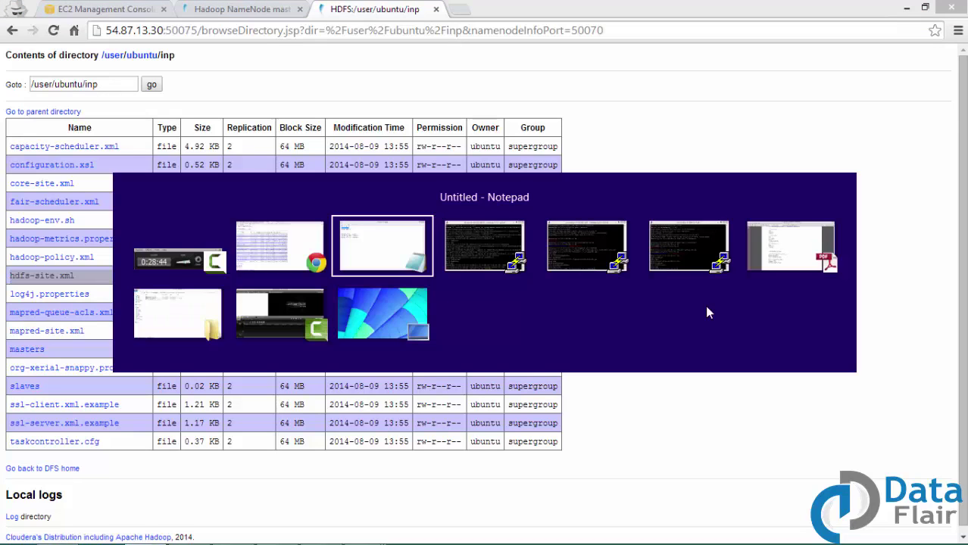
key(alt+Tab)
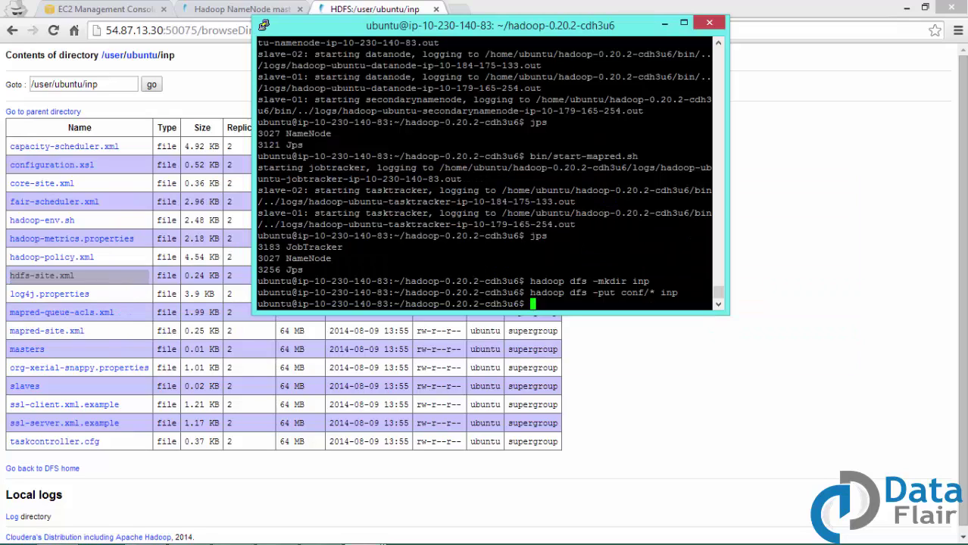
text(hadoop jar hadoop-e)
key(Tab)
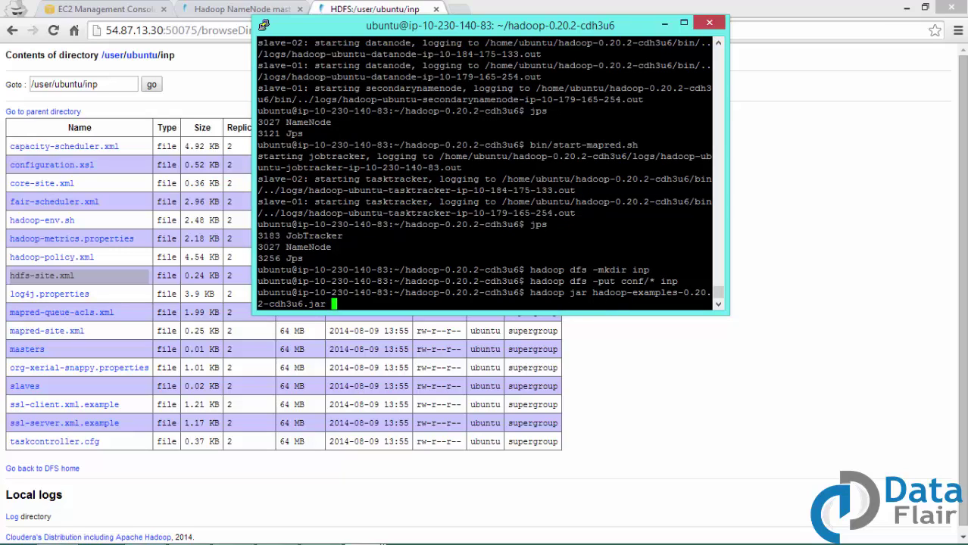
text(wordcount inp out)
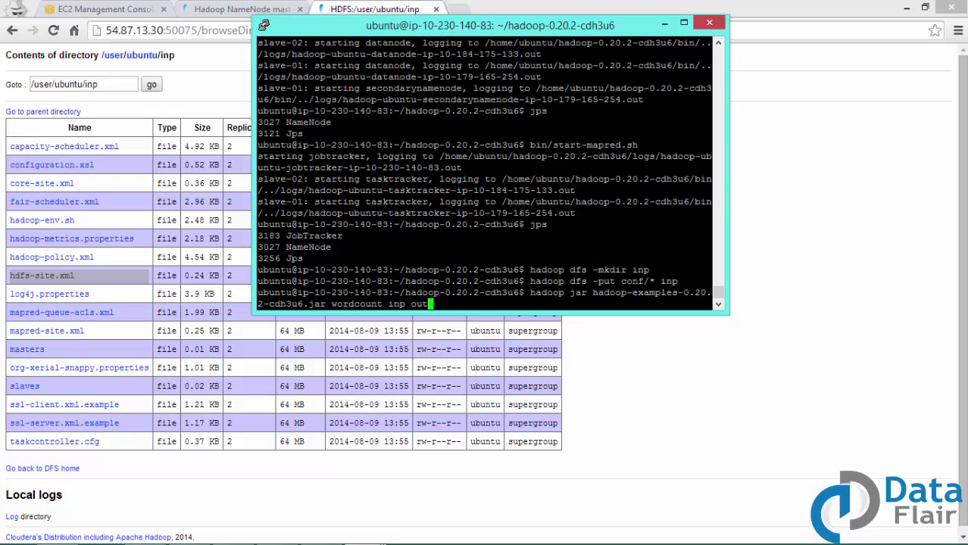
key(Return)
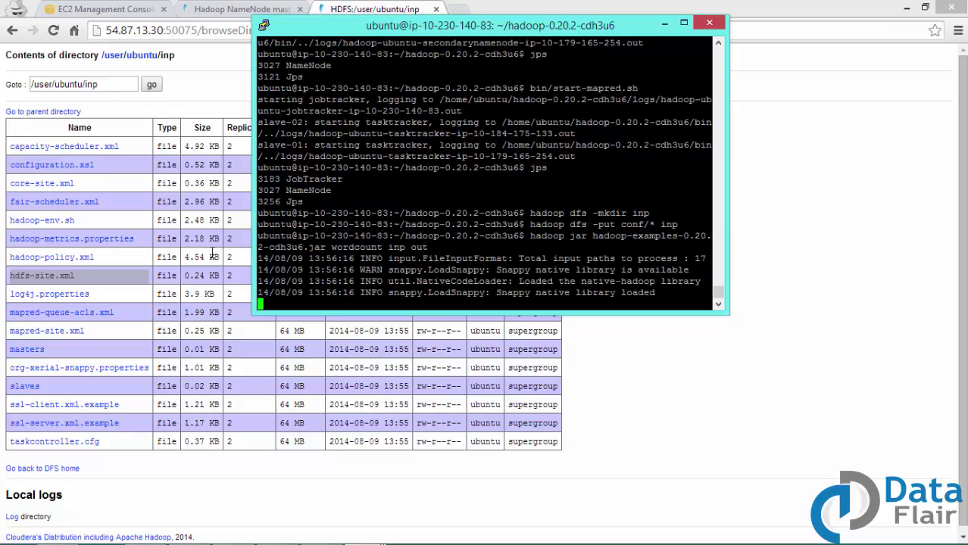
Step: In Chrome, duplicate the NameNode tab, load the JobTracker page at 54.221.42.89:50030 and refresh it to check the running jobs
click(212, 253)
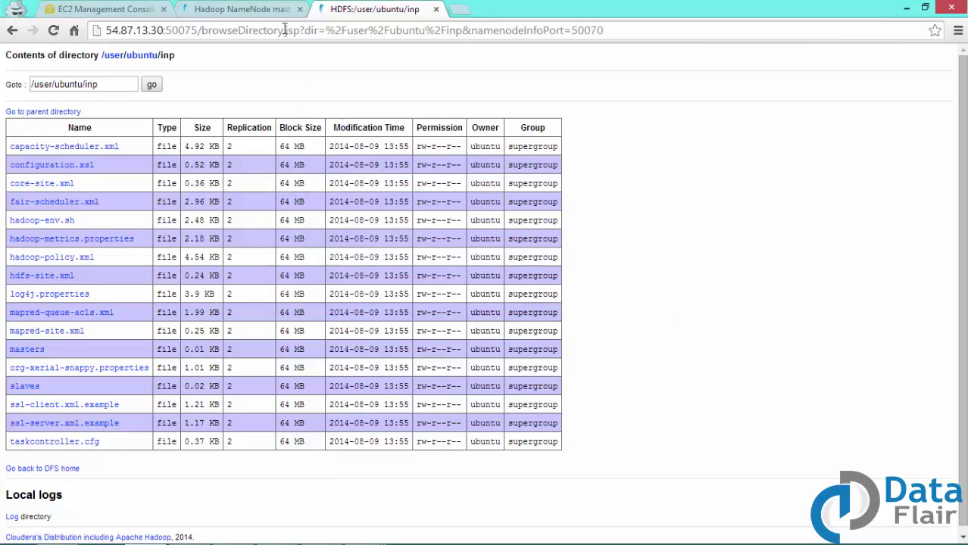
click(273, 10)
right_click(271, 6)
click(307, 51)
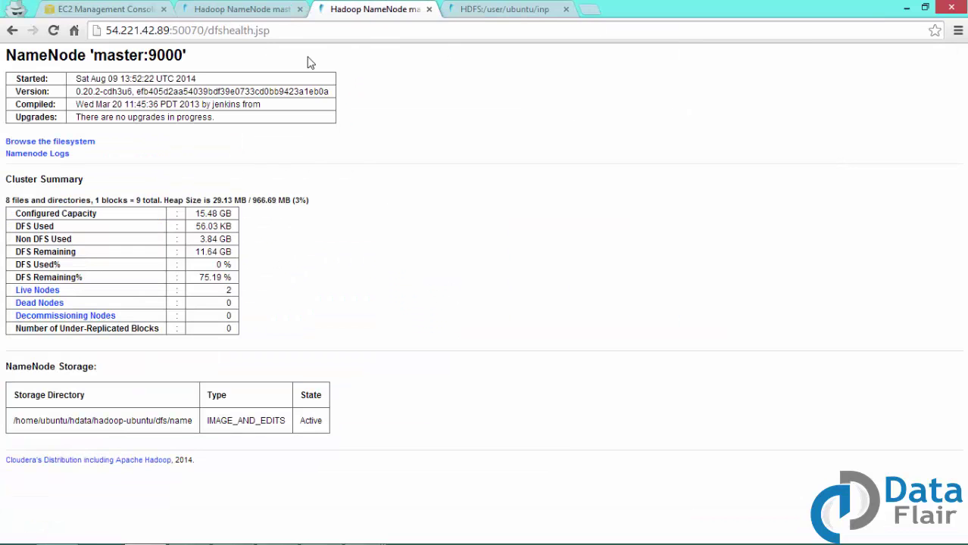
drag(192, 30, 391, 22)
text(30)
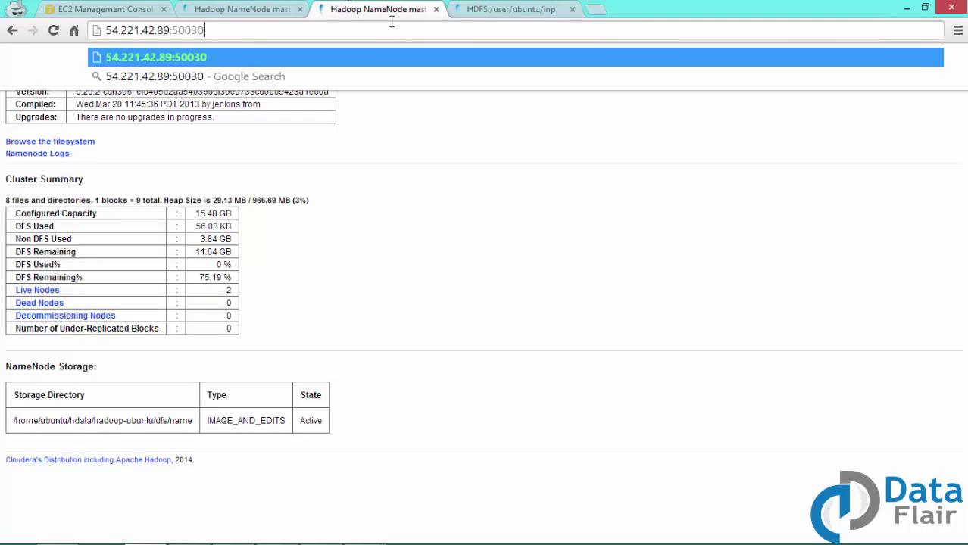
key(Return)
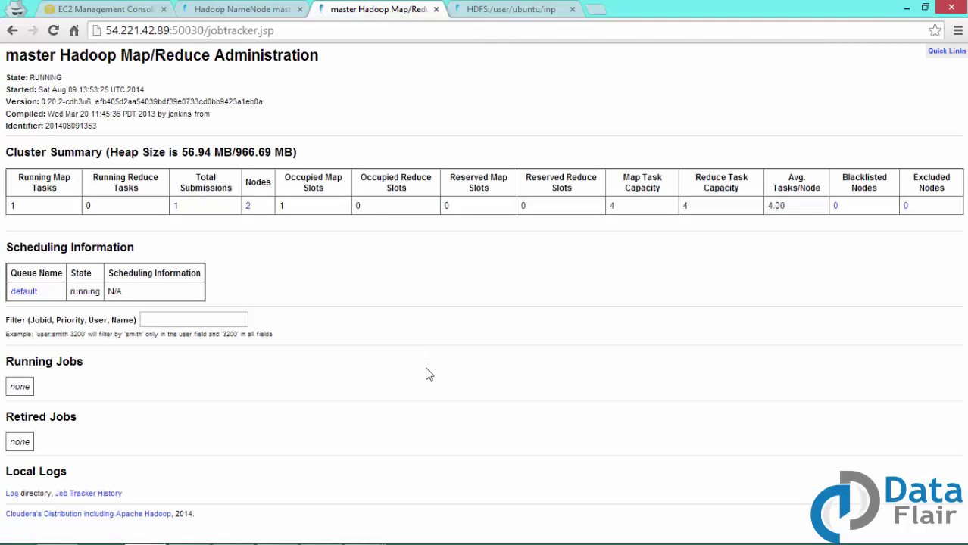
key(F5)
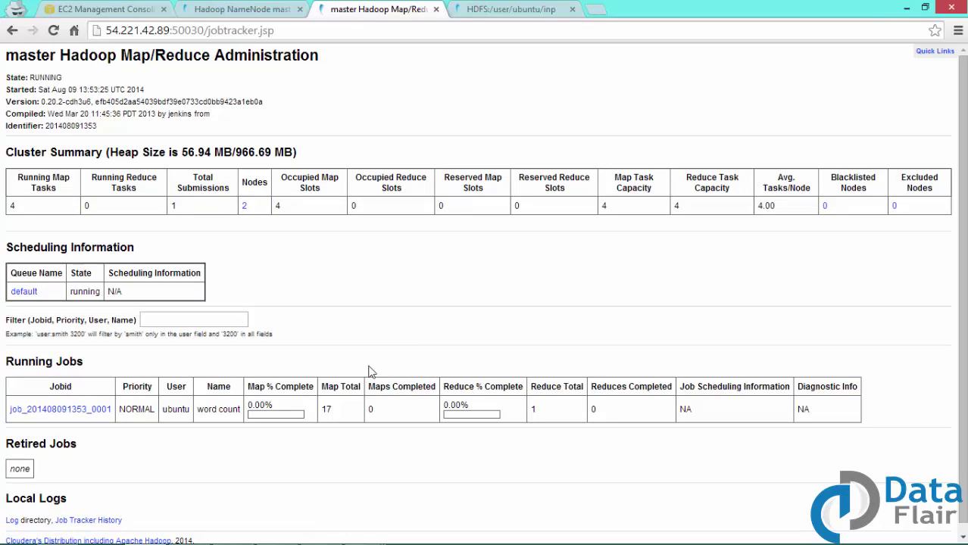
key(F5)
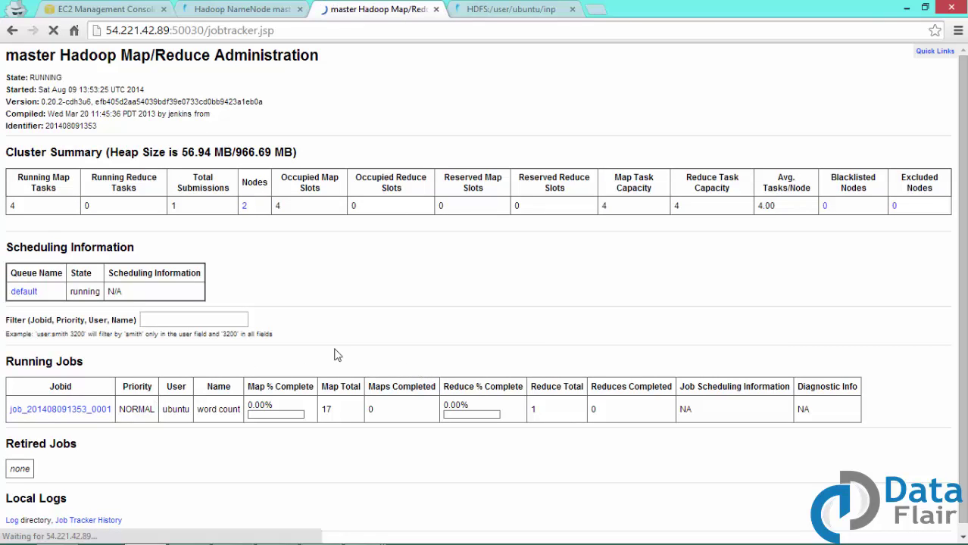
Step: Refresh the JobTracker page and check the wordcount job's progress in the master's PuTTY terminal
key(F5)
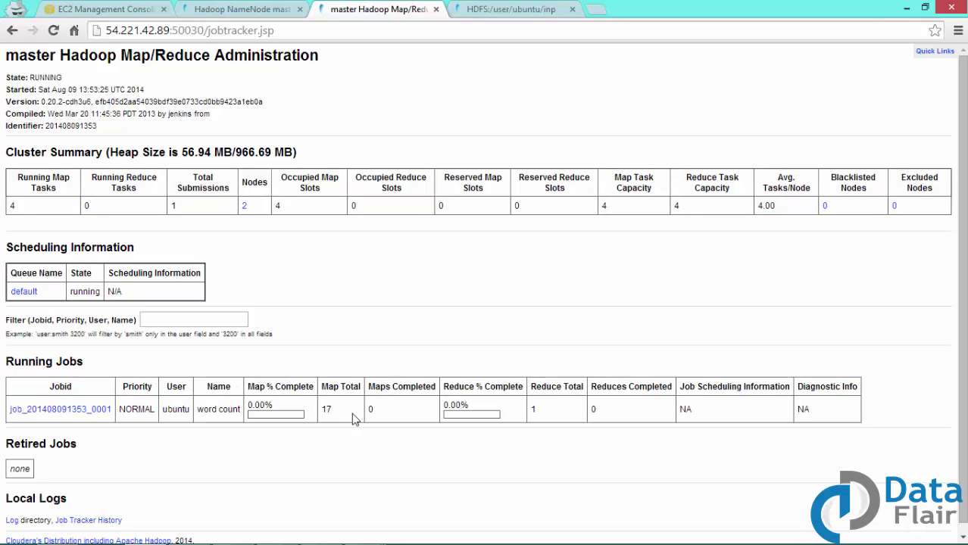
key(F5)
key(alt+Tab)
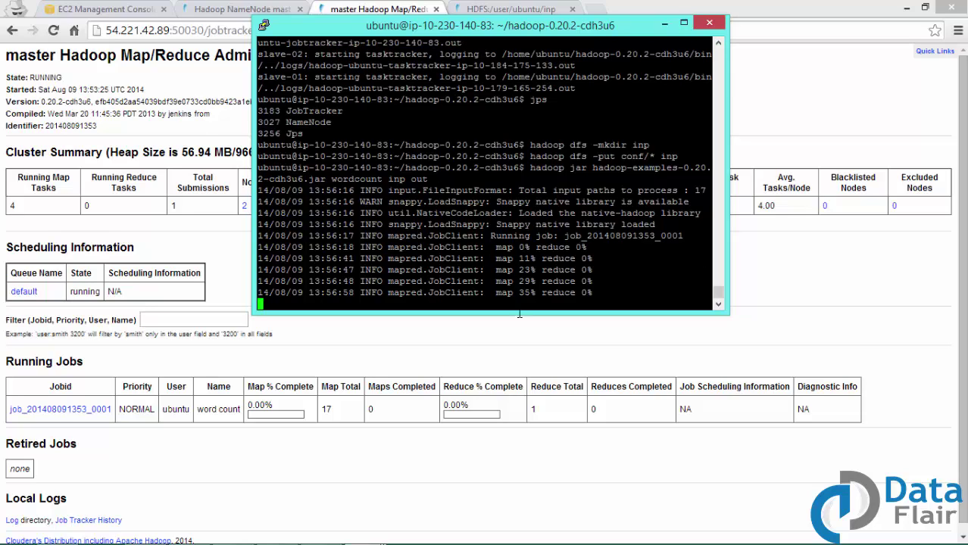
click(474, 358)
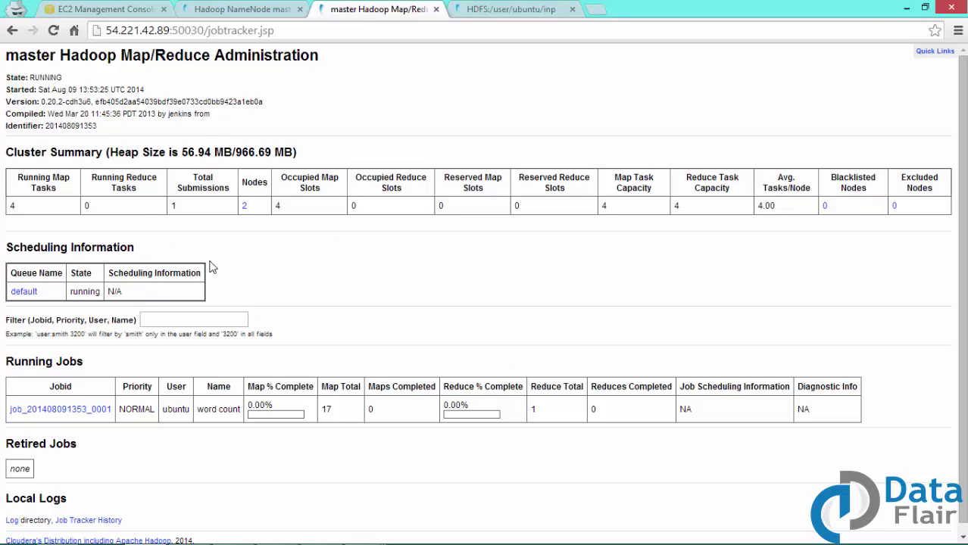
Step: Reload the JobTracker page repeatedly to follow the wordcount job's map and reduce completion
click(53, 31)
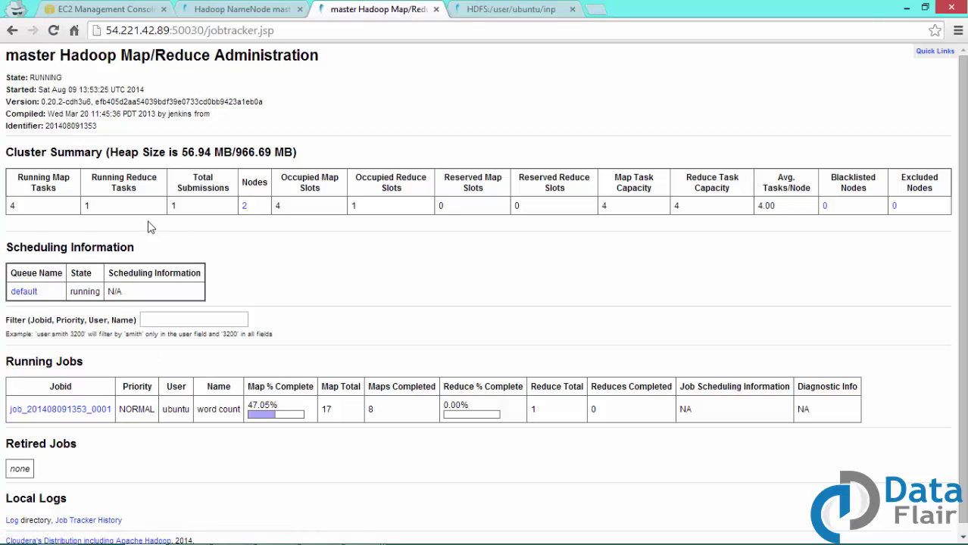
click(53, 31)
click(53, 30)
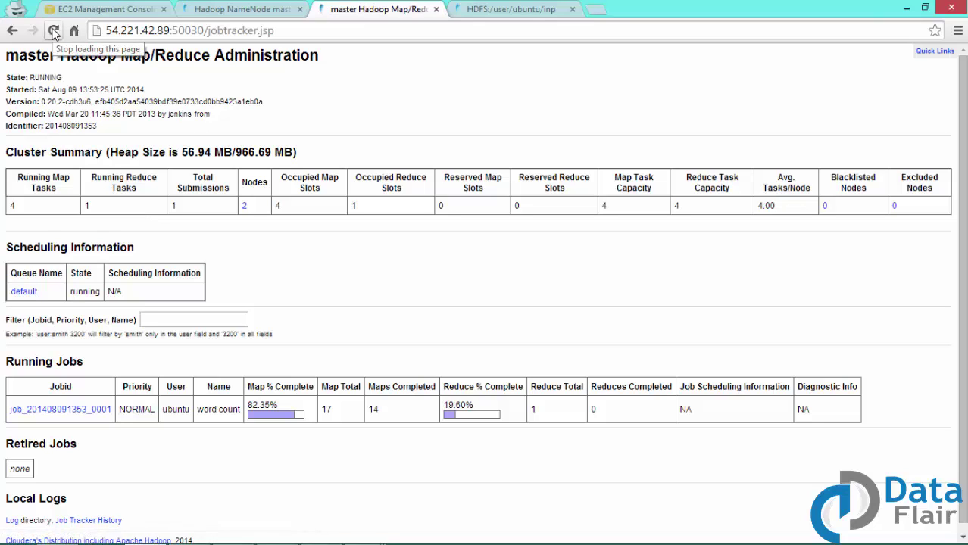
click(53, 31)
click(53, 31)
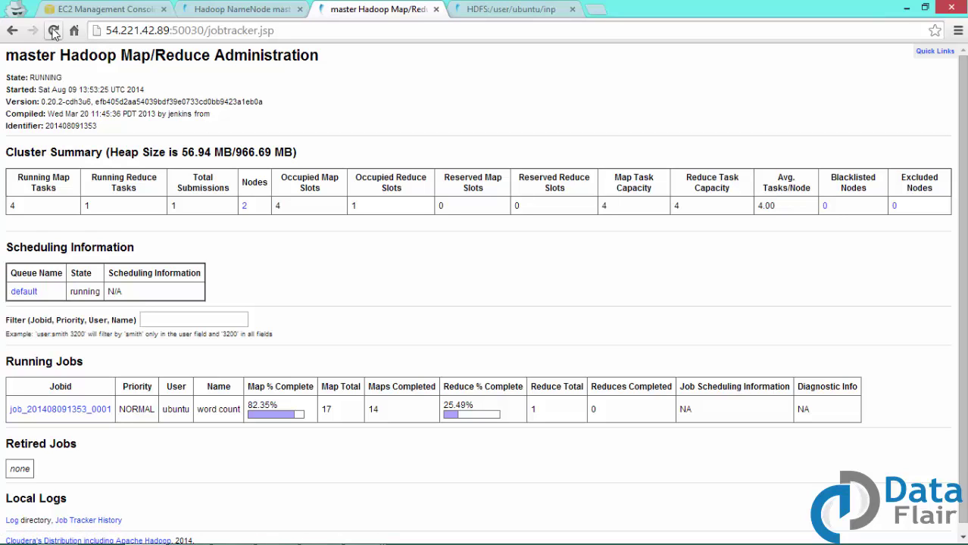
click(53, 31)
click(53, 31)
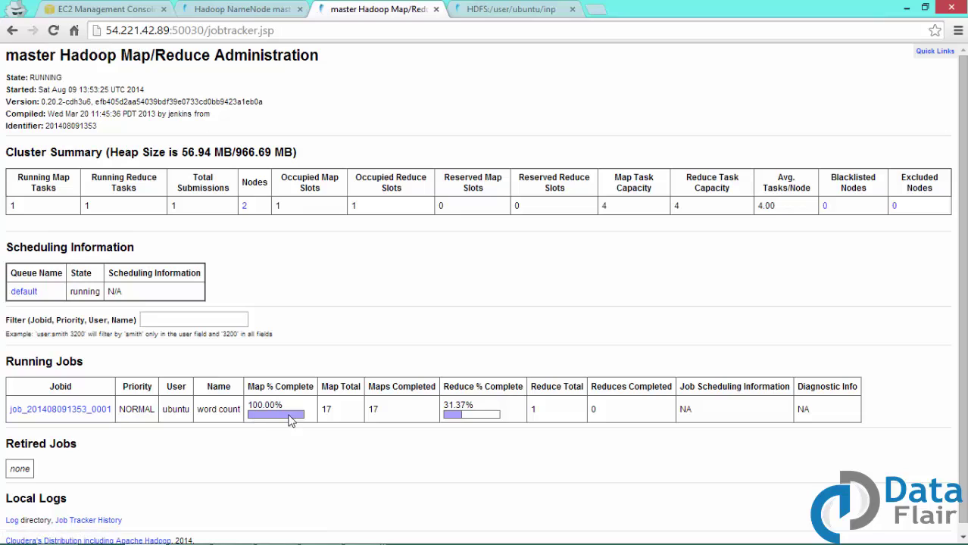
Step: Examine the job's map and reduce task totals, then reload the JobTracker page and check the completed jobs
triple_click(327, 409)
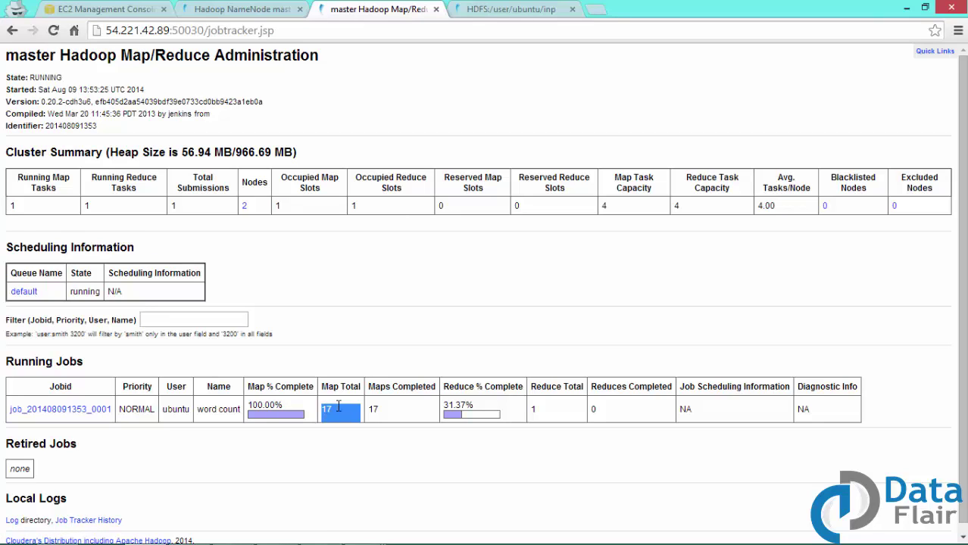
double_click(383, 420)
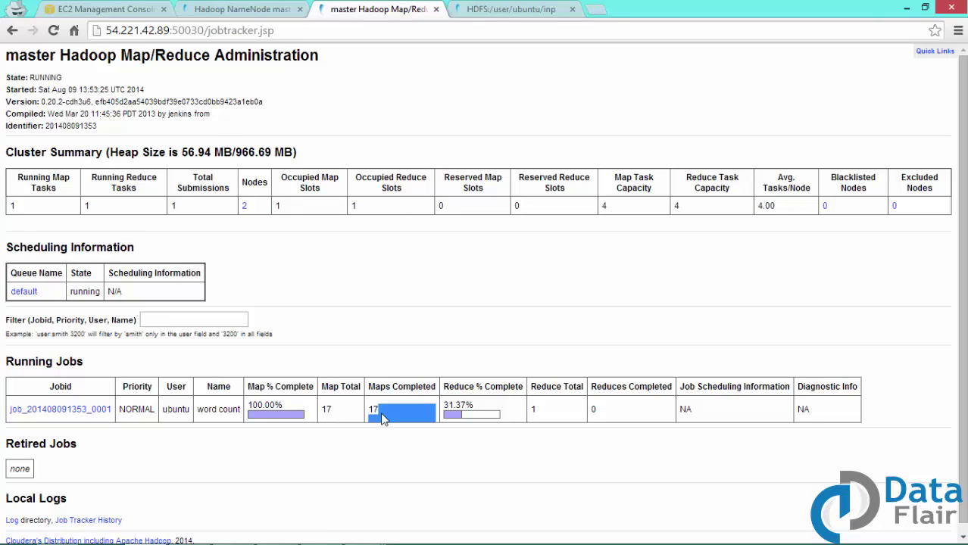
double_click(550, 411)
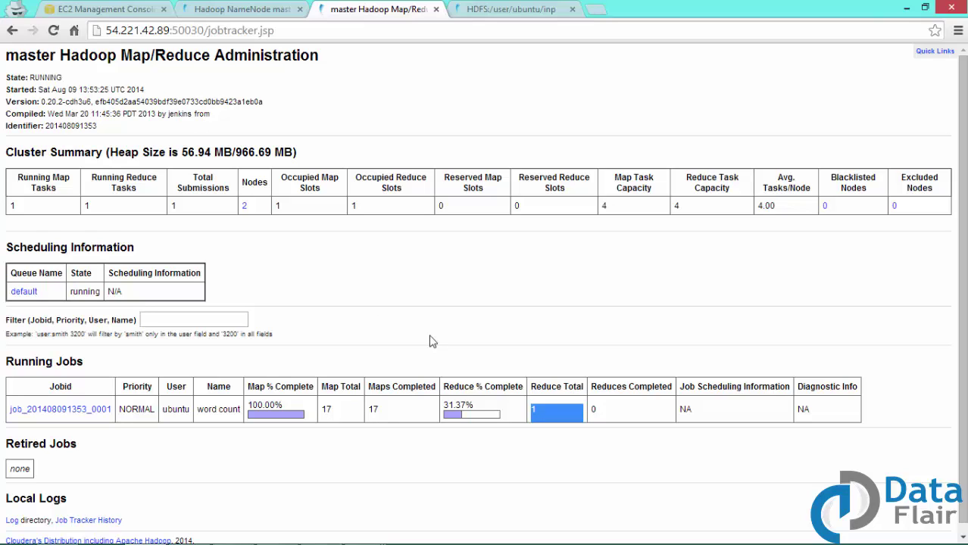
click(53, 30)
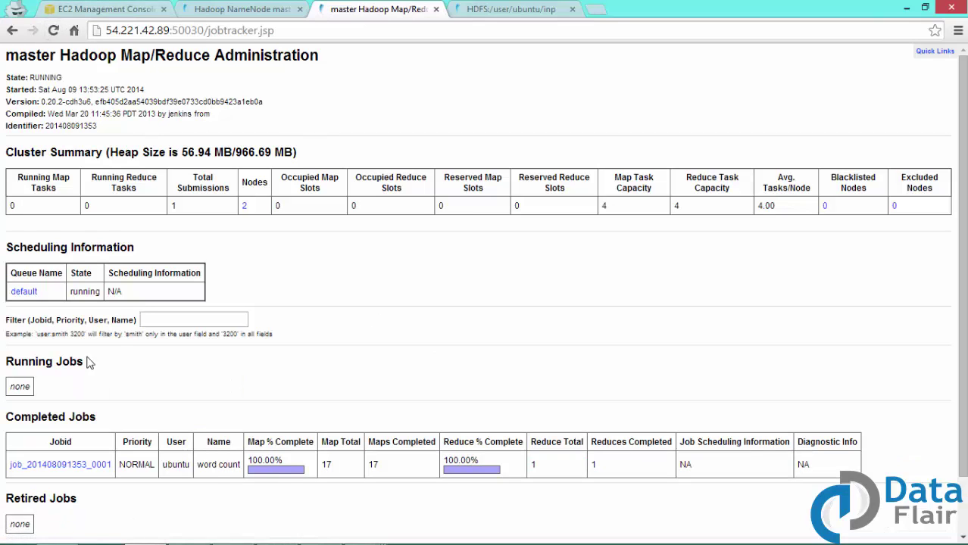
triple_click(34, 415)
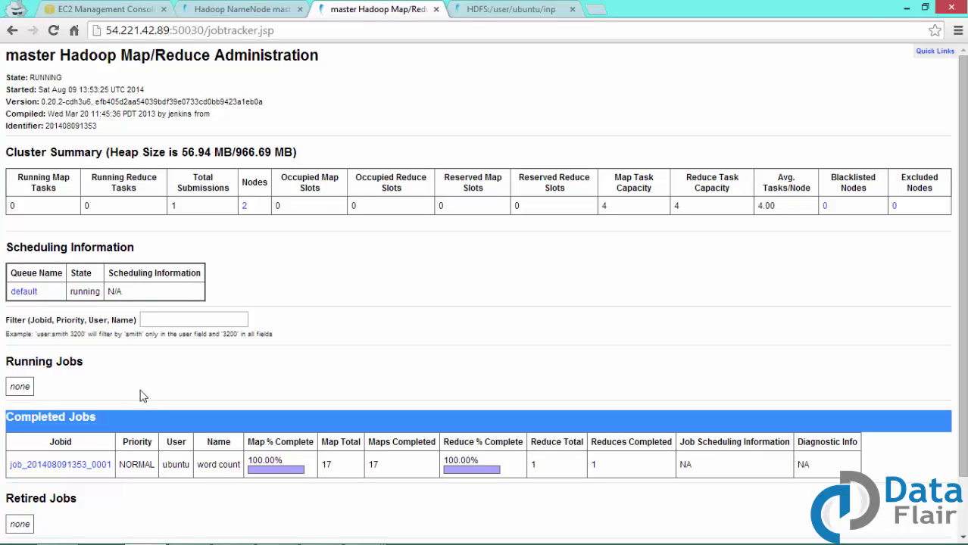
Step: In the HDFS file browser, go to /user/ubuntu/out and check for the _SUCCESS file
click(512, 8)
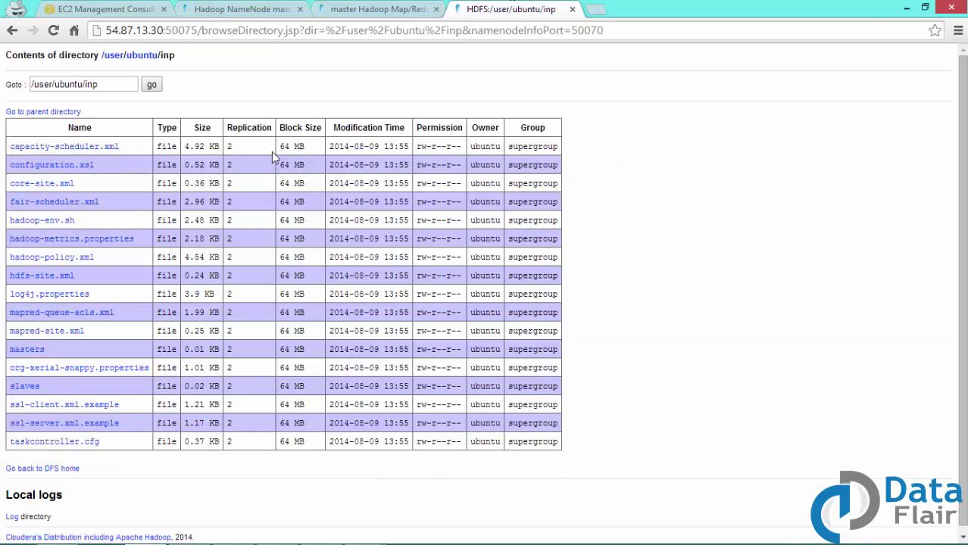
click(48, 112)
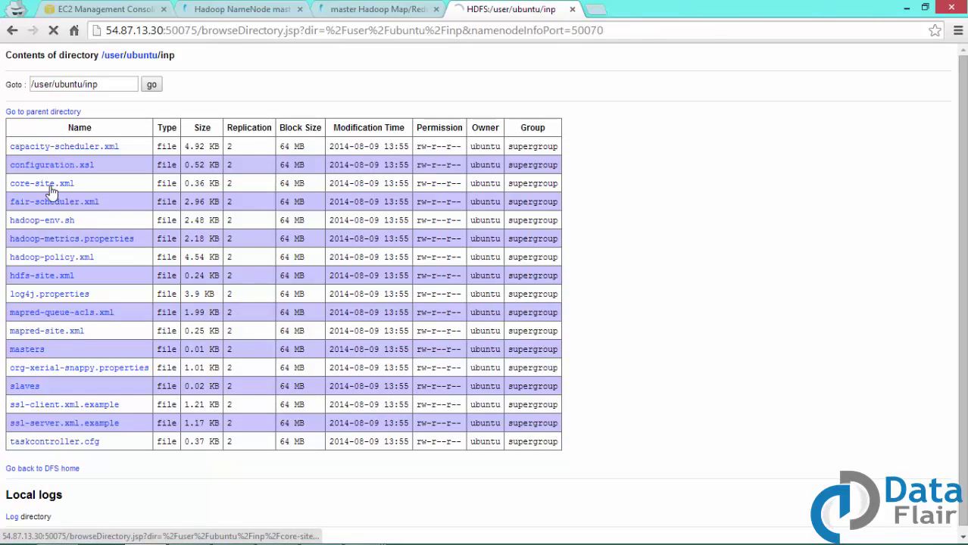
click(18, 166)
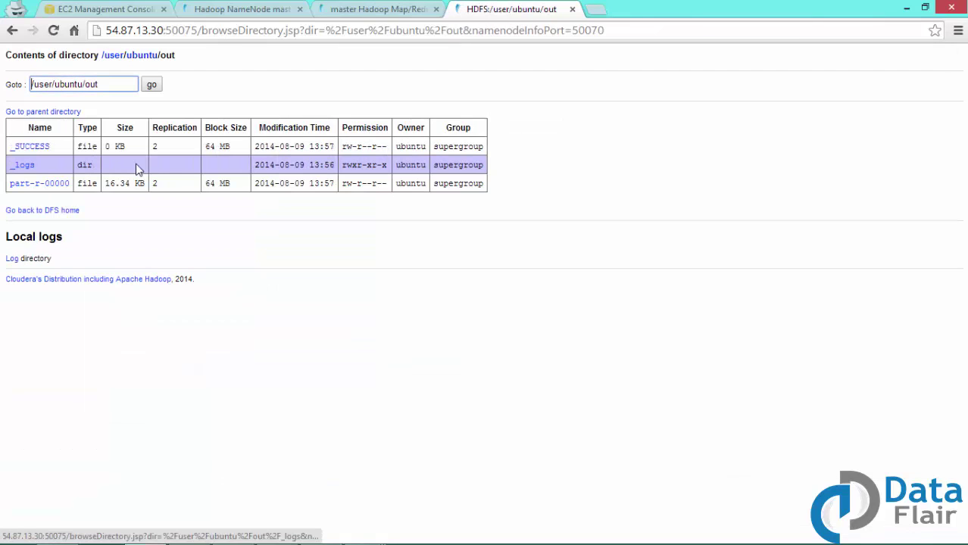
double_click(54, 142)
Step: Open part-r-00000 in a new browser tab and replace the host slave-02 in its address with 54.87.13.30/
middle_click(45, 187)
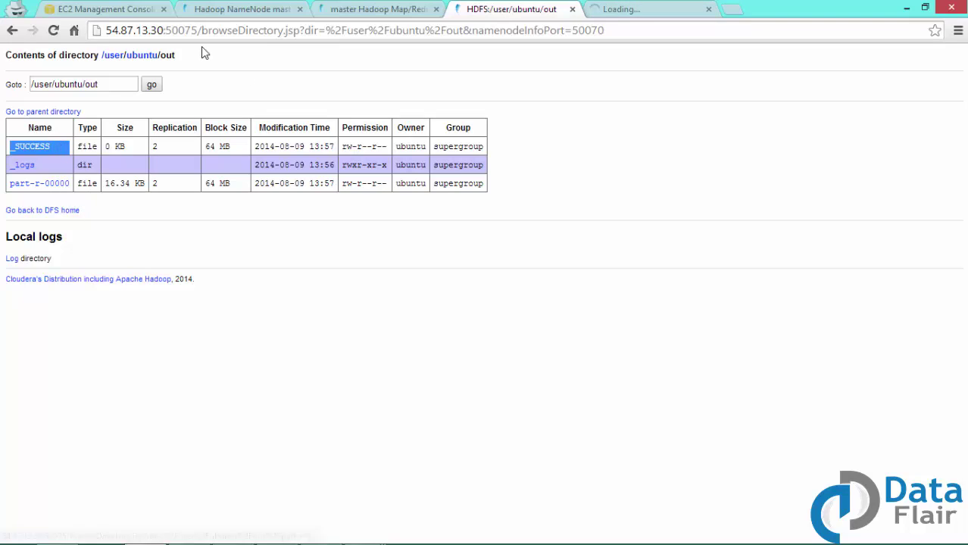
drag(163, 31, 105, 30)
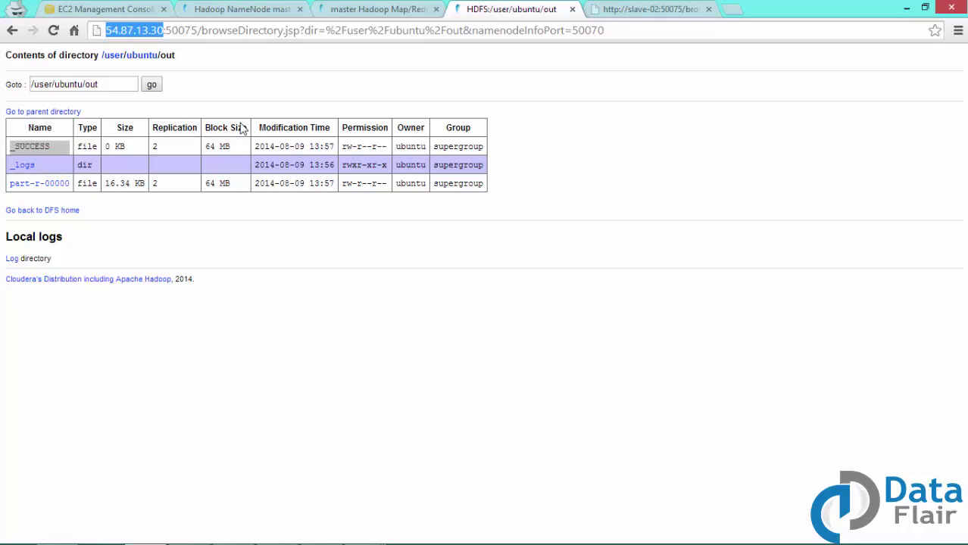
key(ctrl+Tab)
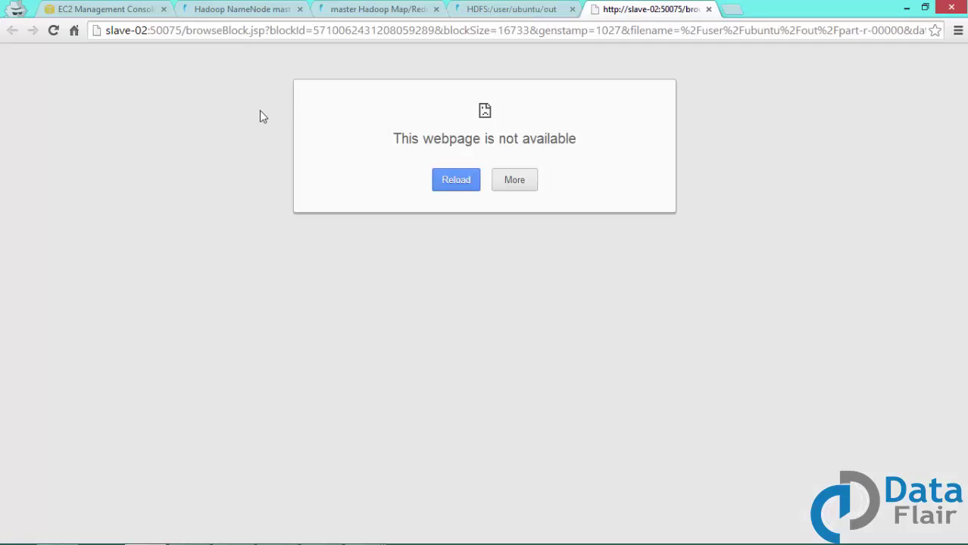
double_click(126, 31)
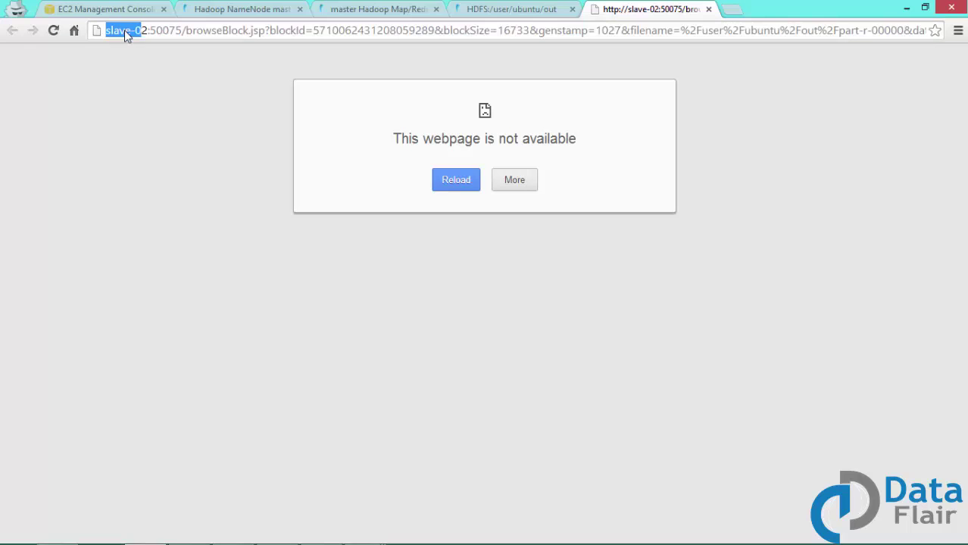
text(54.87.13.30/)
key(Return)
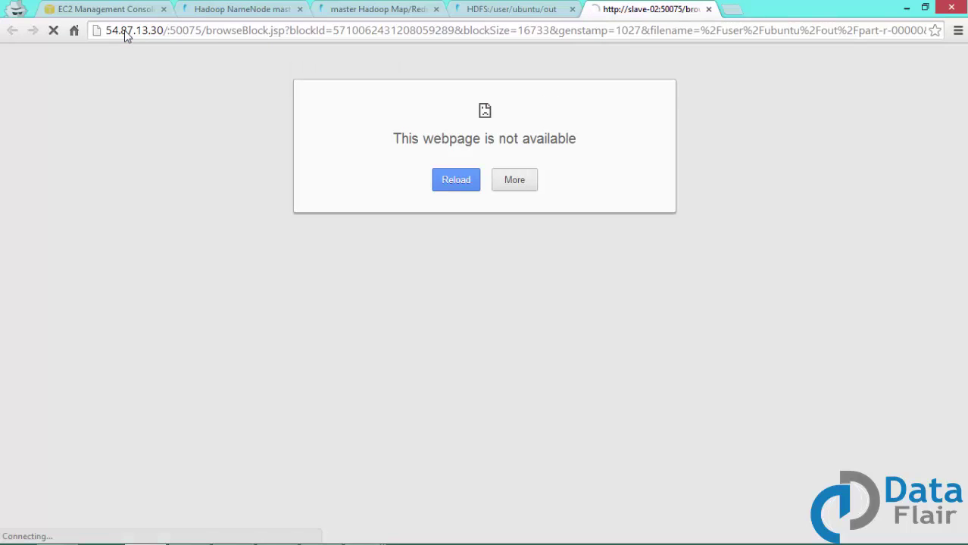
Step: Remove the stray slash so the address starts with 54.87.13.30:50075, and load the part-r-00000 page
click(169, 32)
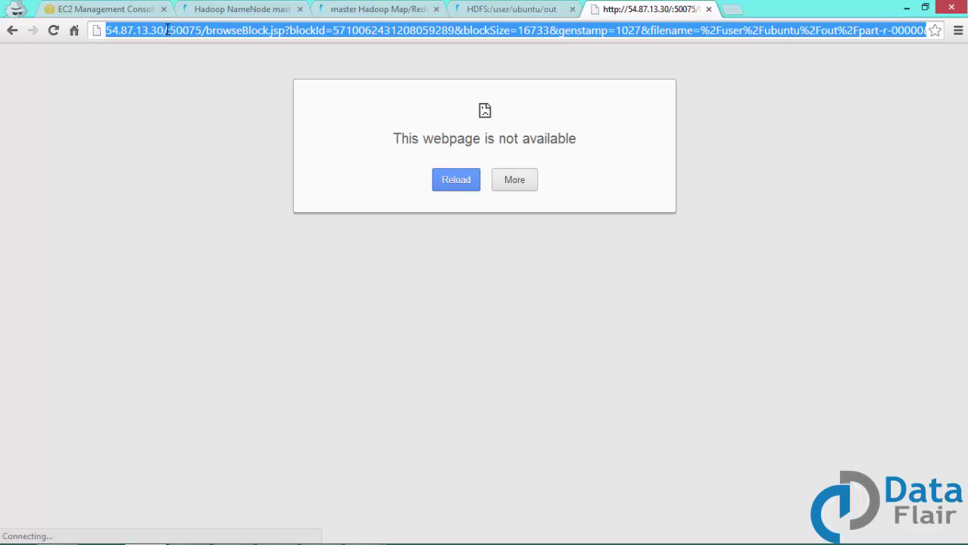
drag(164, 32, 169, 33)
key(BackSpace)
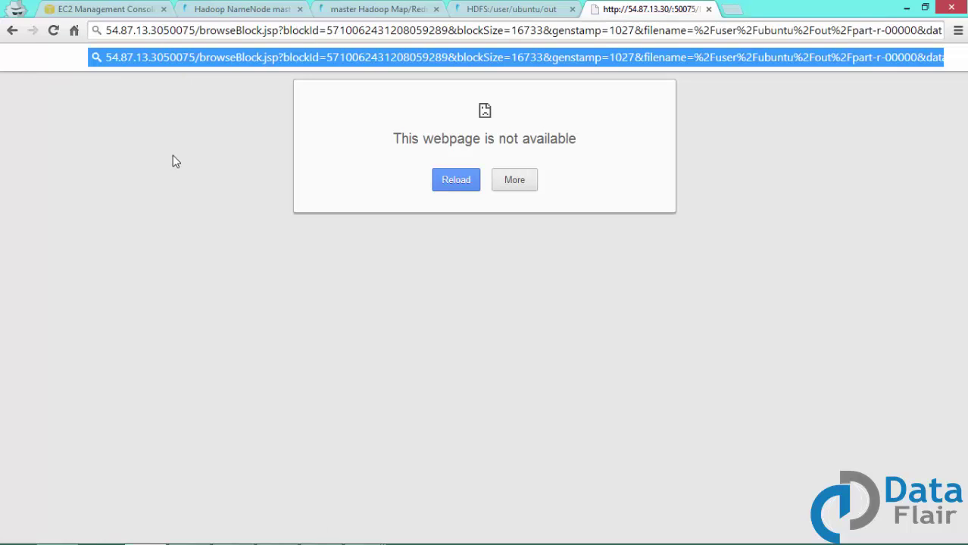
text(:)
key(Return)
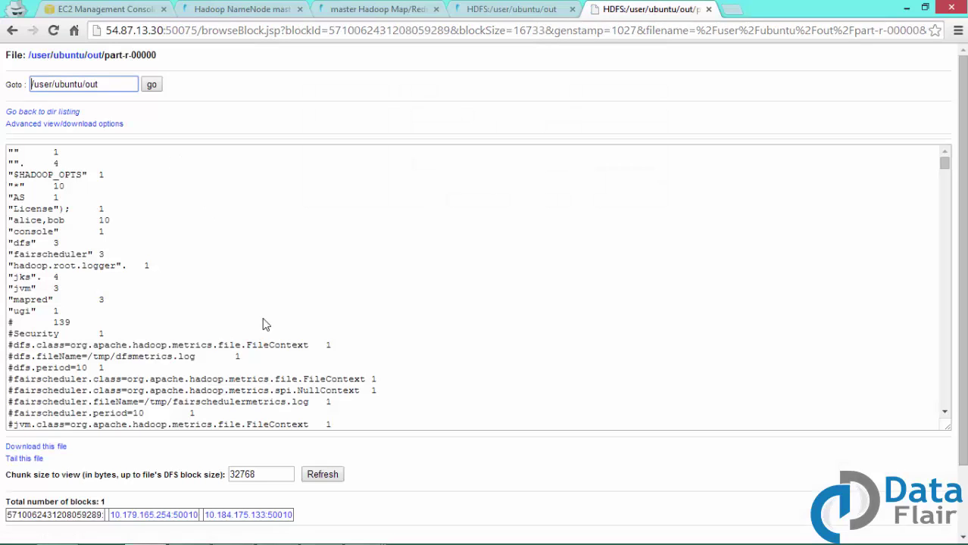
Step: Look through the word counts in part-r-00000, including Default and Each, and check the job summary in the master's PuTTY terminal
click(274, 223)
scroll(272, 217, down, 15)
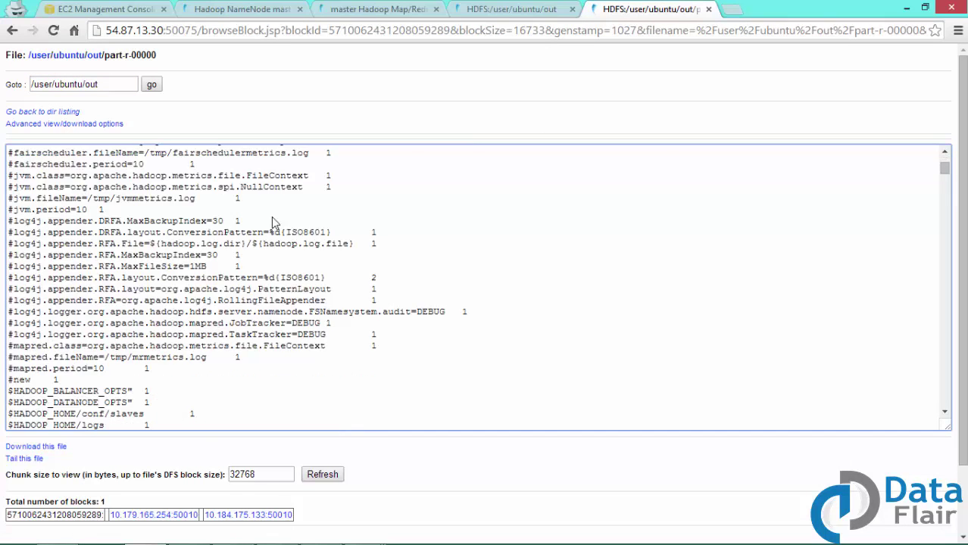
scroll(271, 217, down, 10)
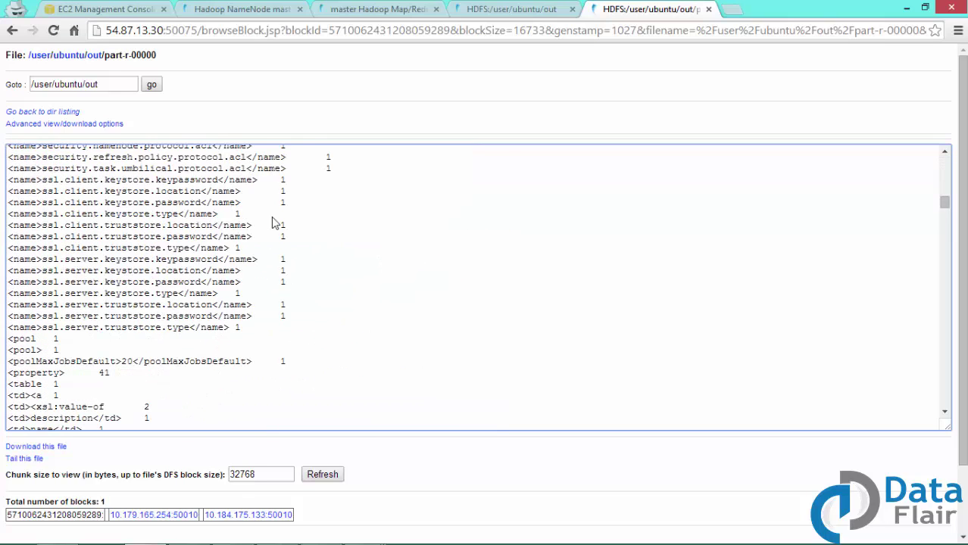
scroll(271, 217, down, 5)
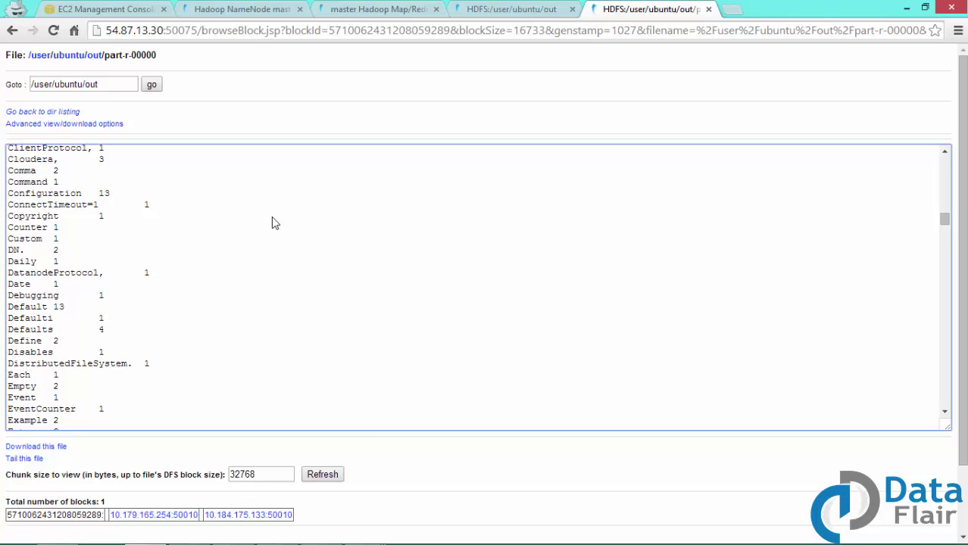
double_click(32, 307)
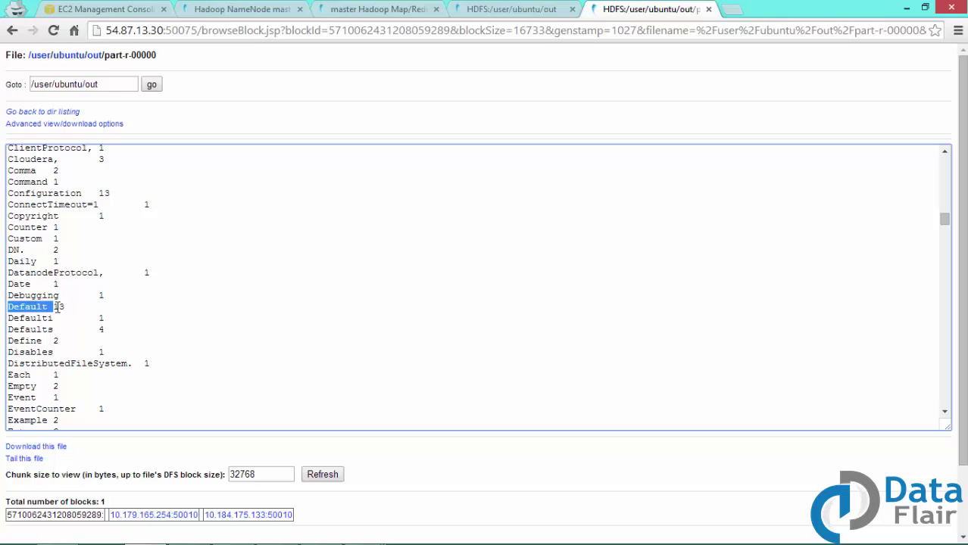
double_click(59, 306)
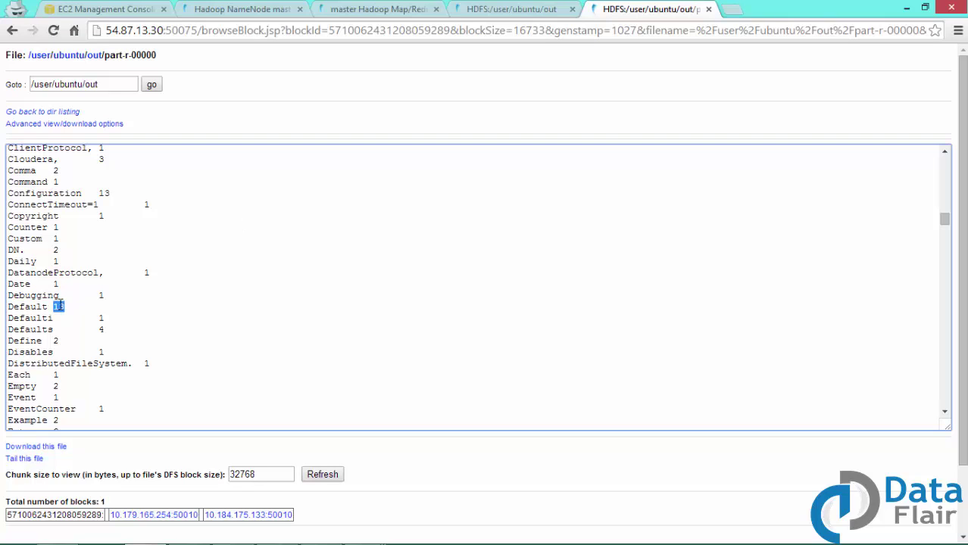
double_click(23, 375)
double_click(67, 377)
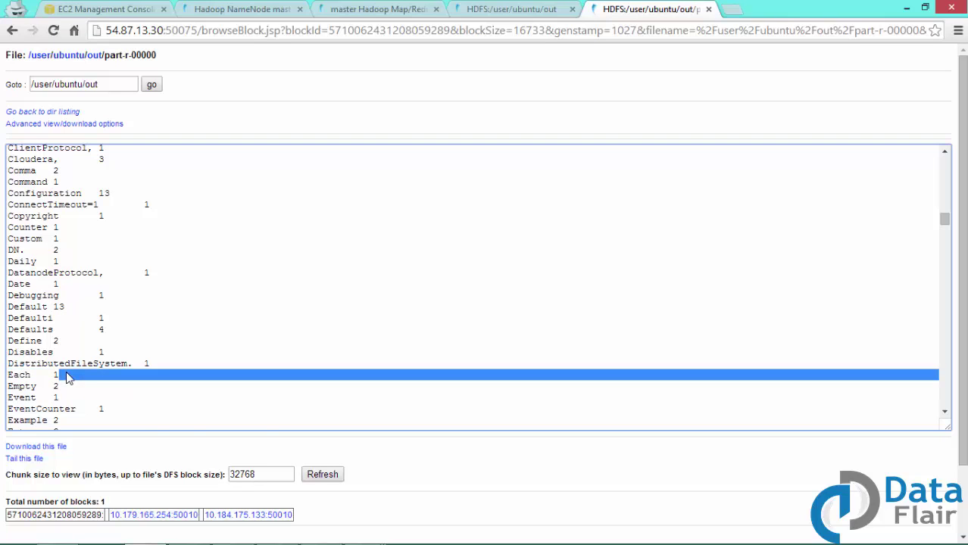
scroll(67, 377, down, 15)
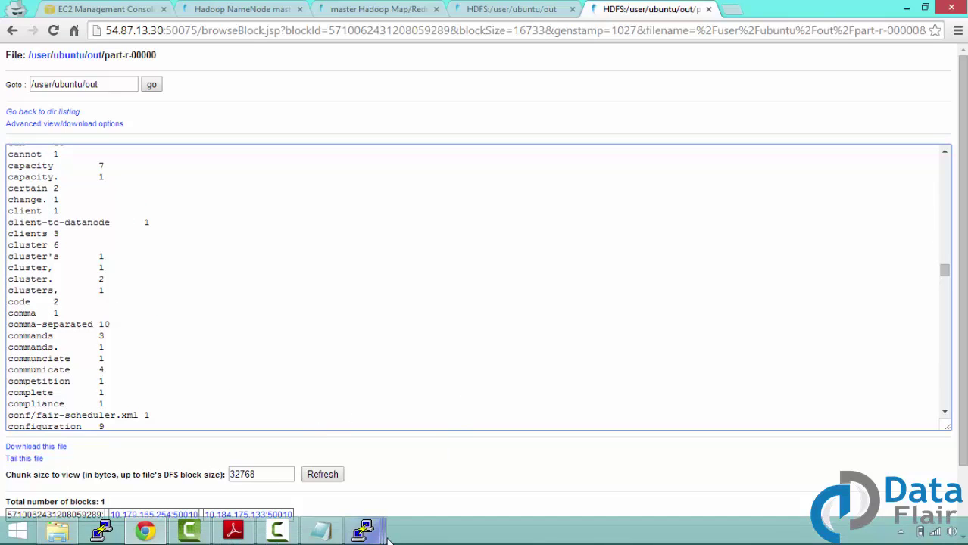
click(362, 530)
click(277, 462)
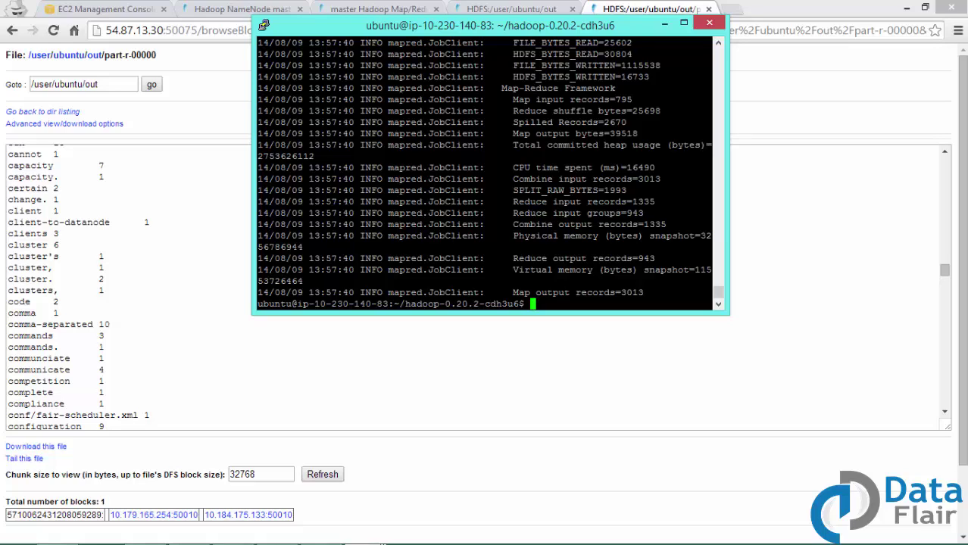
Step: In the EC2 Management Console in Chrome, terminate all three instances: master, slave-01 and slave-02
click(132, 9)
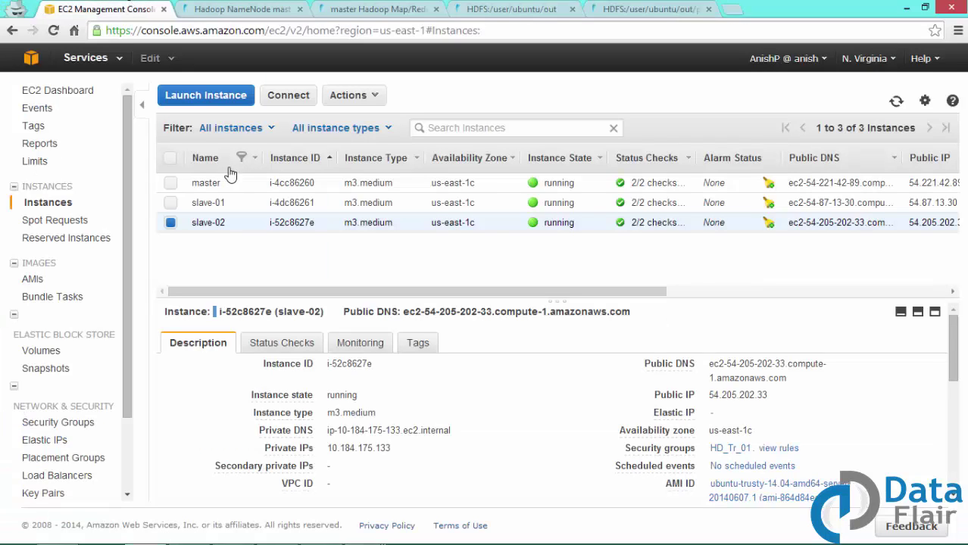
click(169, 158)
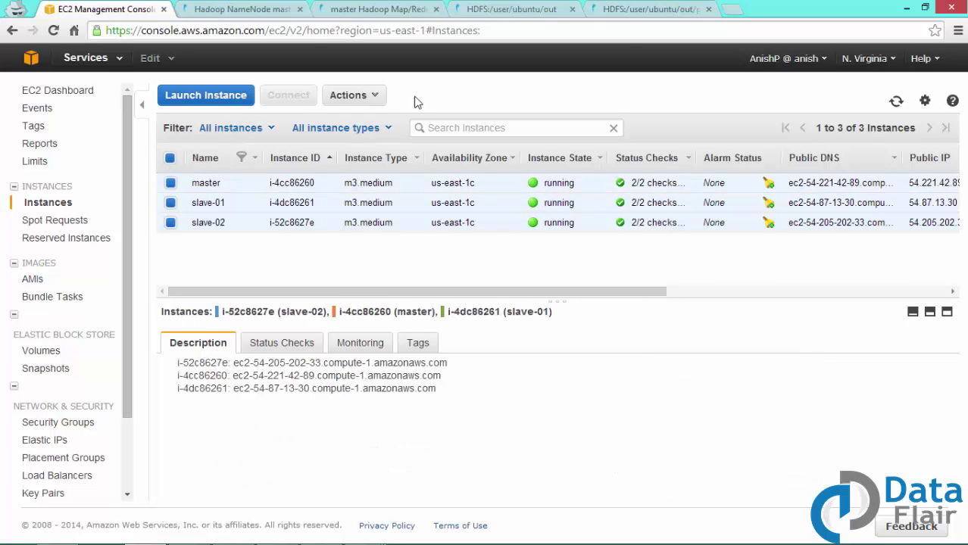
click(376, 95)
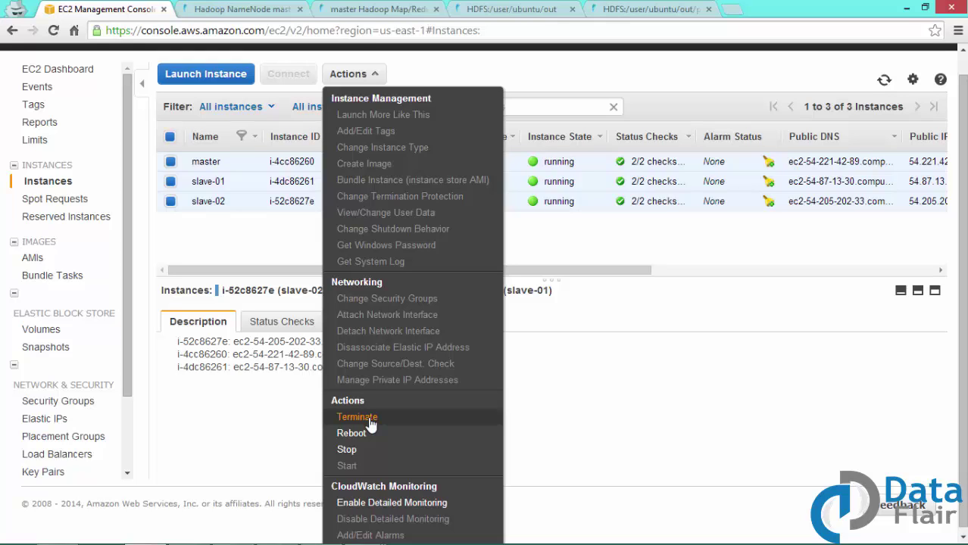
click(370, 422)
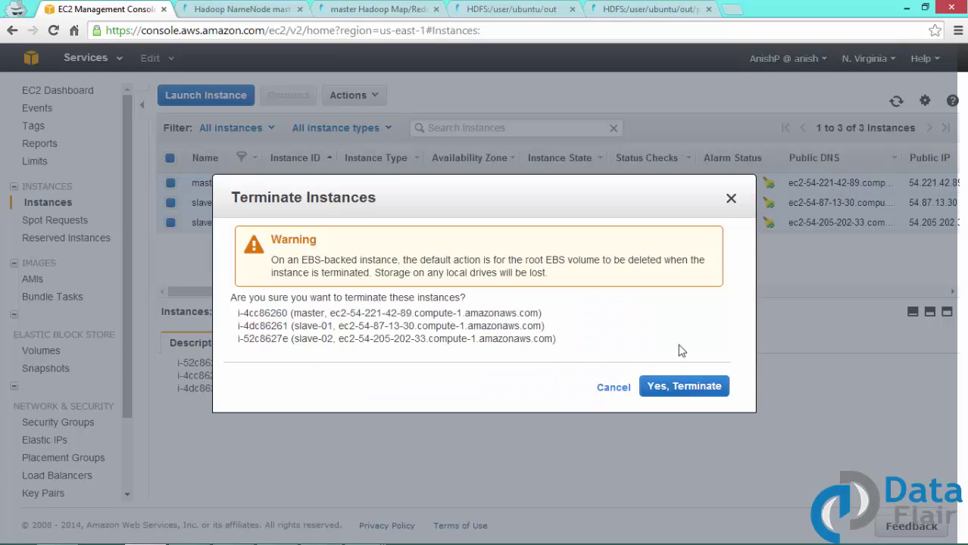
click(676, 390)
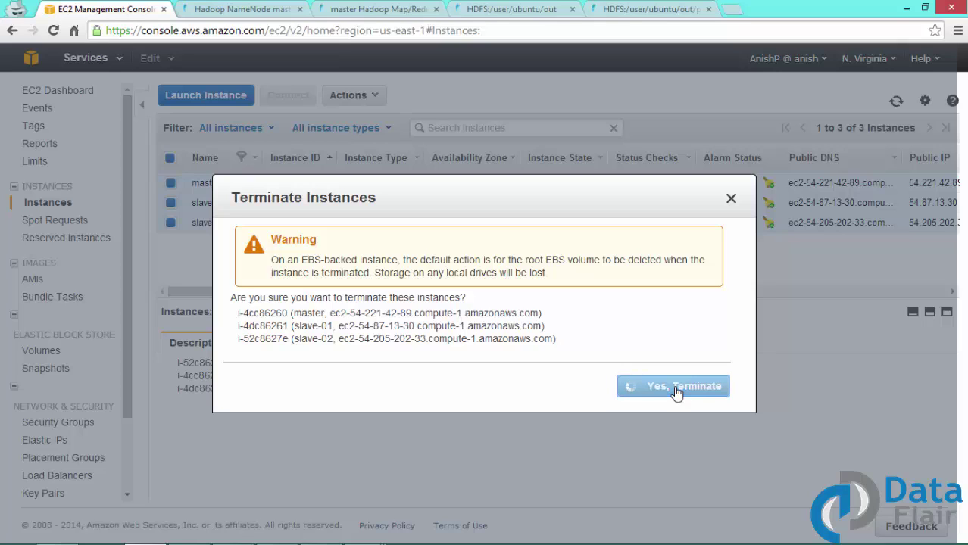